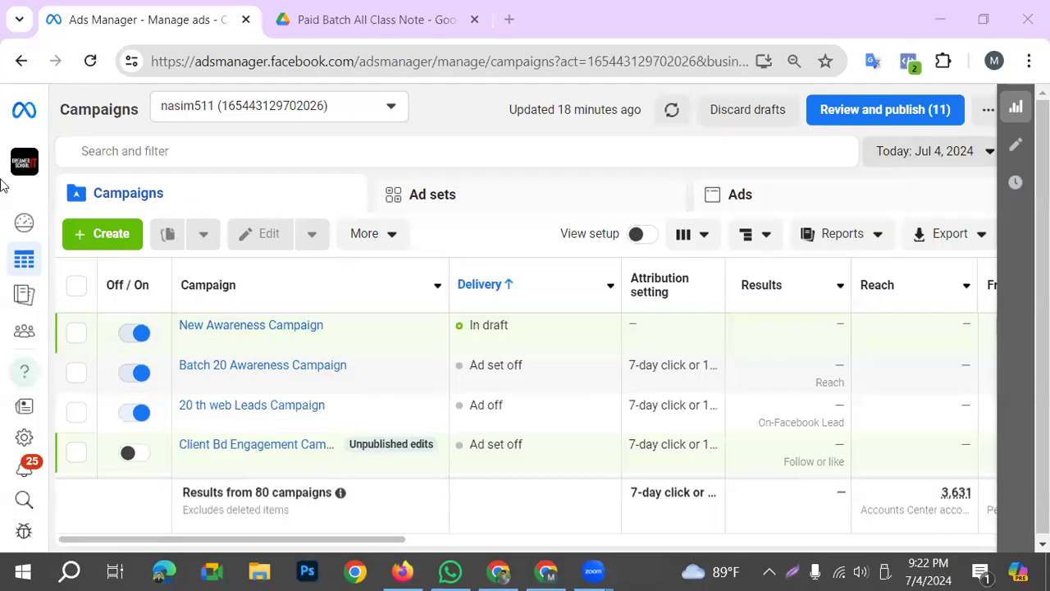
# Mark the Audiences navigation entry with a red arrow annotation, clear the annotation and open the Audiences page.
pyautogui.moveTo(2, 338)
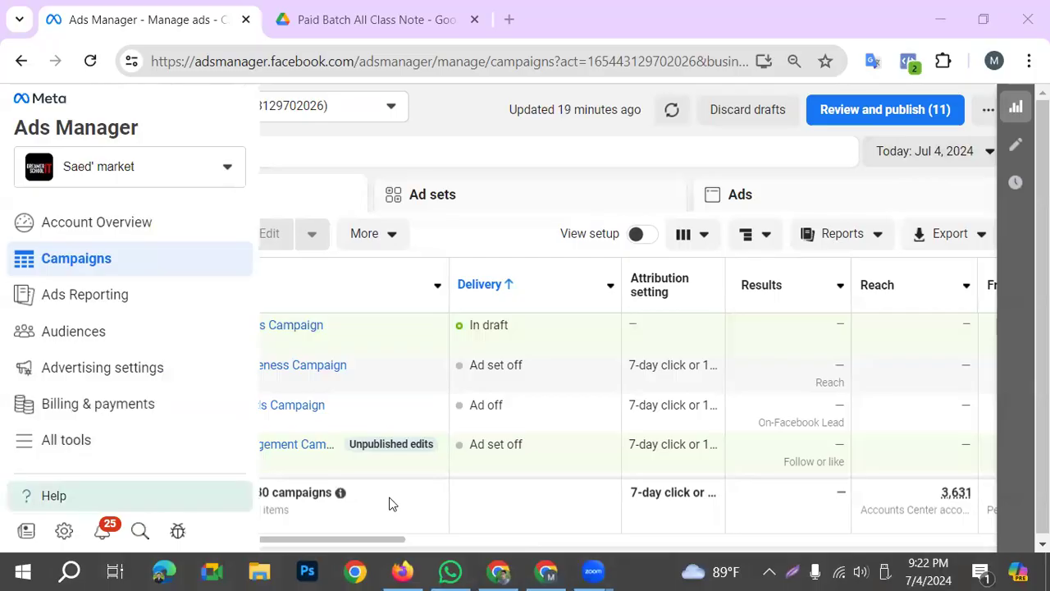
pyautogui.click(787, 571)
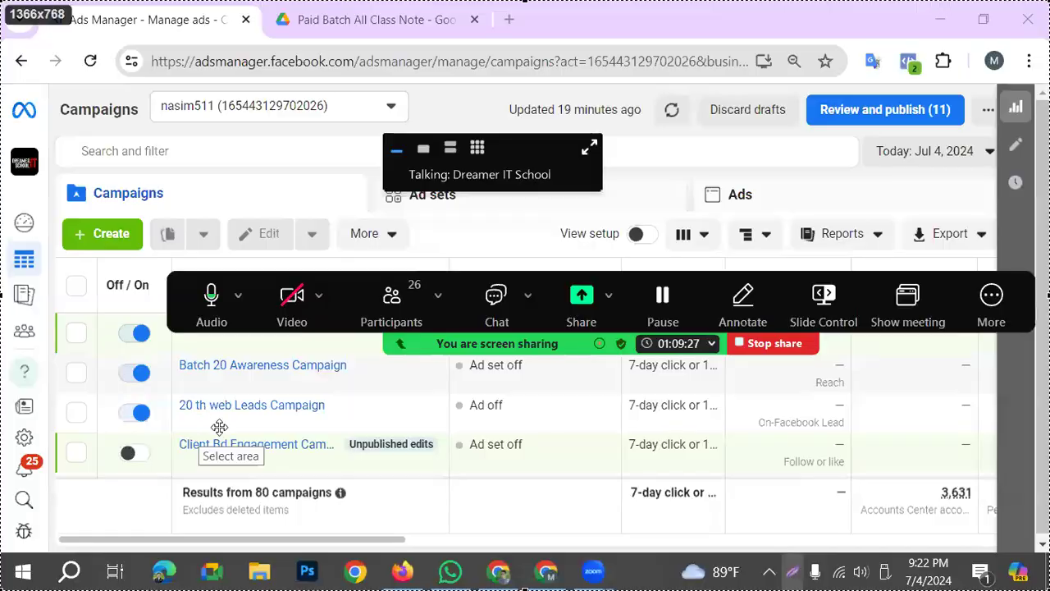
pyautogui.click(873, 483)
pyautogui.moveTo(754, 488)
pyautogui.mouseDown()
pyautogui.moveTo(702, 483)
pyautogui.moveTo(134, 284)
pyautogui.moveTo(29, 336)
pyautogui.mouseUp()
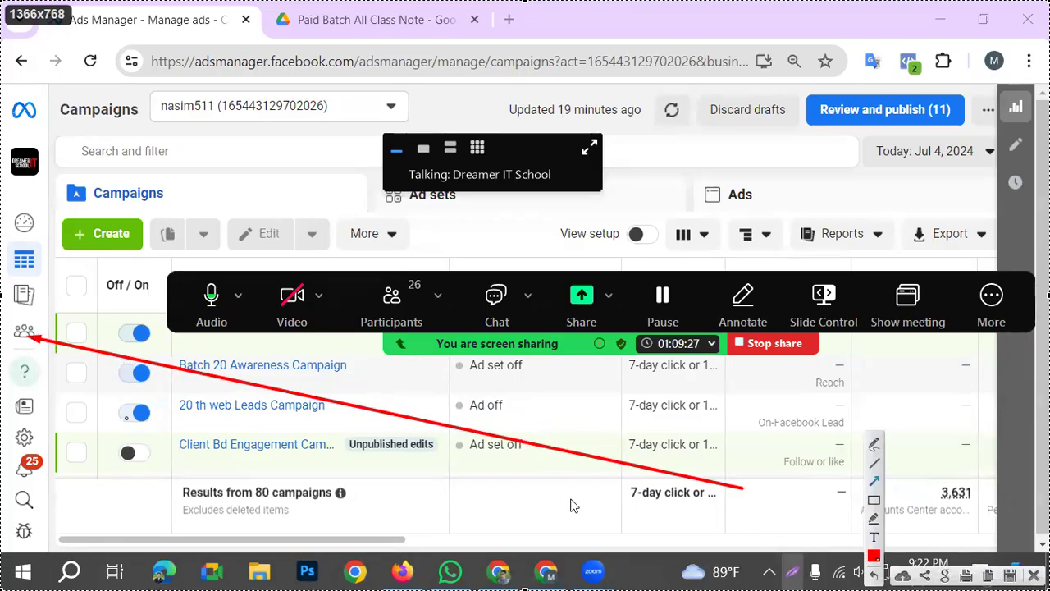
pyautogui.press('Escape')
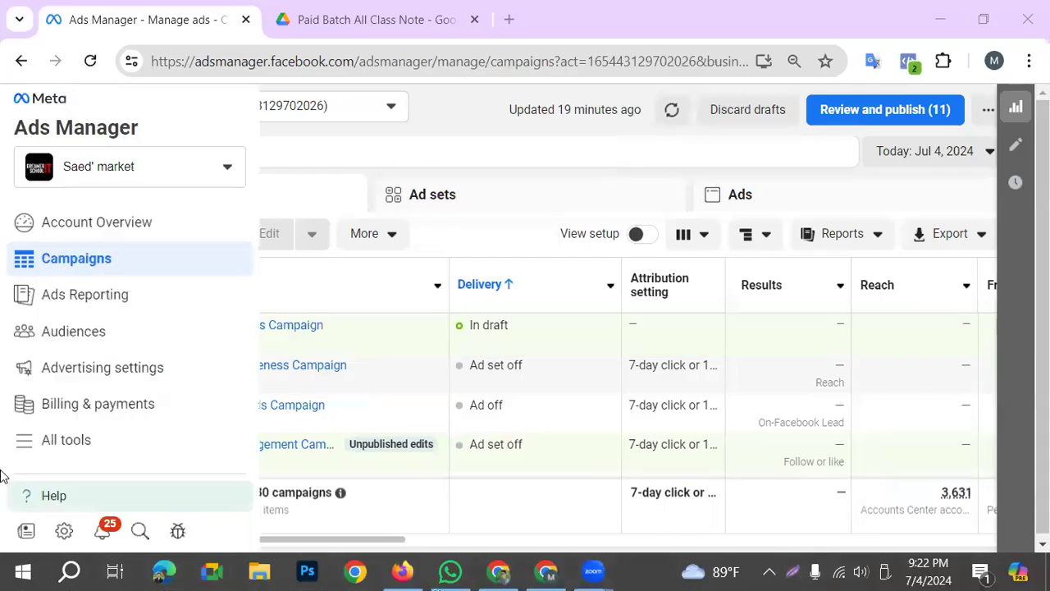
pyautogui.click(41, 332)
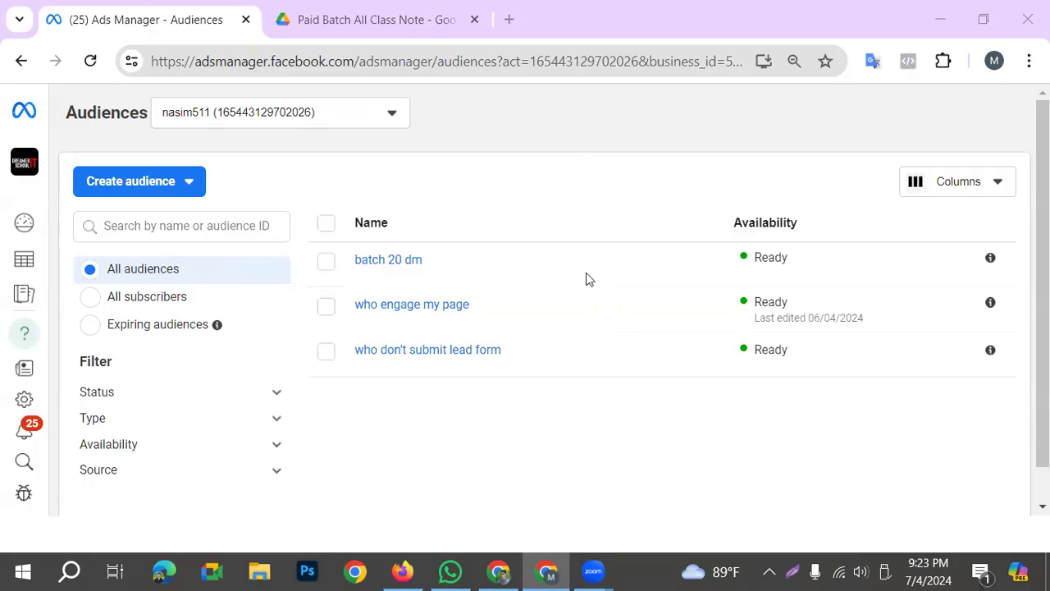
# Switch to the Facebook Sales Funnel document and examine the TOFU and MOFU table rows, highlighting the TOFU objectives Awareness and Engagement.
pyautogui.click(501, 571)
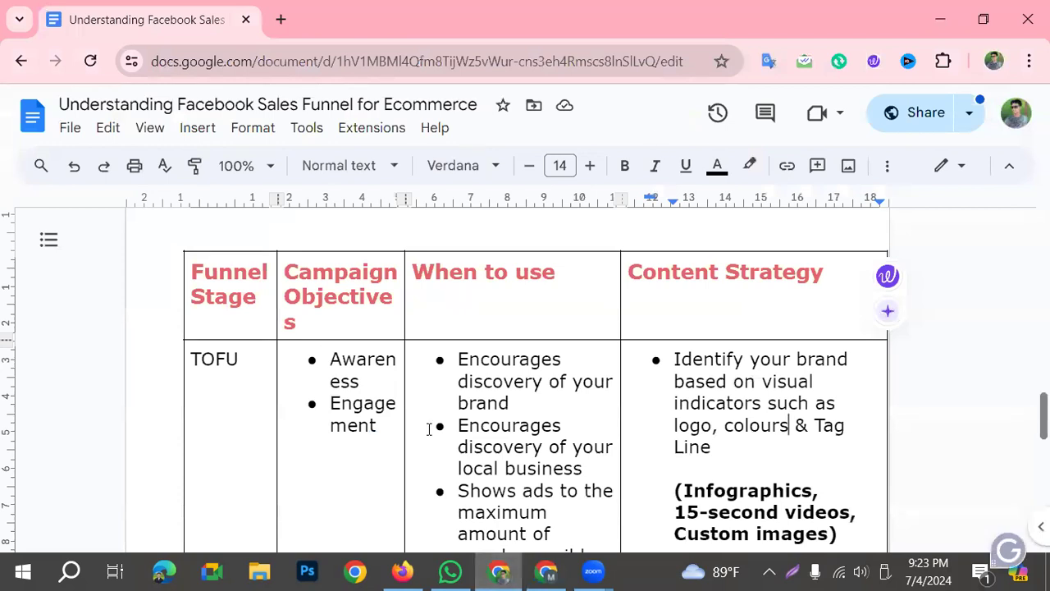
pyautogui.scroll(-2, 427, 443)
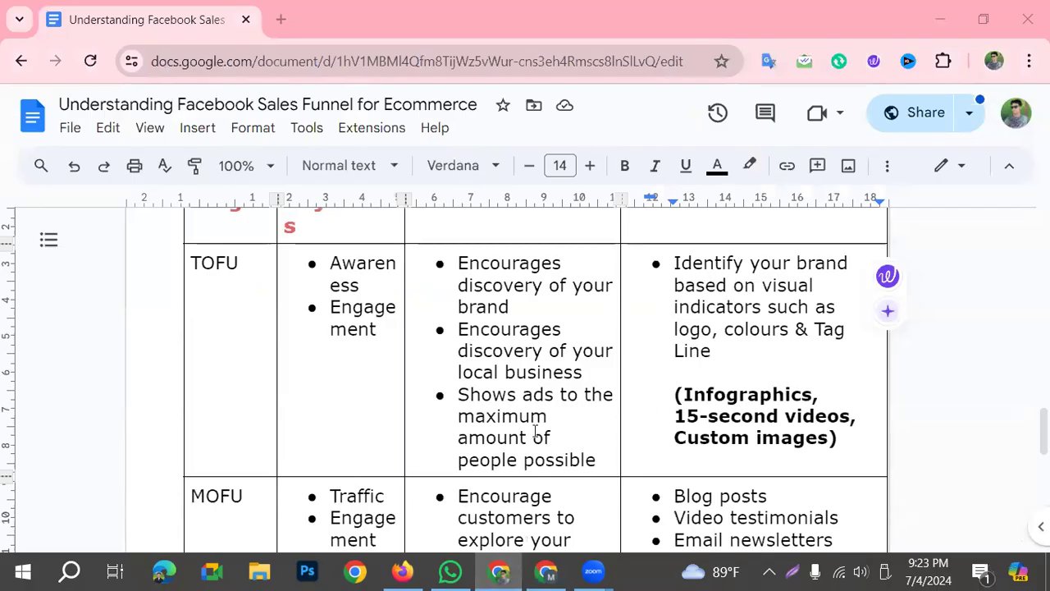
pyautogui.scroll(-2, 376, 460)
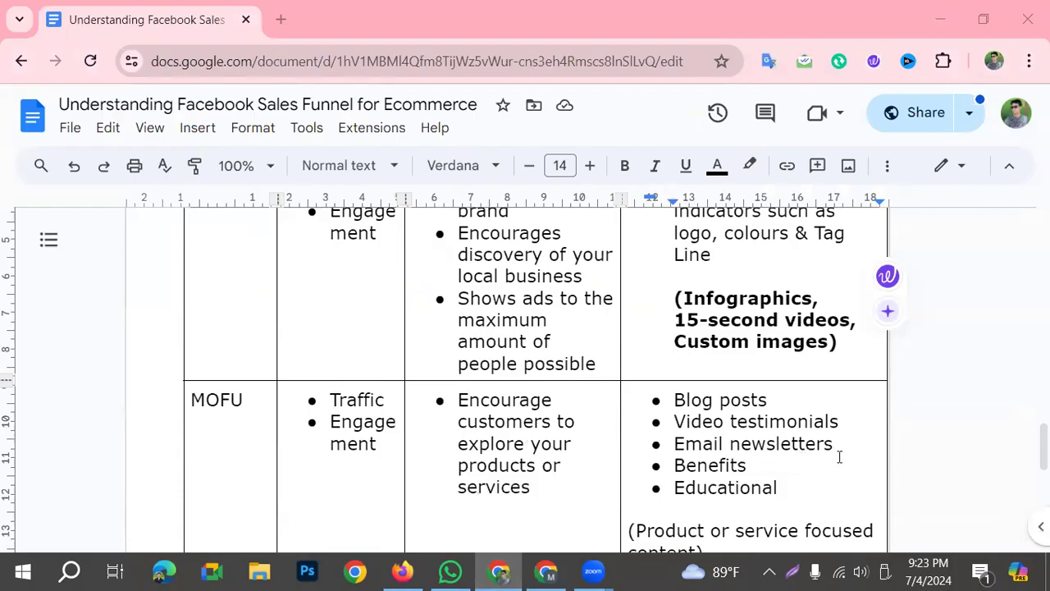
pyautogui.scroll(3, 816, 451)
pyautogui.scroll(2, 820, 465)
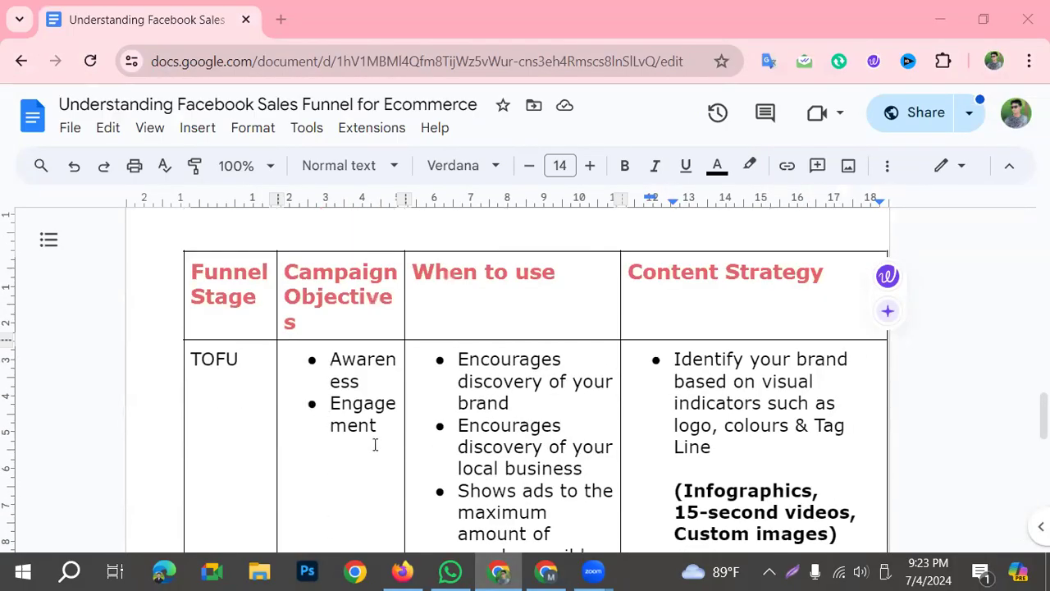
pyautogui.moveTo(287, 445); pyautogui.dragTo(324, 354)
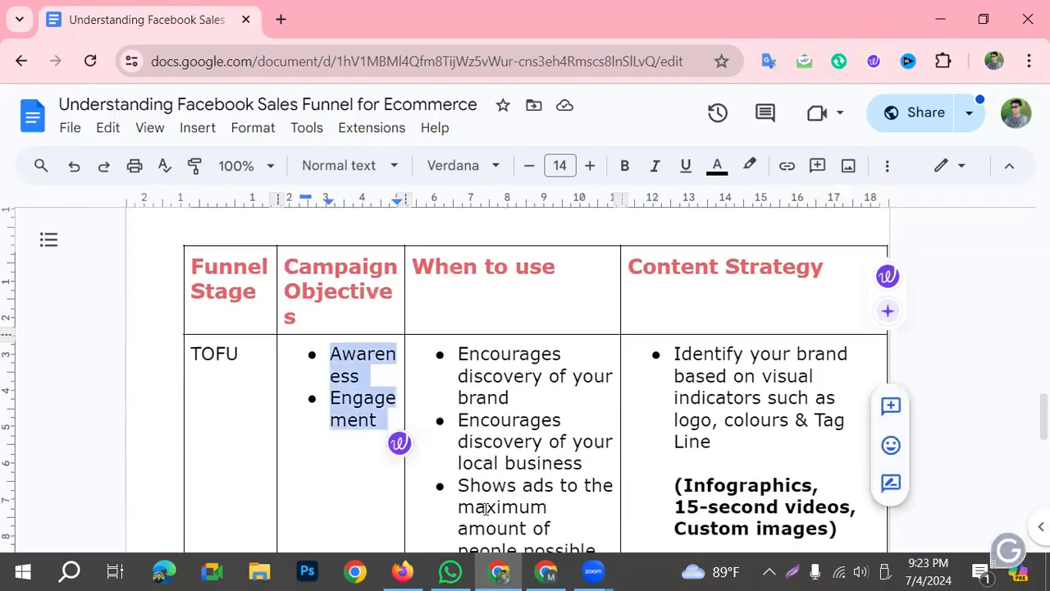
pyautogui.scroll(-2, 486, 508)
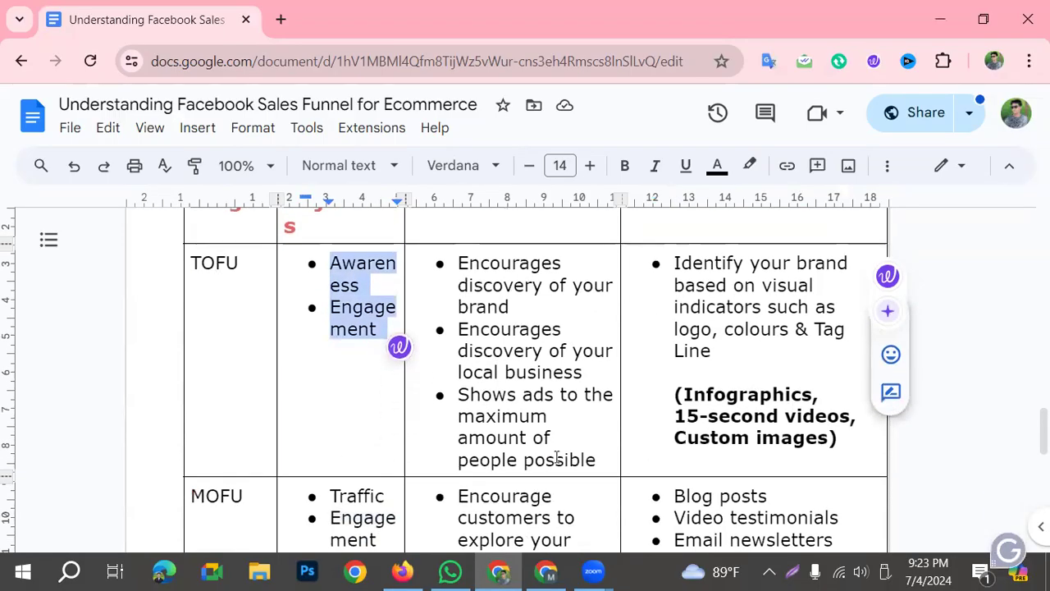
pyautogui.scroll(-2, 558, 457)
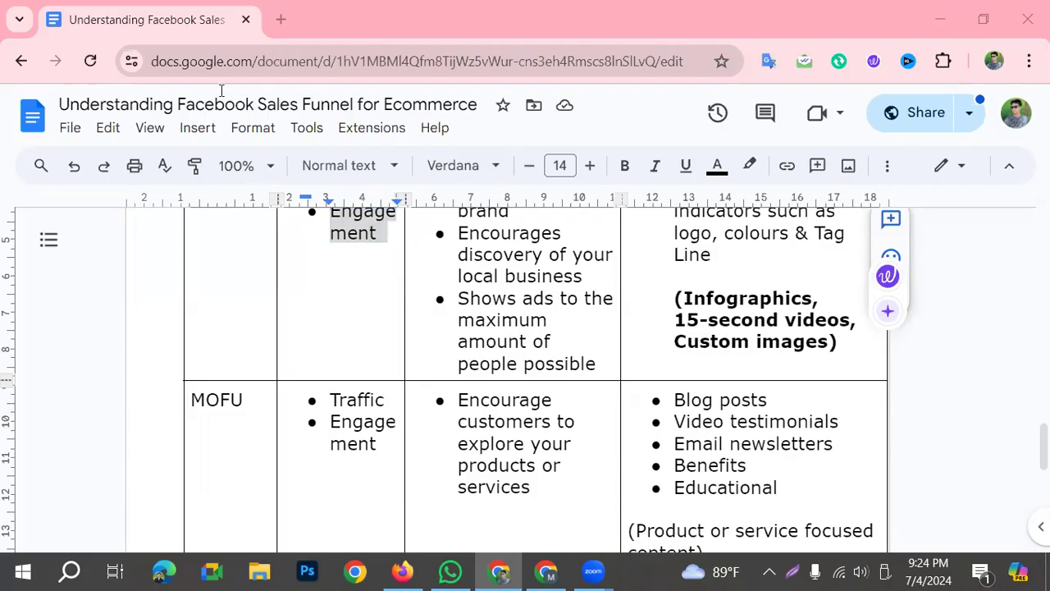
# Open dreameritschool.com in a new browser tab.
pyautogui.click(279, 20)
pyautogui.write('dreameritschool.com')
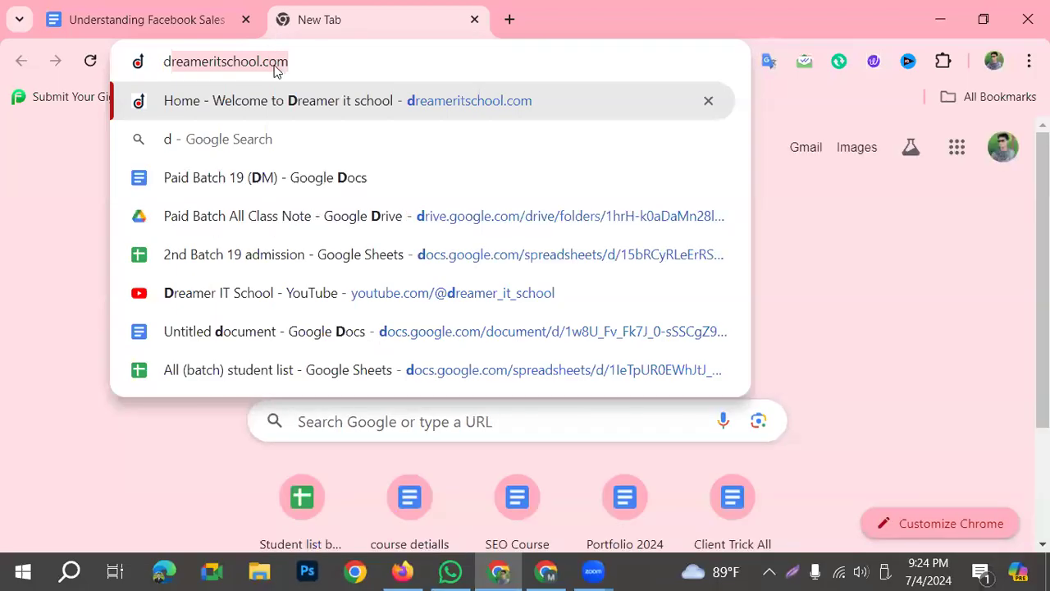
pyautogui.press('Return')
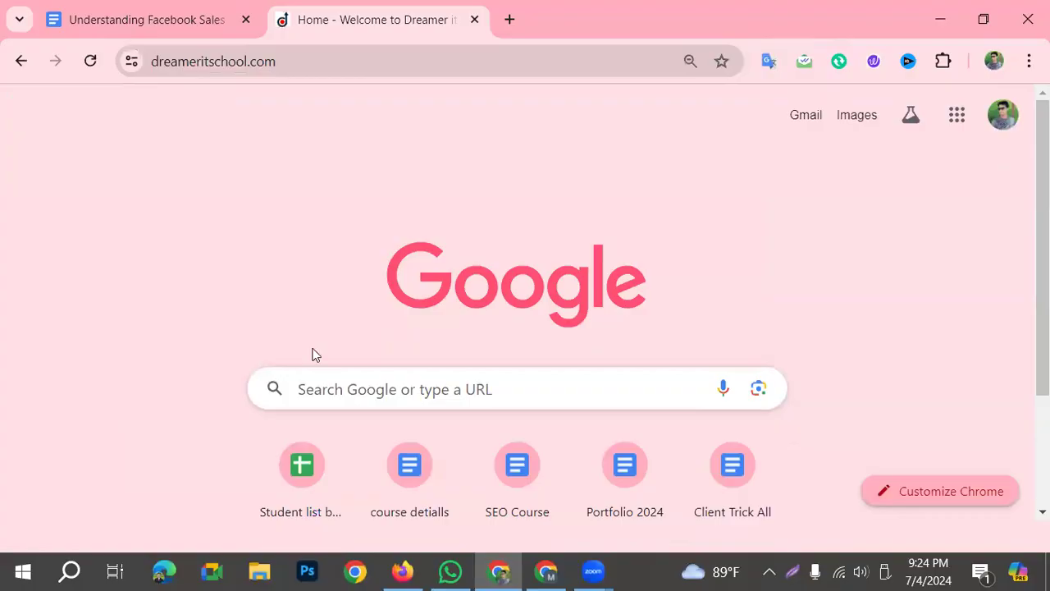
# Switch to Firefox, open the Dreamer IT School Facebook page and close the open group chat window.
pyautogui.click(407, 572)
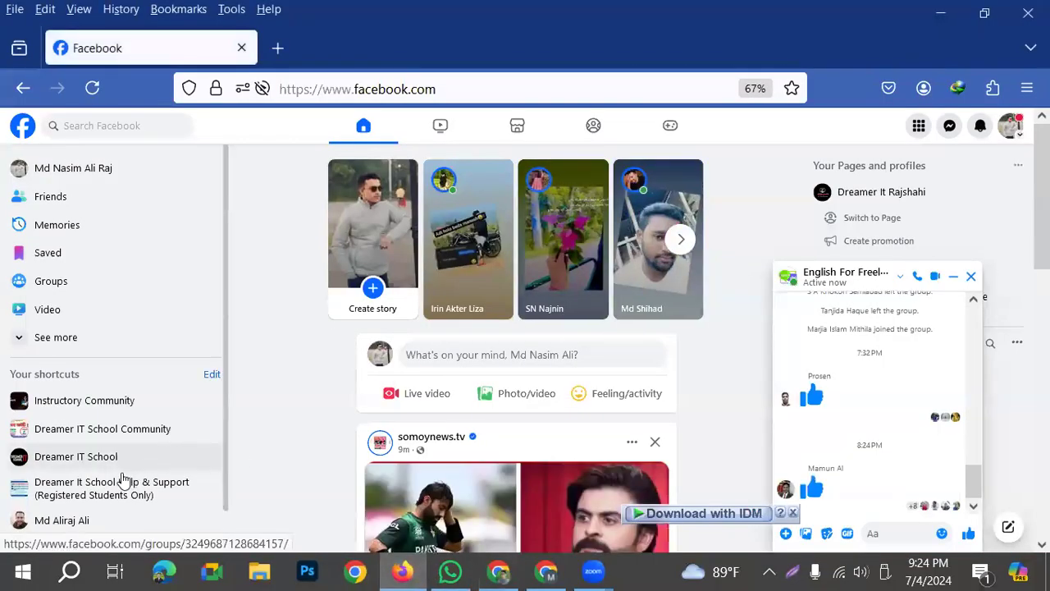
pyautogui.click(82, 456)
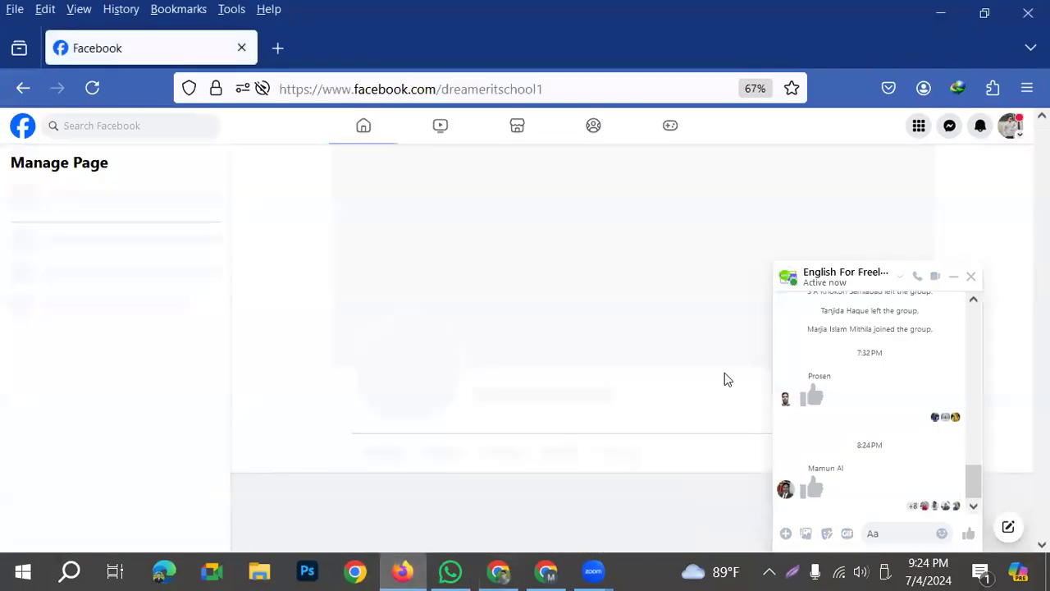
pyautogui.click(971, 277)
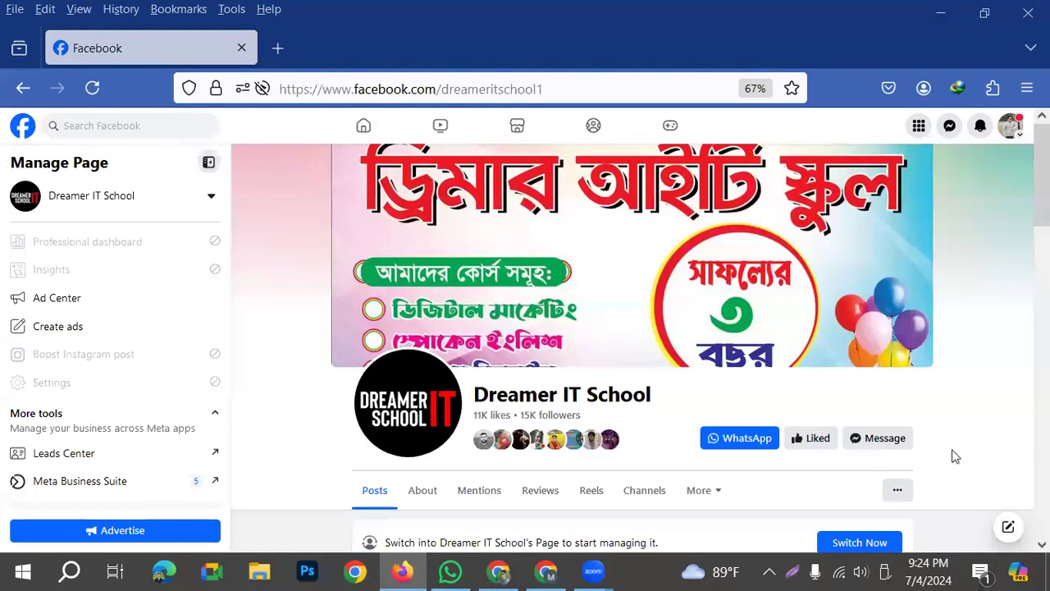
# Look through the Dreamer IT School page's header, intro, image posts and reels, including the Custom Lookalike Audience and Pixel class posts.
pyautogui.scroll(-2, 500, 418)
pyautogui.scroll(-3, 496, 407)
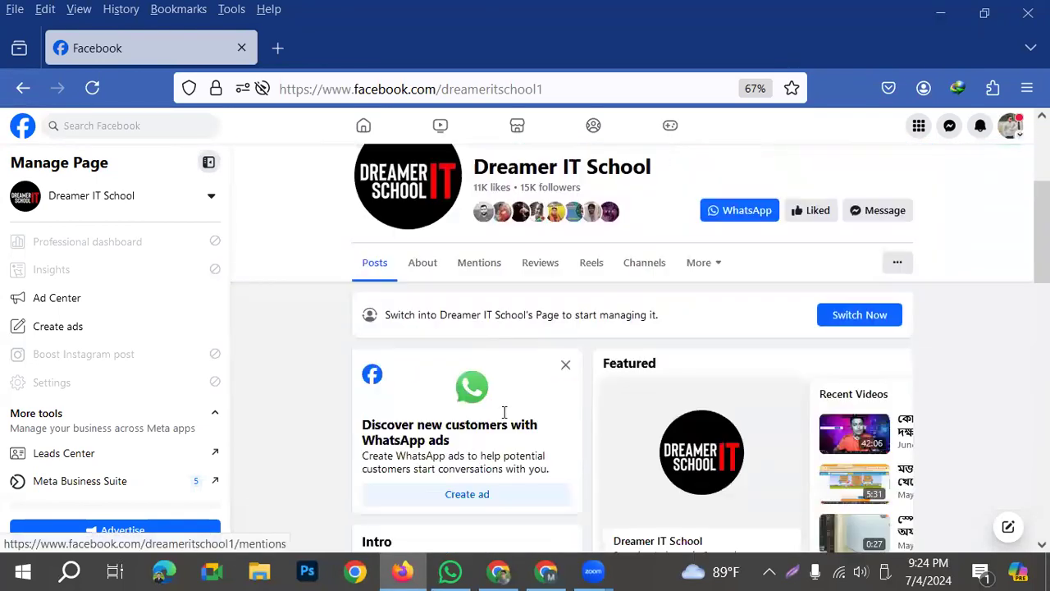
pyautogui.scroll(-1, 520, 436)
pyautogui.scroll(-5, 519, 435)
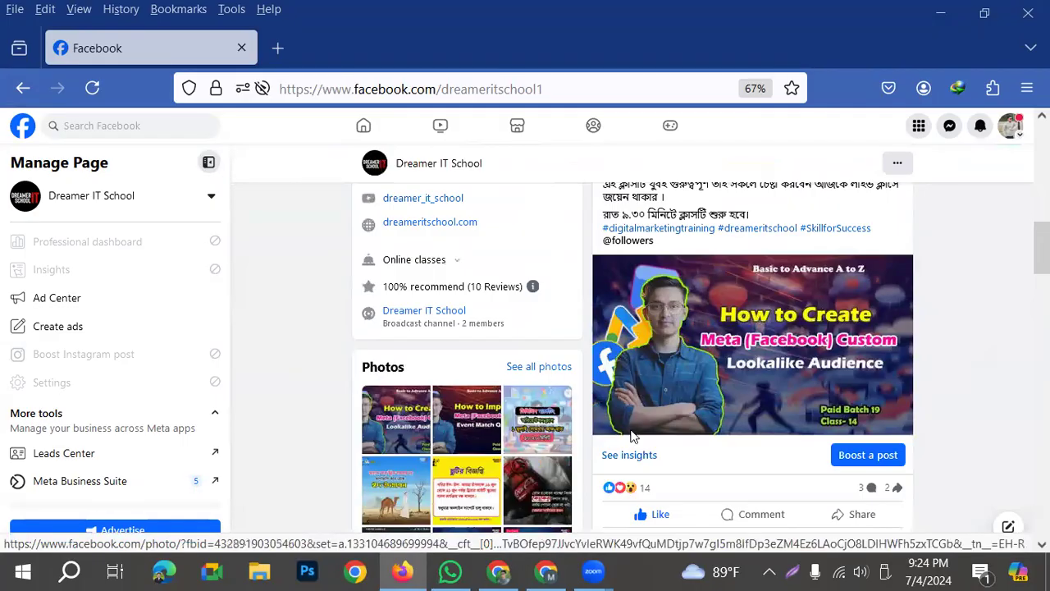
pyautogui.scroll(10, 537, 426)
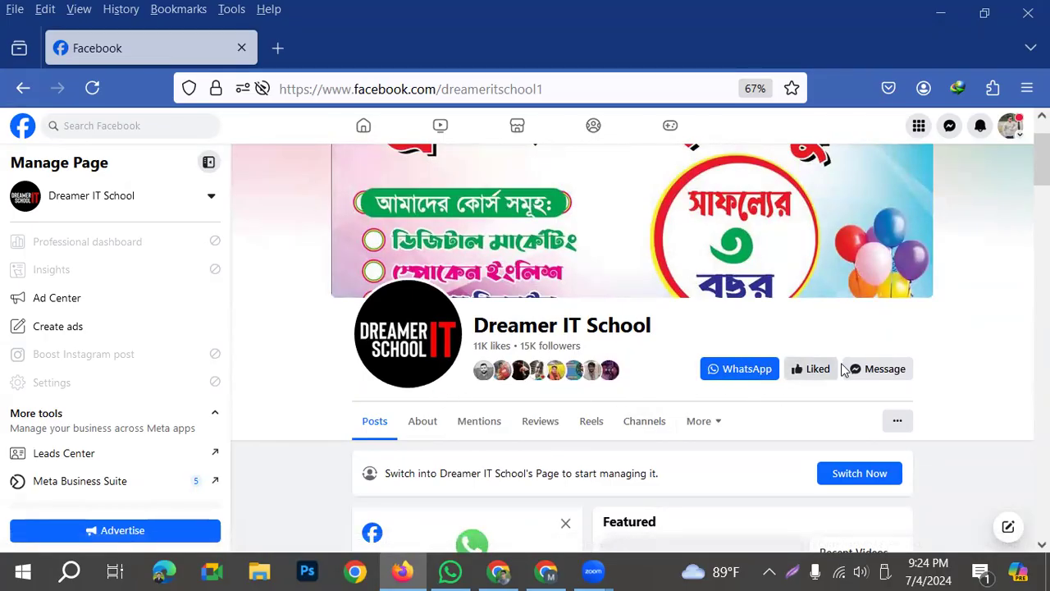
pyautogui.scroll(-1, 725, 226)
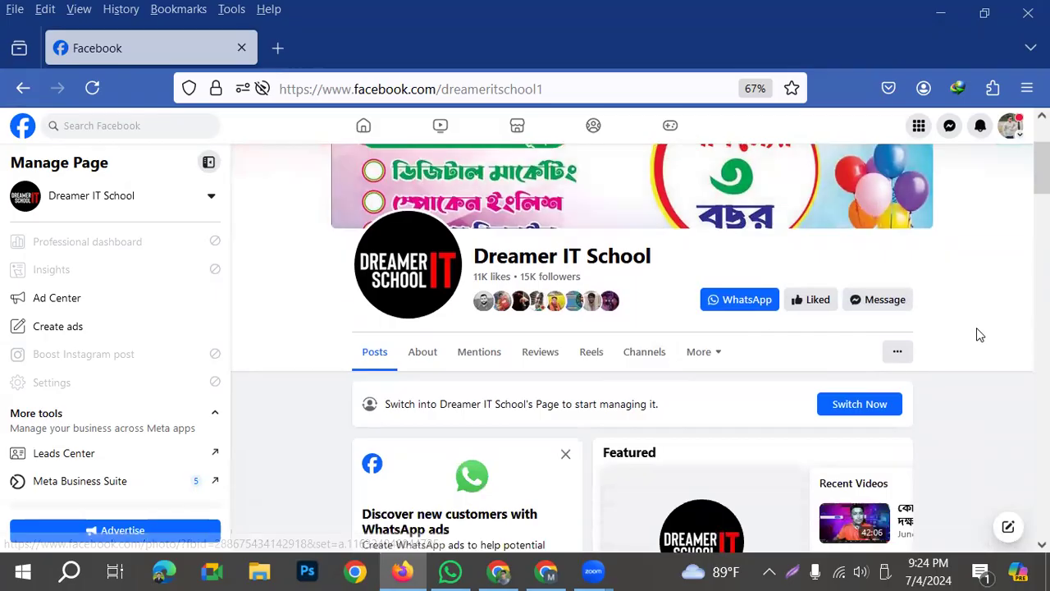
pyautogui.scroll(-2, 756, 474)
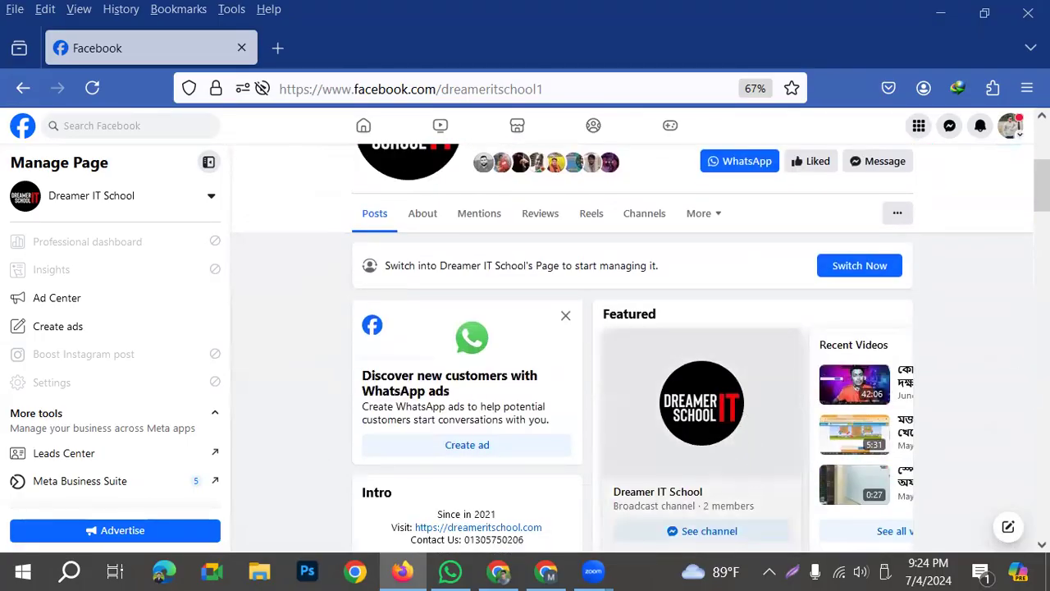
pyautogui.scroll(2, 665, 368)
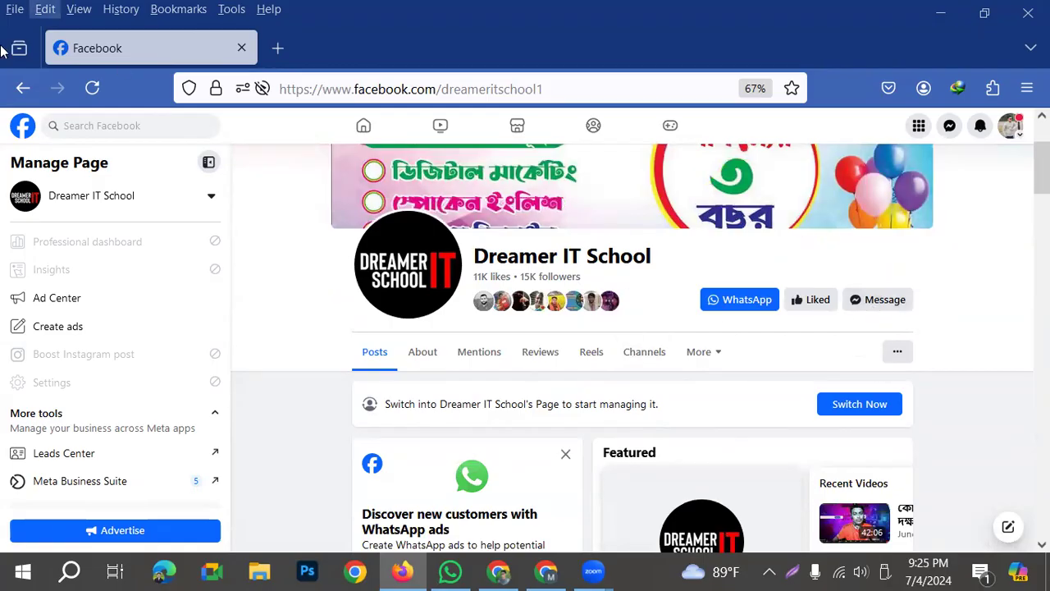
pyautogui.scroll(-3, 773, 461)
pyautogui.scroll(-15, 780, 484)
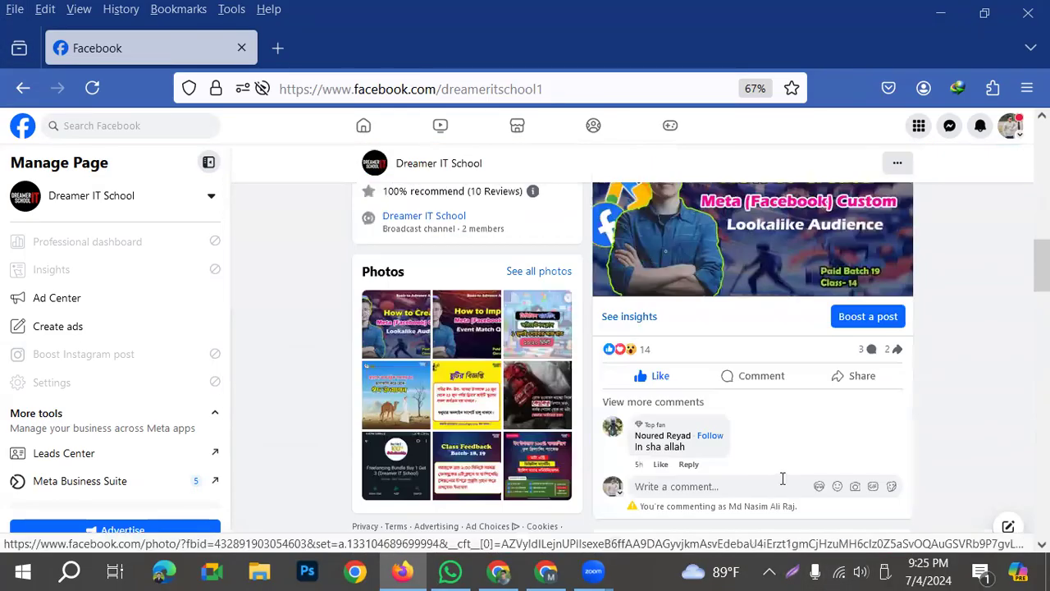
pyautogui.scroll(-3, 780, 480)
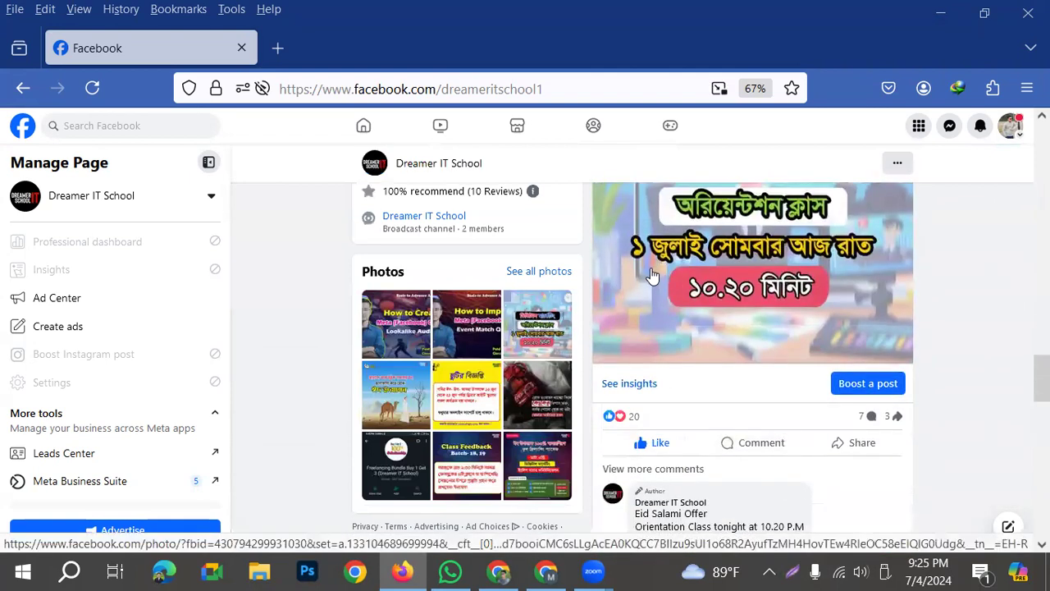
pyautogui.scroll(-10, 652, 276)
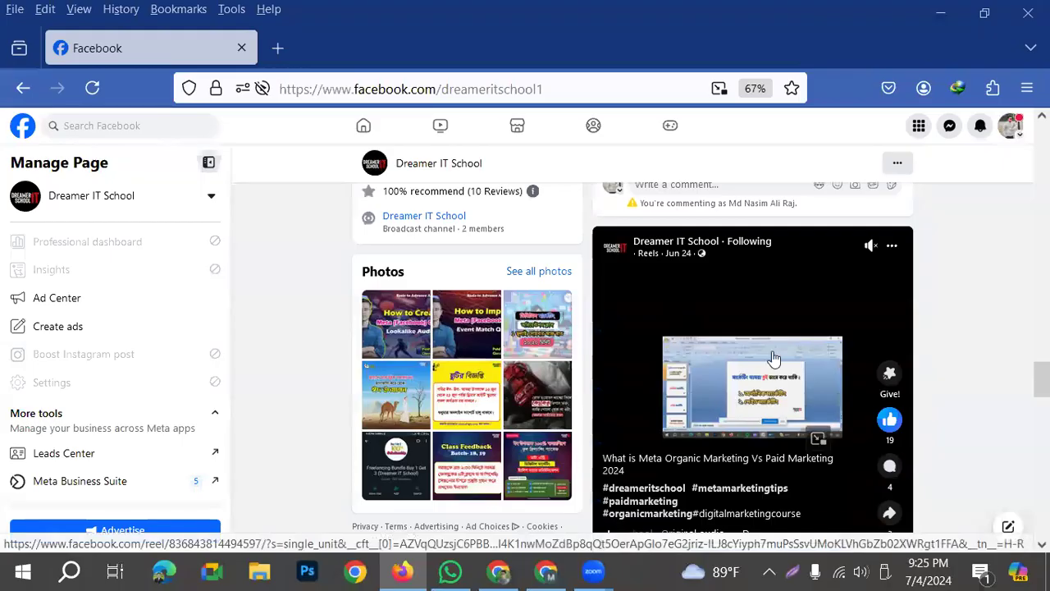
pyautogui.scroll(-8, 885, 406)
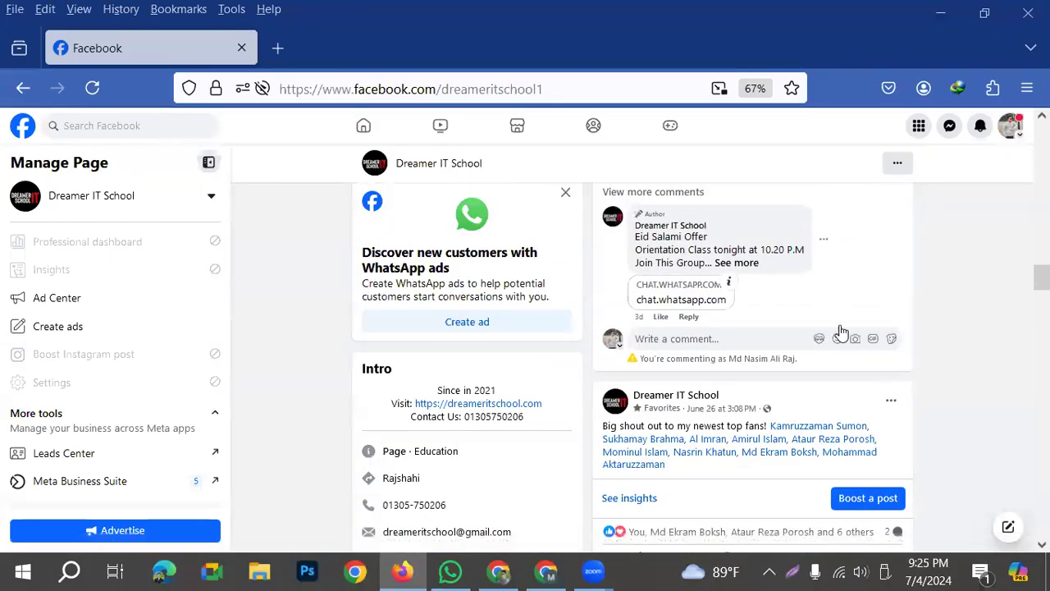
pyautogui.scroll(5, 881, 294)
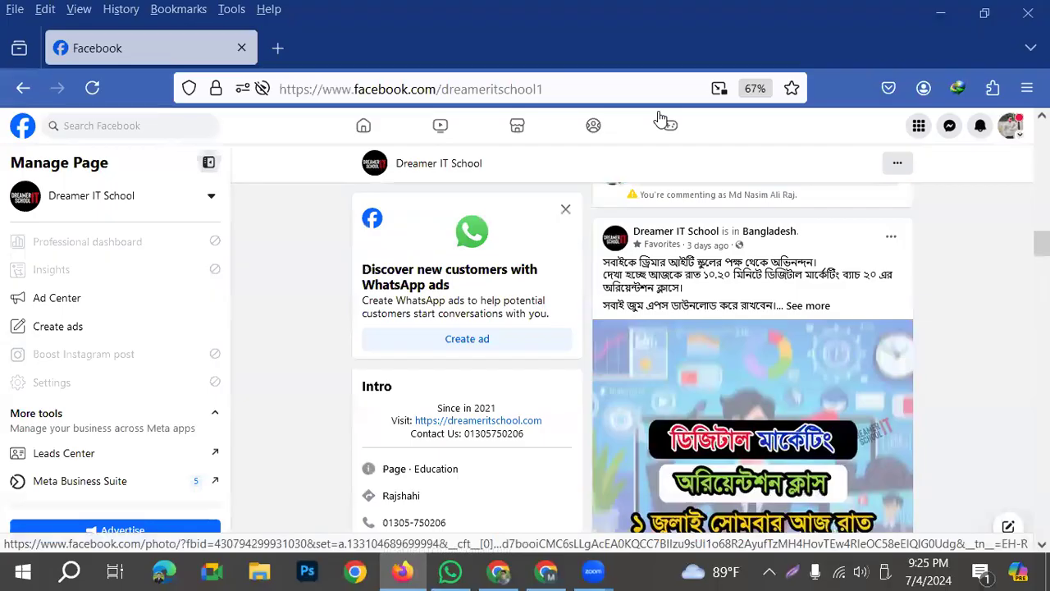
pyautogui.scroll(5, 881, 478)
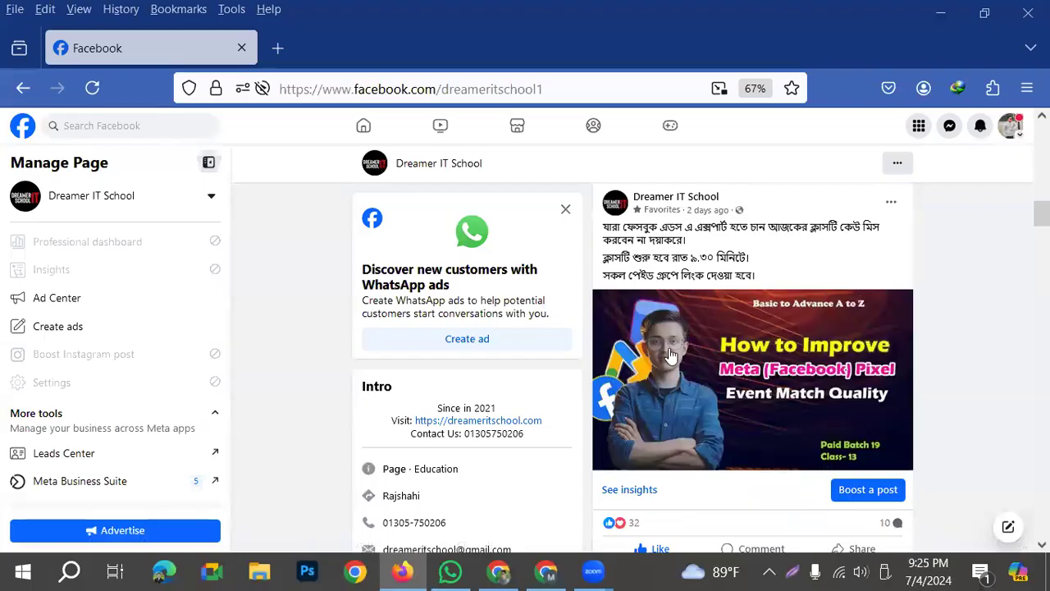
# Switch back to the Ads Manager Audiences page and point a red arrow annotation at the Create audience option.
pyautogui.click(549, 572)
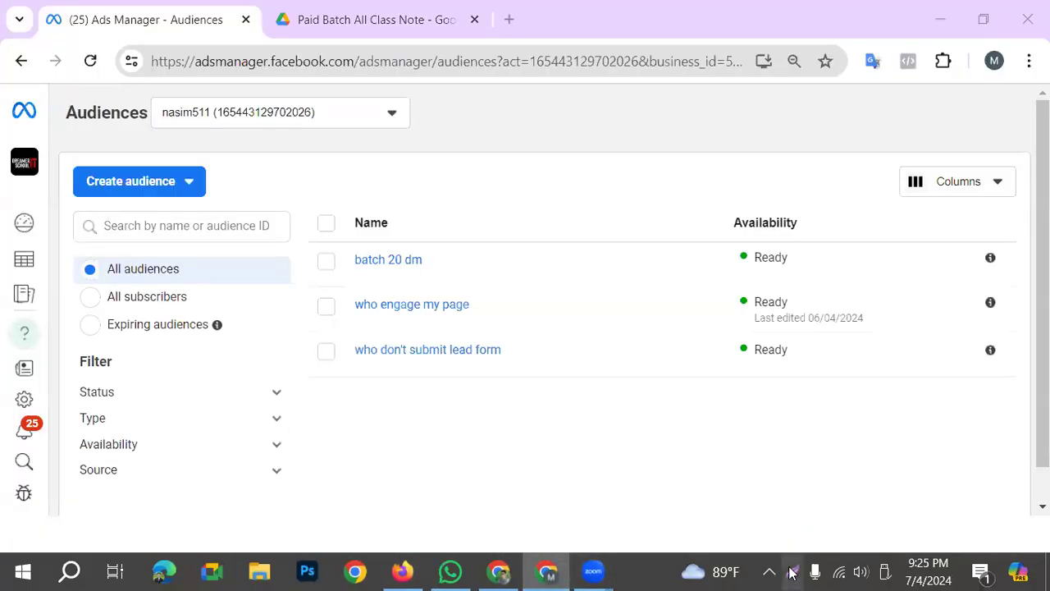
pyautogui.click(875, 480)
pyautogui.moveTo(579, 520)
pyautogui.mouseDown()
pyautogui.moveTo(219, 229)
pyautogui.moveTo(201, 176)
pyautogui.moveTo(170, 200)
pyautogui.mouseUp()
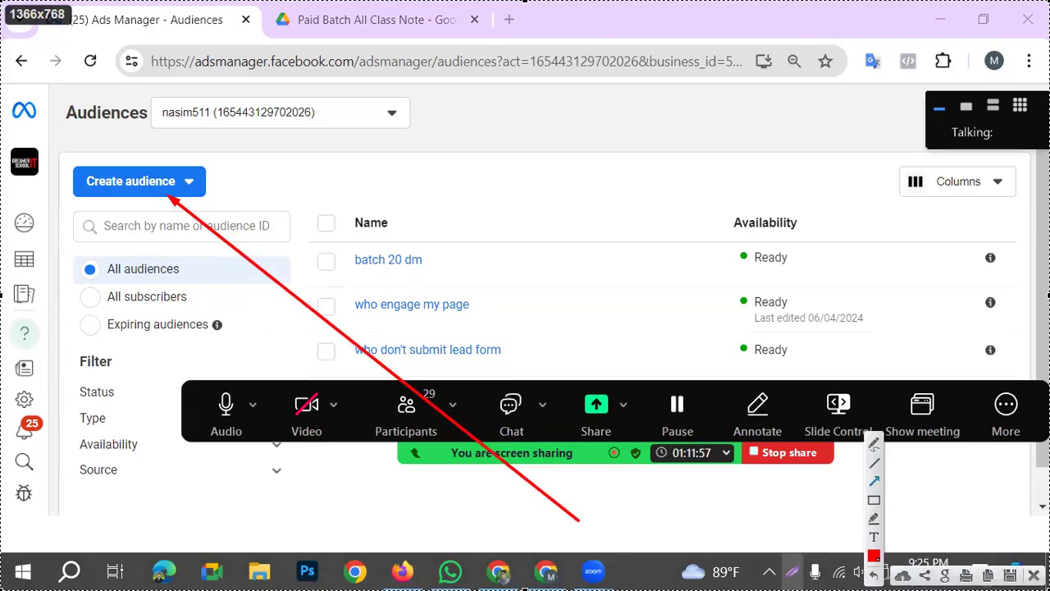
# Start creating a custom audience and choose Video from the Meta sources as its source.
pyautogui.click(153, 180)
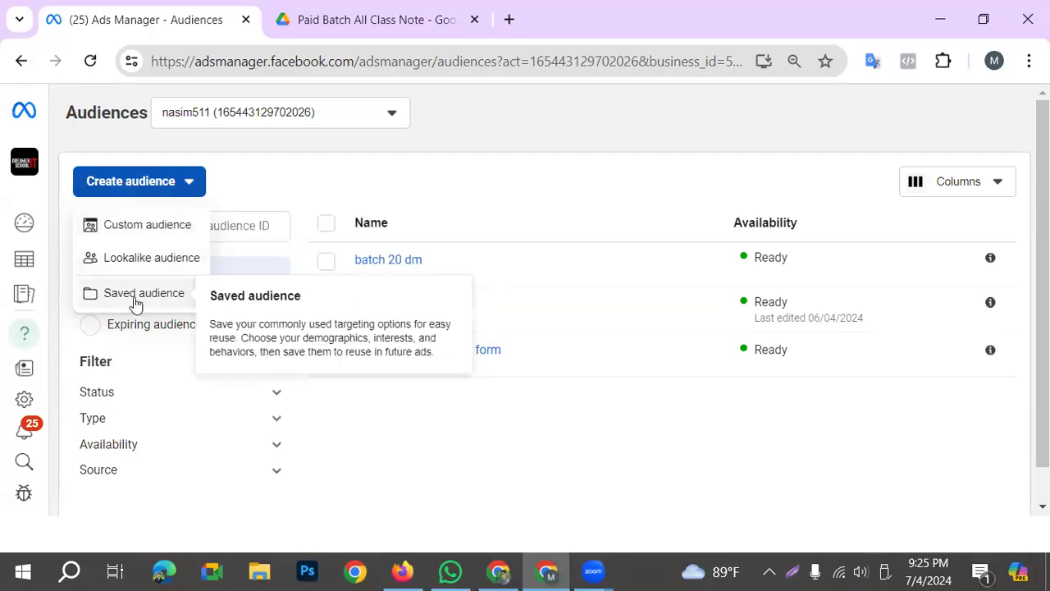
pyautogui.click(148, 226)
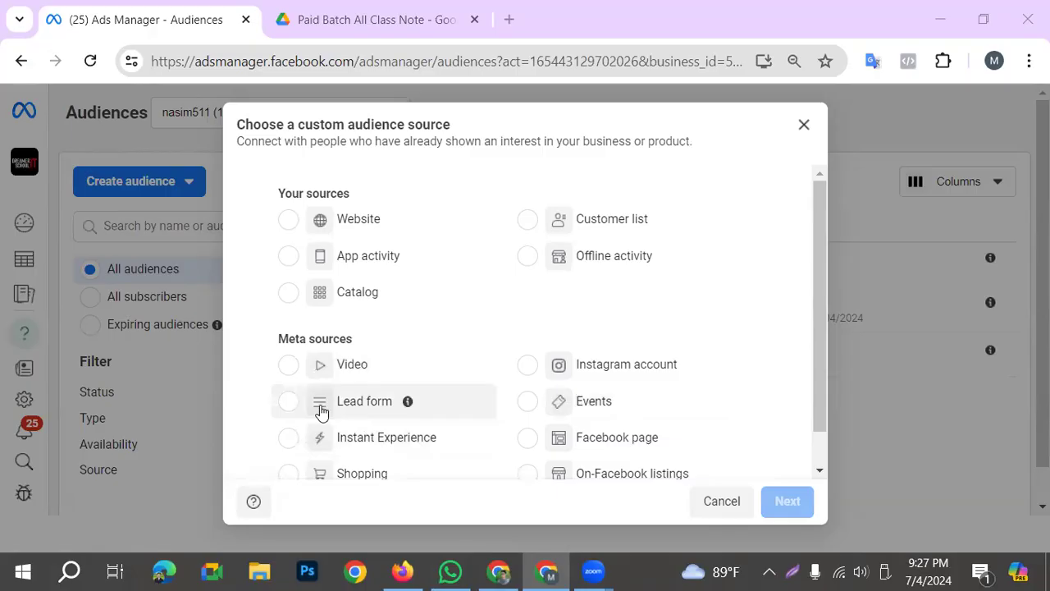
pyautogui.scroll(-1, 607, 398)
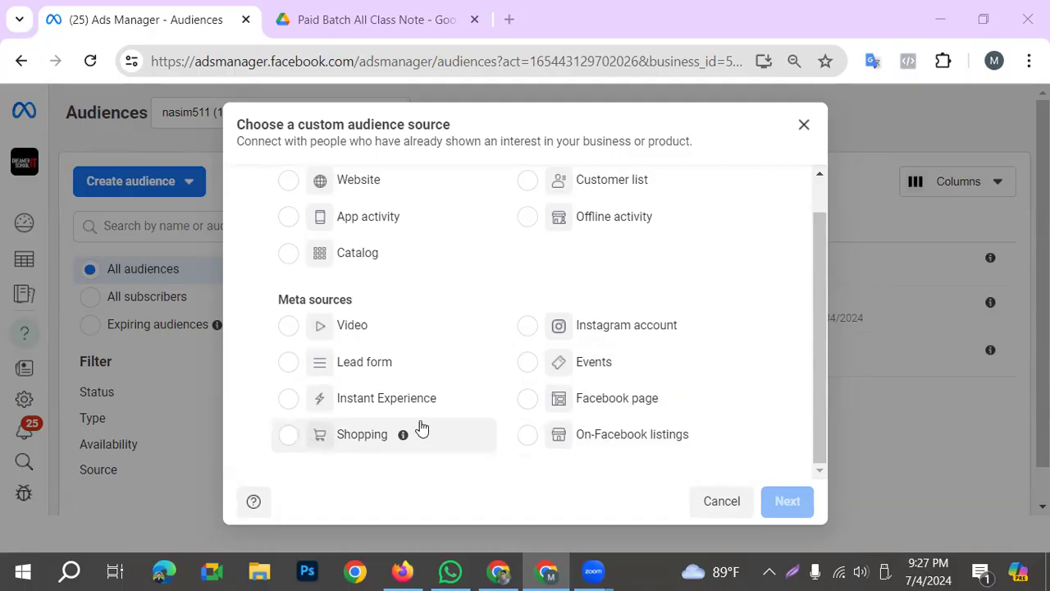
pyautogui.click(277, 332)
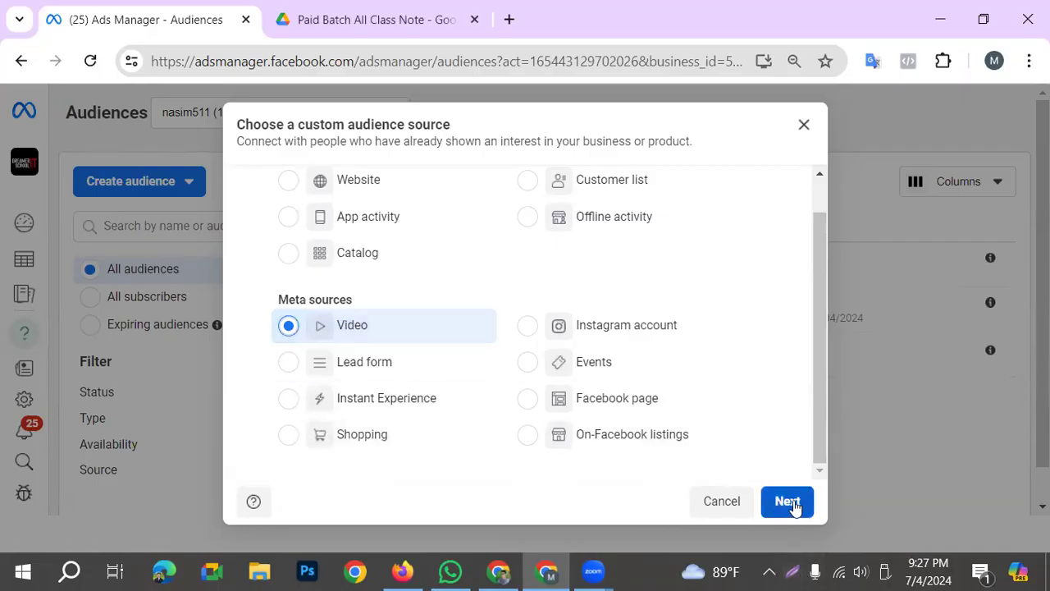
# Launch MouseHighlight to mark the pointer with a red circle and return to the custom audience source dialog.
pyautogui.click(72, 571)
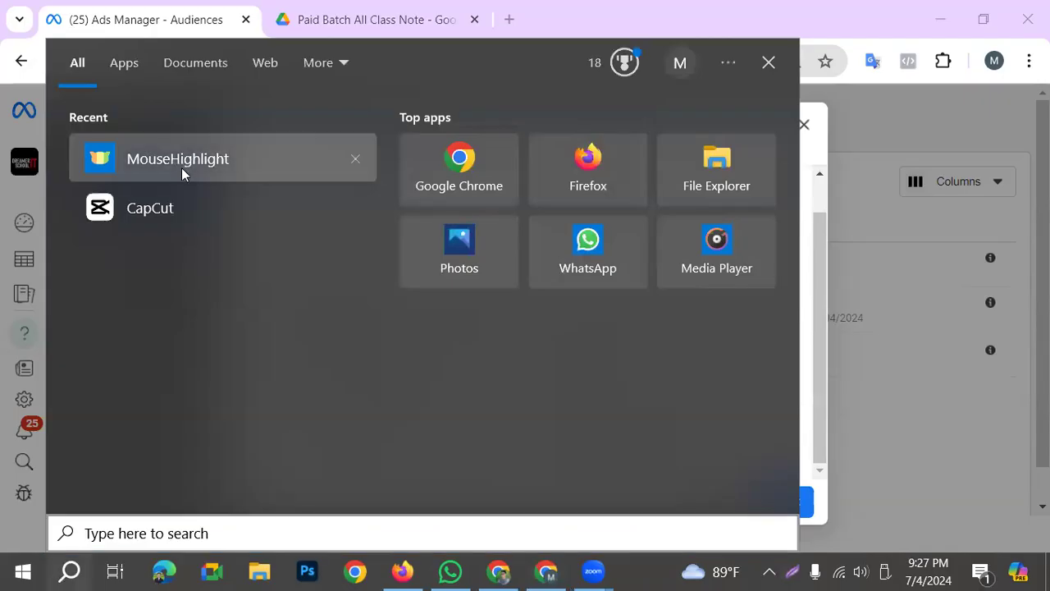
pyautogui.click(182, 168)
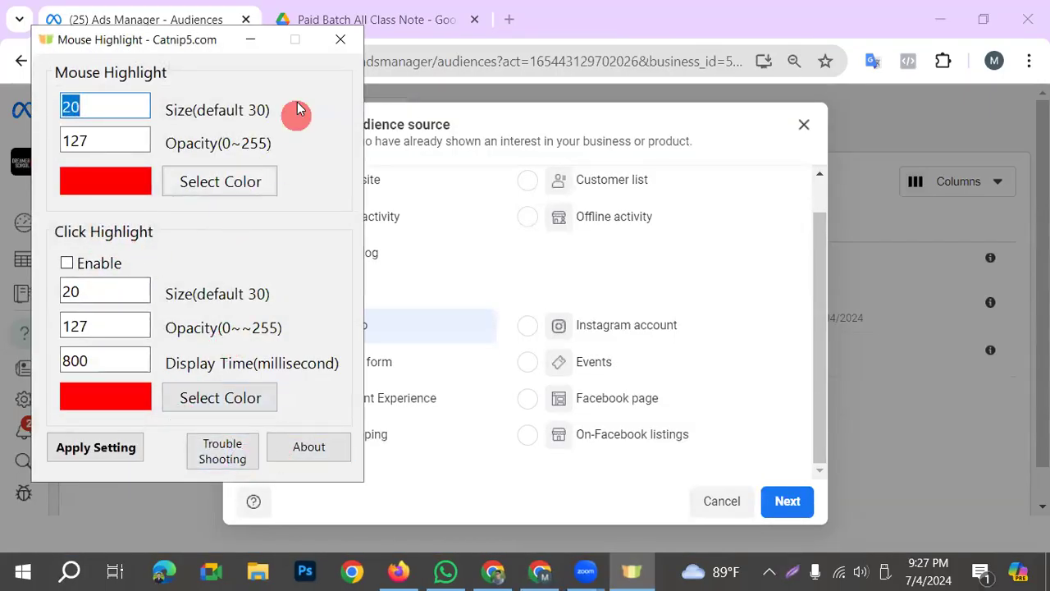
pyautogui.click(665, 457)
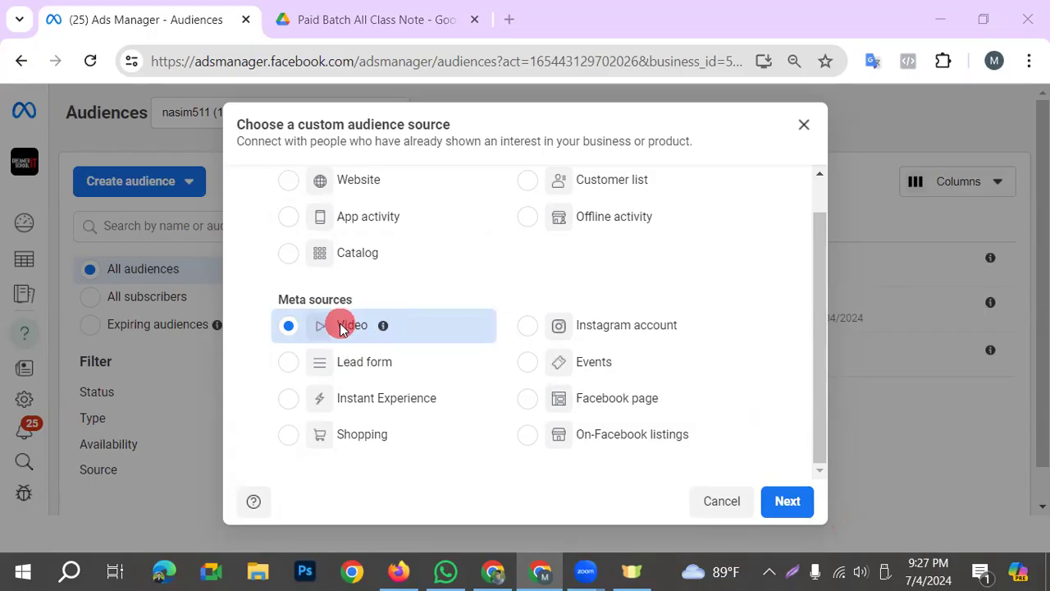
# Continue with the Video source and set the engagement type to people who have viewed at least 3 seconds of your video.
pyautogui.click(785, 502)
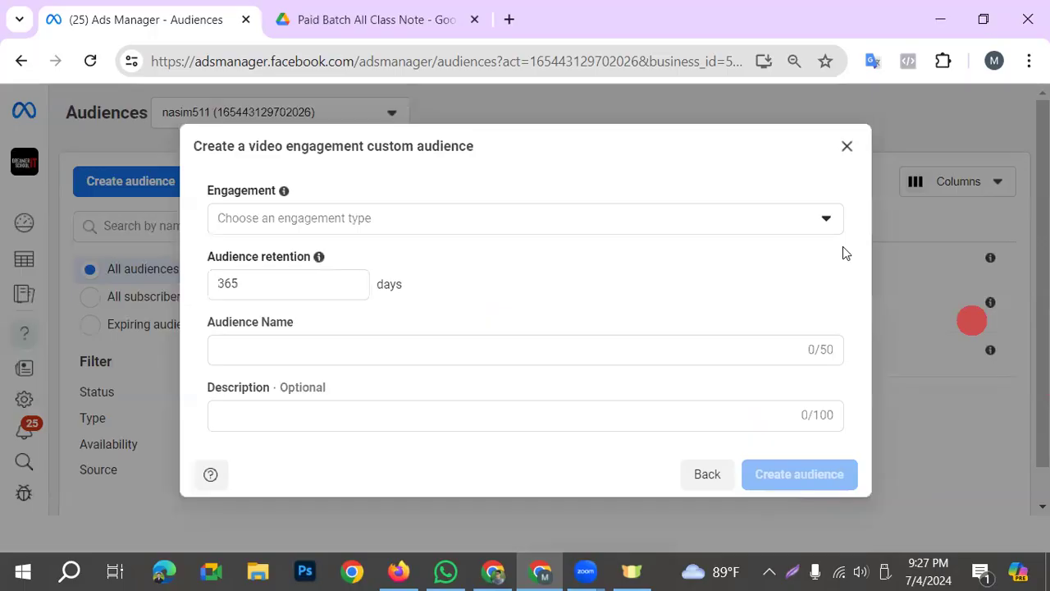
pyautogui.click(540, 571)
pyautogui.click(540, 571)
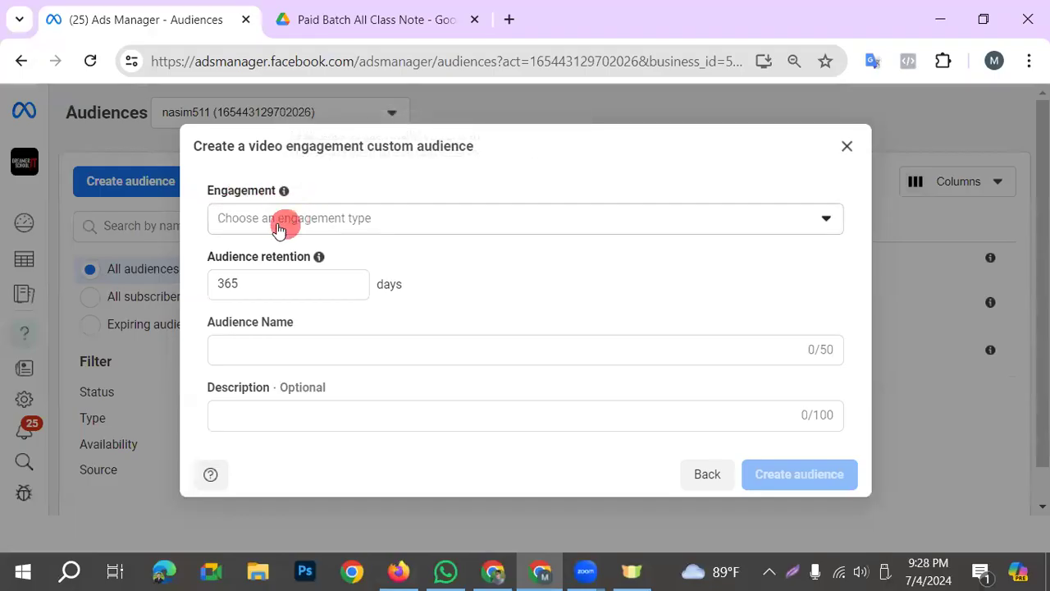
pyautogui.click(393, 227)
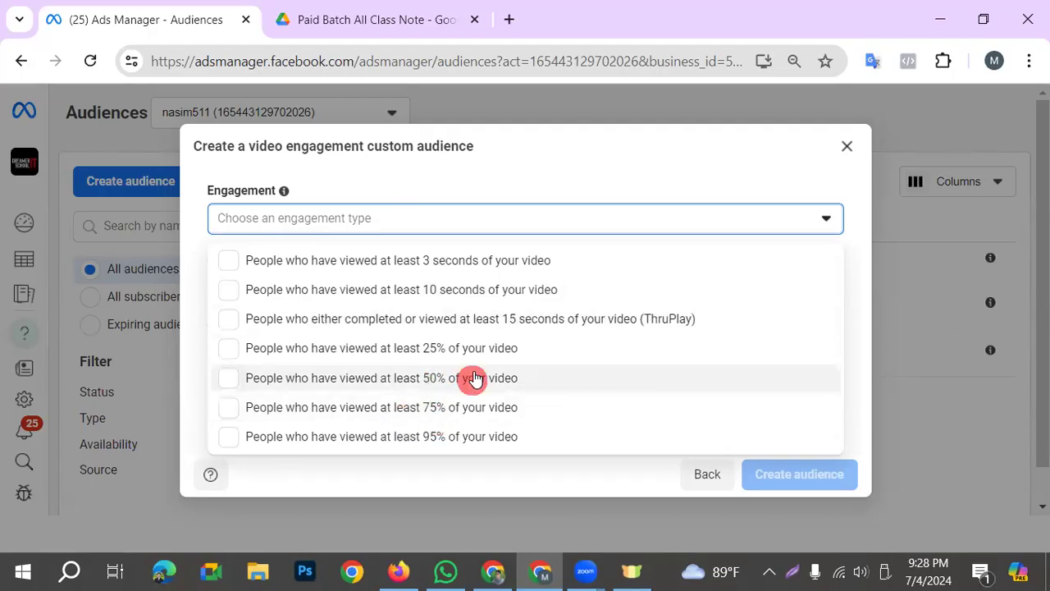
pyautogui.click(234, 265)
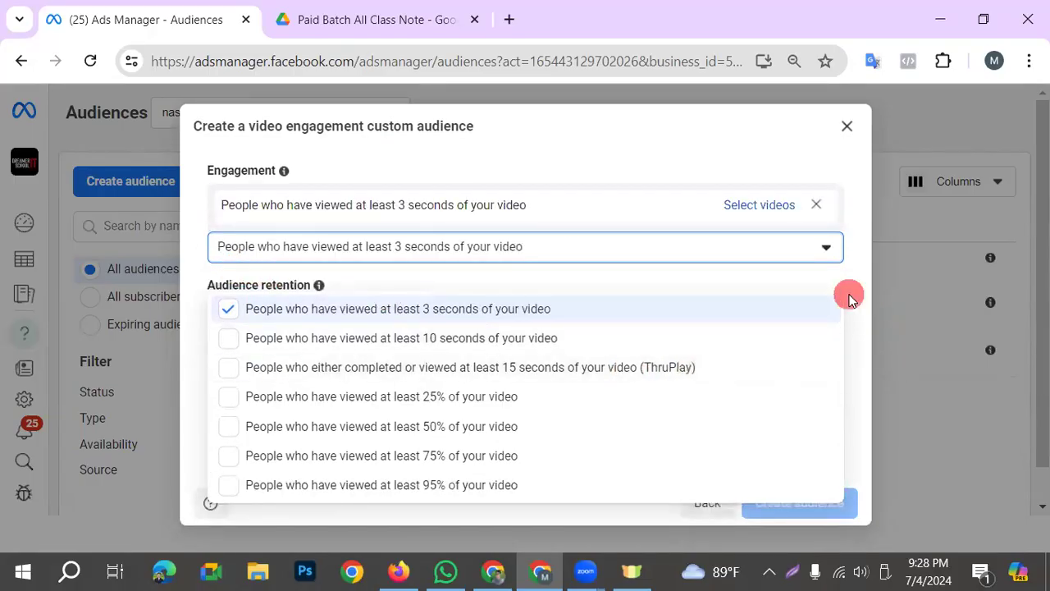
# Open the video selection for the 3-second engagement and choose Dreamer IT School under Saed' market as the Facebook page.
pyautogui.click(761, 205)
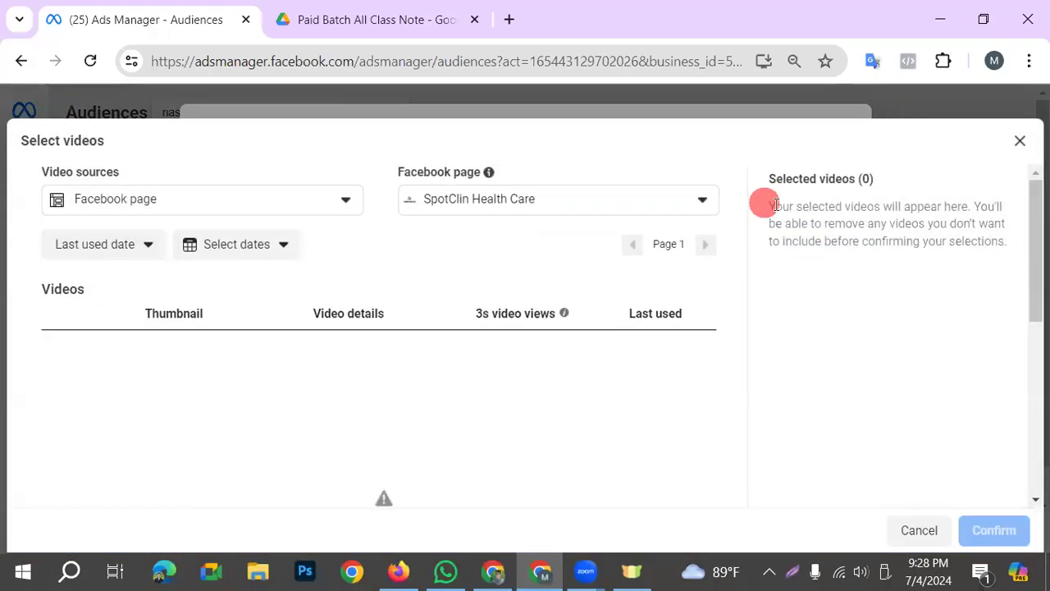
pyautogui.scroll(-1, 490, 396)
pyautogui.scroll(1, 495, 390)
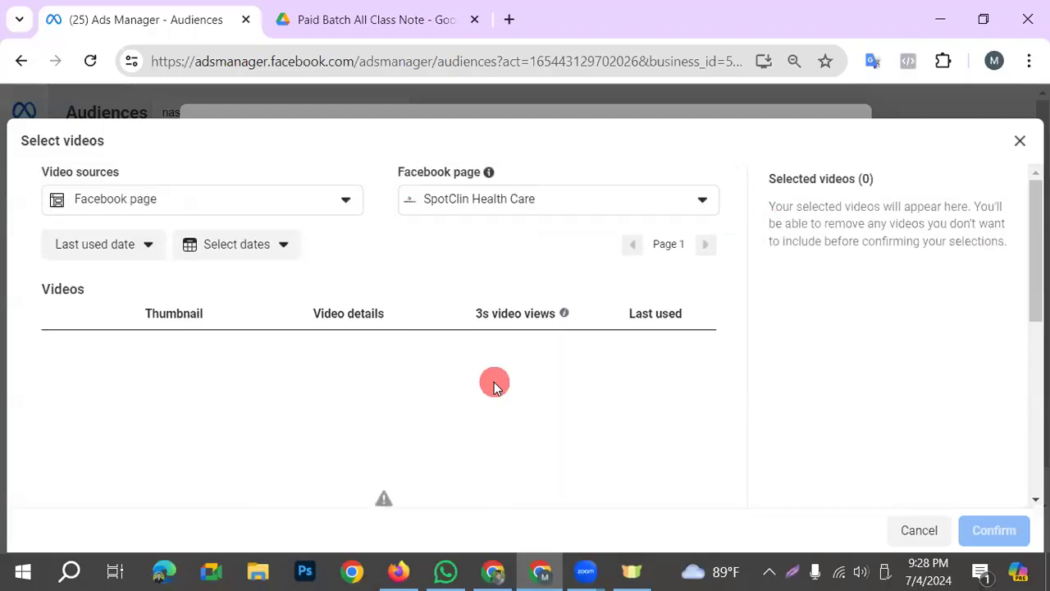
pyautogui.click(516, 203)
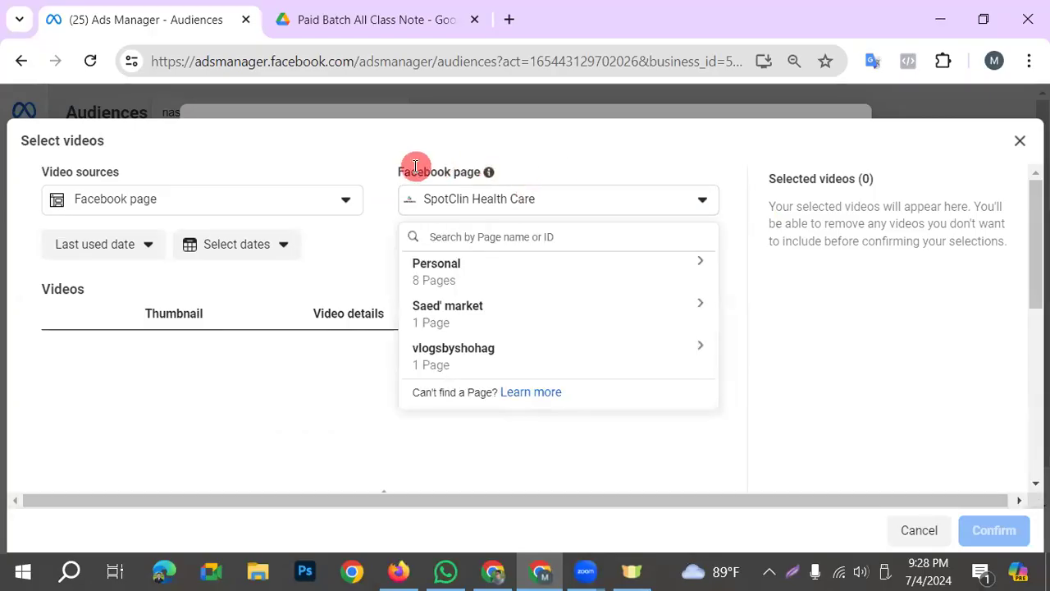
pyautogui.click(454, 317)
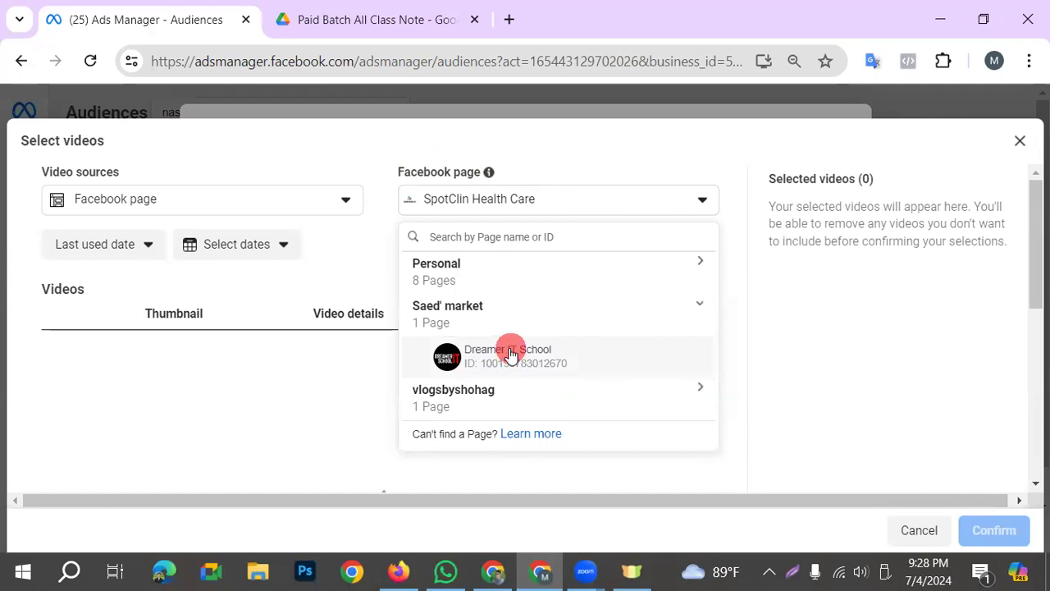
pyautogui.click(510, 353)
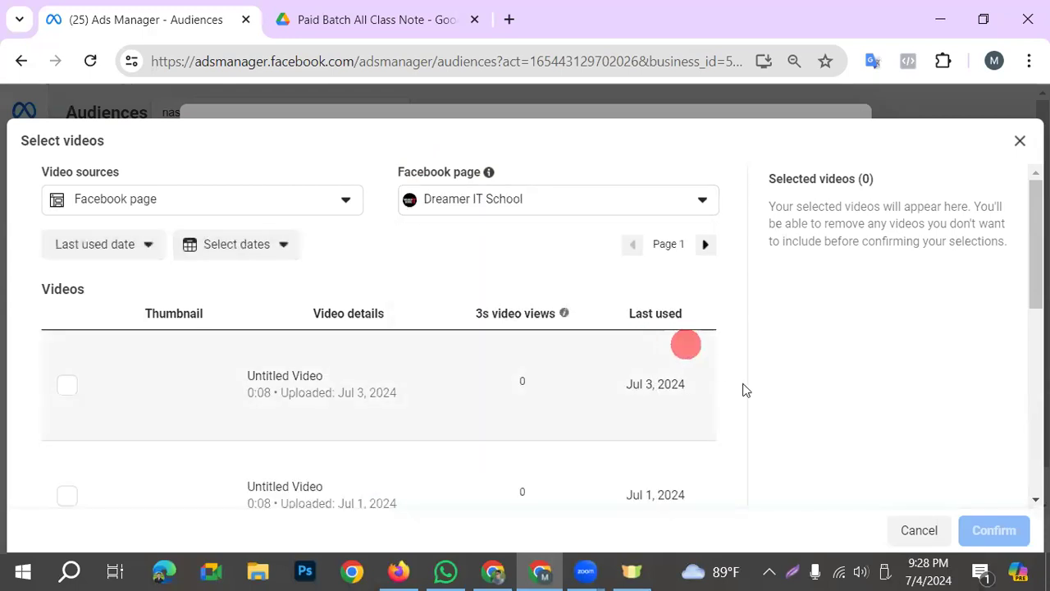
# Find and preview the 42:05 video uploaded Jun 7, 2024, and confirm it as the selected video for the audience.
pyautogui.scroll(-2, 551, 418)
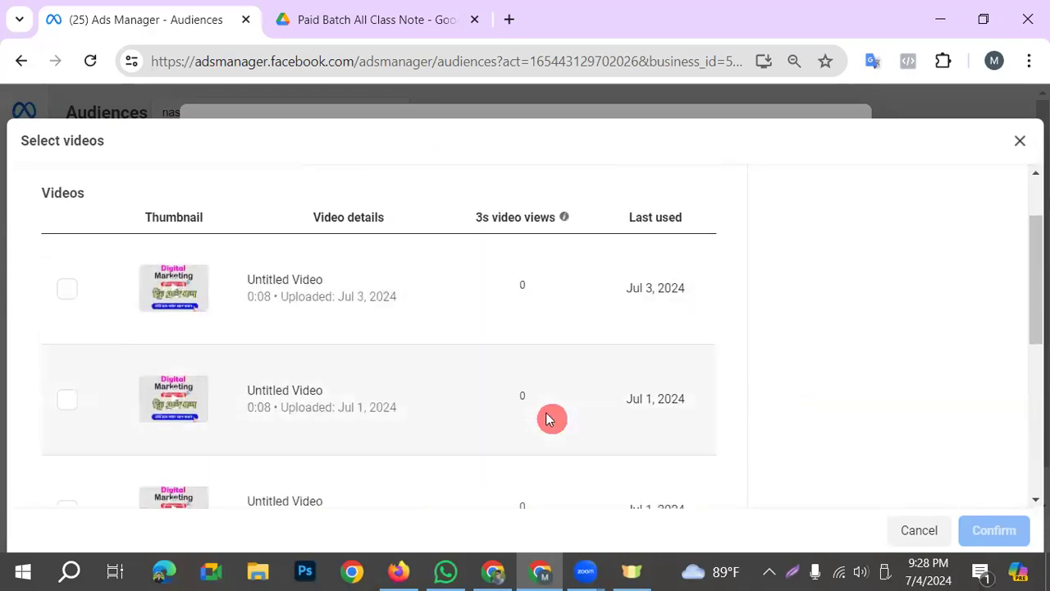
pyautogui.scroll(-2, 328, 451)
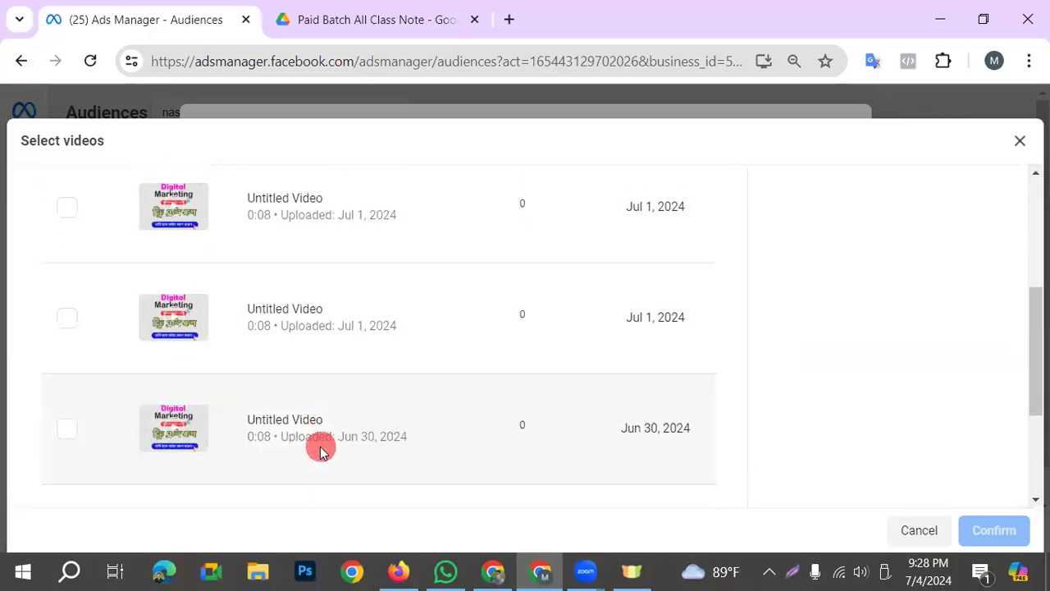
pyautogui.scroll(2, 320, 447)
pyautogui.scroll(-4, 276, 356)
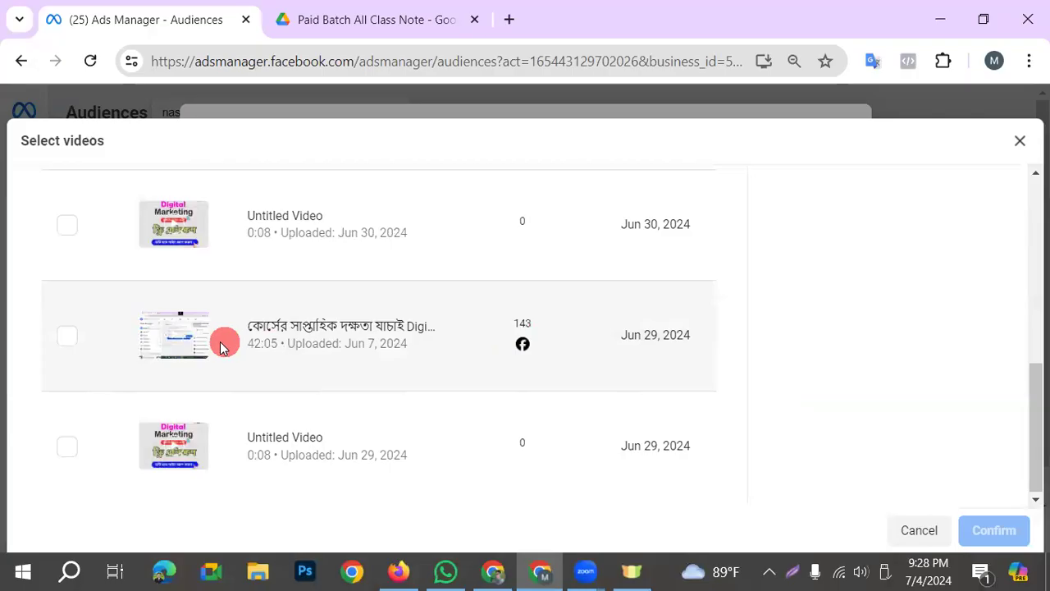
pyautogui.click(188, 337)
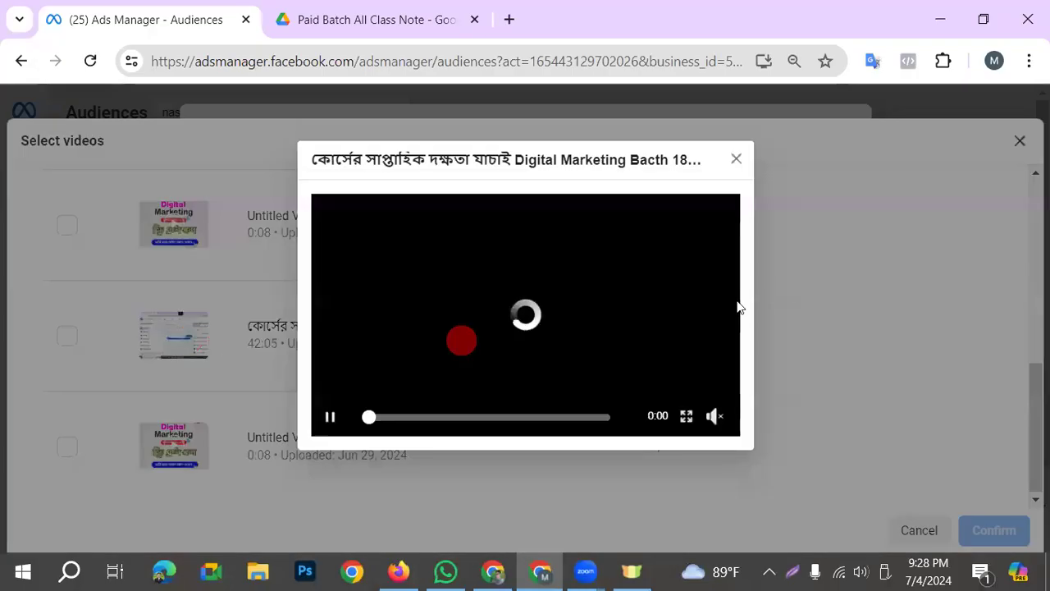
pyautogui.click(736, 158)
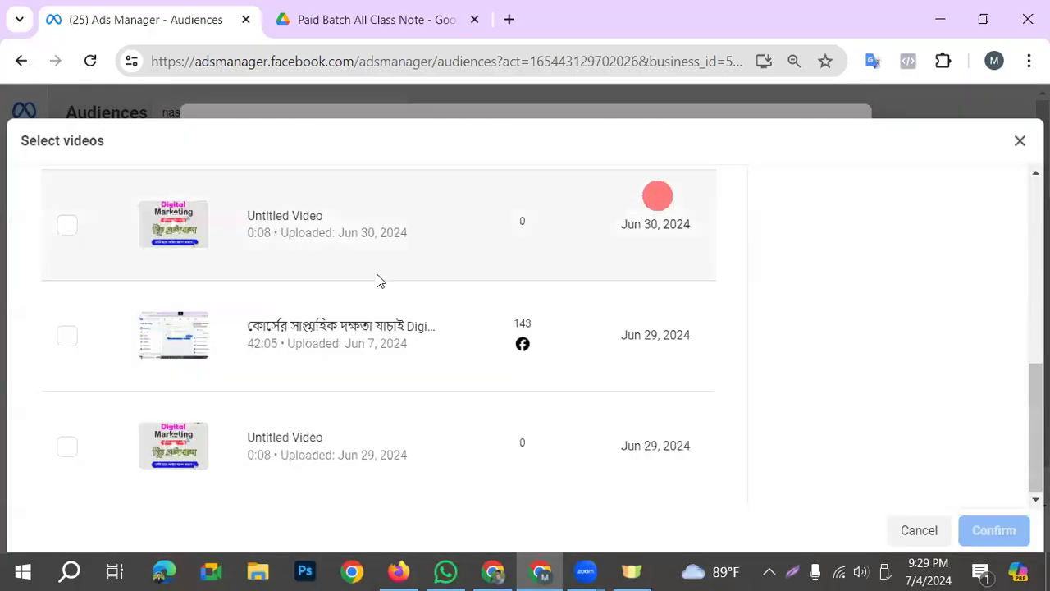
pyautogui.click(69, 337)
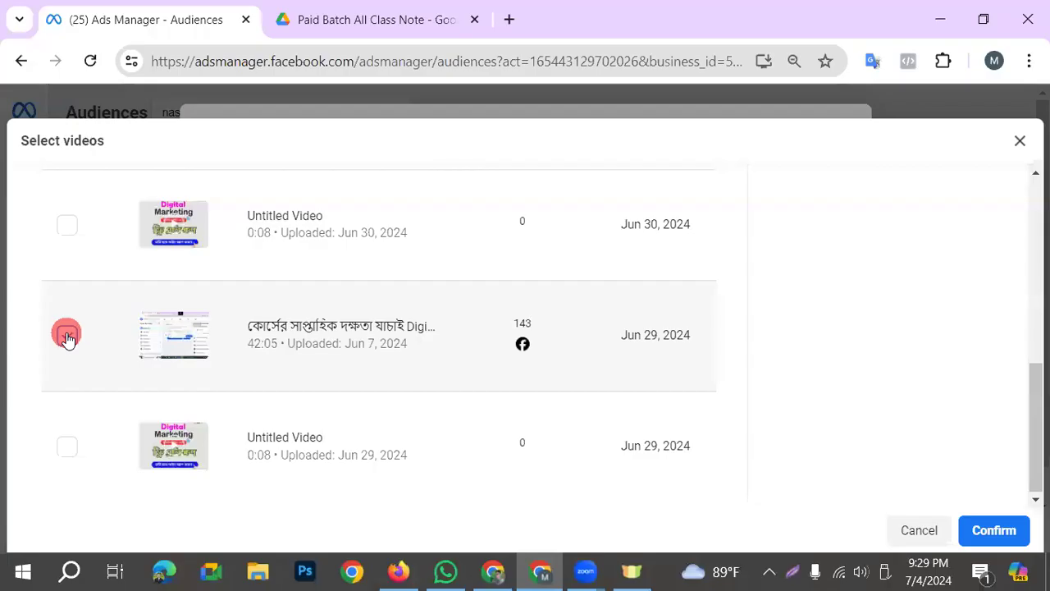
pyautogui.click(998, 533)
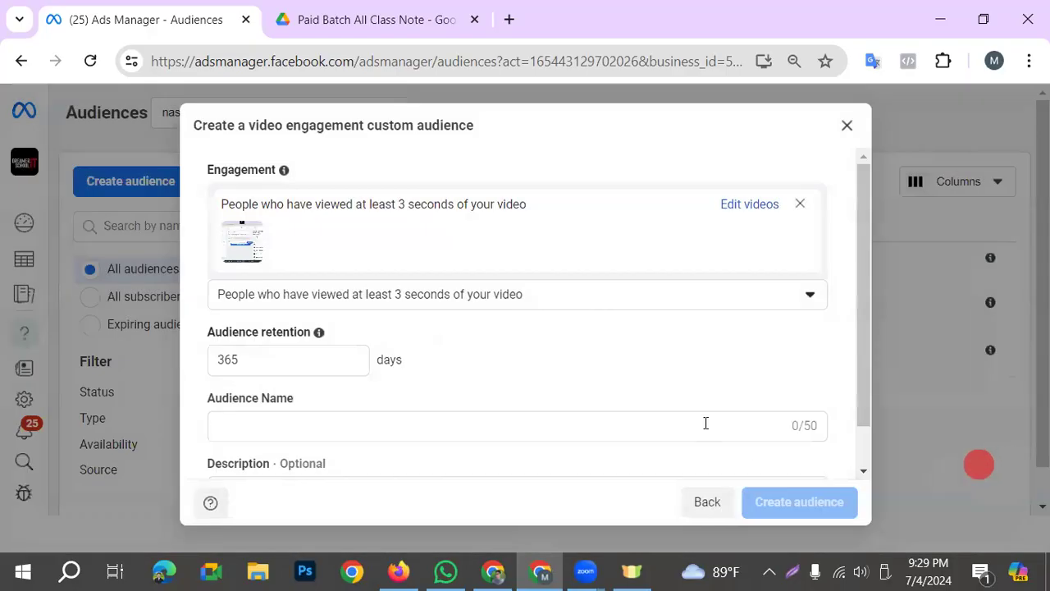
# Create the video engagement audience with a retention of 60 days and the name "who view my video 3 sec".
pyautogui.moveTo(260, 364); pyautogui.dragTo(219, 374)
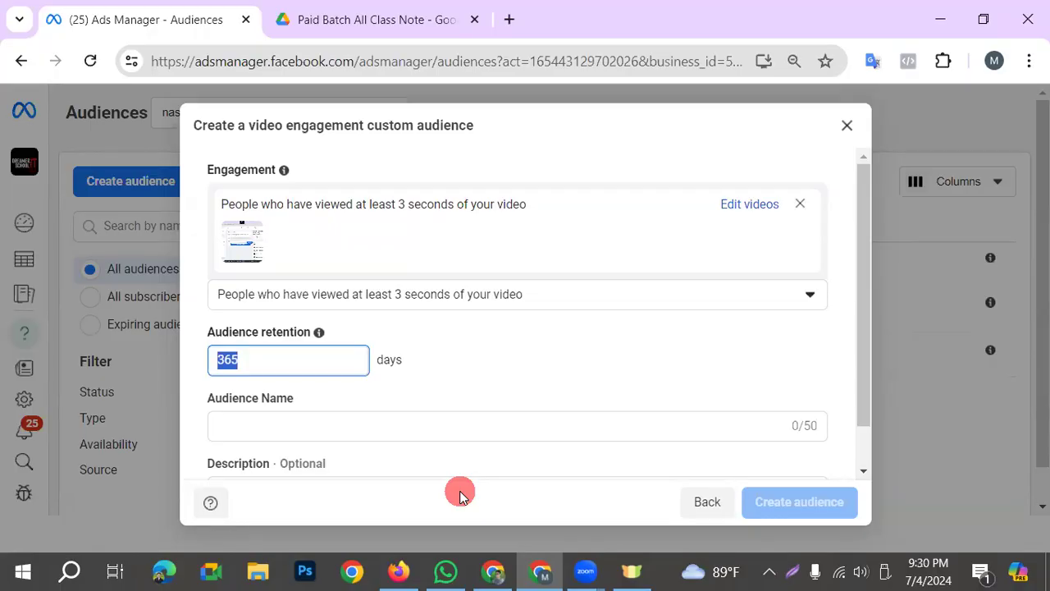
pyautogui.write('60')
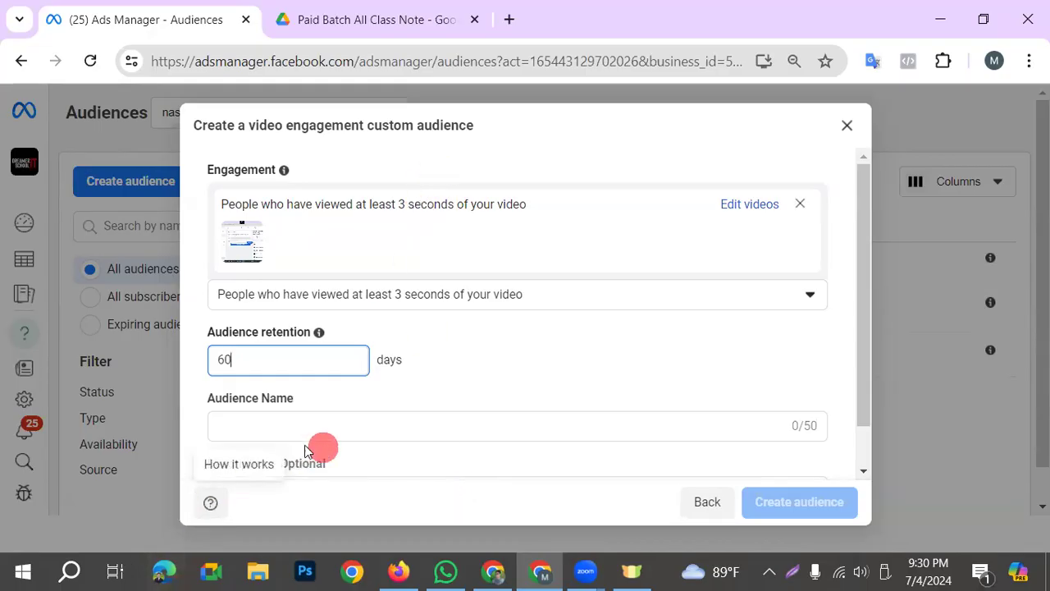
pyautogui.click(253, 425)
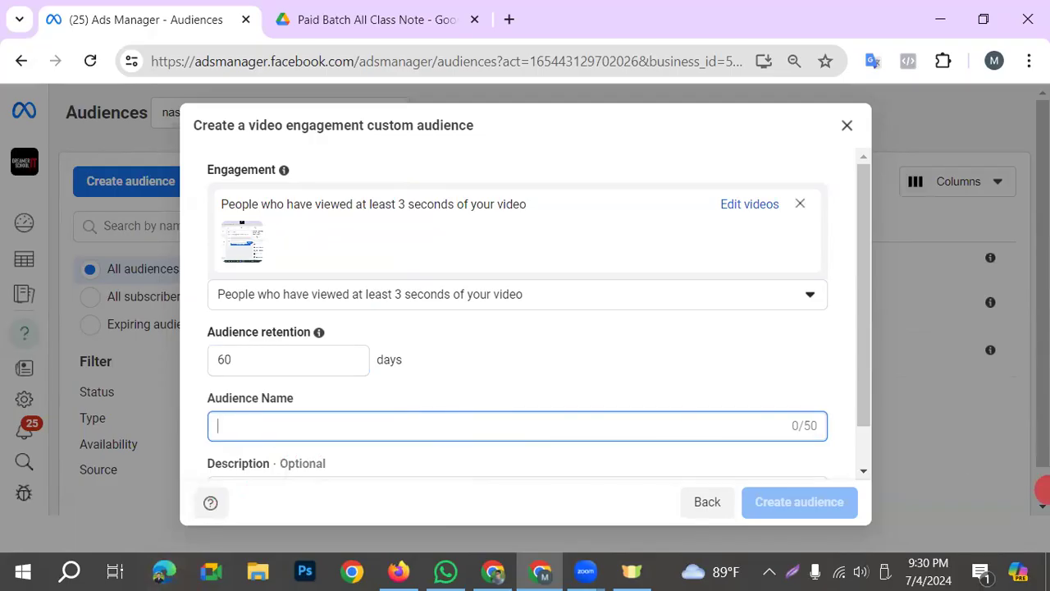
pyautogui.write('who')
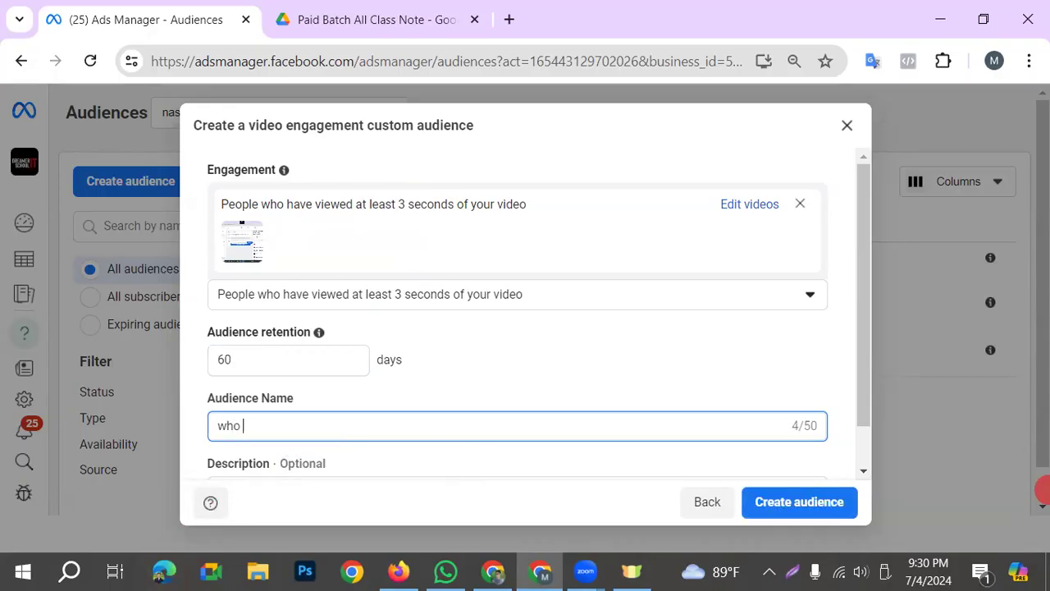
pyautogui.write('view my video')
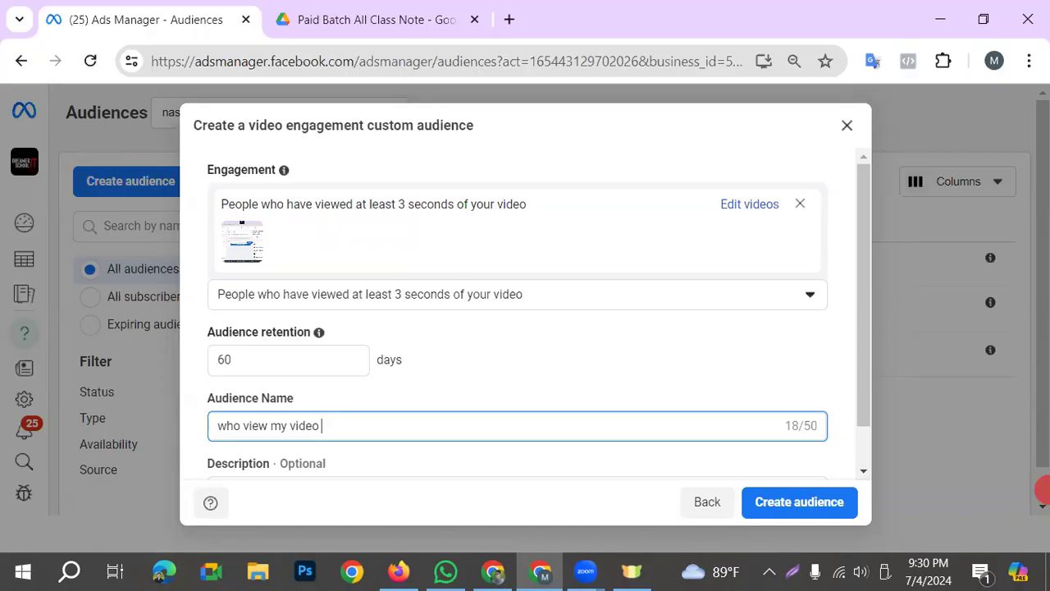
pyautogui.write('3 se')
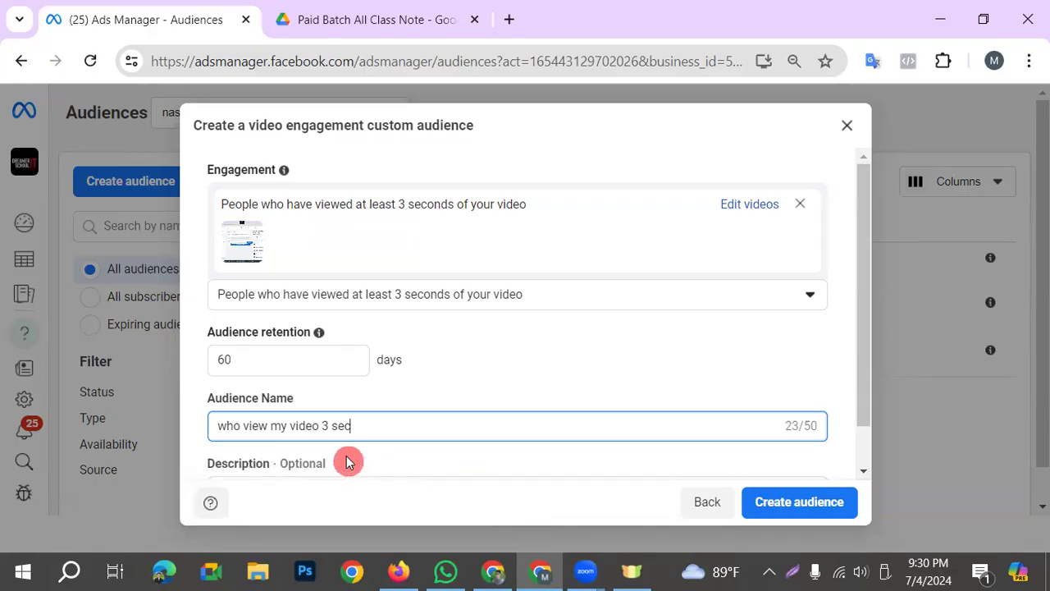
pyautogui.write('c')
pyautogui.click(787, 502)
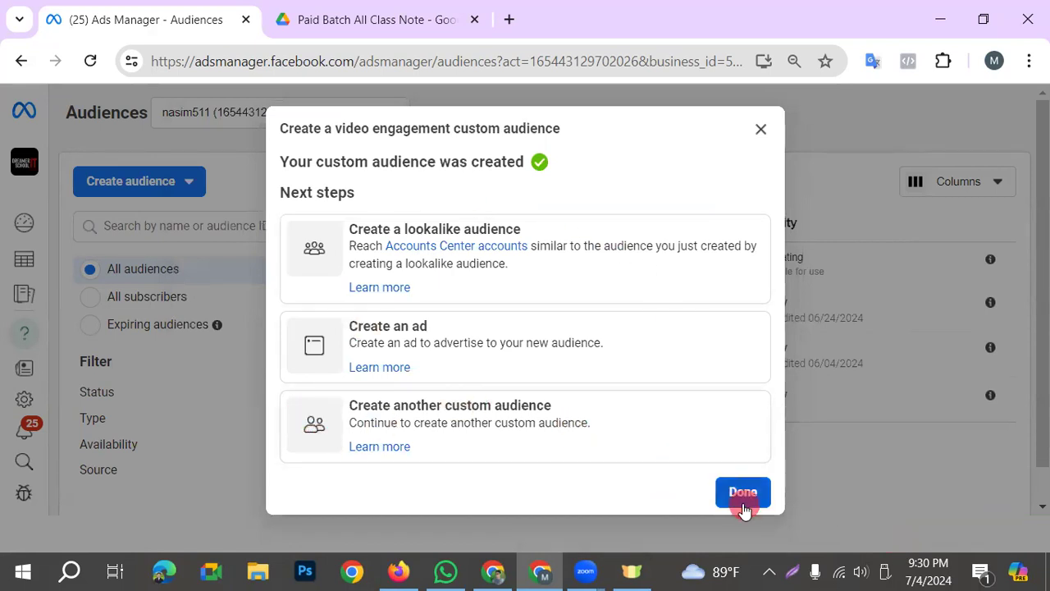
pyautogui.click(764, 132)
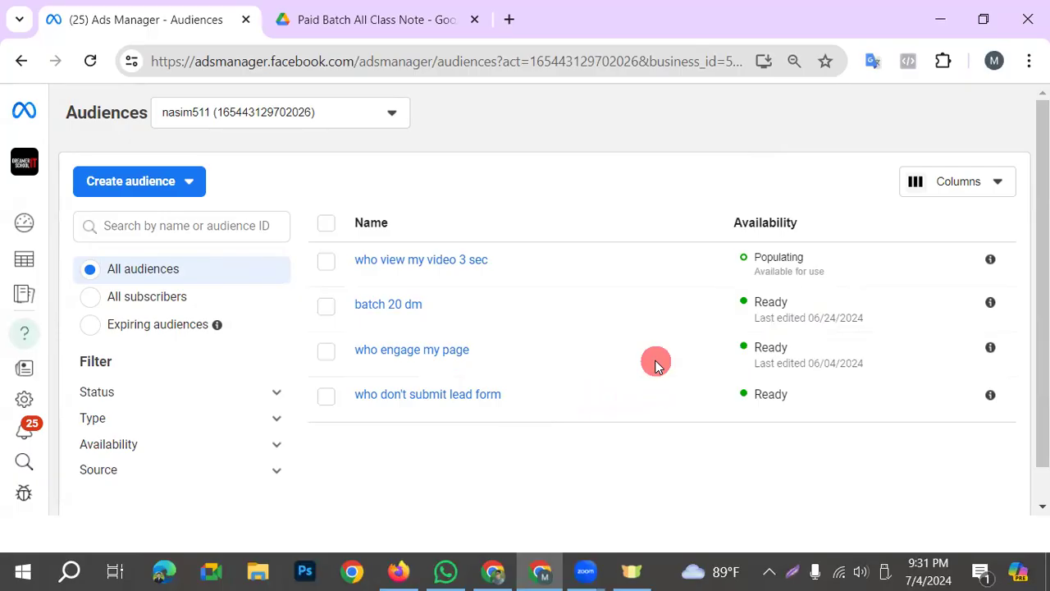
# Start another custom audience and use Lead form from the Meta sources as its source.
pyautogui.click(147, 196)
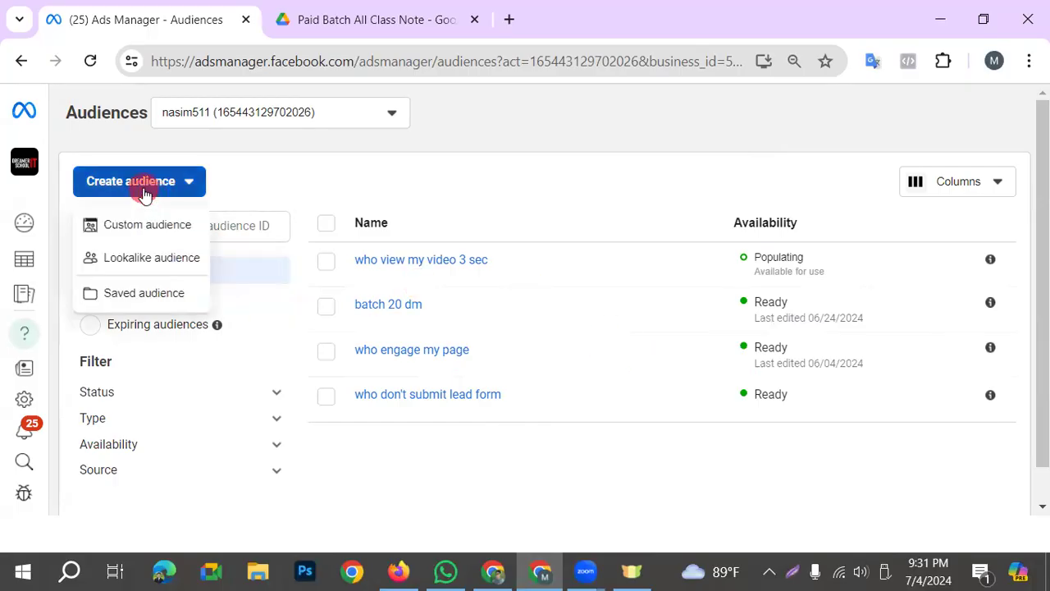
pyautogui.click(142, 236)
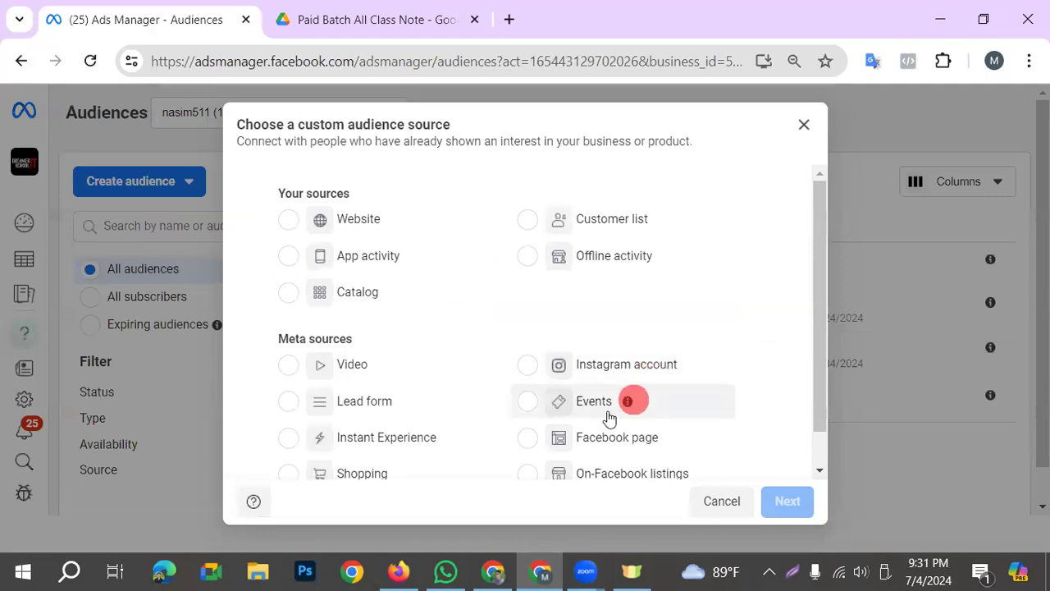
pyautogui.click(288, 402)
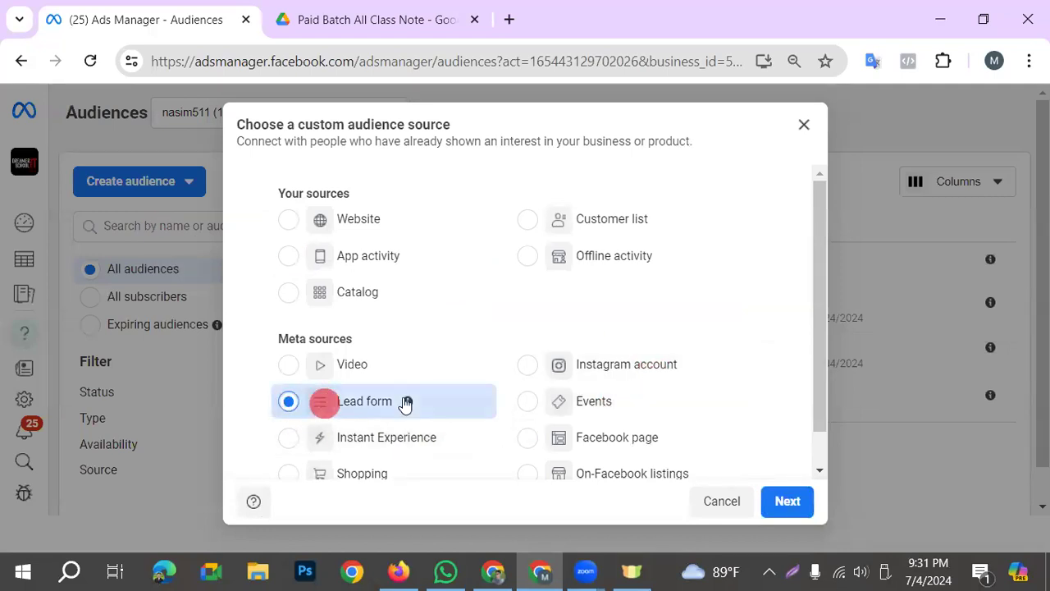
pyautogui.scroll(-1, 492, 377)
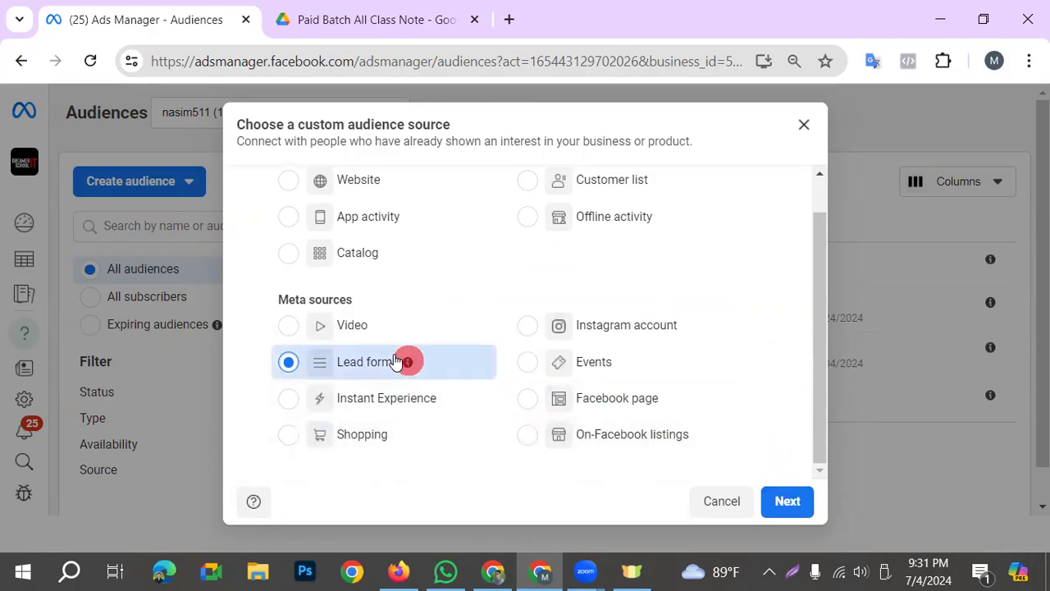
pyautogui.click(775, 502)
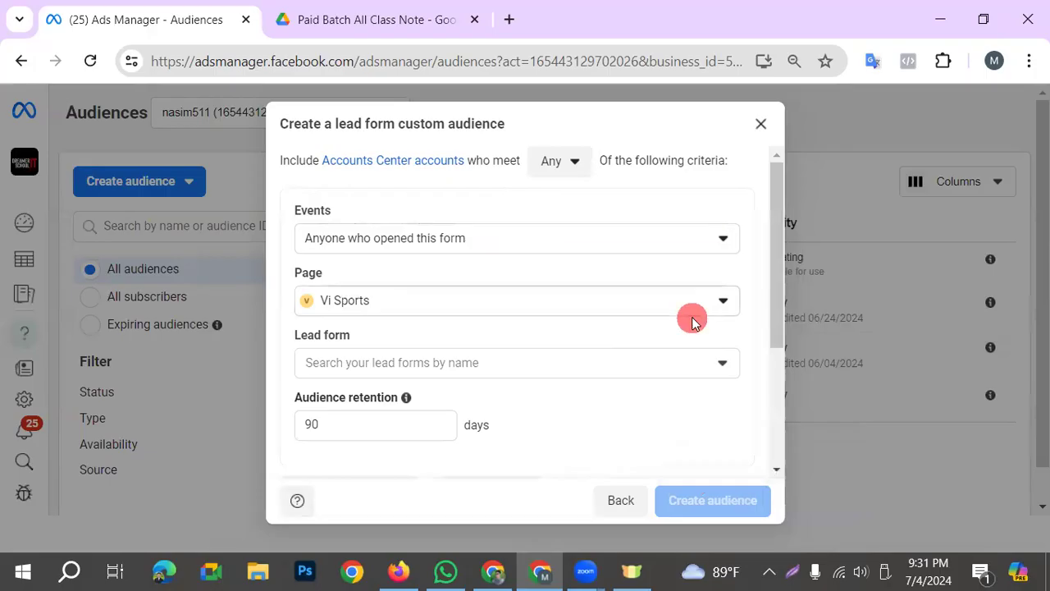
# Keep the event as Anyone who opened this form and choose Dreamer IT School under Saed' market as the page.
pyautogui.click(484, 237)
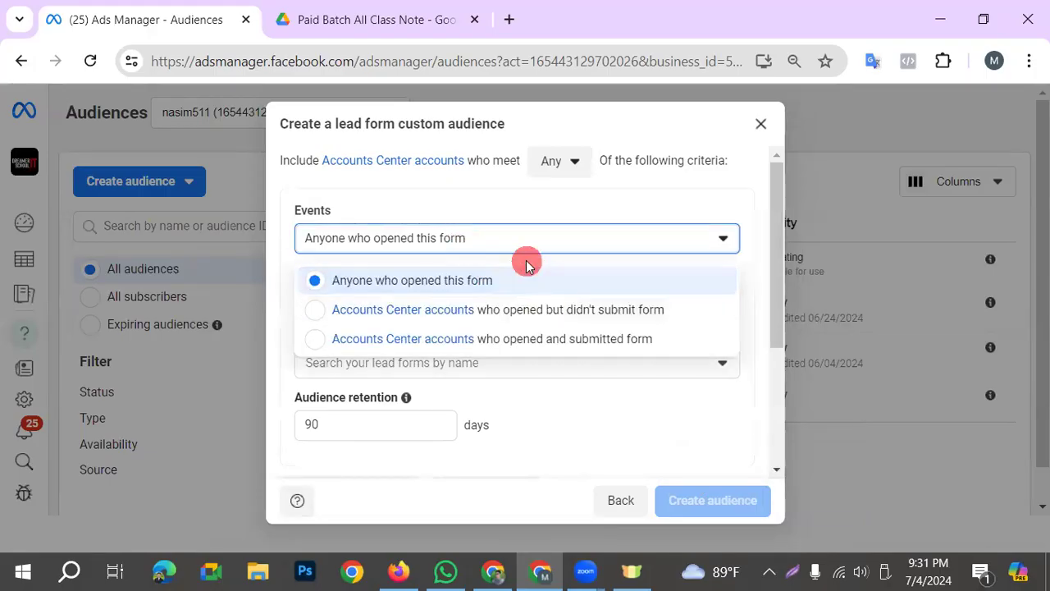
pyautogui.click(503, 237)
pyautogui.click(597, 301)
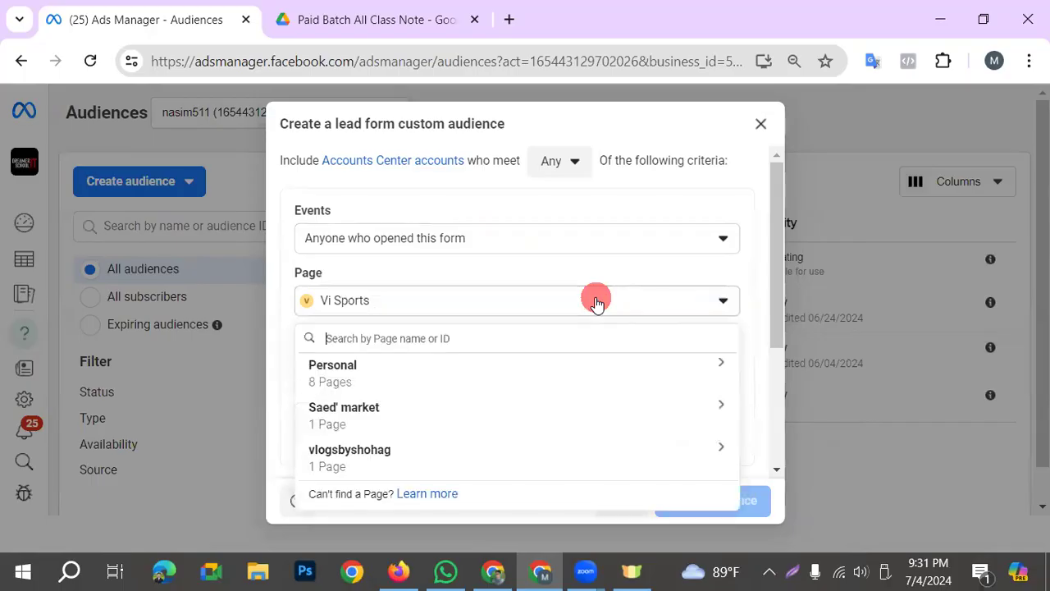
pyautogui.click(427, 425)
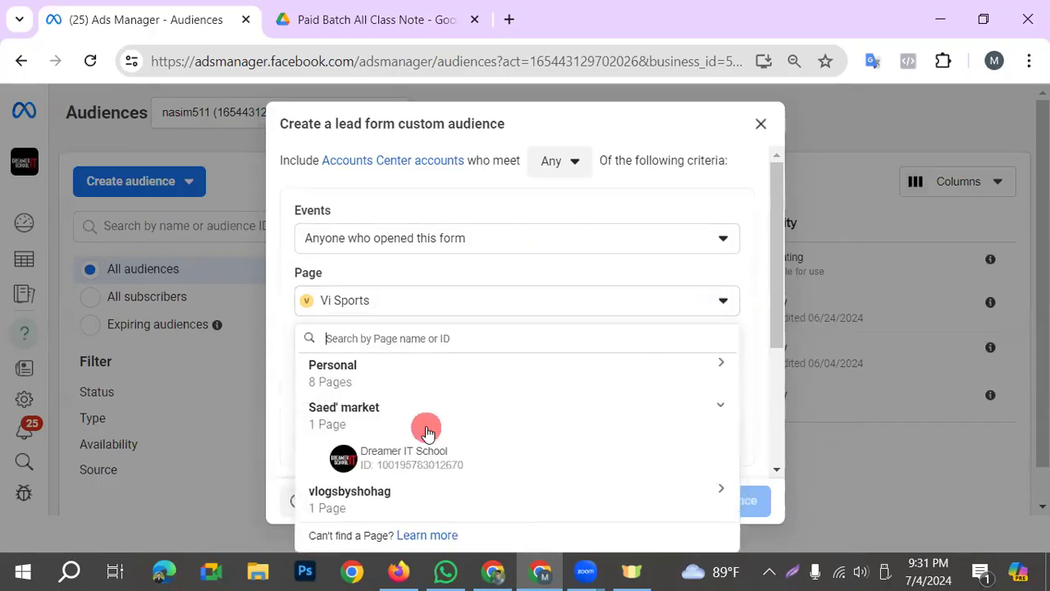
pyautogui.click(412, 460)
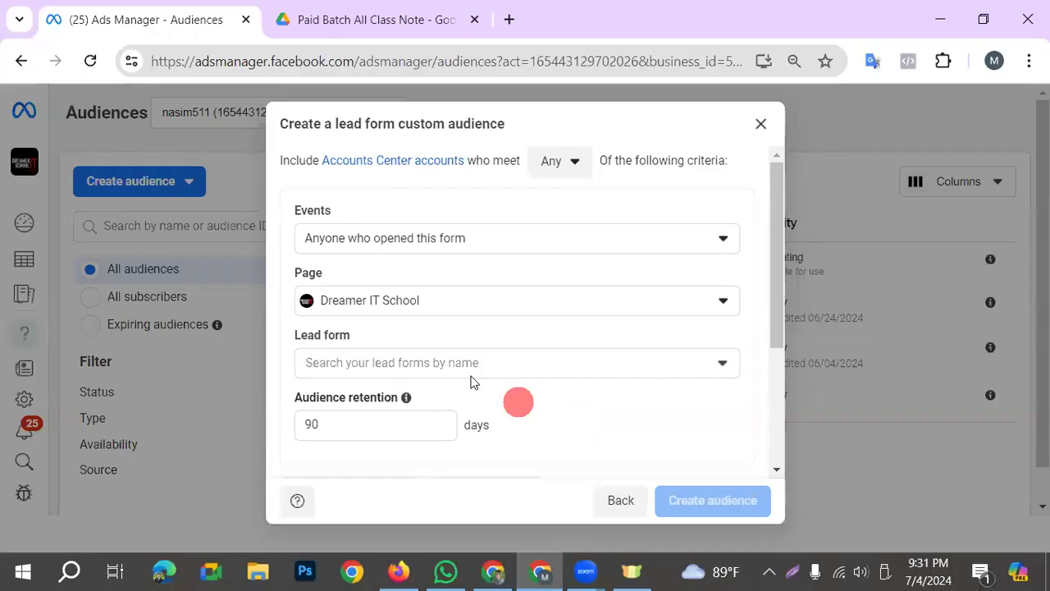
# Select the lead form "ব্যাচ ২০ ফর্ম" and set the audience retention to 30 days.
pyautogui.click(582, 371)
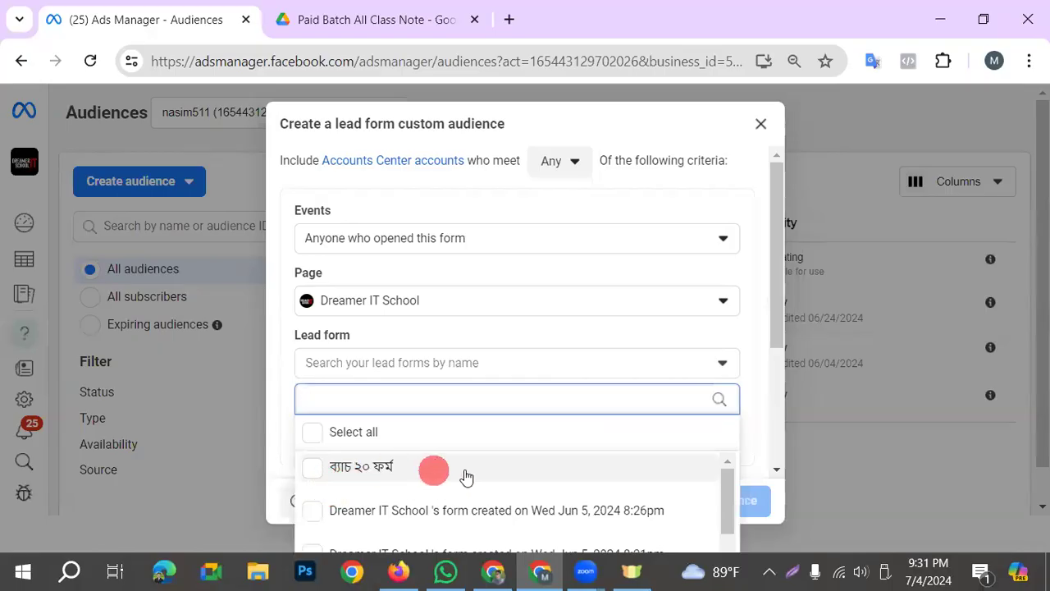
pyautogui.scroll(-5, 490, 469)
pyautogui.scroll(5, 475, 497)
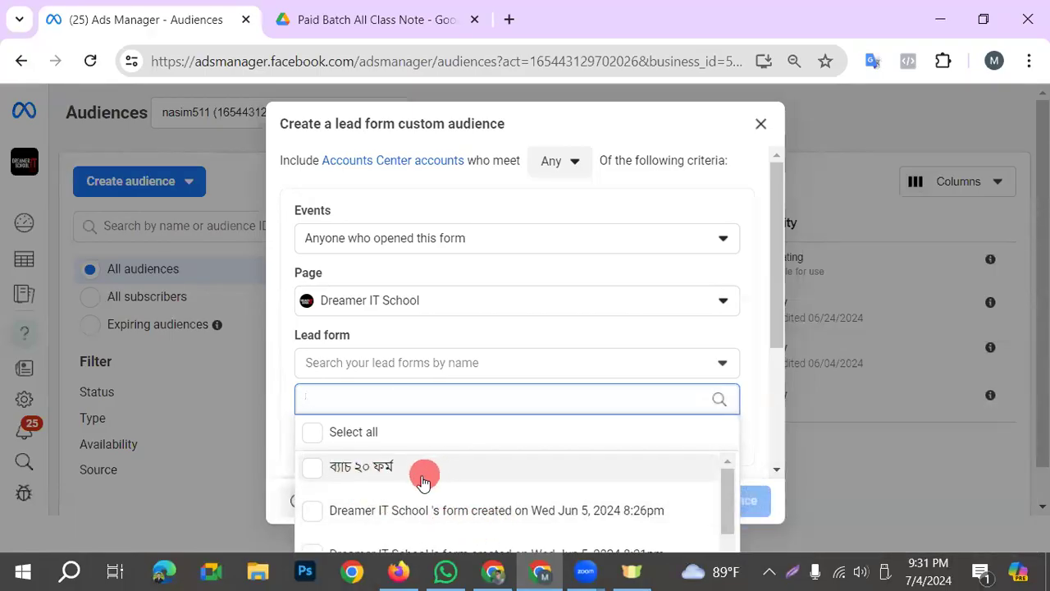
pyautogui.click(316, 469)
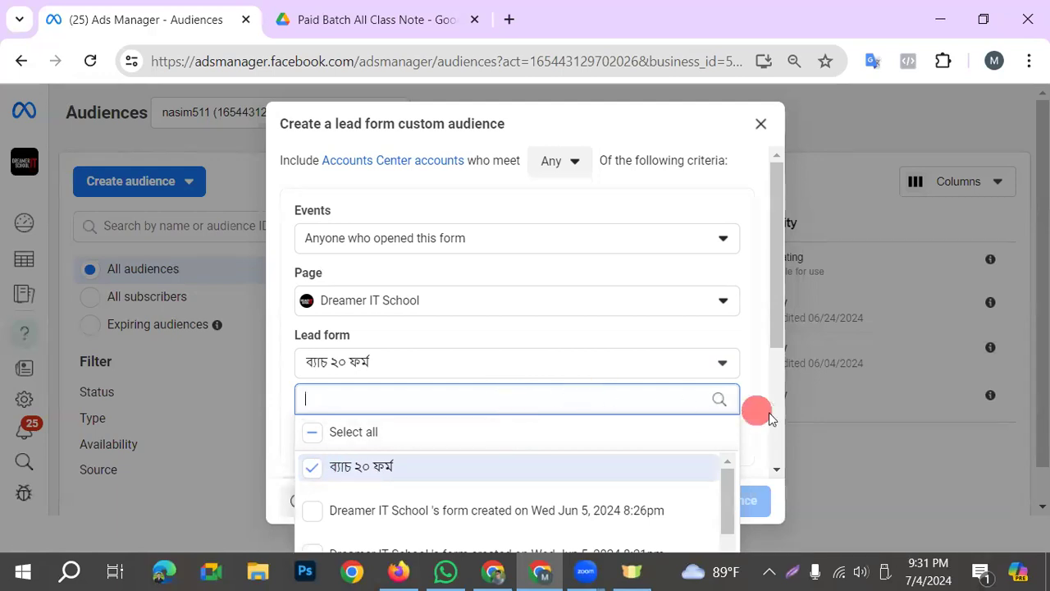
pyautogui.click(812, 438)
pyautogui.doubleClick(304, 423)
pyautogui.write('30')
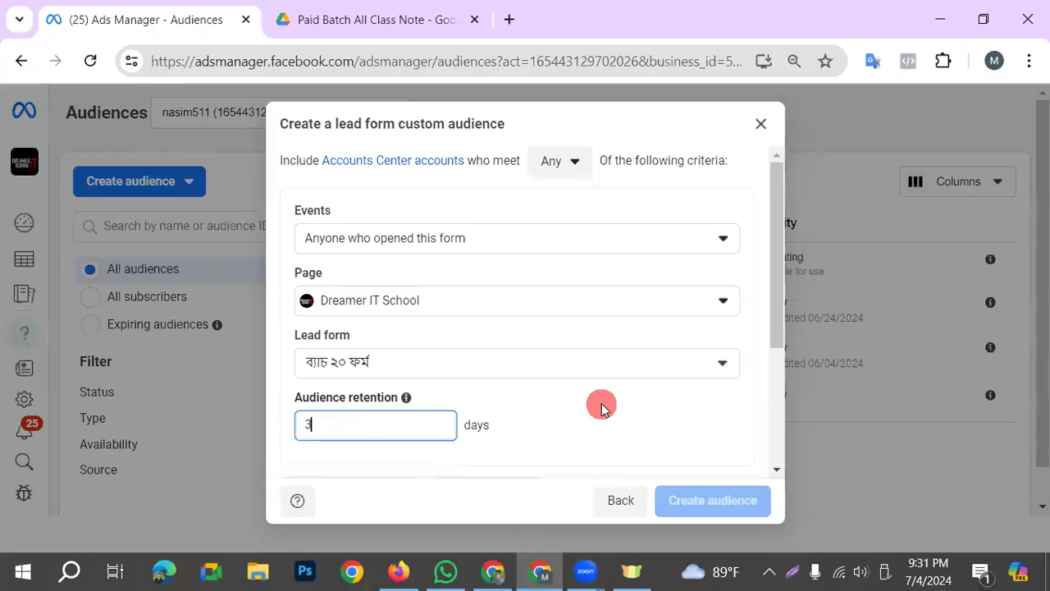
pyautogui.click(555, 397)
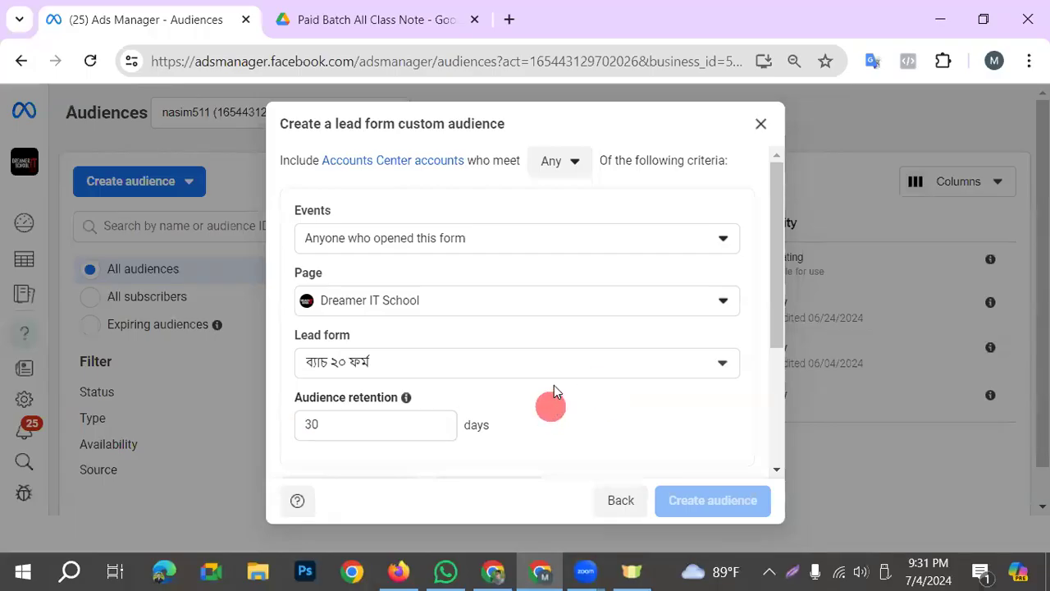
# Name the audience "who don't sumbit lead form", create it and finish the creation dialog.
pyautogui.scroll(-2, 555, 379)
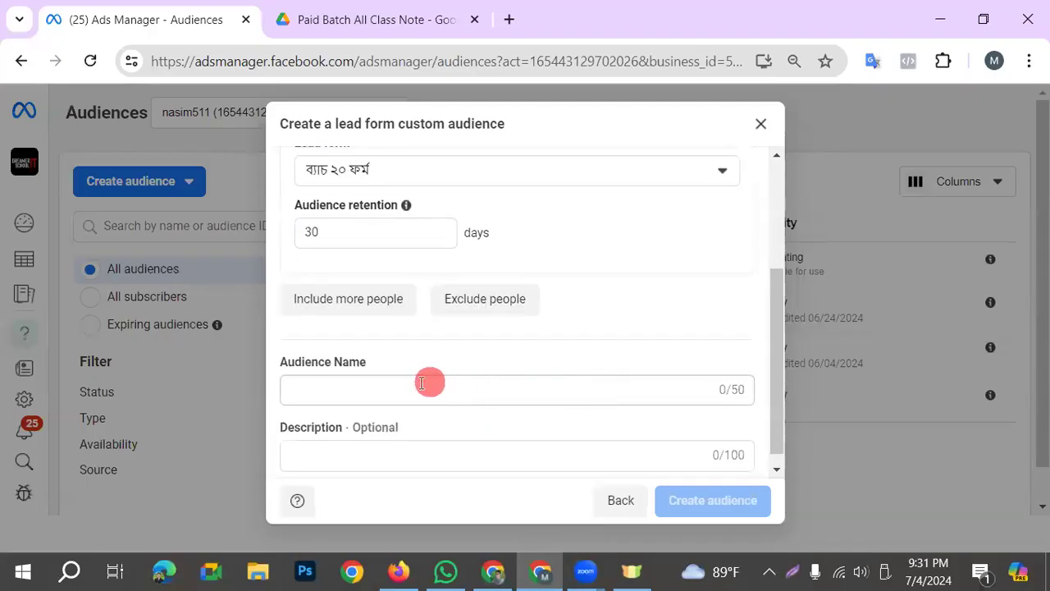
pyautogui.click(440, 396)
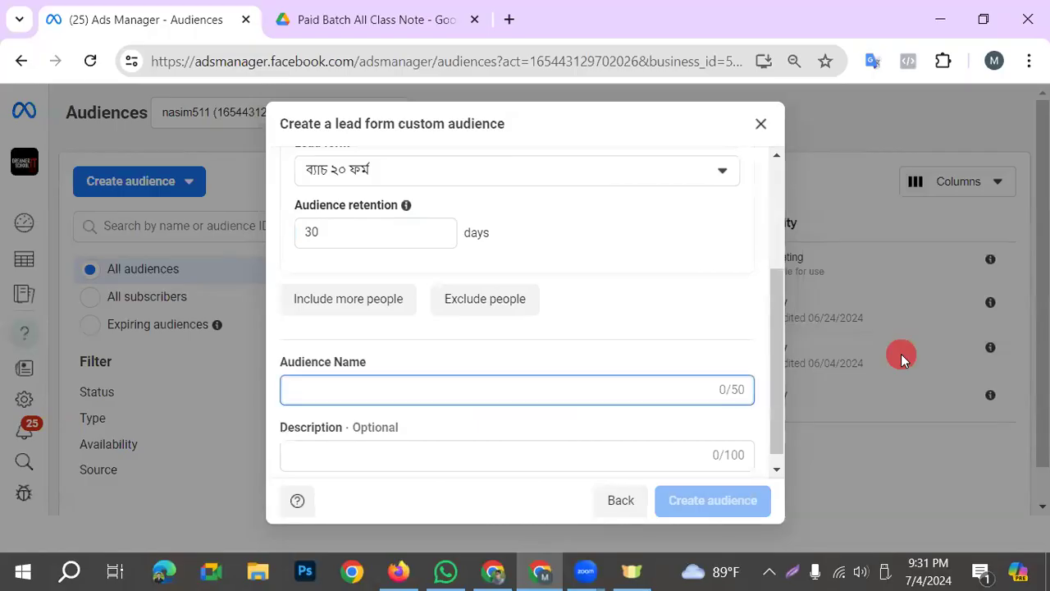
pyautogui.write('wo')
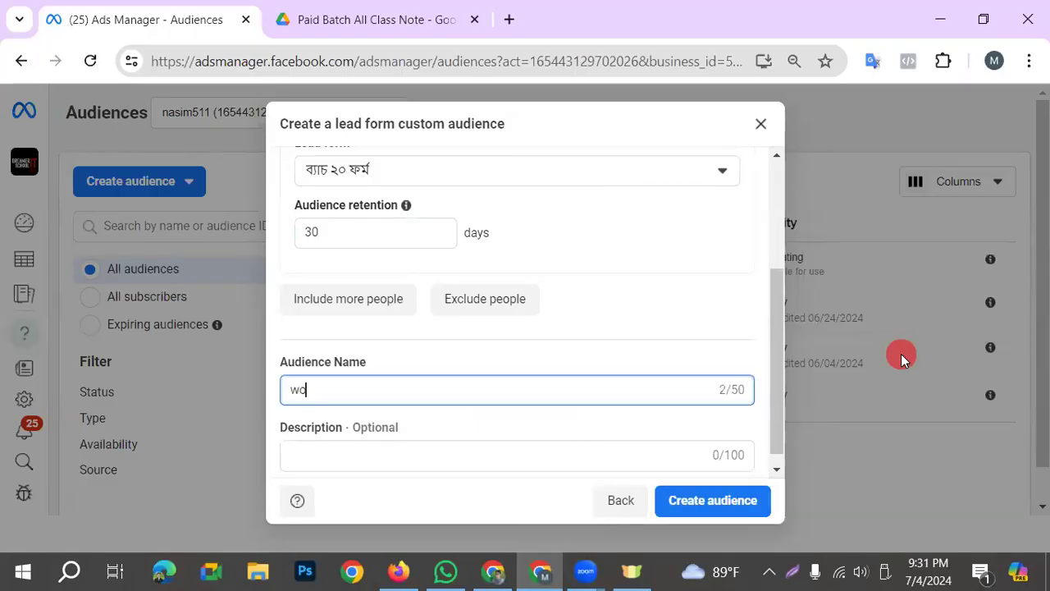
pyautogui.write("ho don't sumbi")
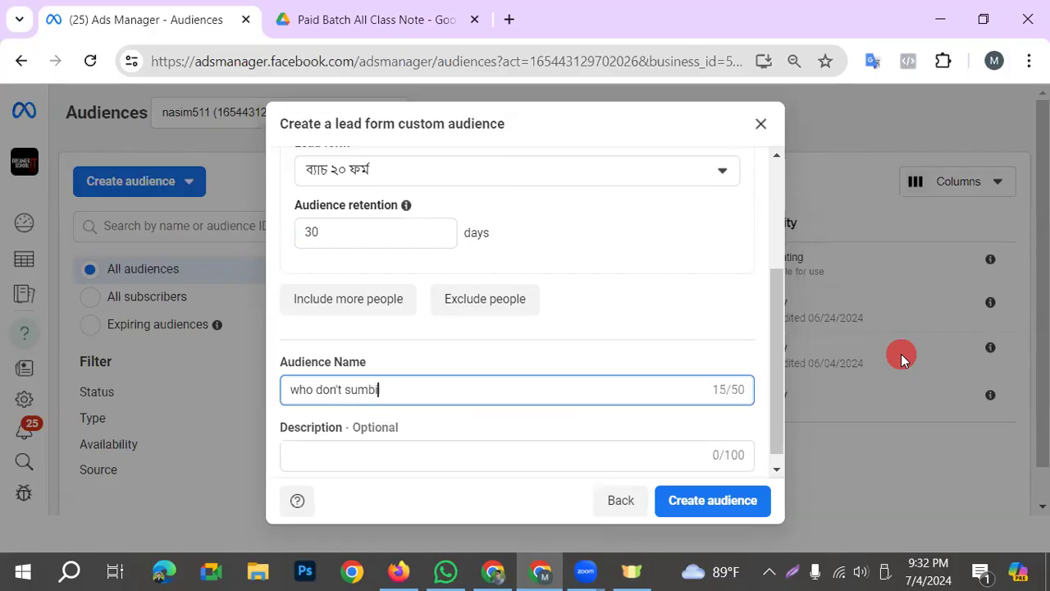
pyautogui.write('t lead form')
pyautogui.click(714, 504)
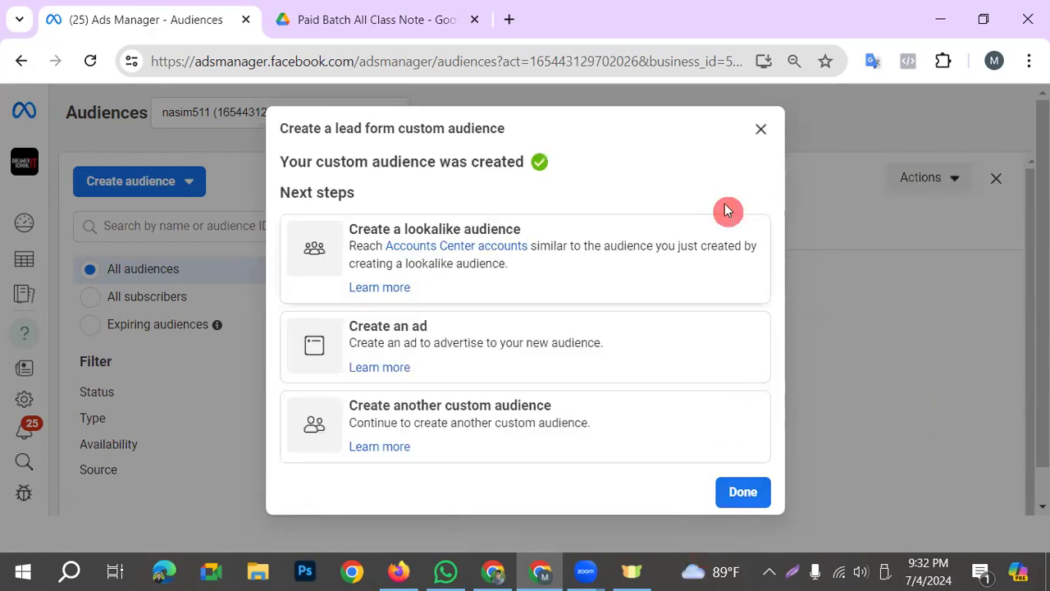
pyautogui.click(752, 499)
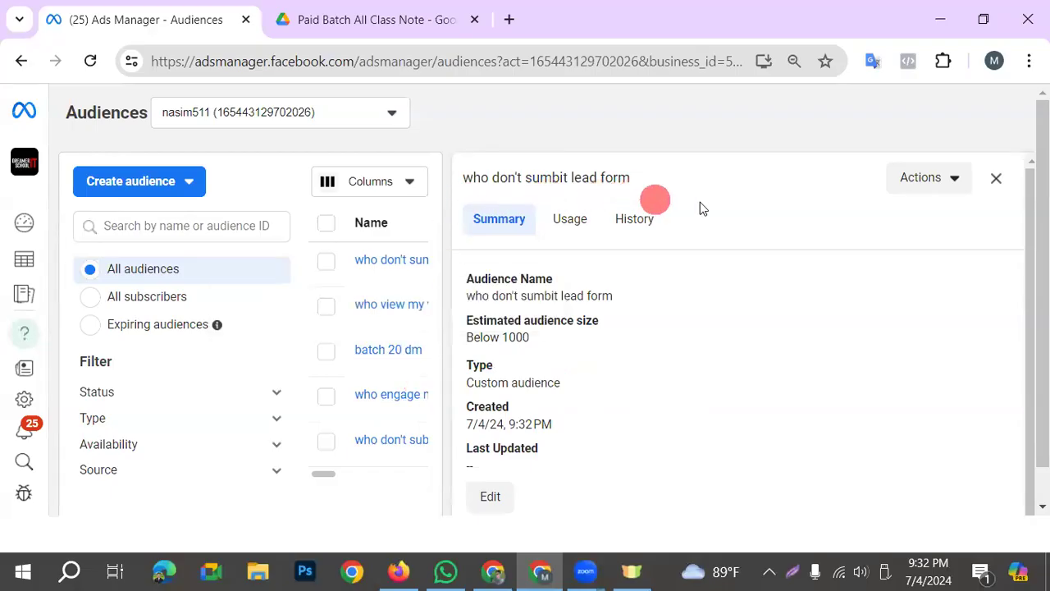
# Edit the new lead form audience to correct its name to "who don't submit lead form" and save the update.
pyautogui.click(937, 185)
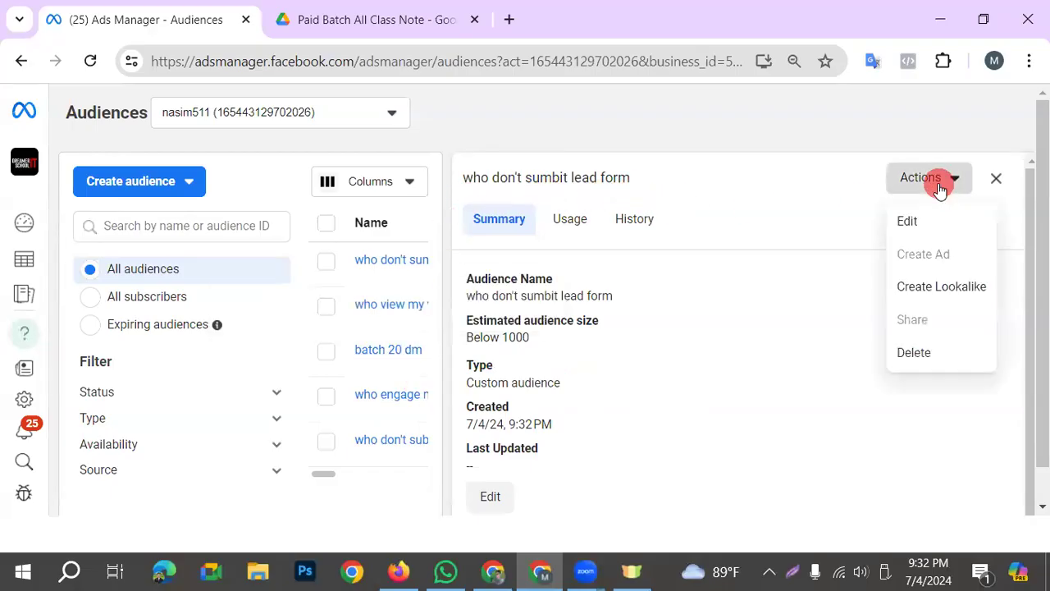
pyautogui.click(492, 496)
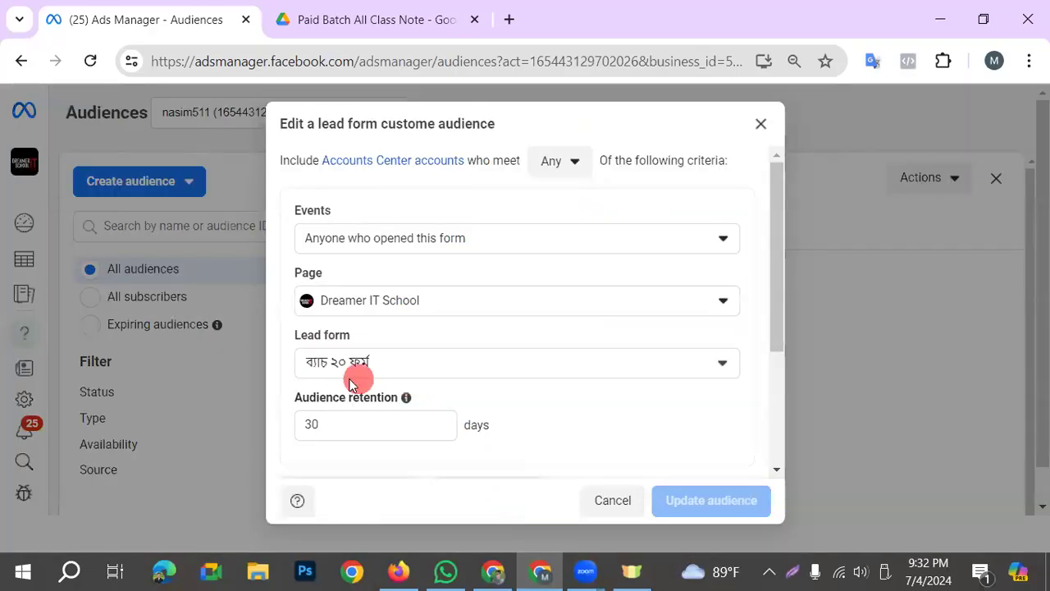
pyautogui.scroll(-3, 351, 384)
pyautogui.click(368, 380)
pyautogui.press('BackSpace')
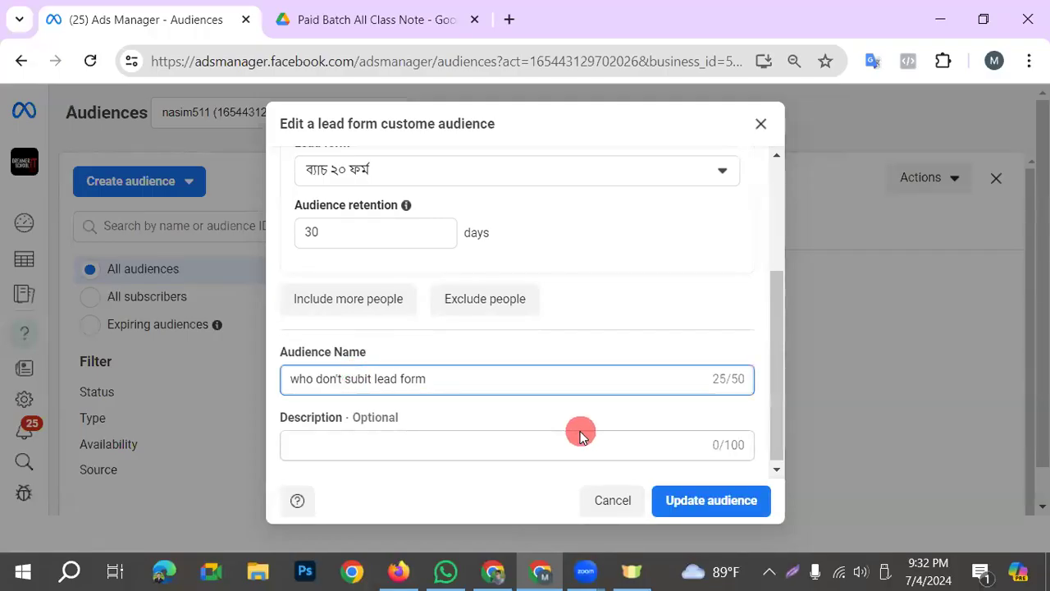
pyautogui.write('m')
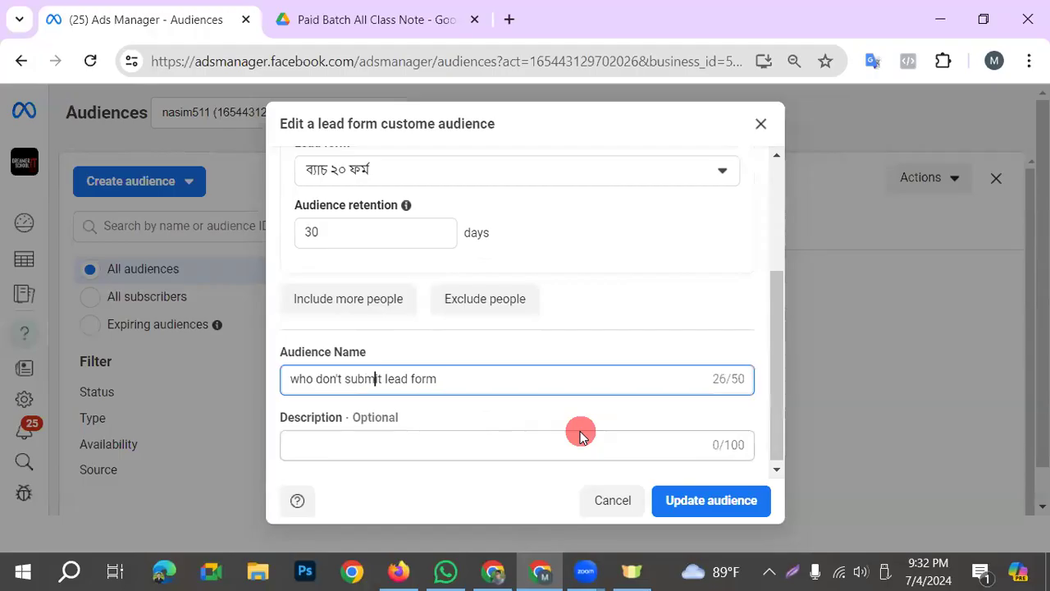
pyautogui.click(712, 502)
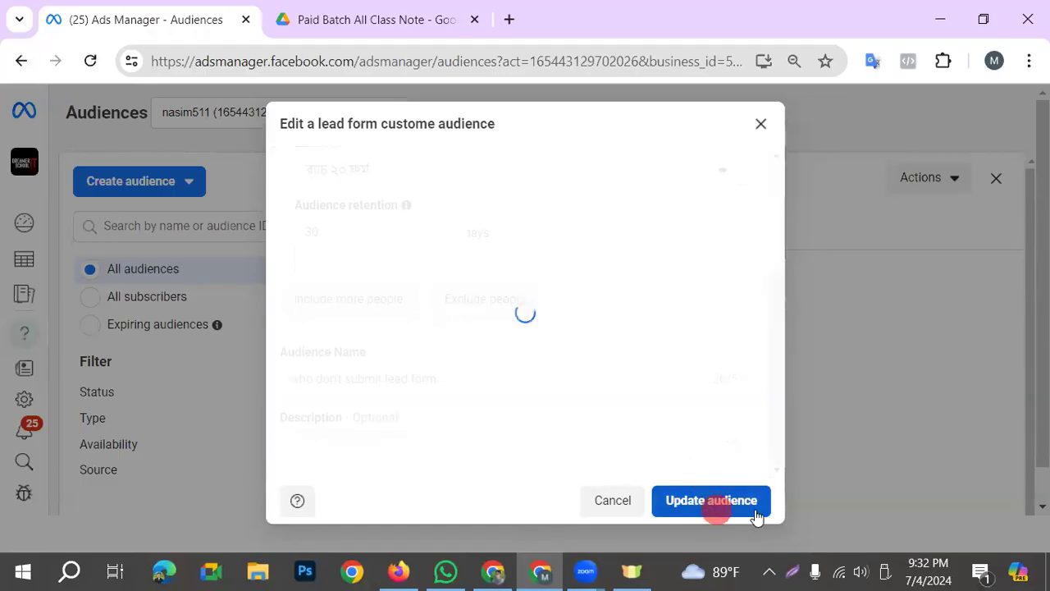
pyautogui.click(751, 496)
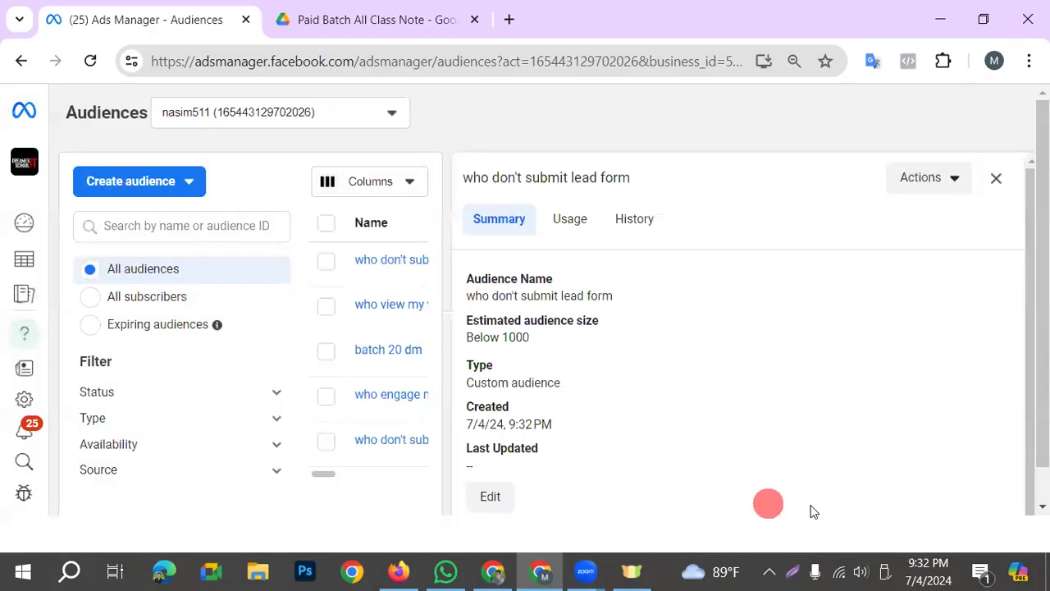
# Check the estimated audience size in the lead form audience's summary and close its details.
pyautogui.tripleClick(468, 335)
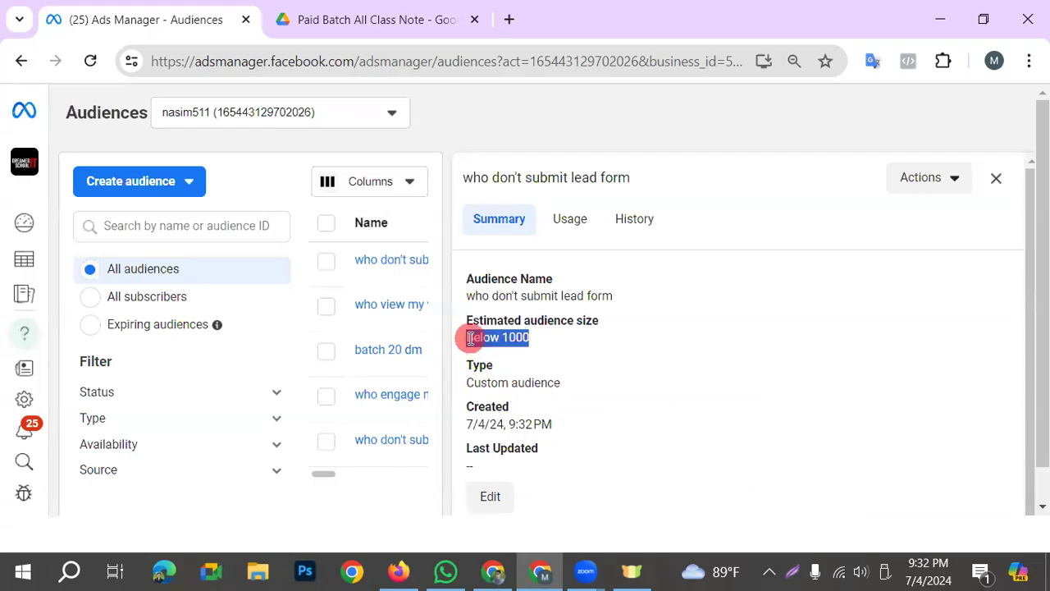
pyautogui.scroll(-1, 684, 417)
pyautogui.scroll(1, 609, 408)
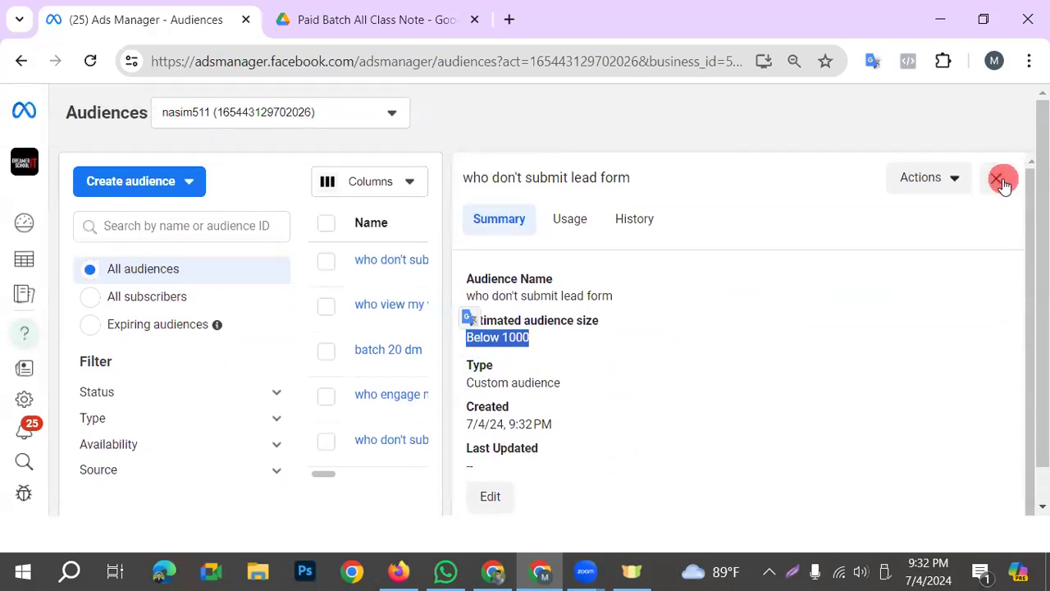
pyautogui.click(996, 178)
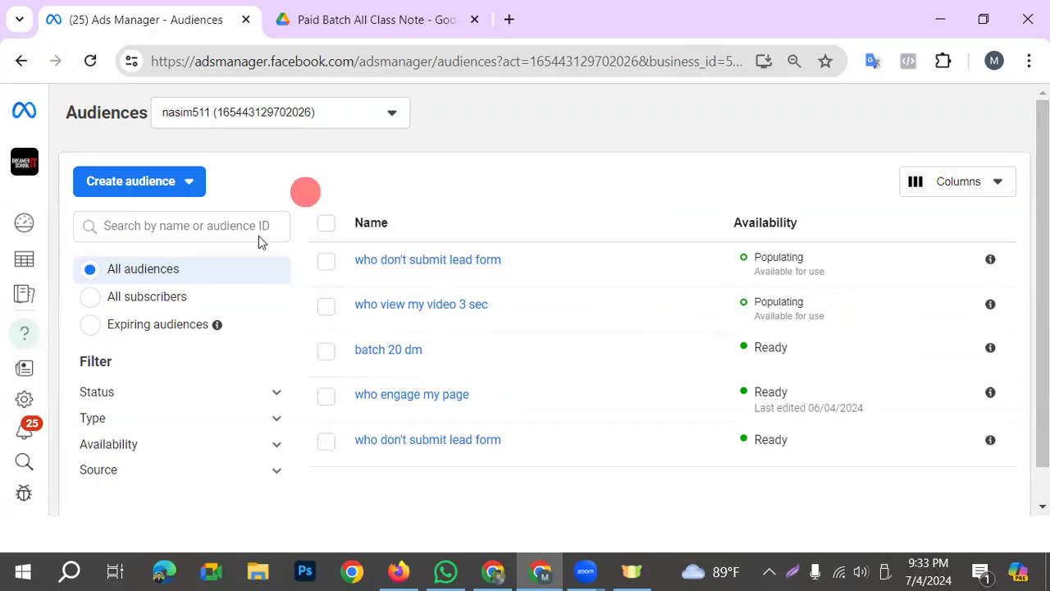
# Start another custom audience and use Facebook page from the Meta sources as its source.
pyautogui.click(113, 181)
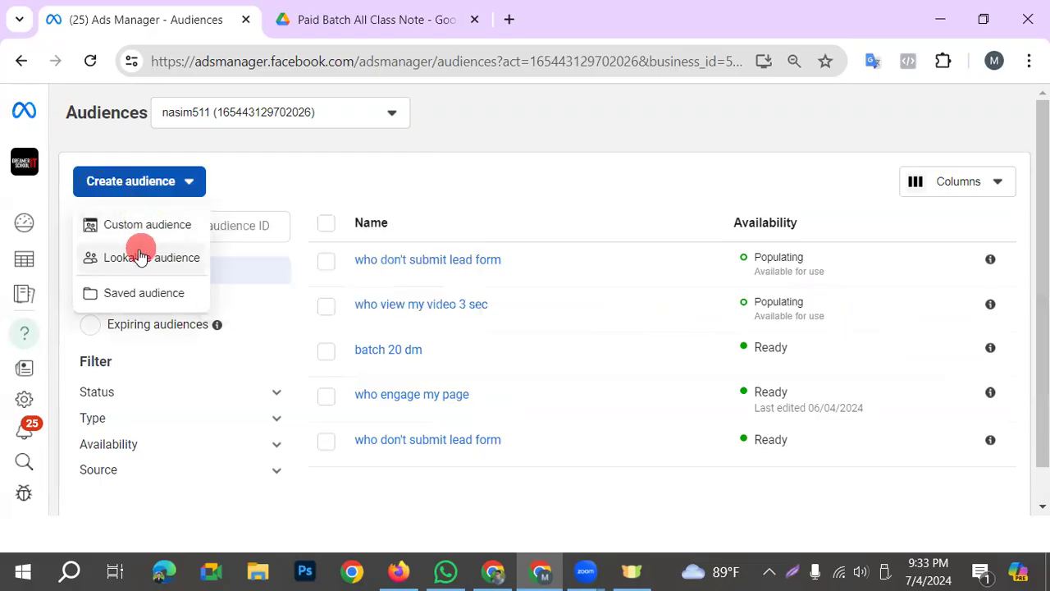
pyautogui.click(97, 226)
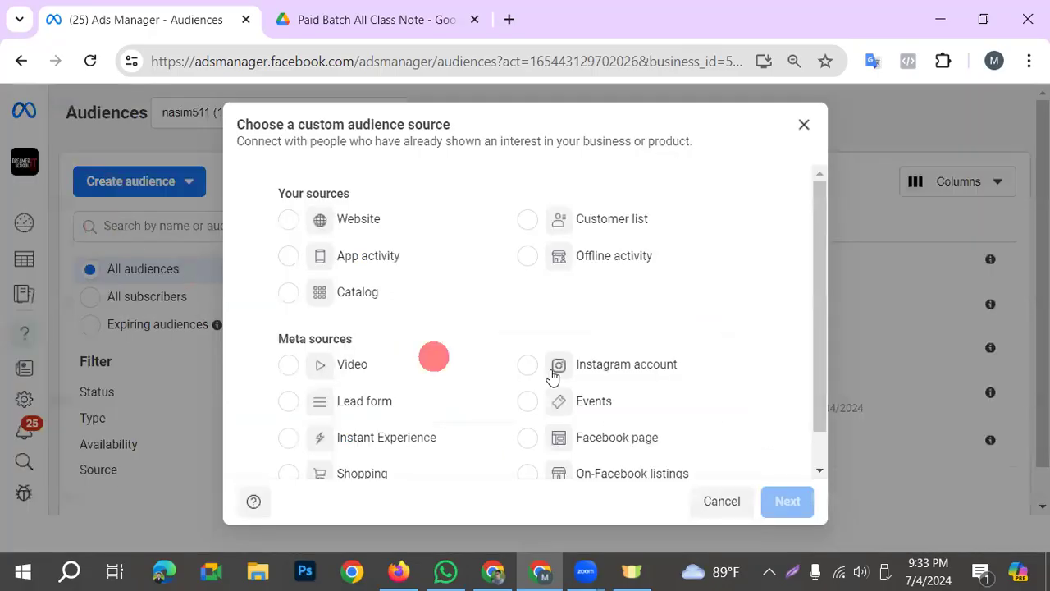
pyautogui.scroll(-1, 590, 394)
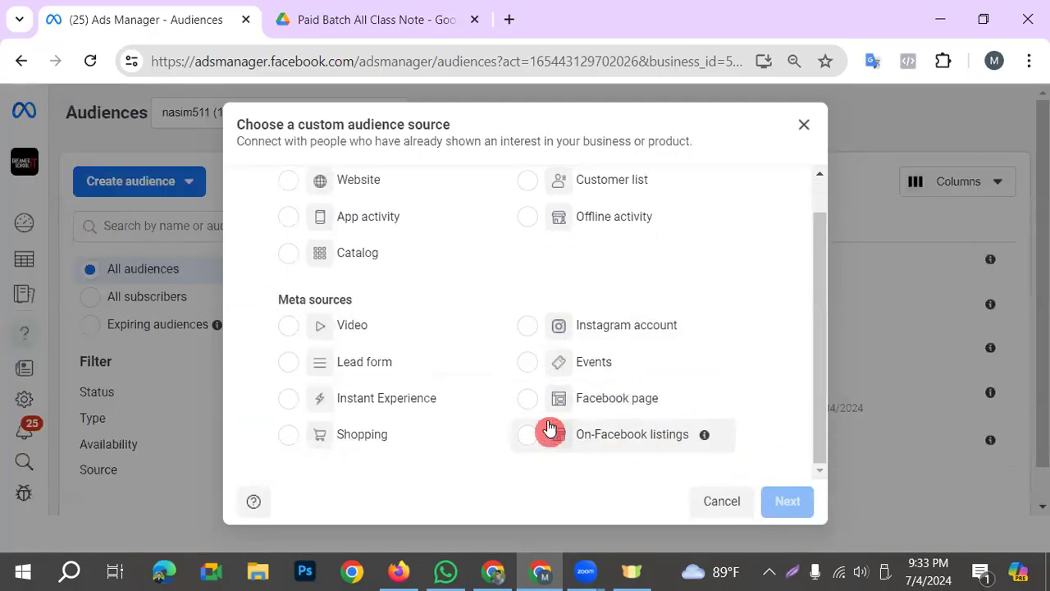
pyautogui.click(530, 399)
pyautogui.click(789, 507)
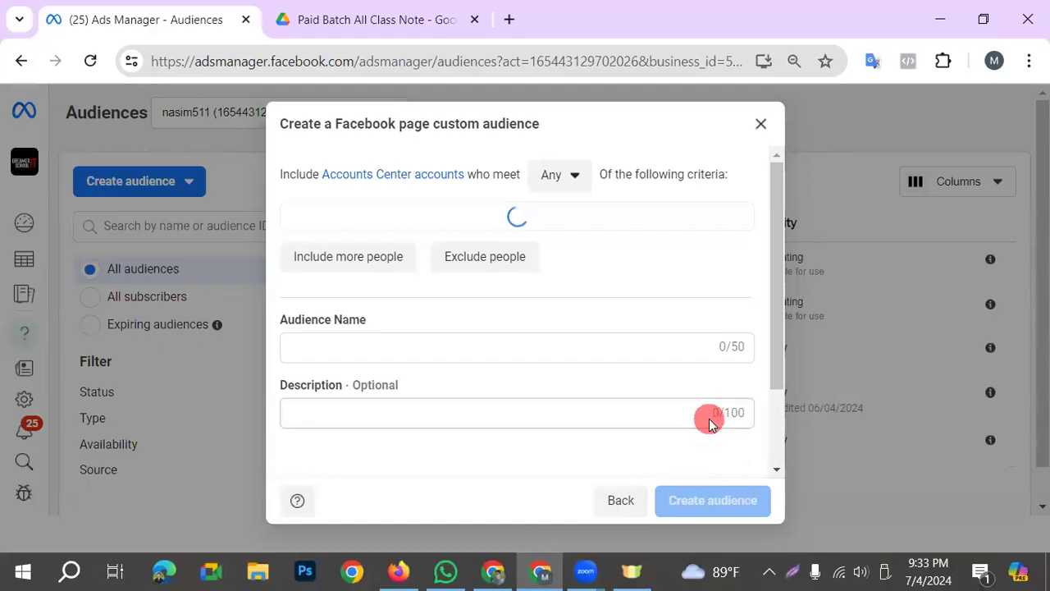
# Compare the Any and All matching options for the Facebook page audience's criteria and set the matching to All.
pyautogui.click(571, 177)
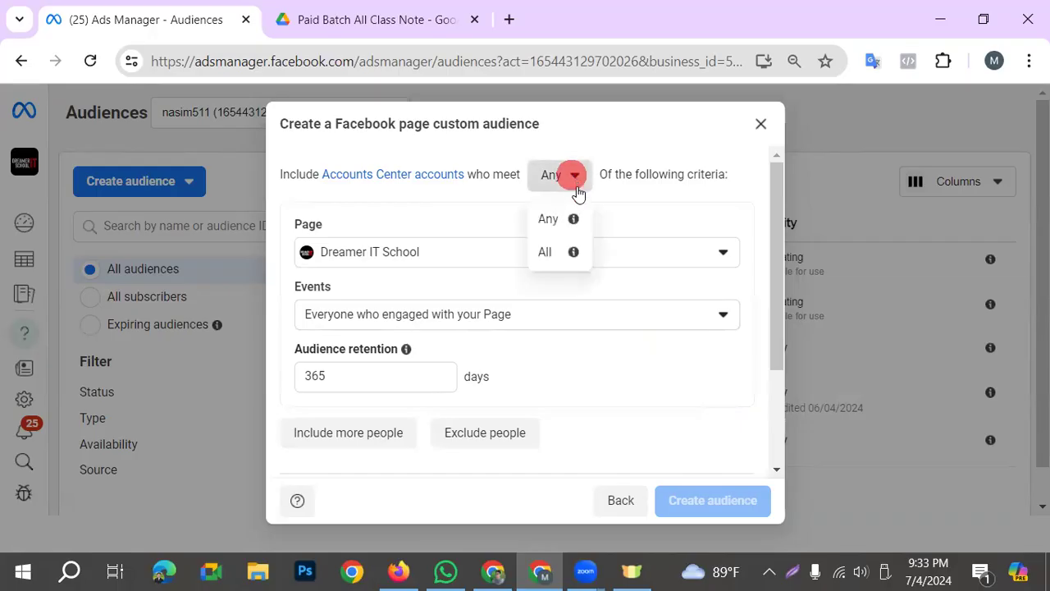
pyautogui.click(547, 251)
pyautogui.scroll(-3, 539, 340)
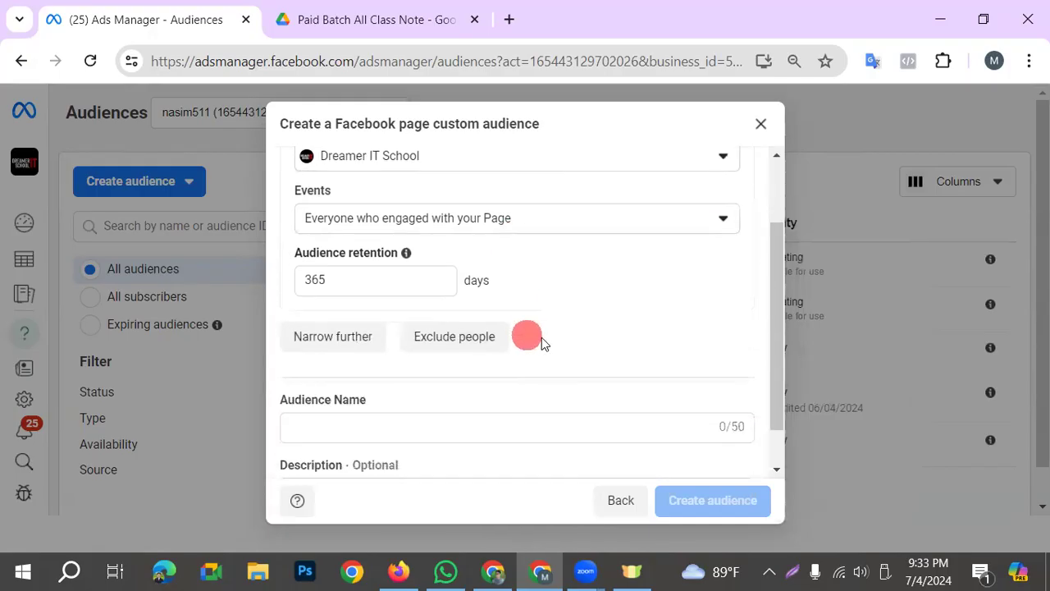
pyautogui.scroll(3, 591, 336)
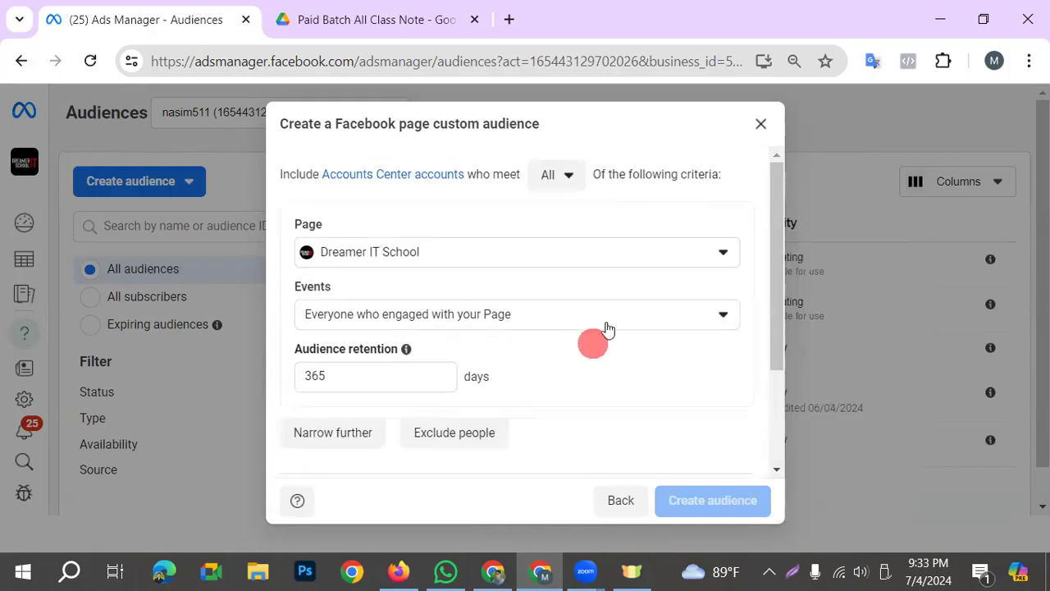
pyautogui.click(558, 175)
pyautogui.click(547, 221)
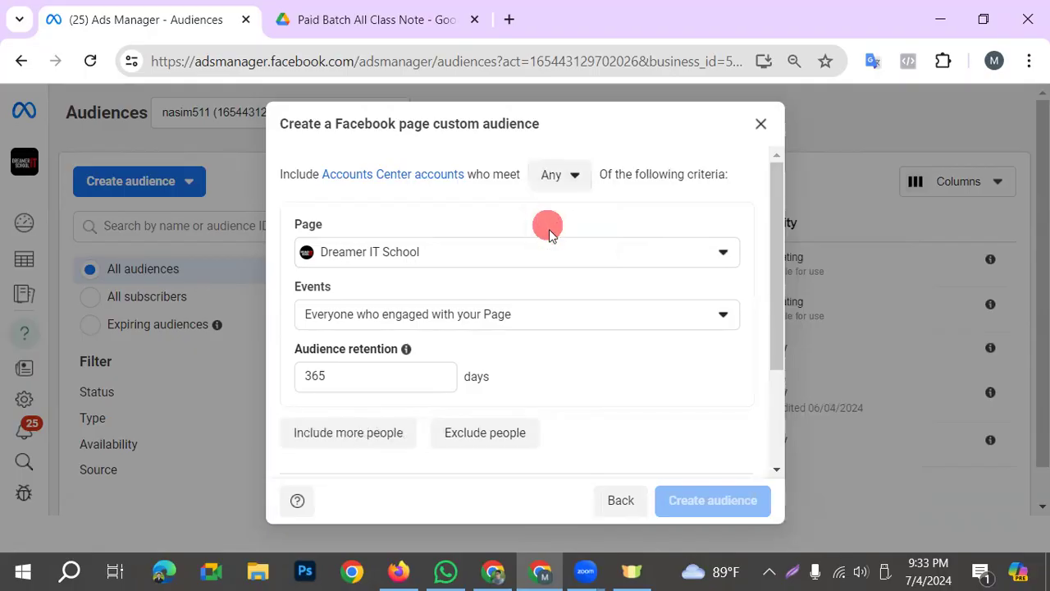
pyautogui.scroll(-2, 574, 336)
pyautogui.scroll(2, 554, 382)
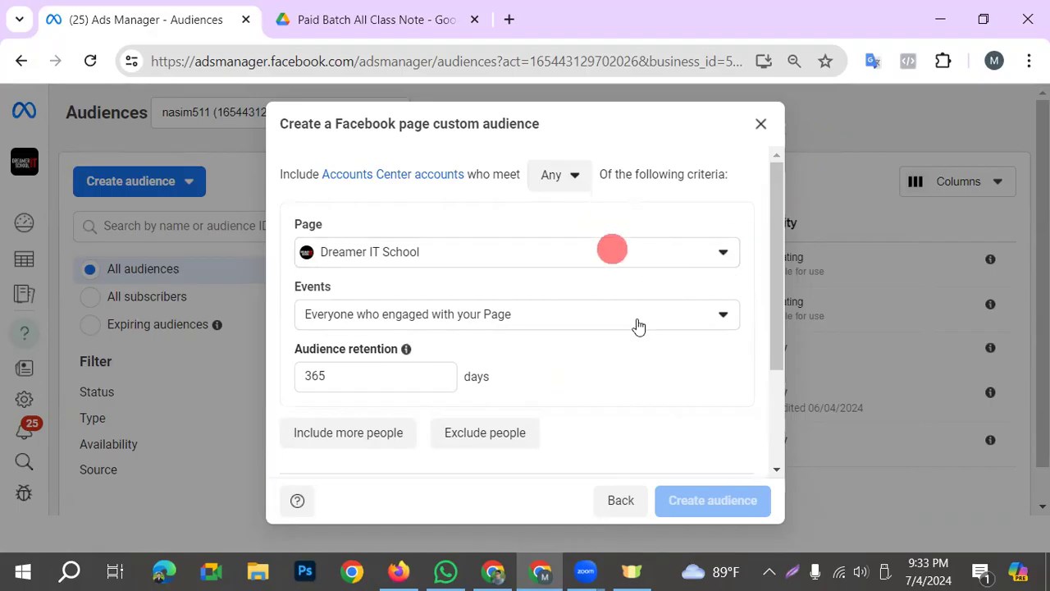
pyautogui.click(548, 177)
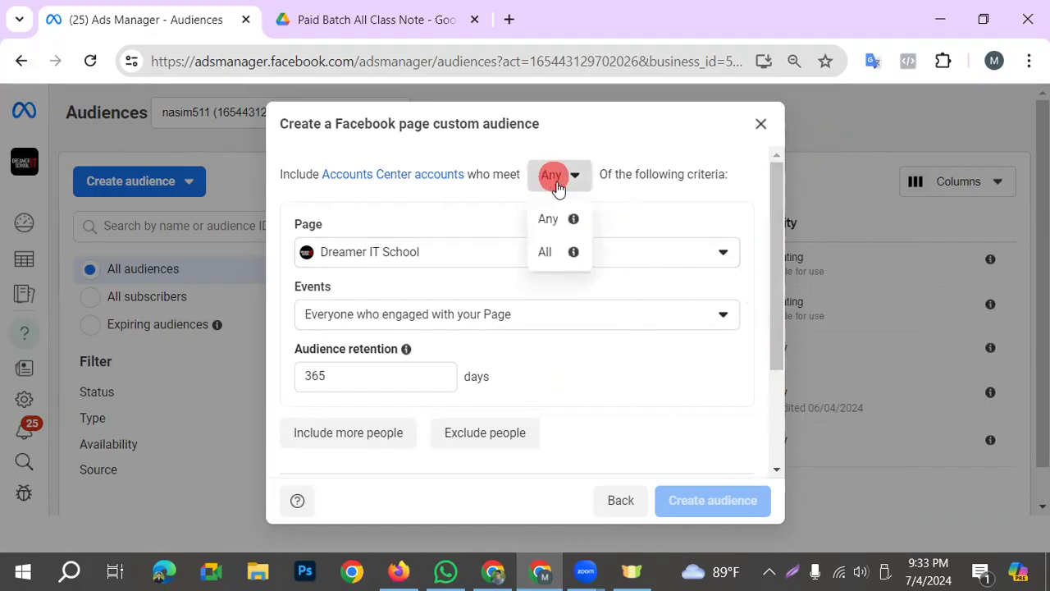
pyautogui.click(547, 251)
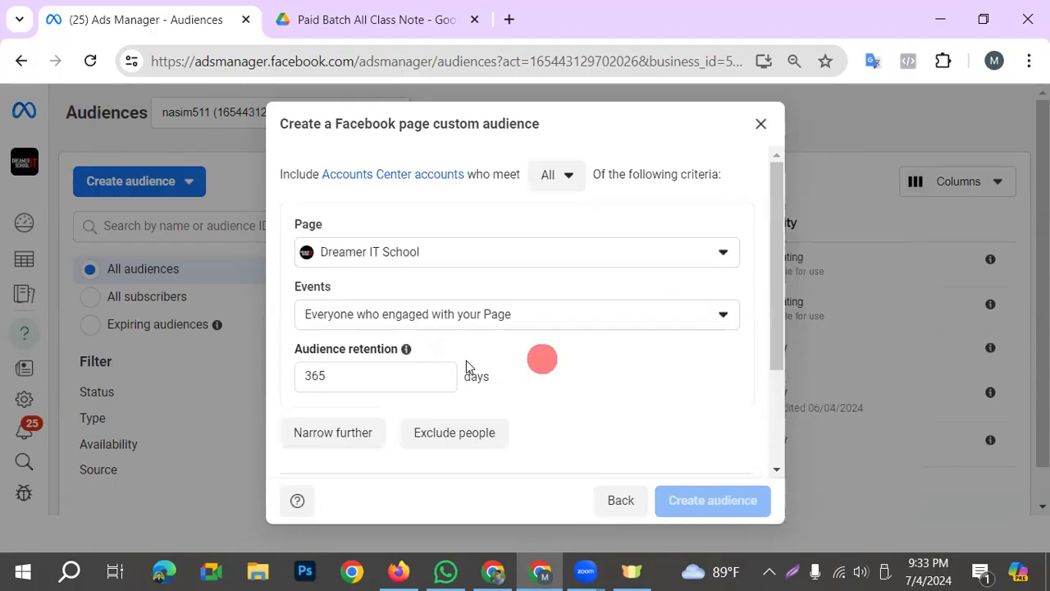
# Keep "Everyone who engaged with your Page" as the Facebook page audience's event and set its audience retention to 100 days.
pyautogui.scroll(-2, 583, 328)
pyautogui.scroll(3, 522, 368)
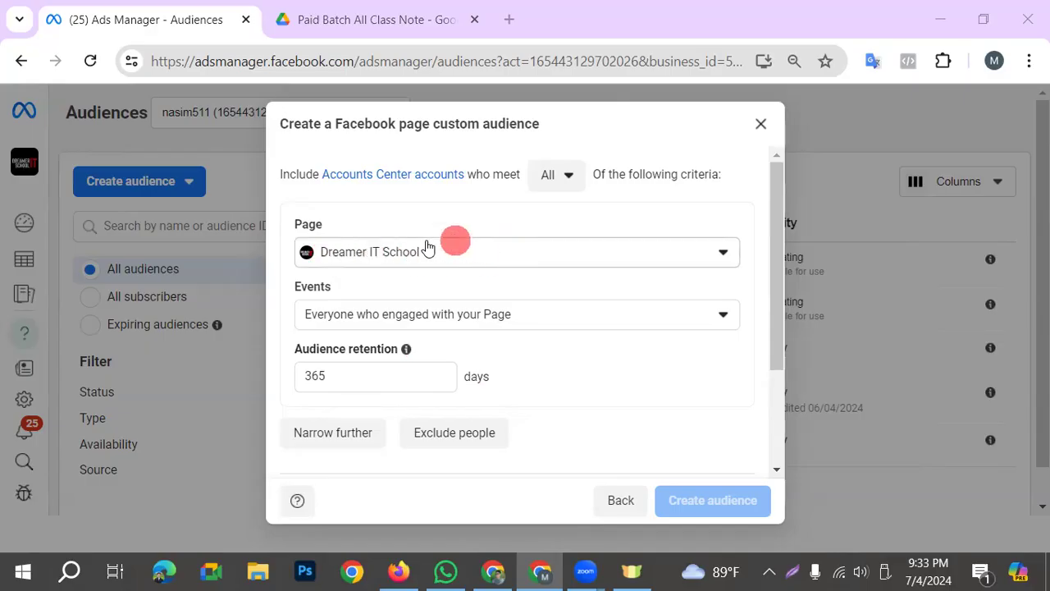
pyautogui.click(540, 319)
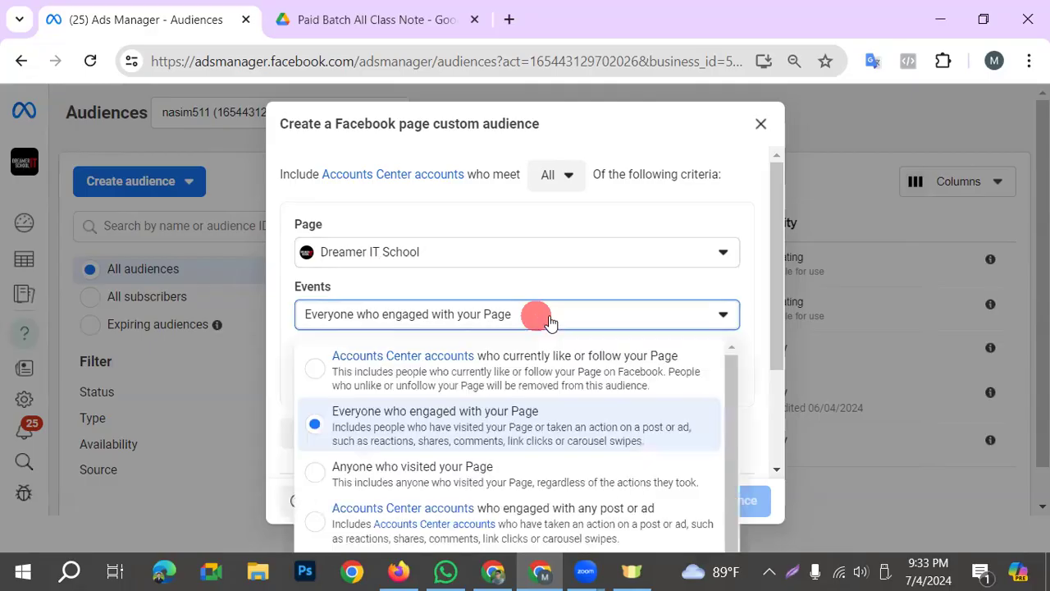
pyautogui.scroll(-1, 569, 430)
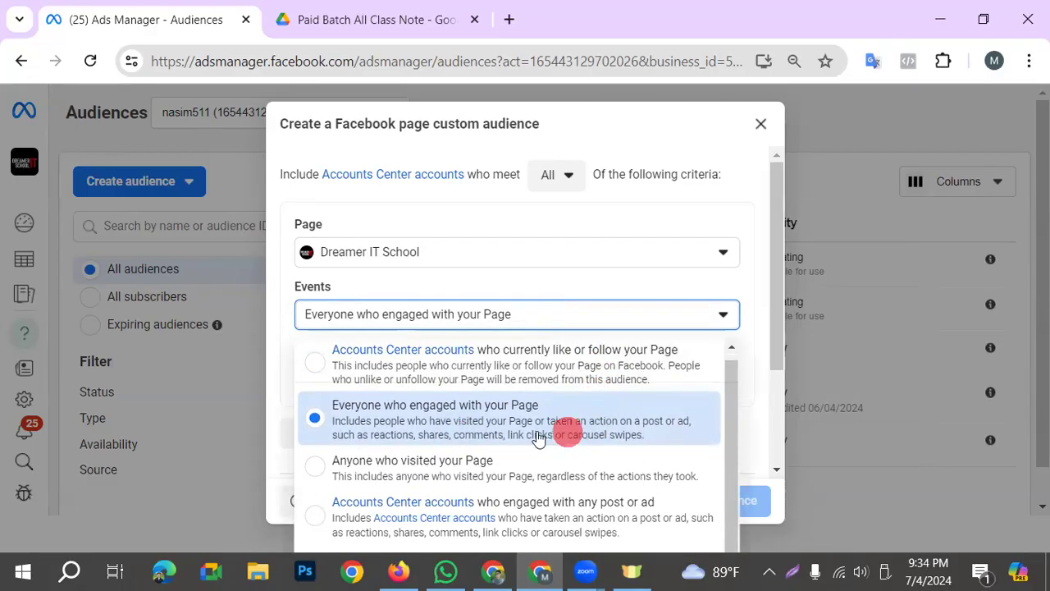
pyautogui.click(501, 419)
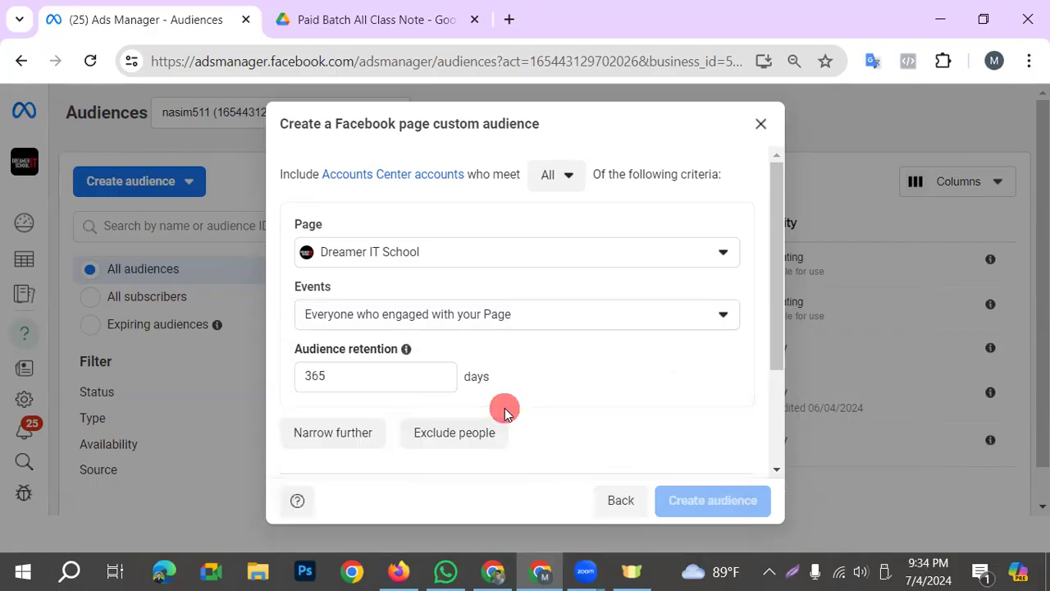
pyautogui.scroll(-1, 607, 406)
pyautogui.doubleClick(324, 279)
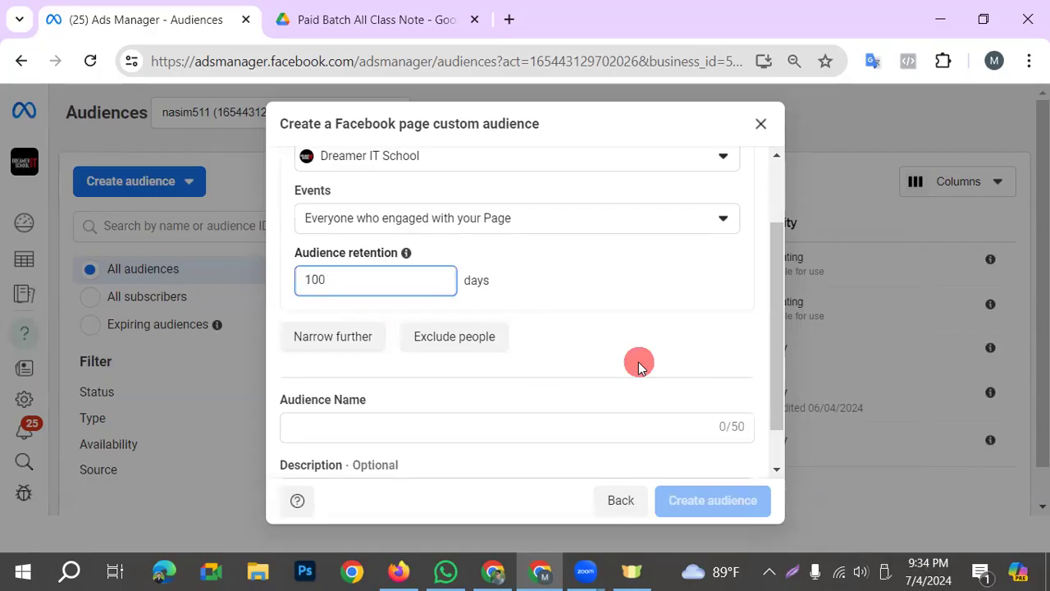
pyautogui.write('100')
pyautogui.click(558, 299)
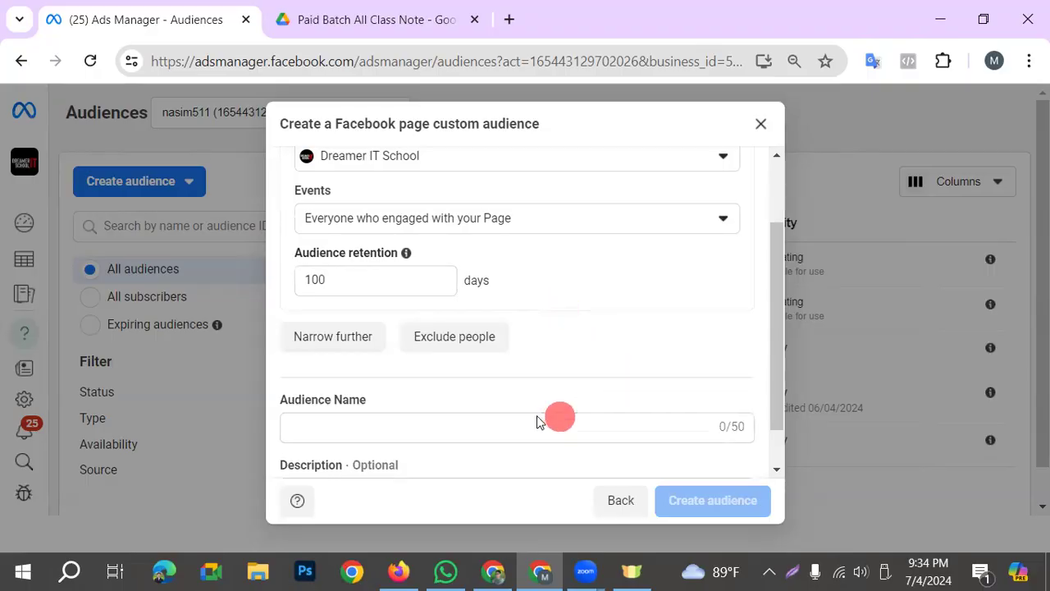
# Name the Facebook page audience "Who engaged my page", create it, and close its details.
pyautogui.click(456, 426)
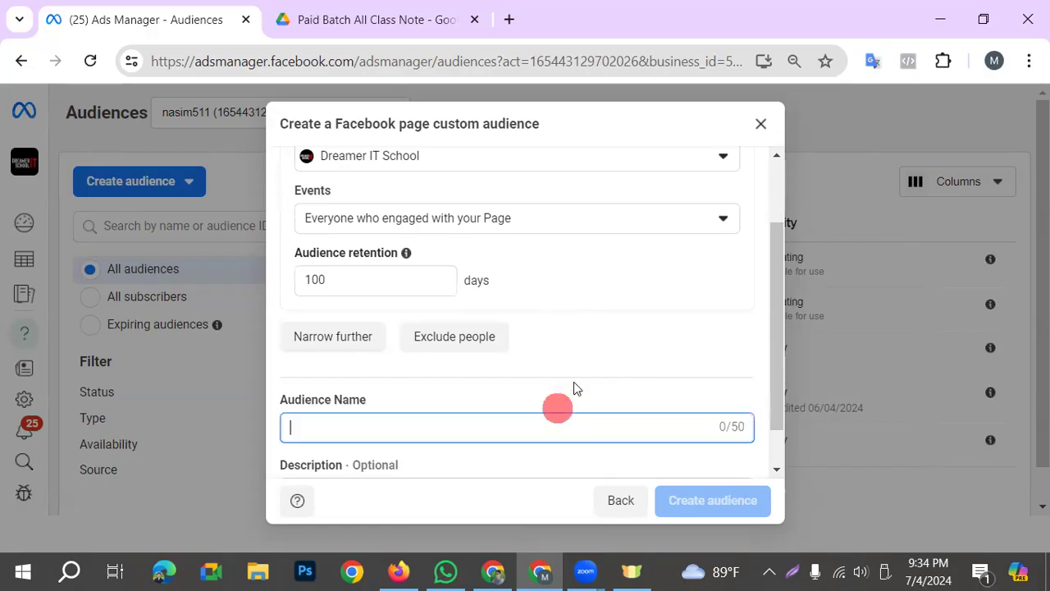
pyautogui.scroll(-1, 575, 383)
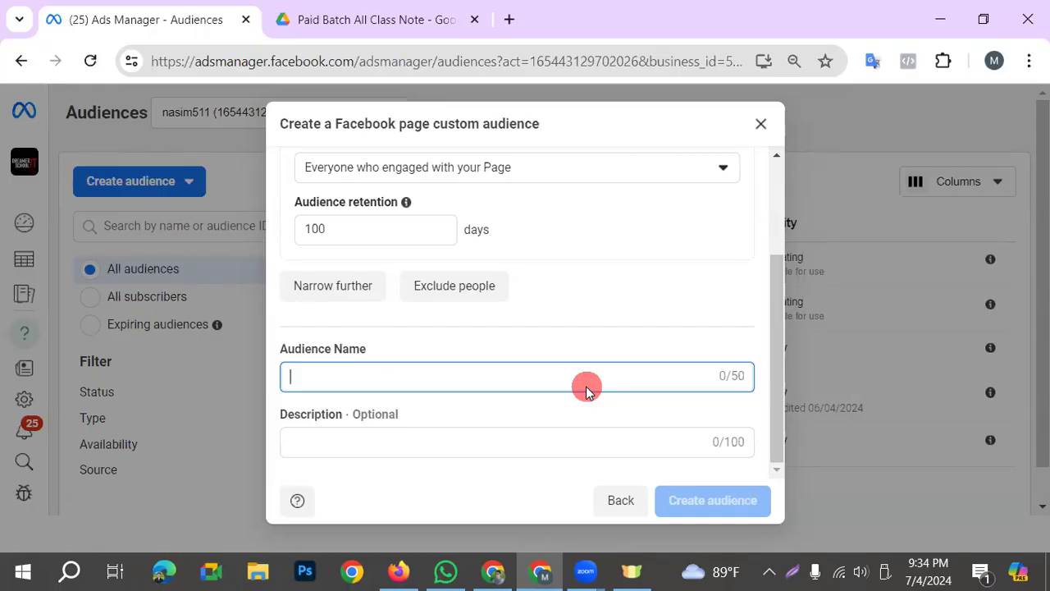
pyautogui.write('Who engaged my page')
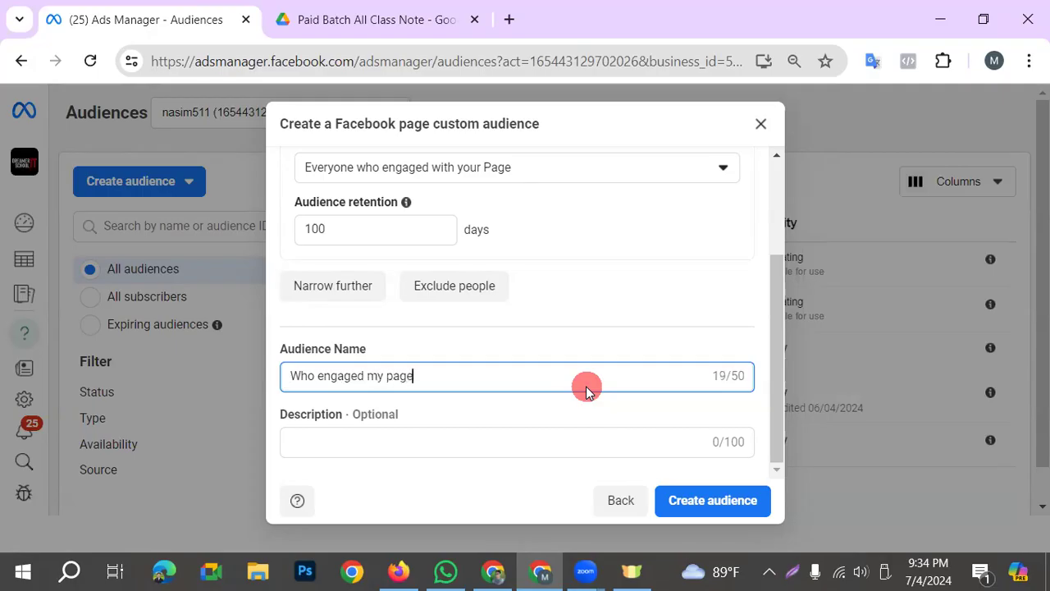
pyautogui.click(707, 504)
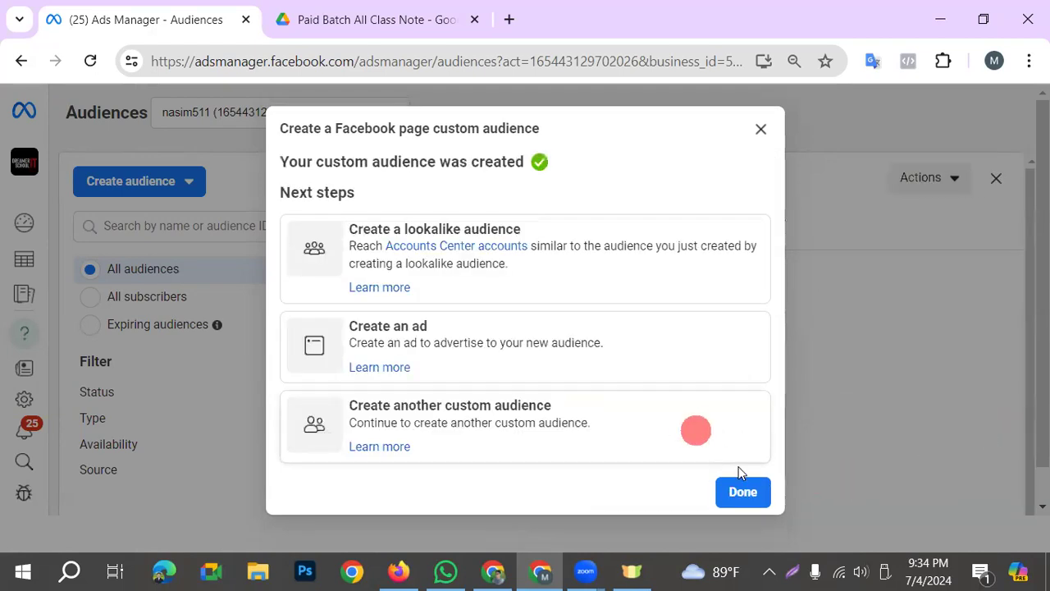
pyautogui.click(743, 496)
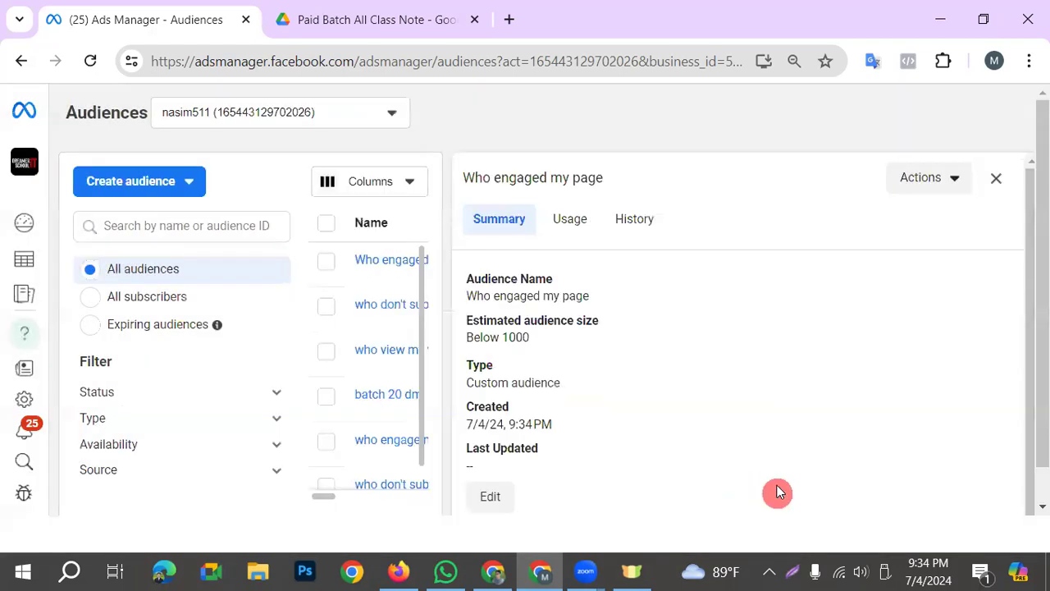
pyautogui.click(999, 185)
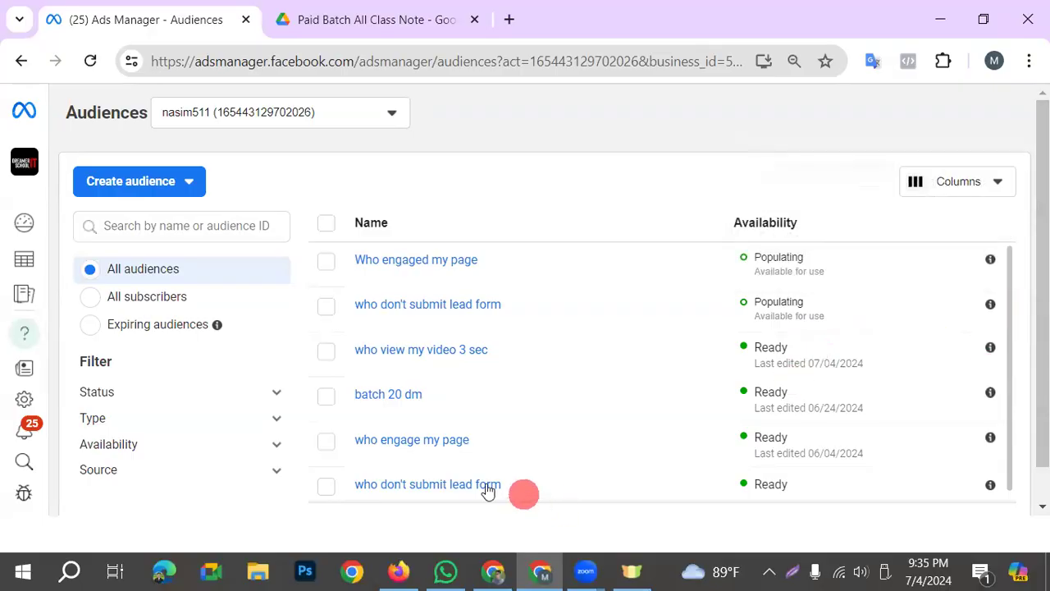
# Start another custom audience with Instagram account from the Meta sources as its source.
pyautogui.click(113, 184)
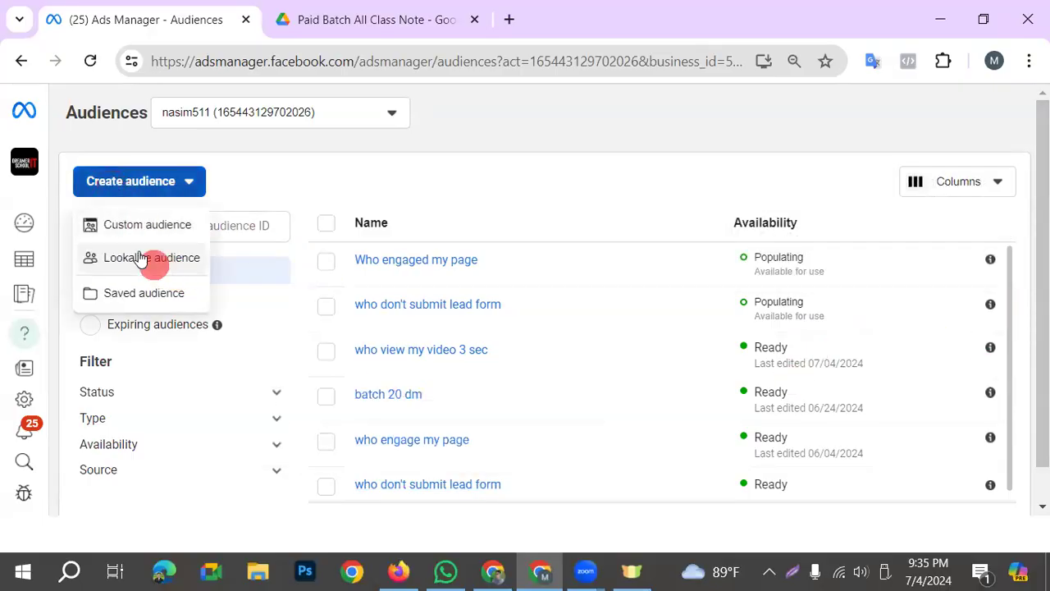
pyautogui.click(118, 228)
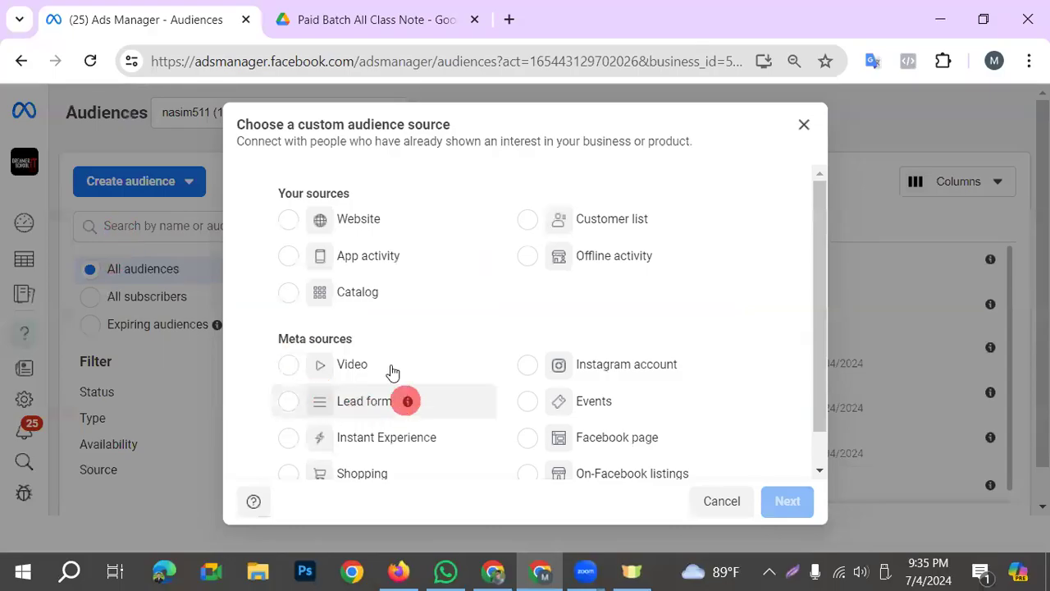
pyautogui.scroll(-1, 381, 361)
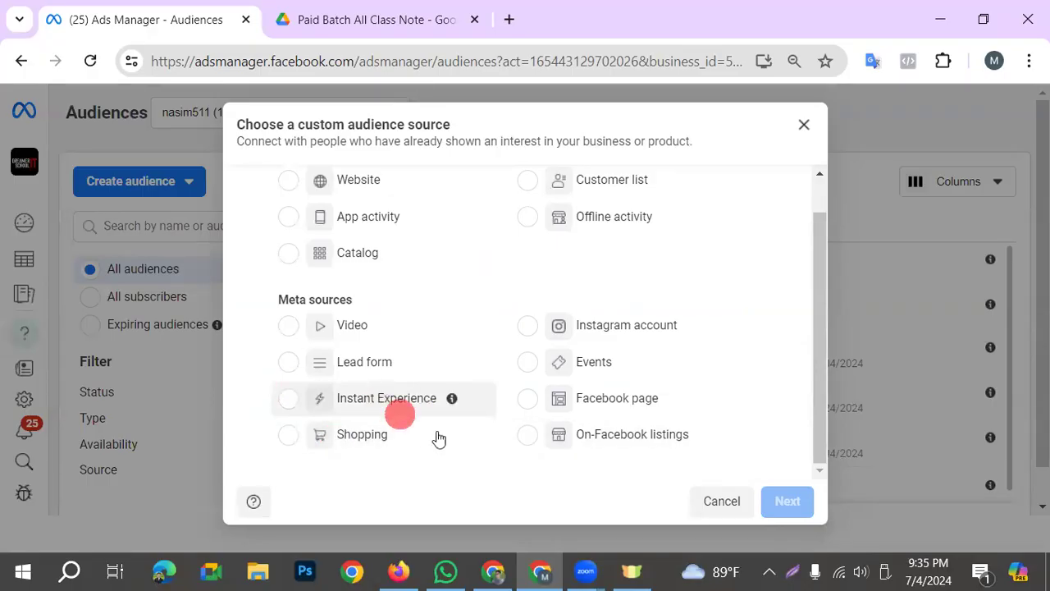
pyautogui.click(529, 327)
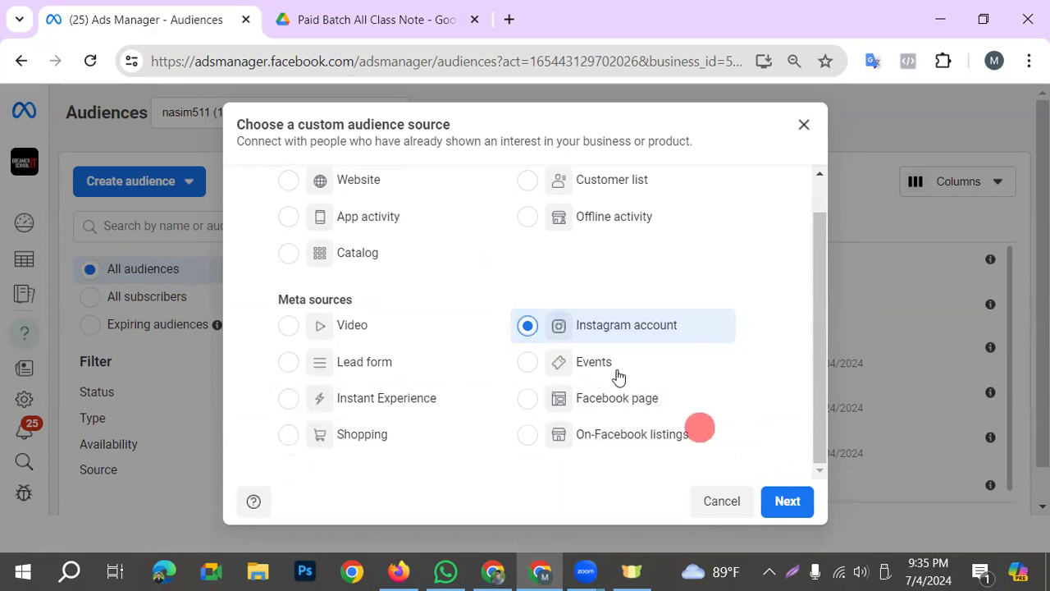
pyautogui.click(788, 503)
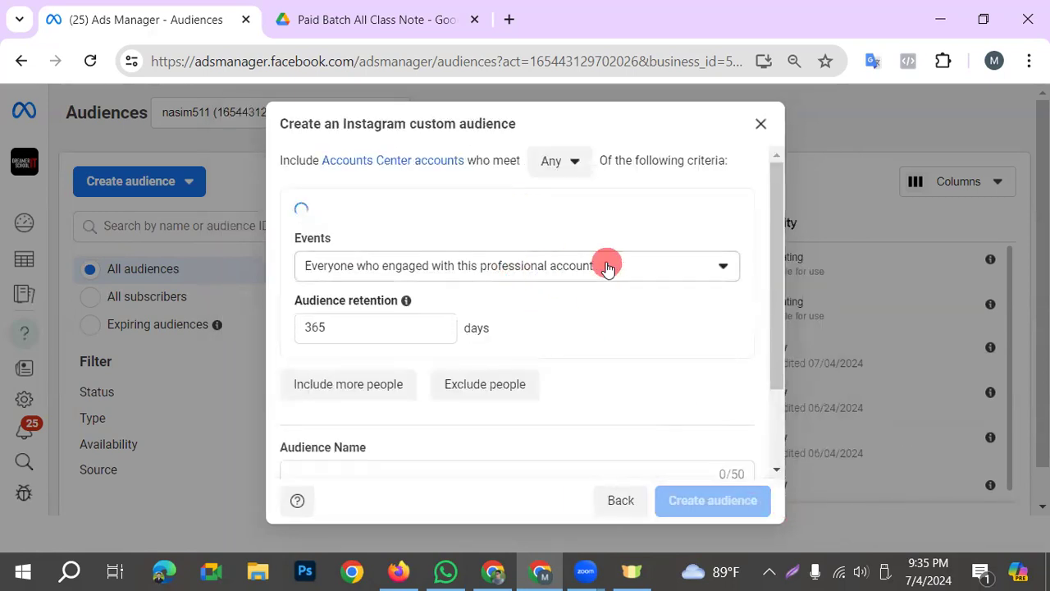
# Set the Instagram audience's event to "Anyone who visited this professional account's profile" and keep its retention at 365 days.
pyautogui.click(597, 303)
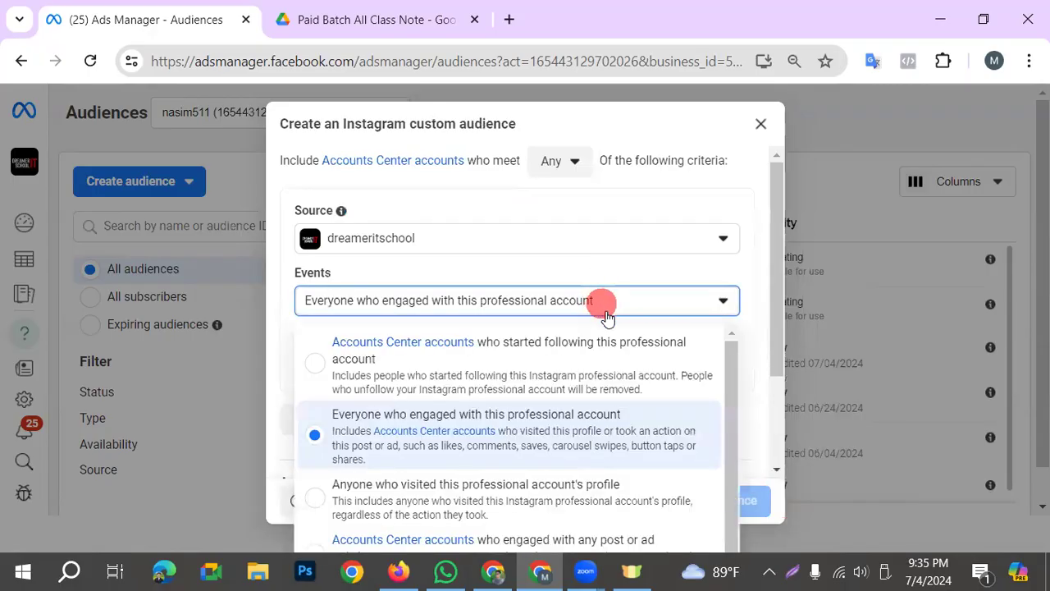
pyautogui.scroll(-1, 624, 495)
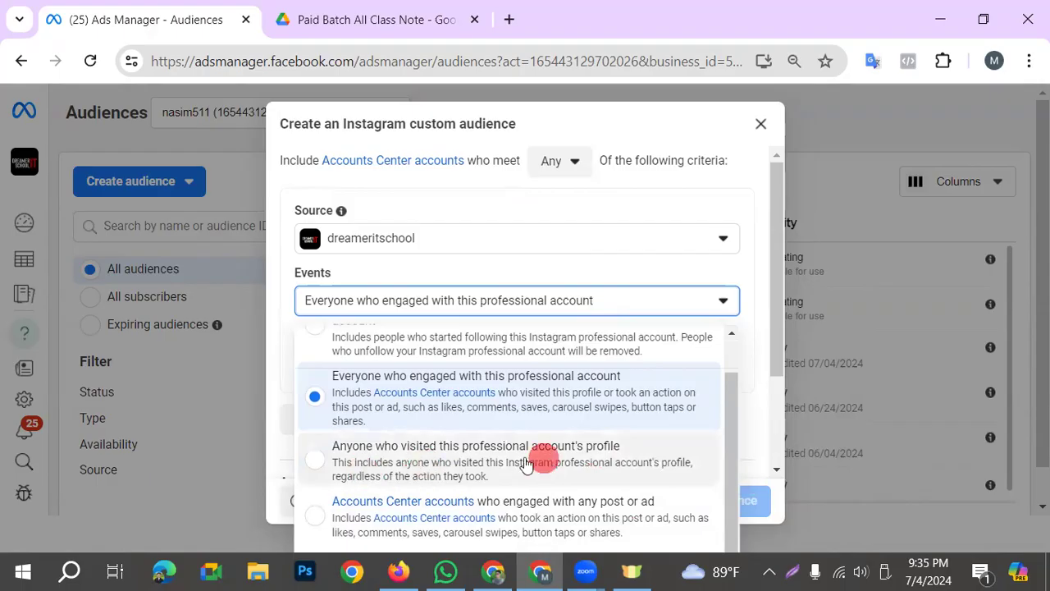
pyautogui.click(326, 470)
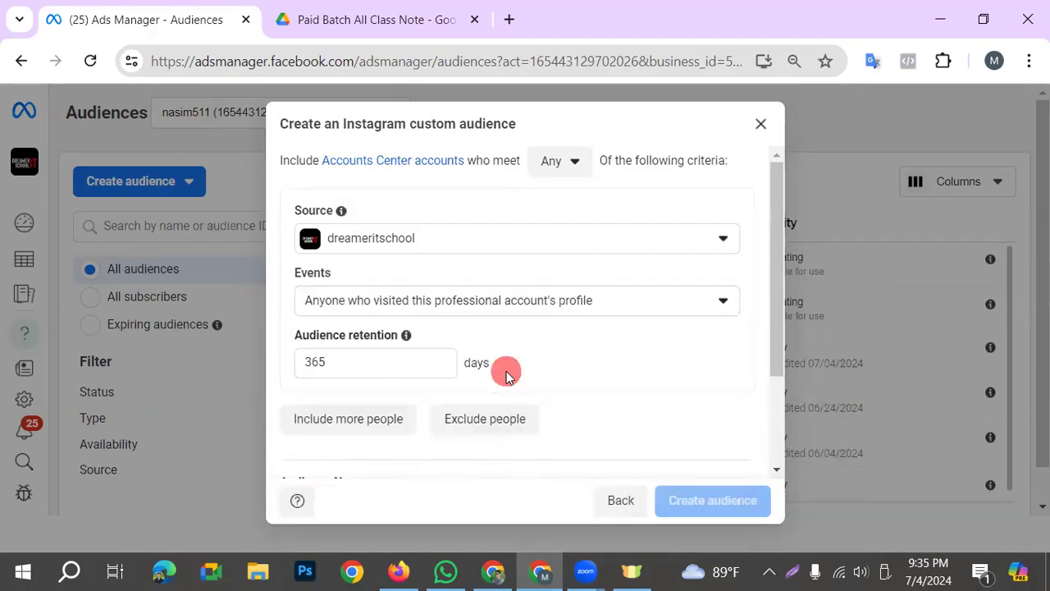
pyautogui.scroll(-2, 525, 373)
pyautogui.doubleClick(319, 265)
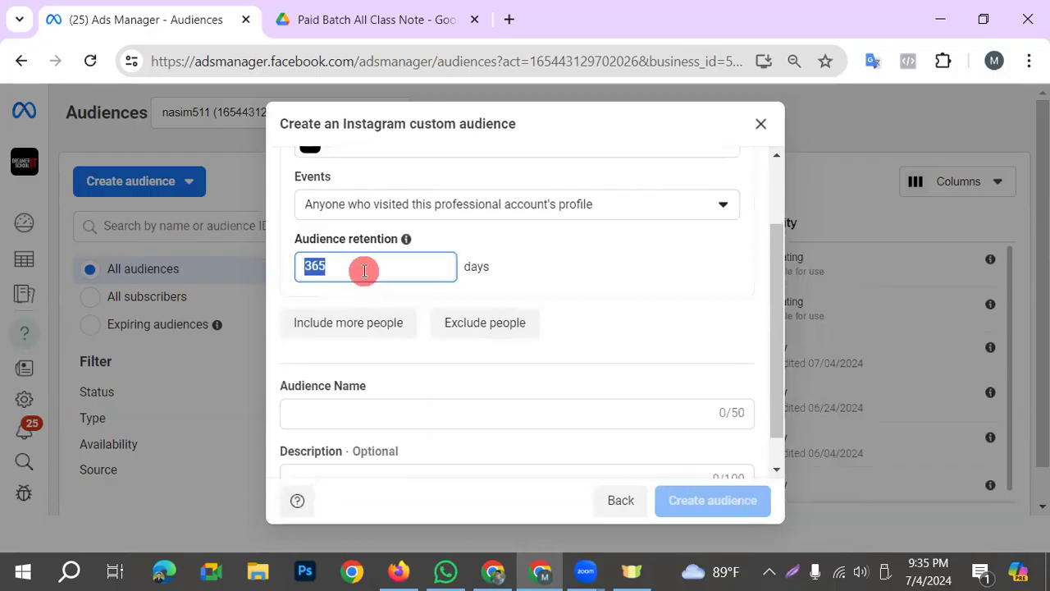
pyautogui.click(394, 270)
pyautogui.scroll(1, 599, 287)
pyautogui.scroll(-1, 585, 291)
# Name the Instagram audience "ig visited my account", create it, and close its details.
pyautogui.click(313, 429)
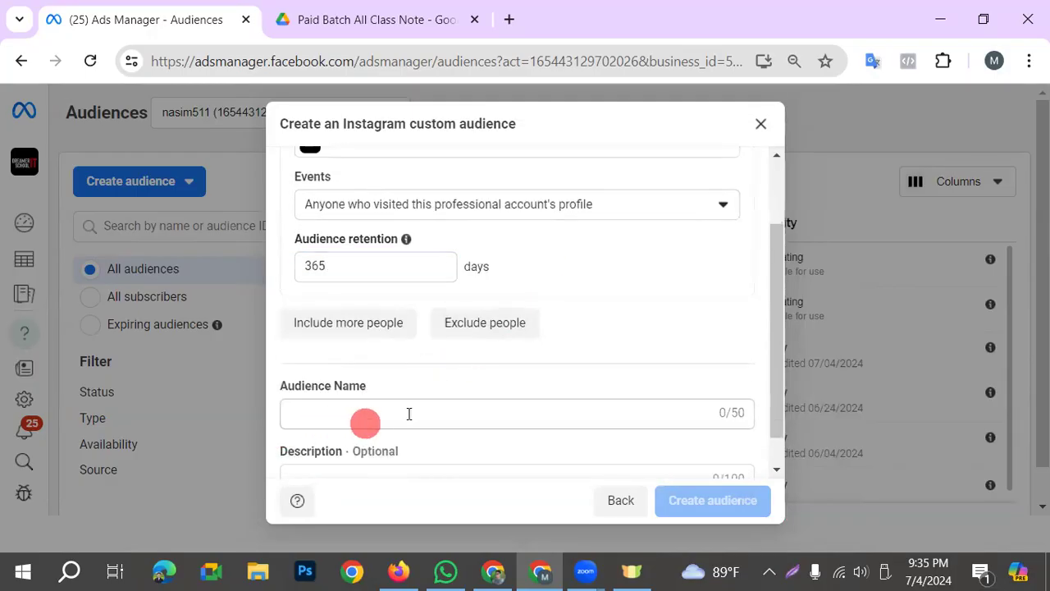
pyautogui.scroll(2, 459, 369)
pyautogui.scroll(-3, 444, 415)
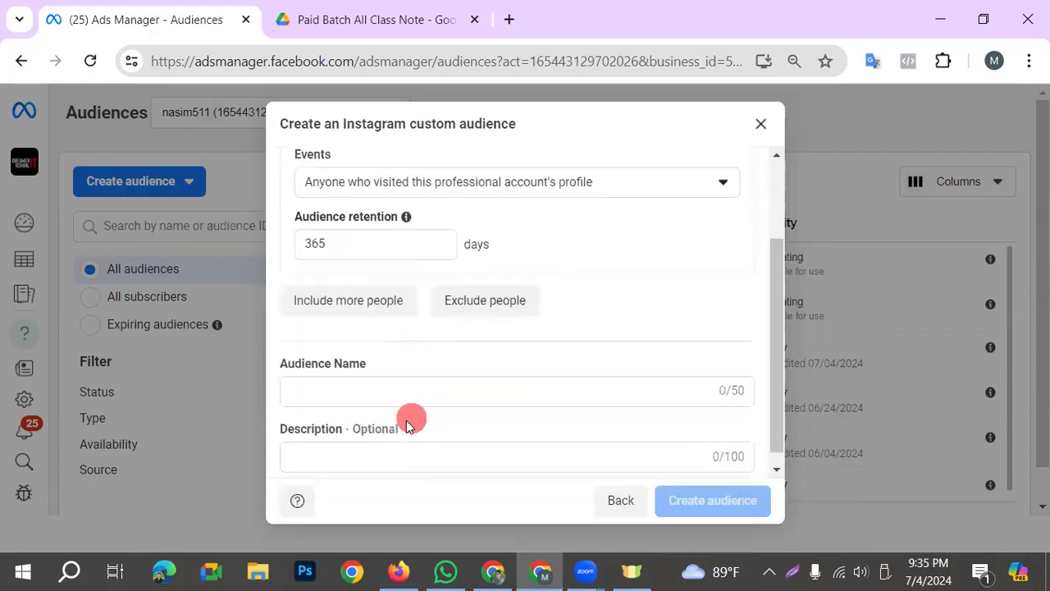
pyautogui.click(356, 380)
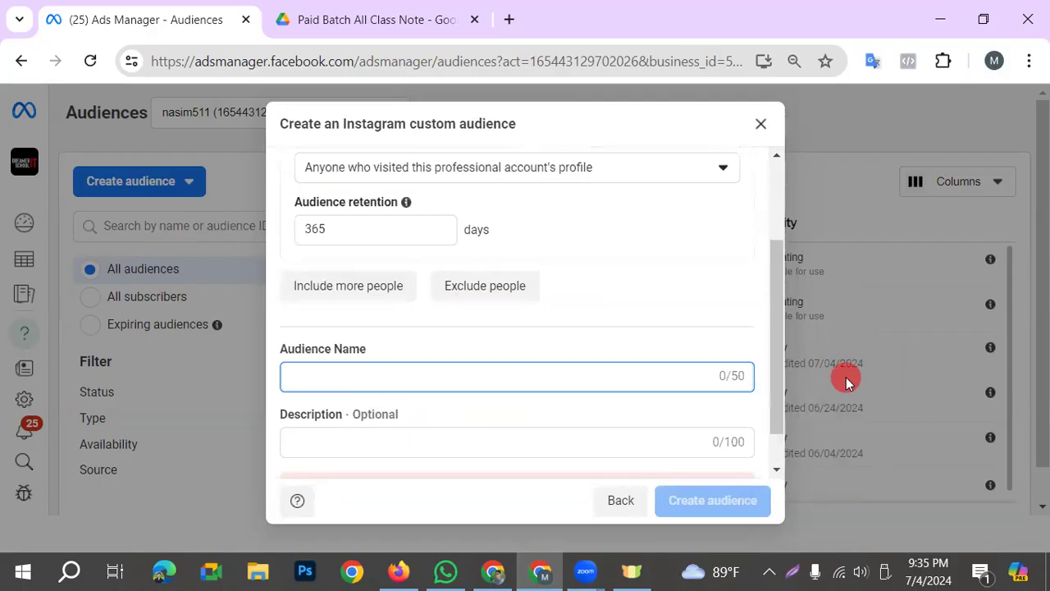
pyautogui.write('ig eg')
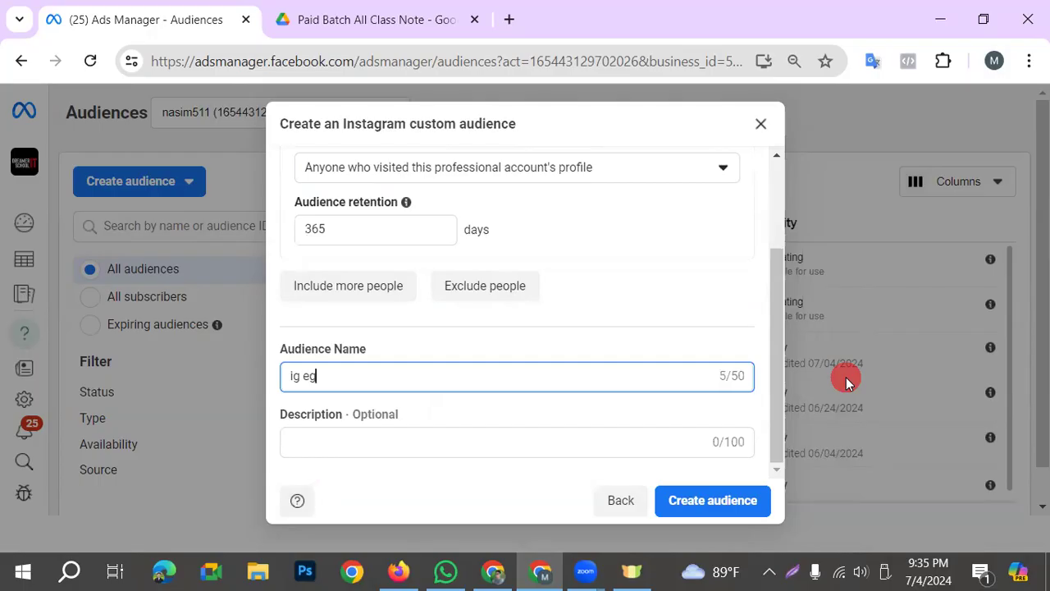
pyautogui.write('e')
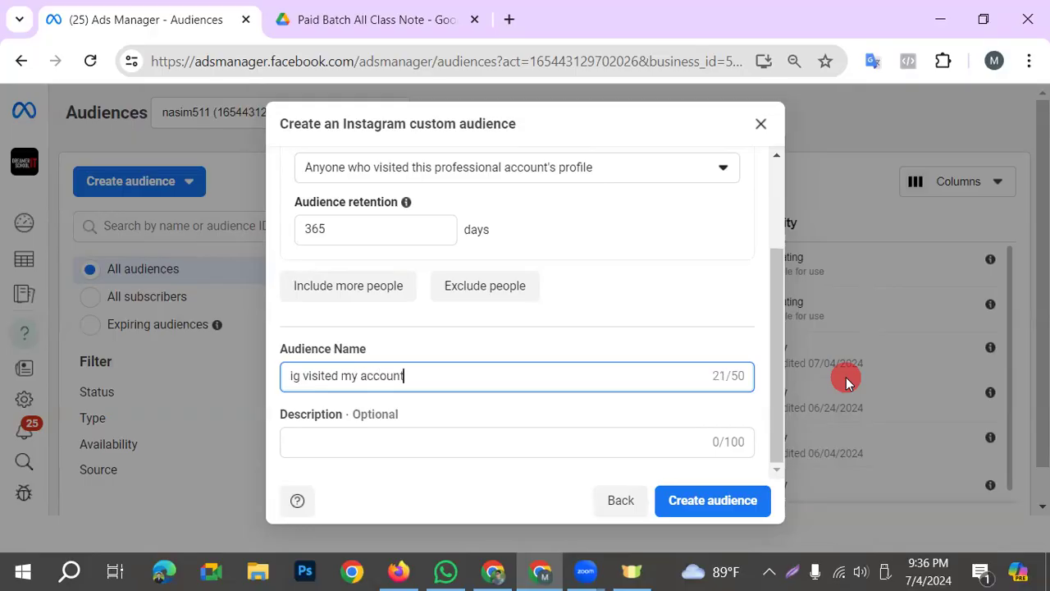
pyautogui.click(711, 505)
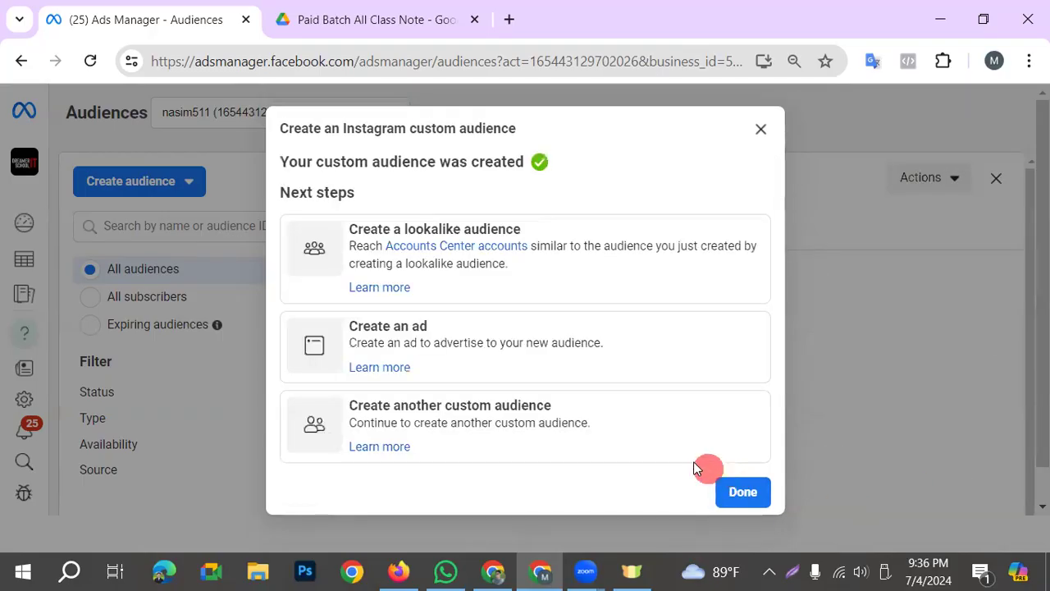
pyautogui.click(734, 492)
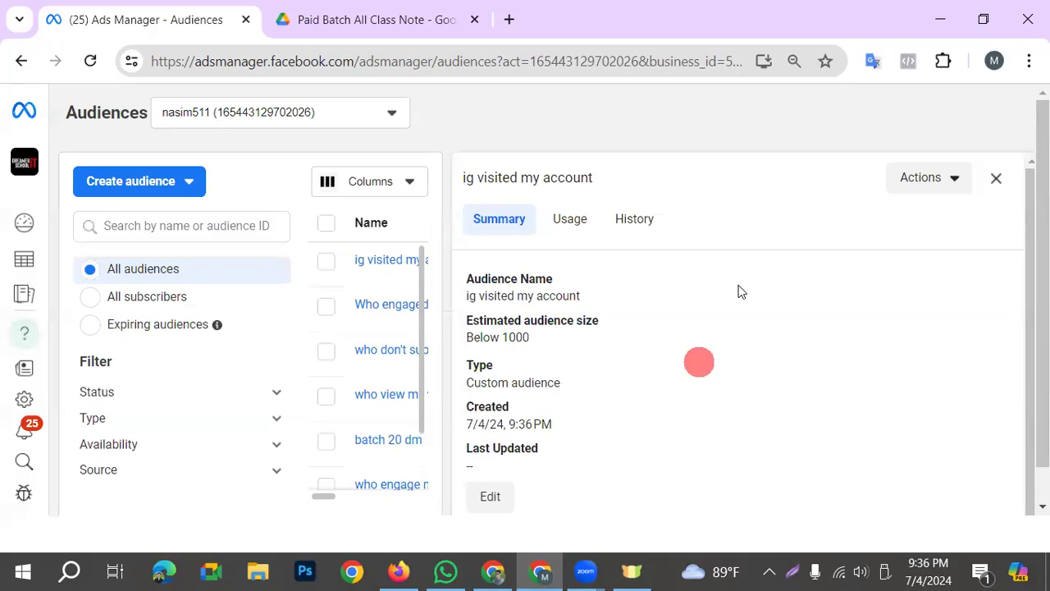
pyautogui.click(996, 178)
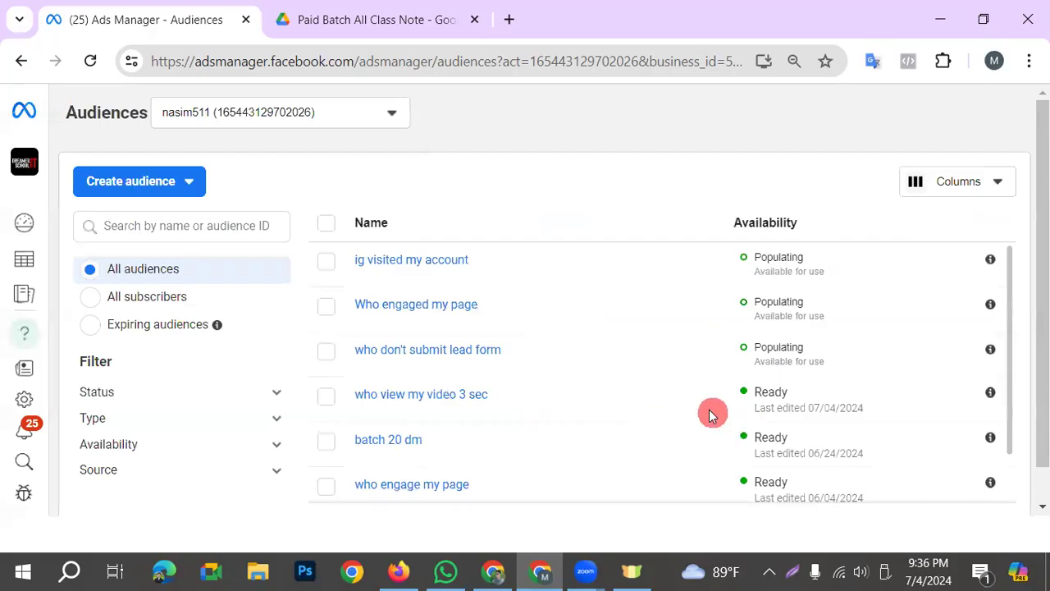
# Start another custom audience and review the available options under Your sources and Meta sources.
pyautogui.click(158, 191)
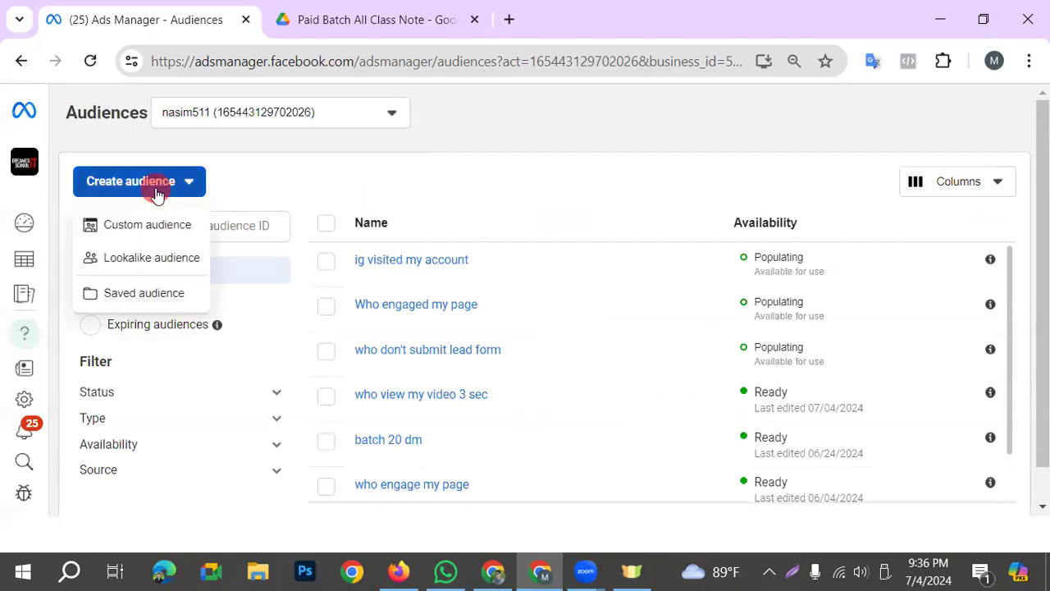
pyautogui.click(110, 226)
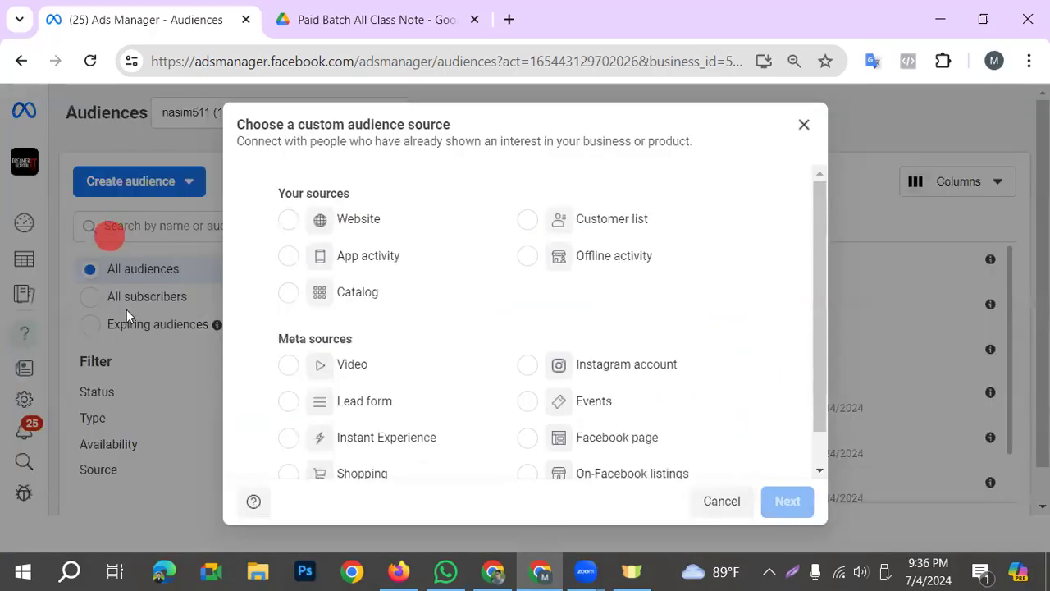
pyautogui.scroll(-1, 386, 401)
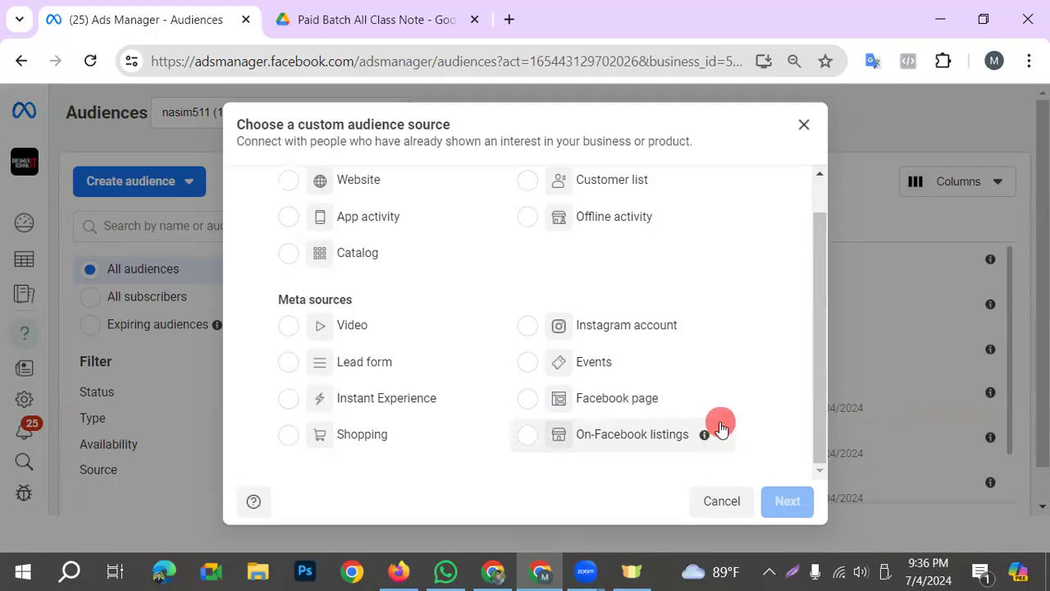
pyautogui.scroll(1, 697, 431)
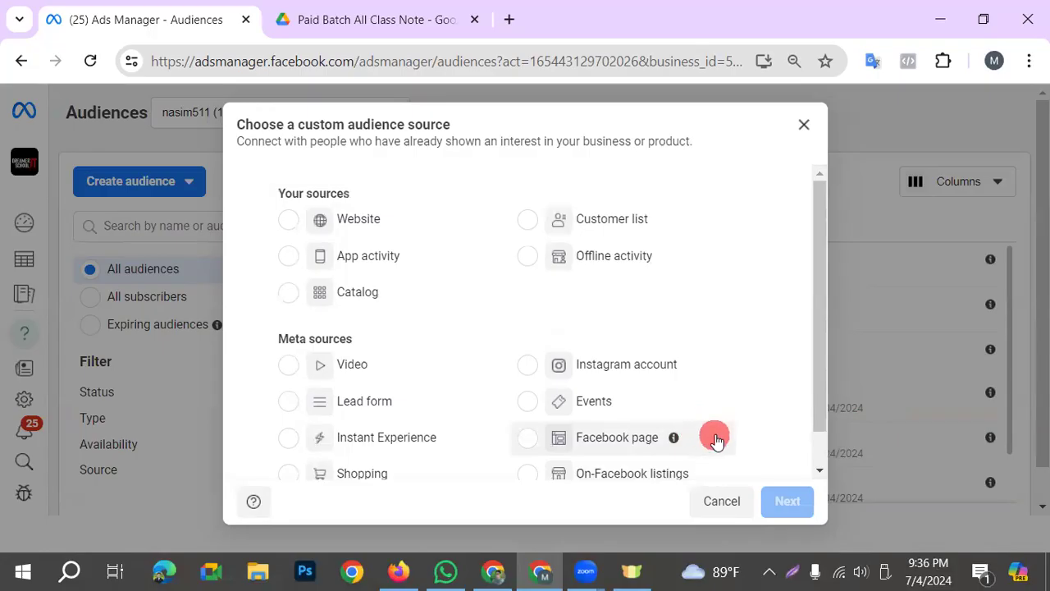
pyautogui.scroll(-1, 715, 440)
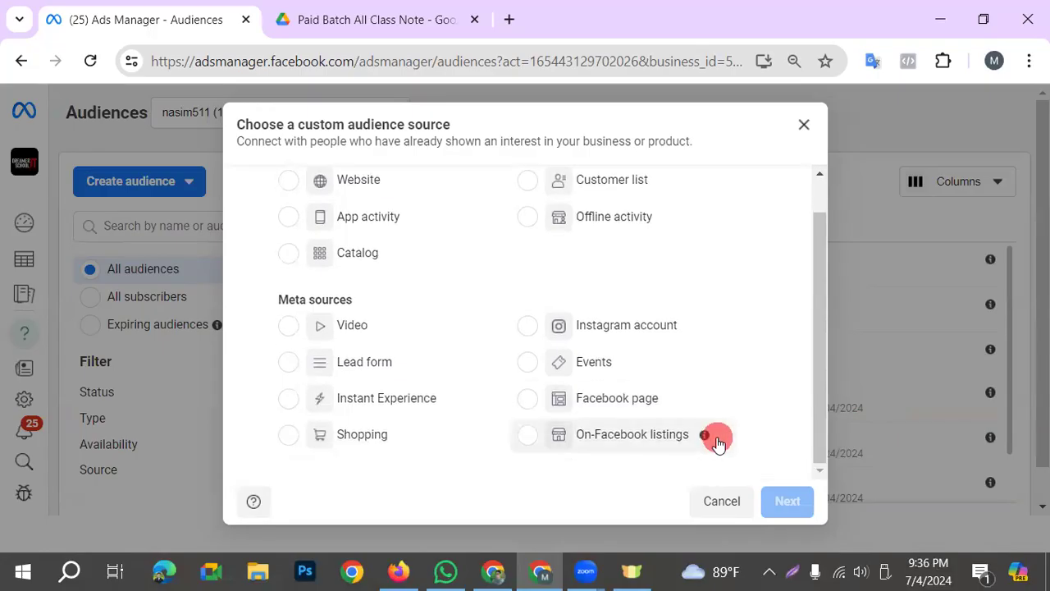
pyautogui.scroll(1, 717, 442)
pyautogui.scroll(-1, 717, 442)
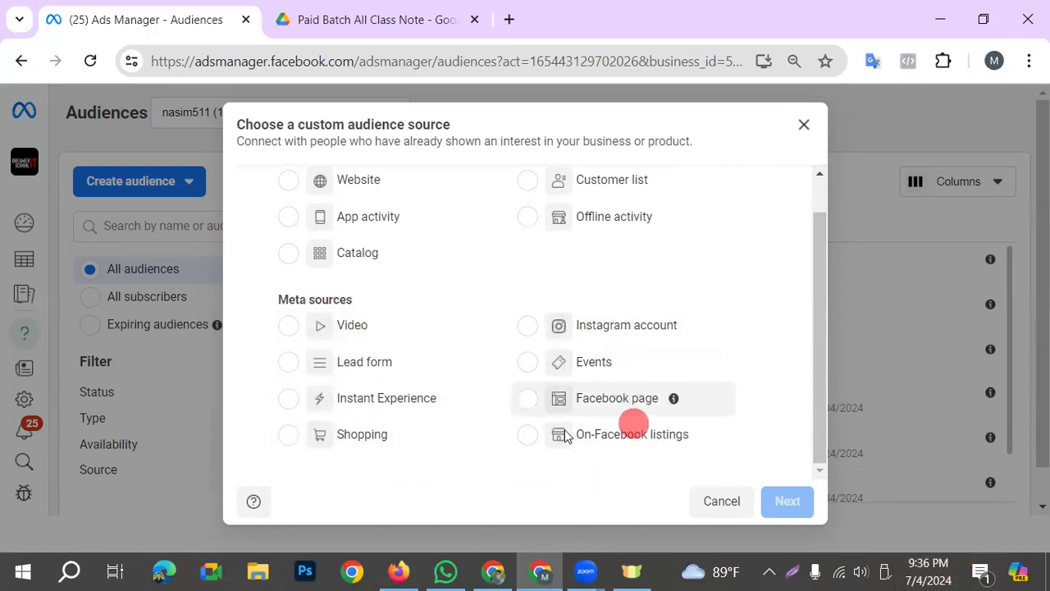
pyautogui.scroll(1, 347, 433)
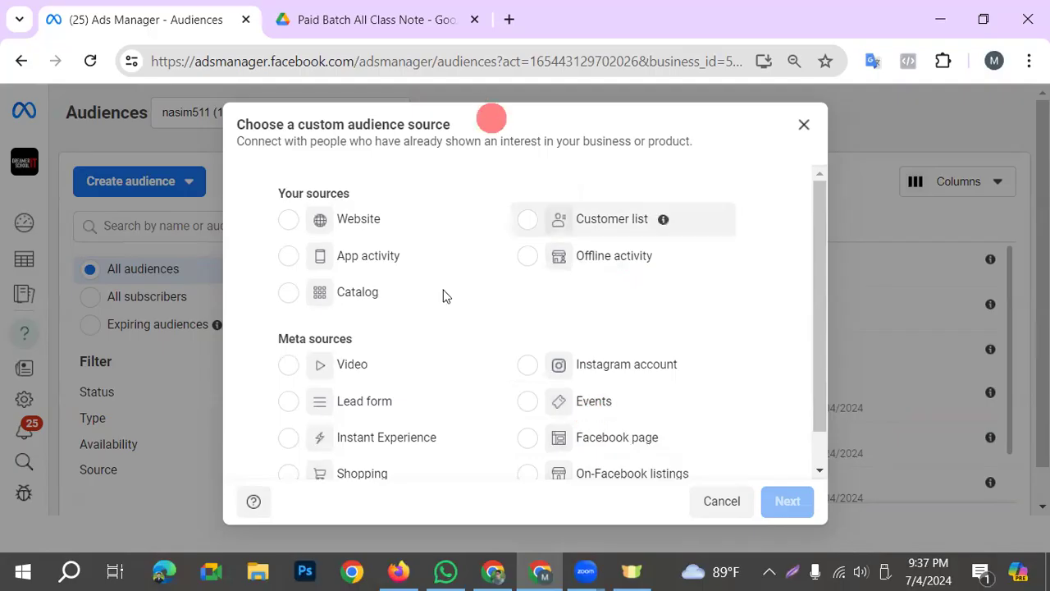
pyautogui.scroll(-2, 382, 288)
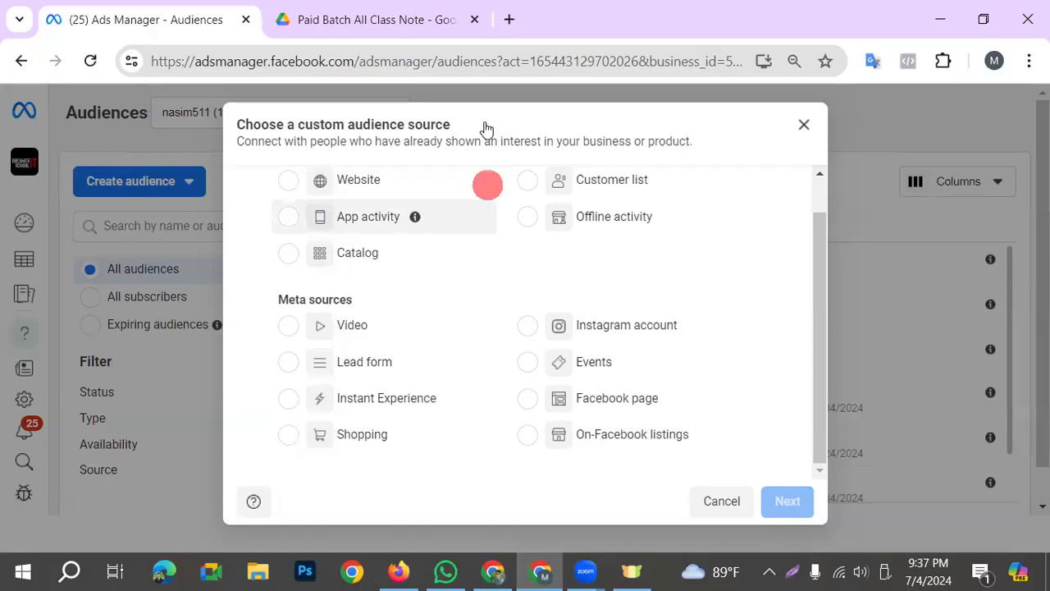
# Switch to the "Understanding Facebook Sales Funnel for Ecommerce" document in Google Docs and examine the TOFU row's Awareness and Engagement objectives.
pyautogui.click(492, 572)
pyautogui.click(167, 18)
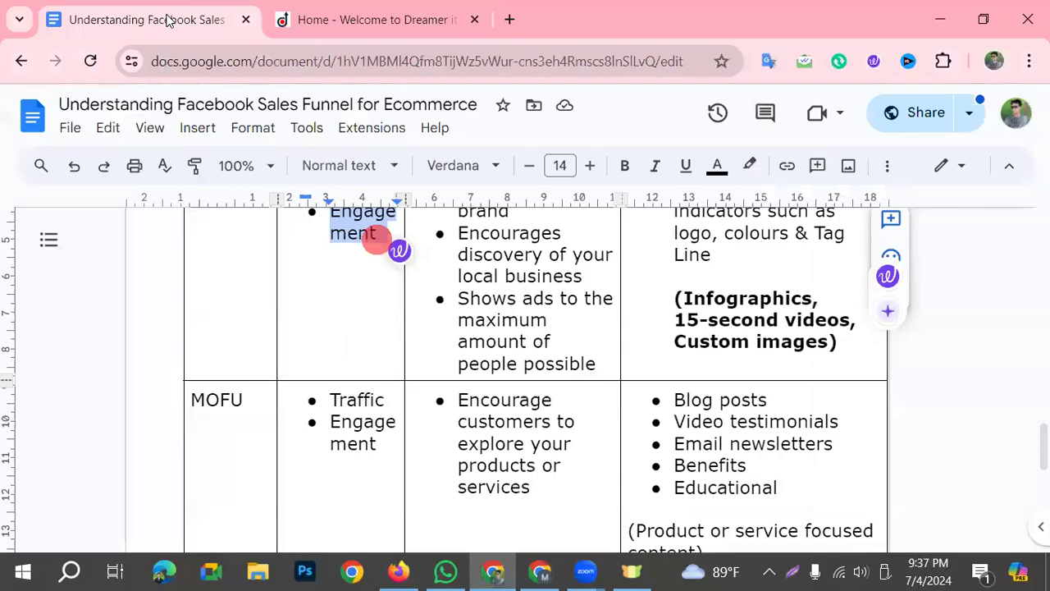
pyautogui.scroll(3, 376, 236)
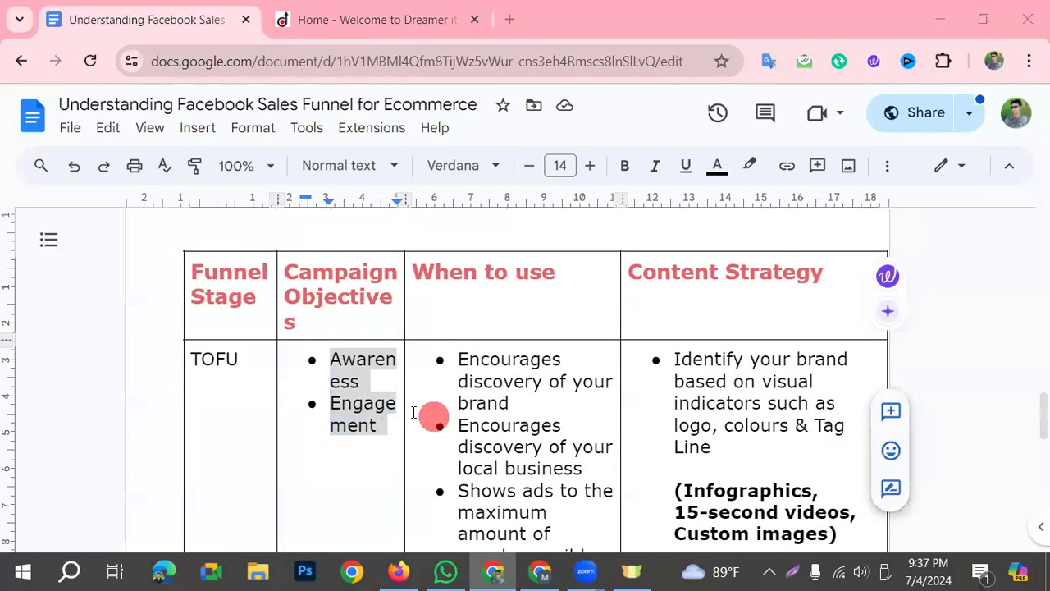
pyautogui.click(384, 460)
pyautogui.doubleClick(363, 384)
pyautogui.doubleClick(365, 425)
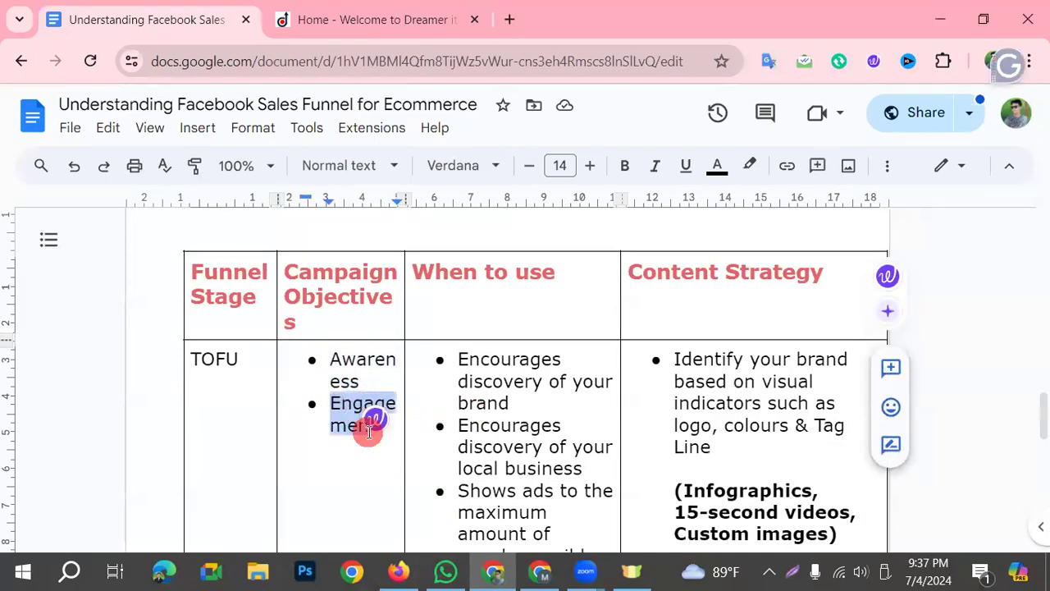
pyautogui.scroll(-1, 382, 483)
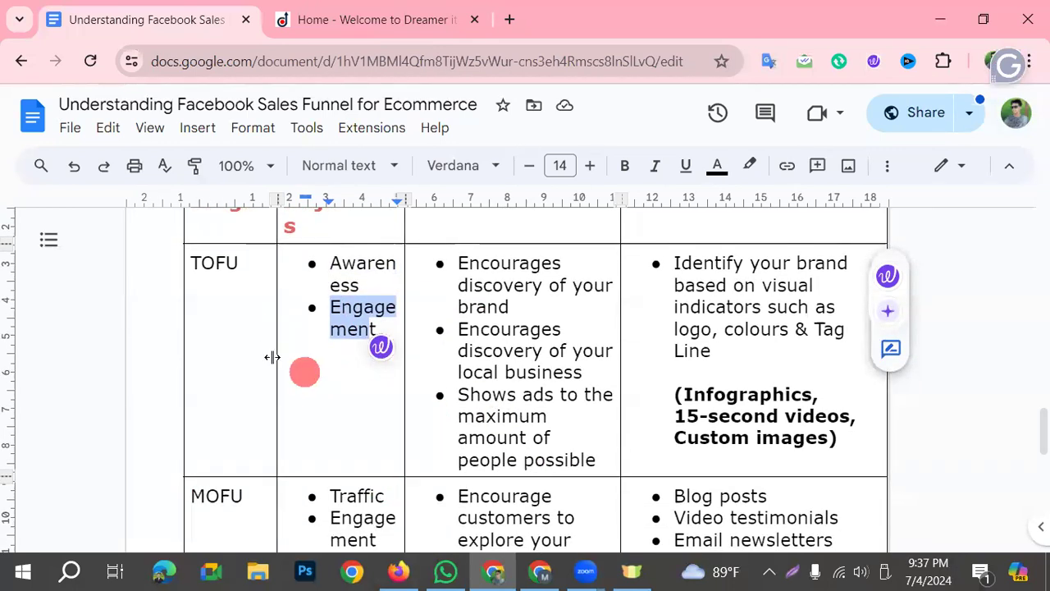
# Examine the MOFU row's campaign objectives, when to use them, and the content strategy, highlighting the objectives and usage text.
pyautogui.scroll(-2, 305, 370)
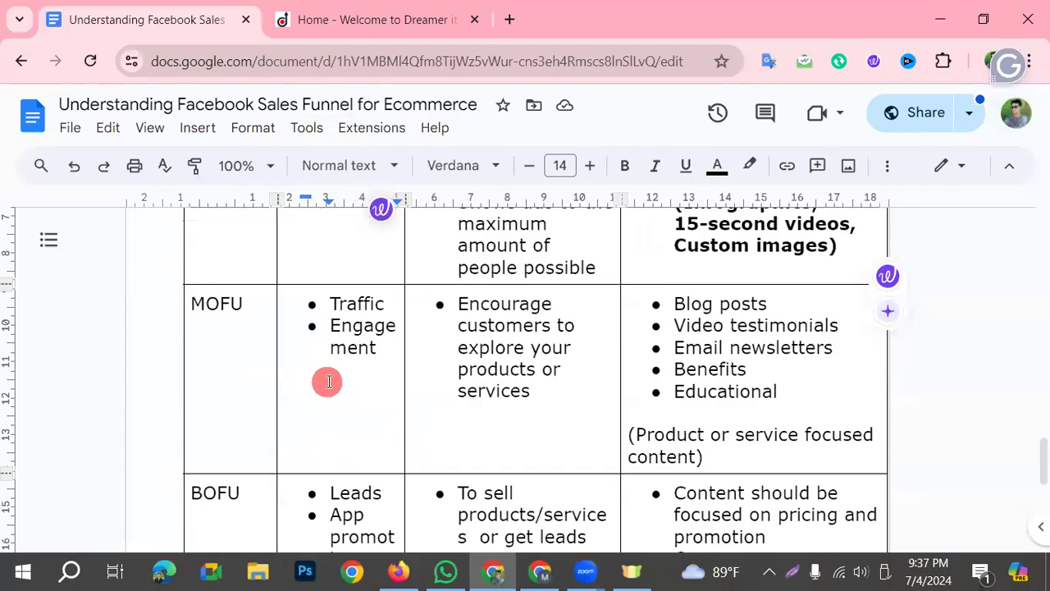
pyautogui.moveTo(331, 304); pyautogui.dragTo(389, 358)
pyautogui.moveTo(460, 306); pyautogui.dragTo(520, 405)
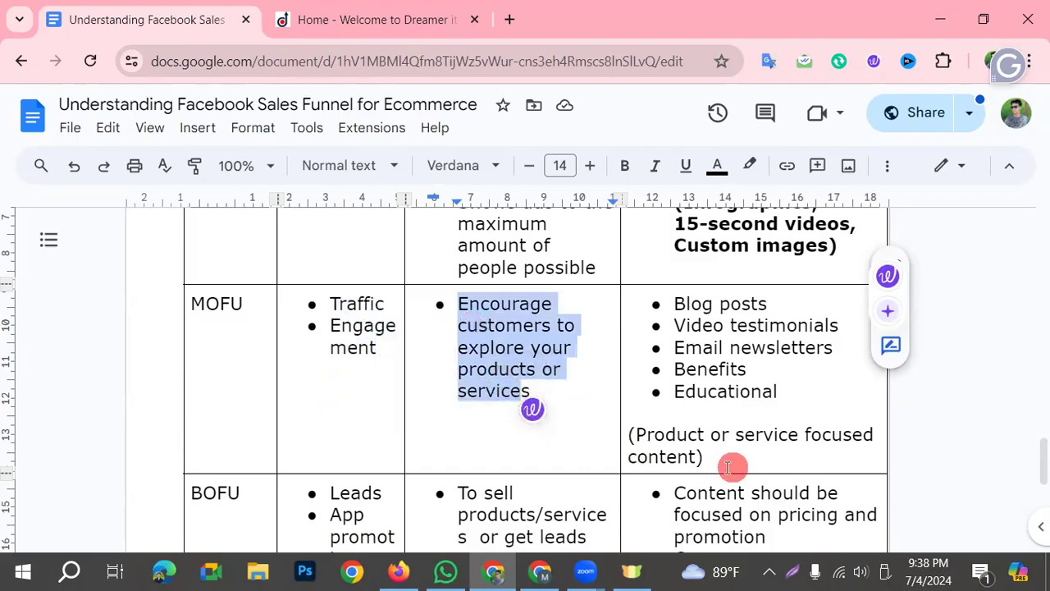
pyautogui.scroll(-1, 507, 460)
pyautogui.scroll(1, 506, 459)
# Examine the BOFU row of the funnel table, highlighting the Leads and Sales objectives and the stage name.
pyautogui.scroll(-2, 506, 459)
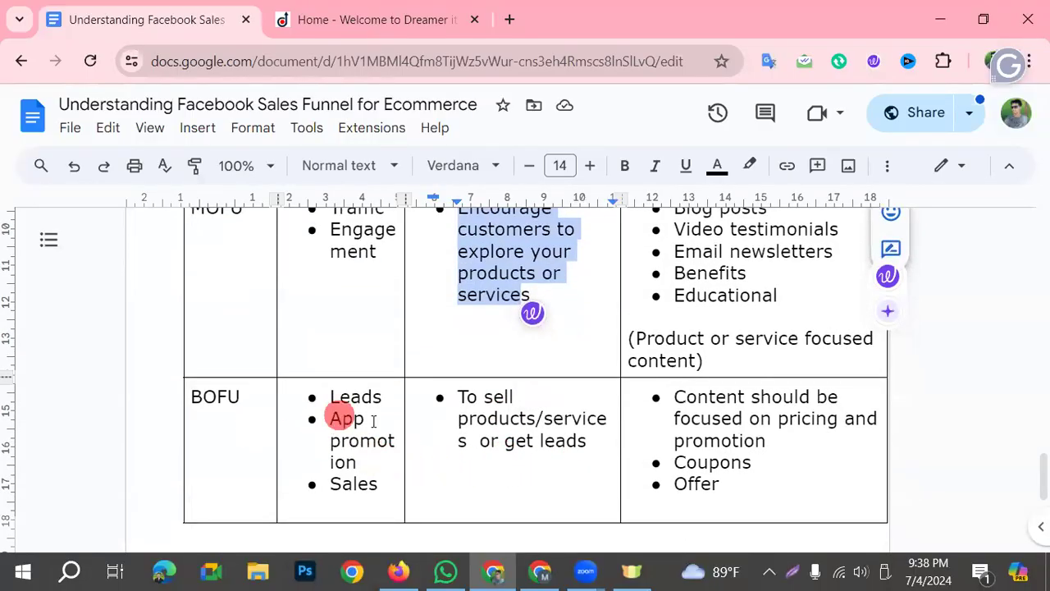
pyautogui.click(329, 407)
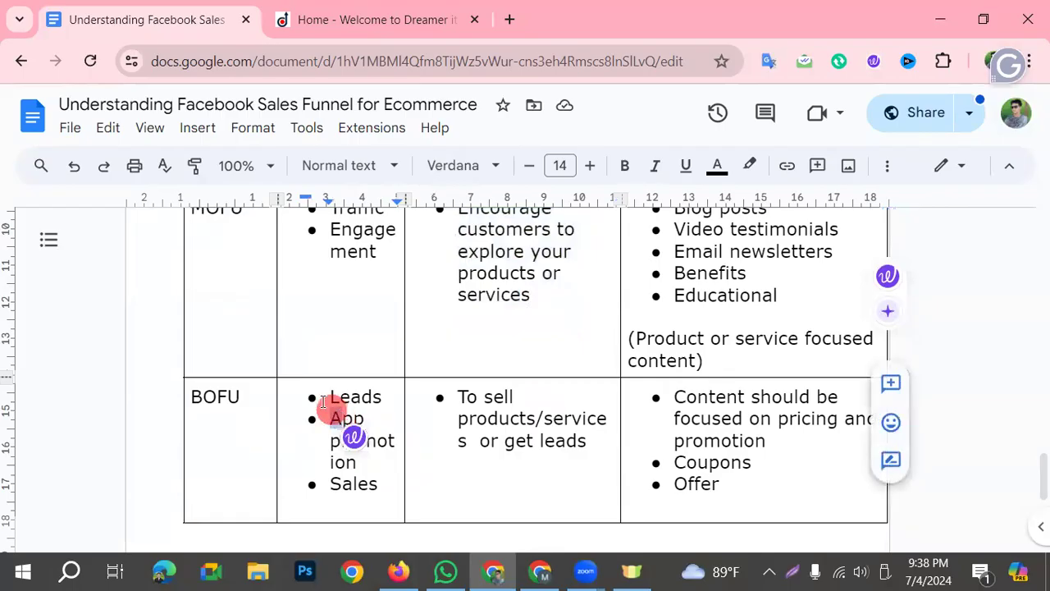
pyautogui.doubleClick(345, 402)
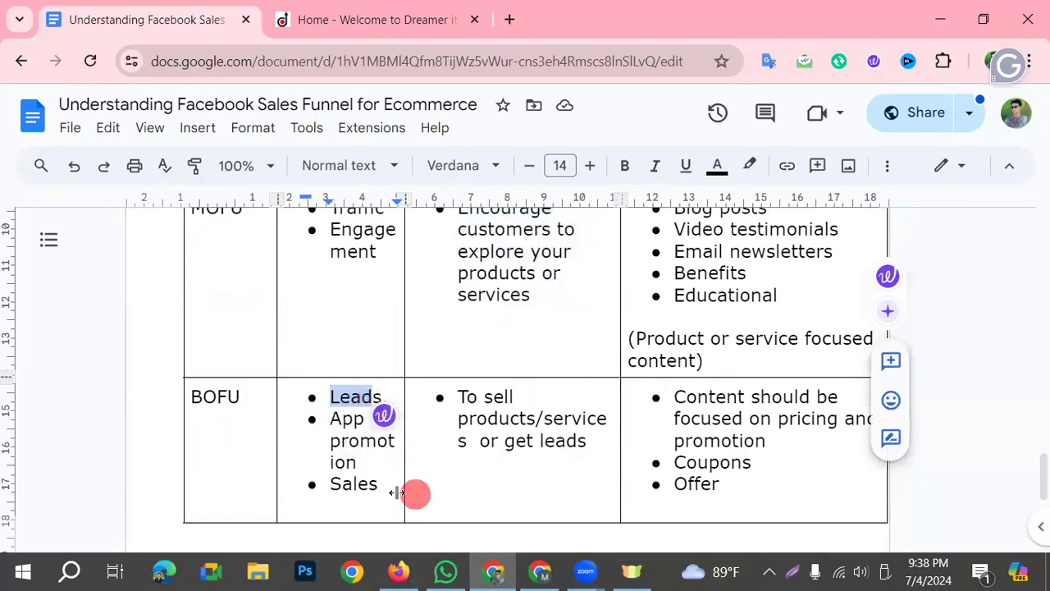
pyautogui.doubleClick(353, 485)
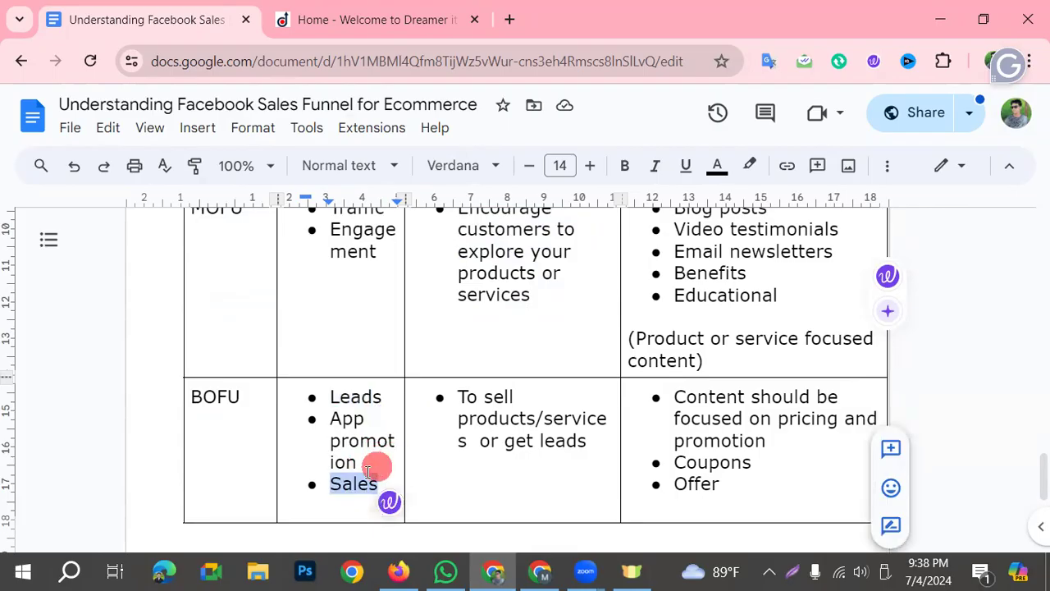
pyautogui.scroll(-2, 375, 457)
pyautogui.scroll(-3, 279, 378)
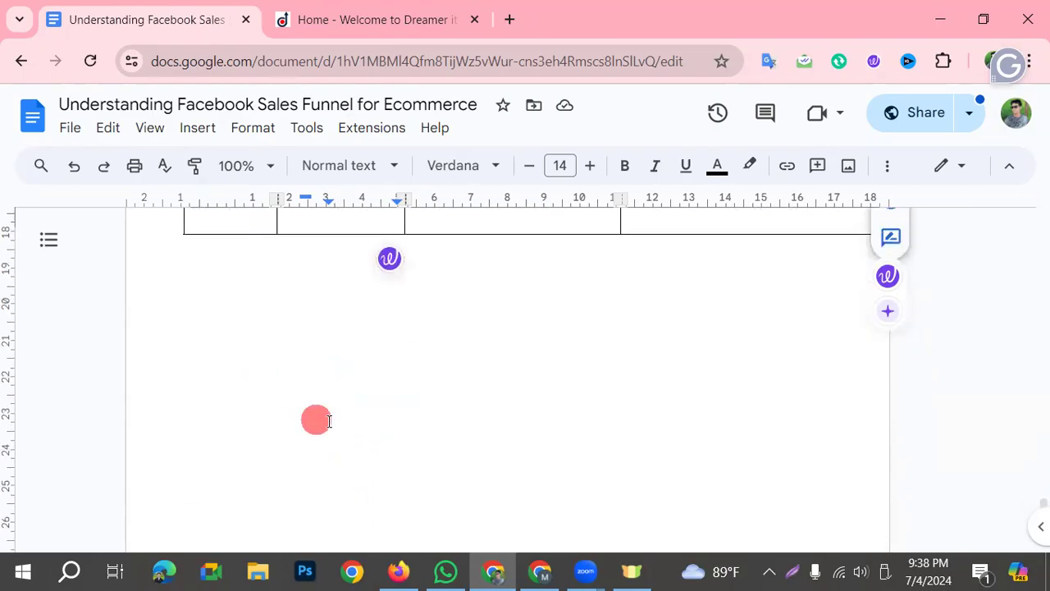
pyautogui.scroll(5, 336, 412)
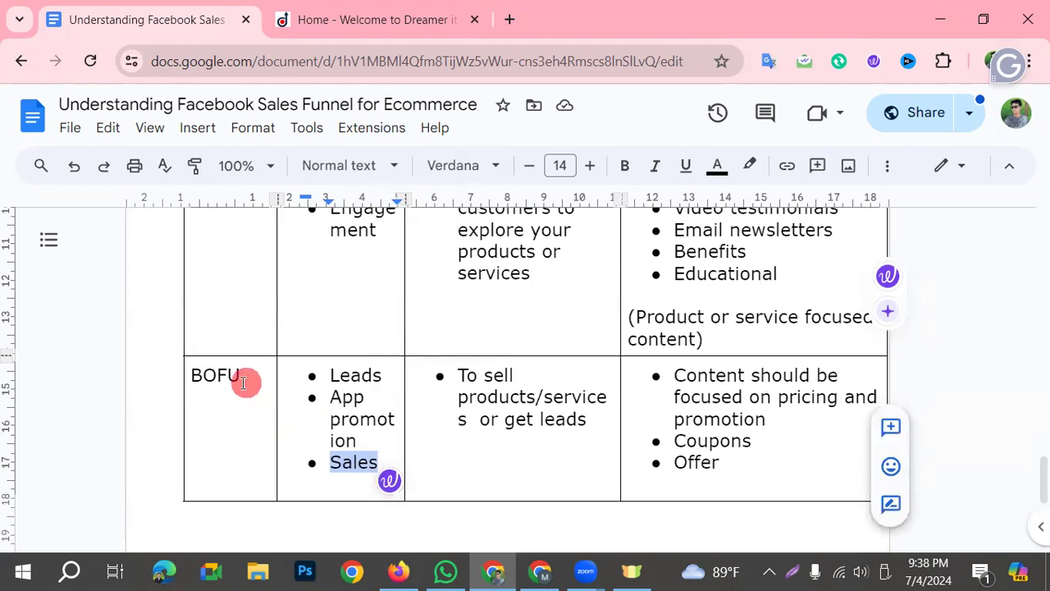
pyautogui.moveTo(241, 378); pyautogui.dragTo(188, 379)
pyautogui.click(361, 441)
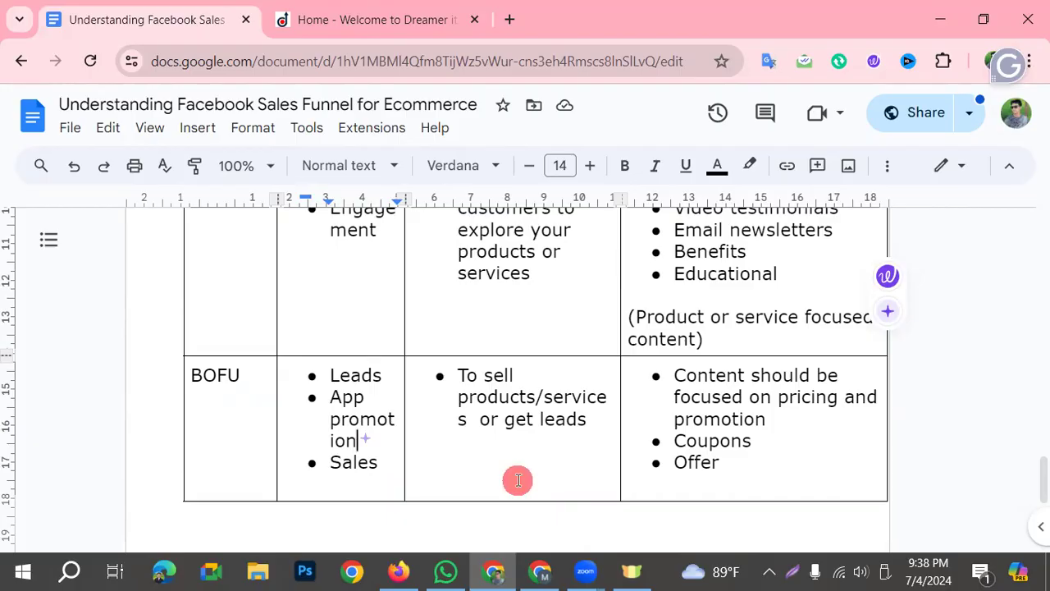
# Compare the MOFU and BOFU campaign objectives with the TOFU ones, highlighting Awareness and Engagement in the TOFU row.
pyautogui.scroll(1, 424, 424)
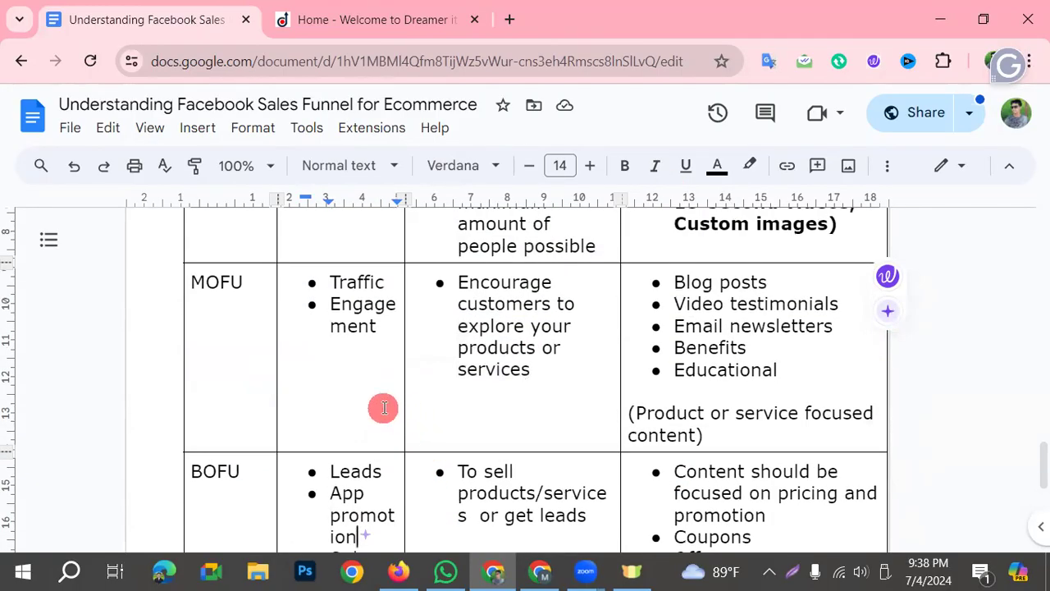
pyautogui.scroll(1, 373, 407)
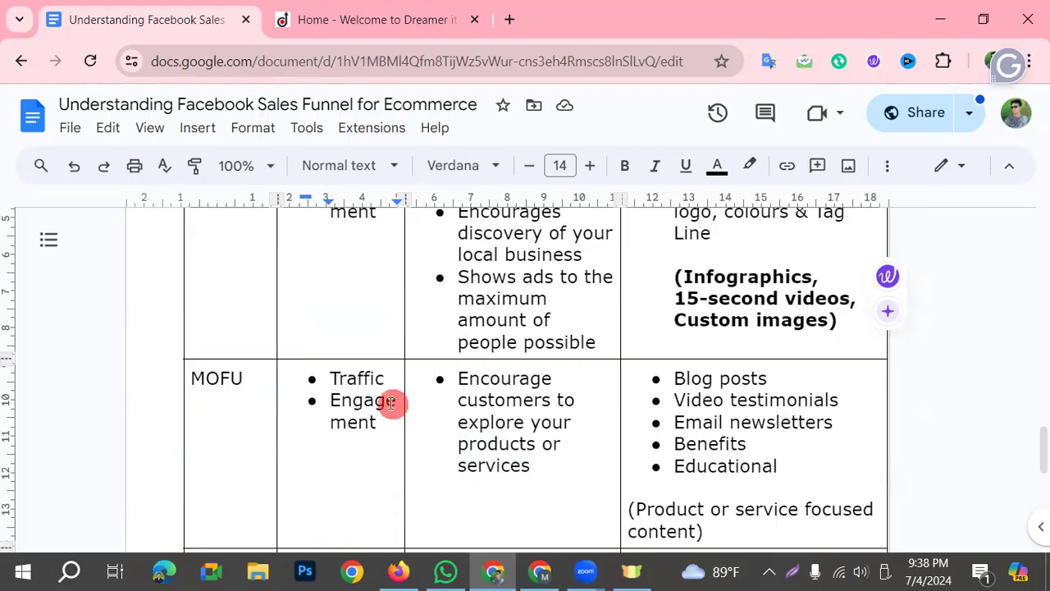
pyautogui.scroll(-1, 373, 397)
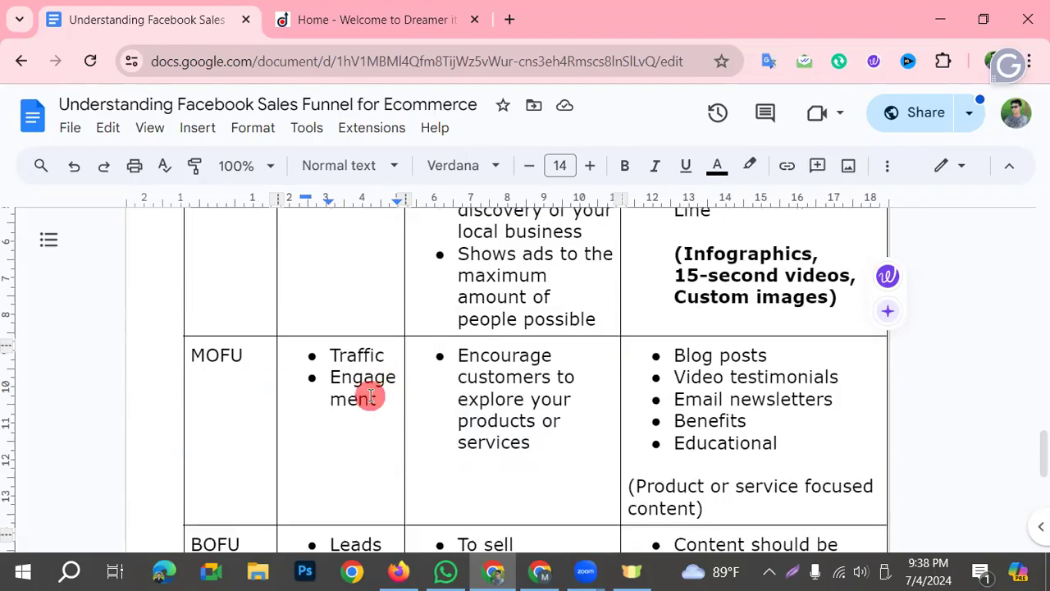
pyautogui.scroll(-1, 352, 401)
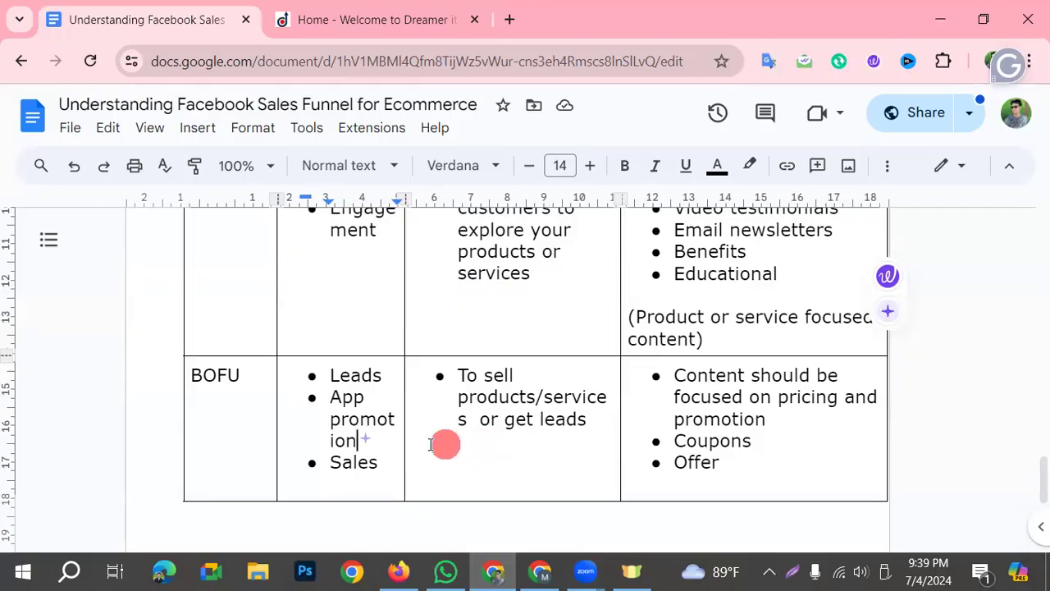
pyautogui.scroll(2, 455, 498)
pyautogui.scroll(4, 454, 499)
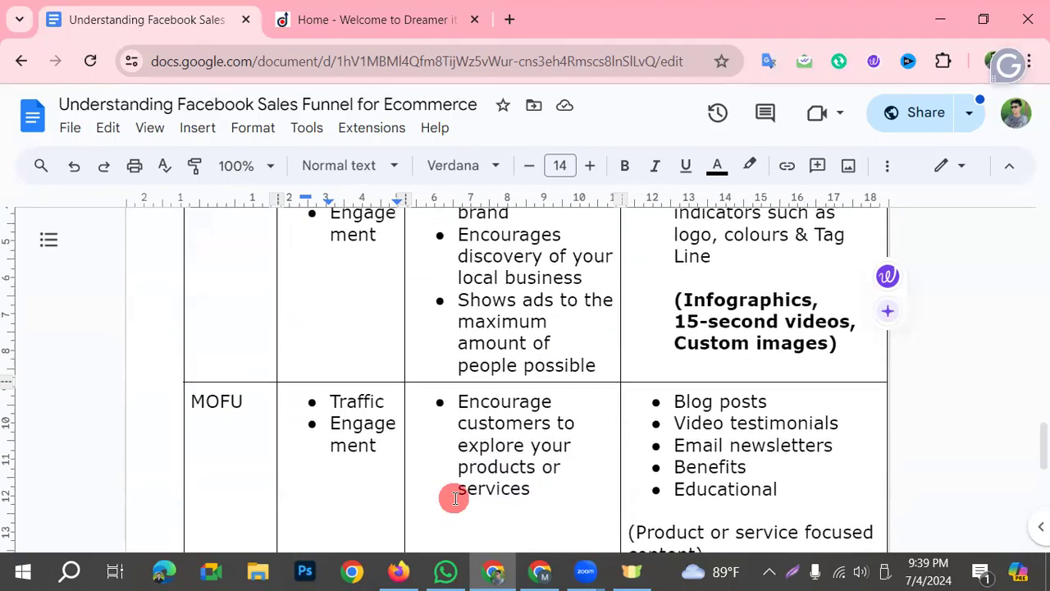
pyautogui.moveTo(332, 434); pyautogui.dragTo(393, 492)
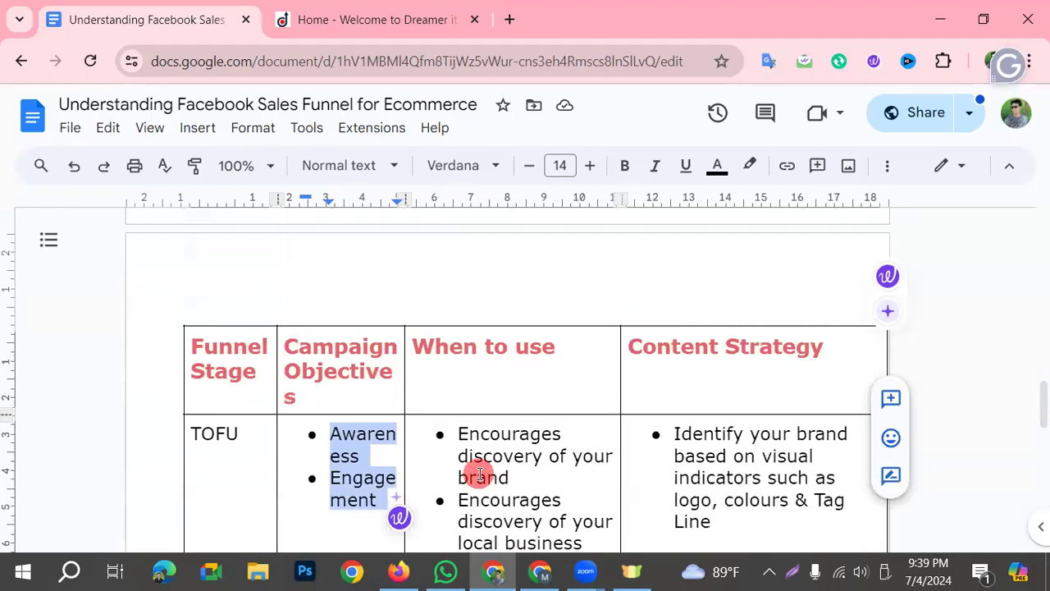
# Examine the sessions funnel and the TOFU/MOFU/BOFU and traffic diagrams, and return to the funnel stage table.
pyautogui.scroll(3, 648, 351)
pyautogui.scroll(4, 574, 402)
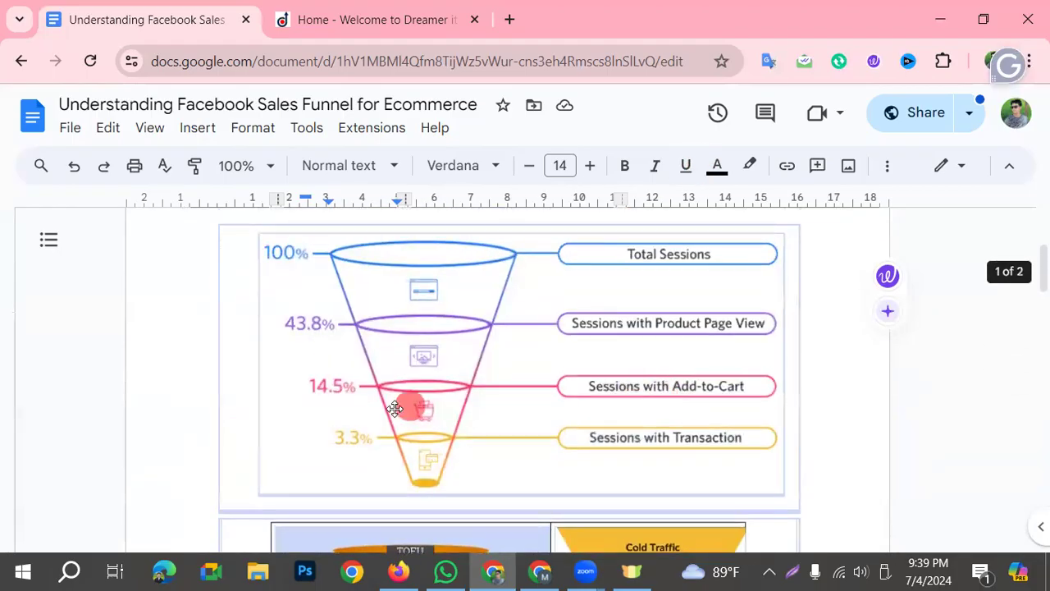
pyautogui.scroll(-3, 393, 405)
pyautogui.scroll(4, 498, 422)
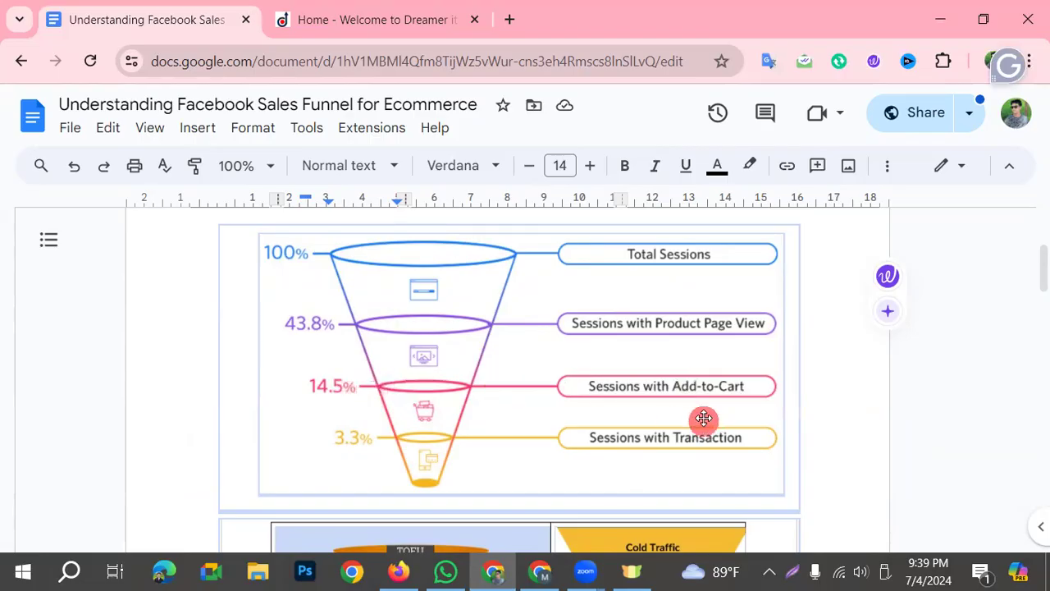
pyautogui.scroll(-1, 697, 418)
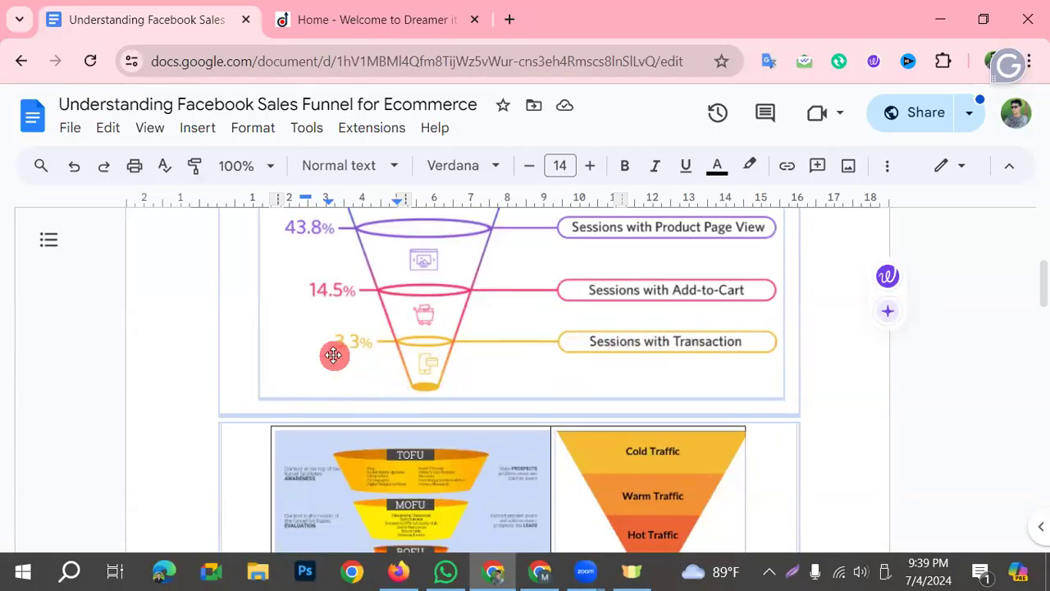
pyautogui.scroll(3, 344, 358)
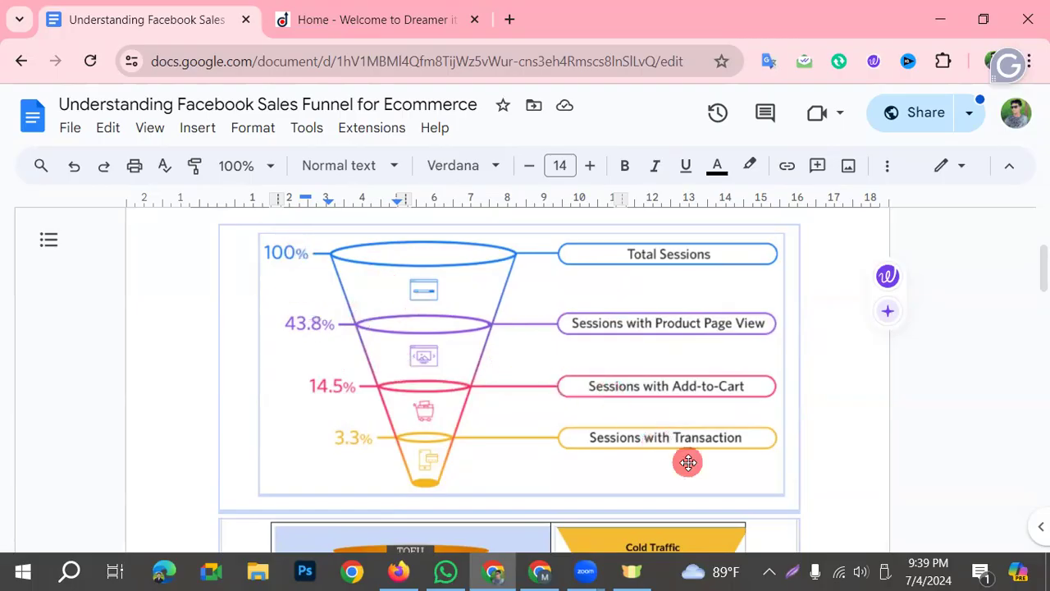
pyautogui.scroll(-1, 762, 460)
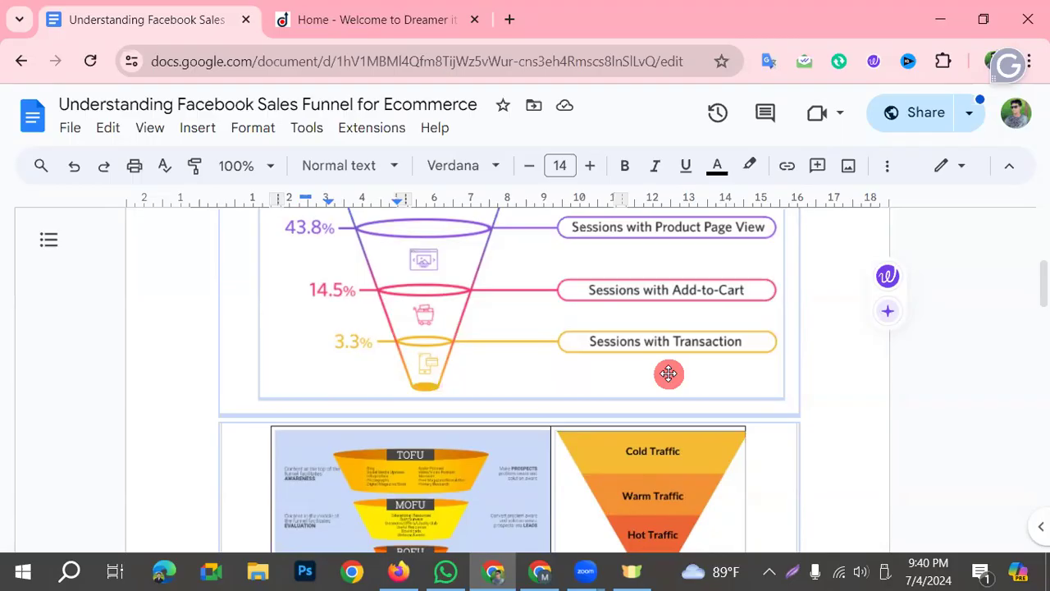
pyautogui.scroll(-3, 653, 408)
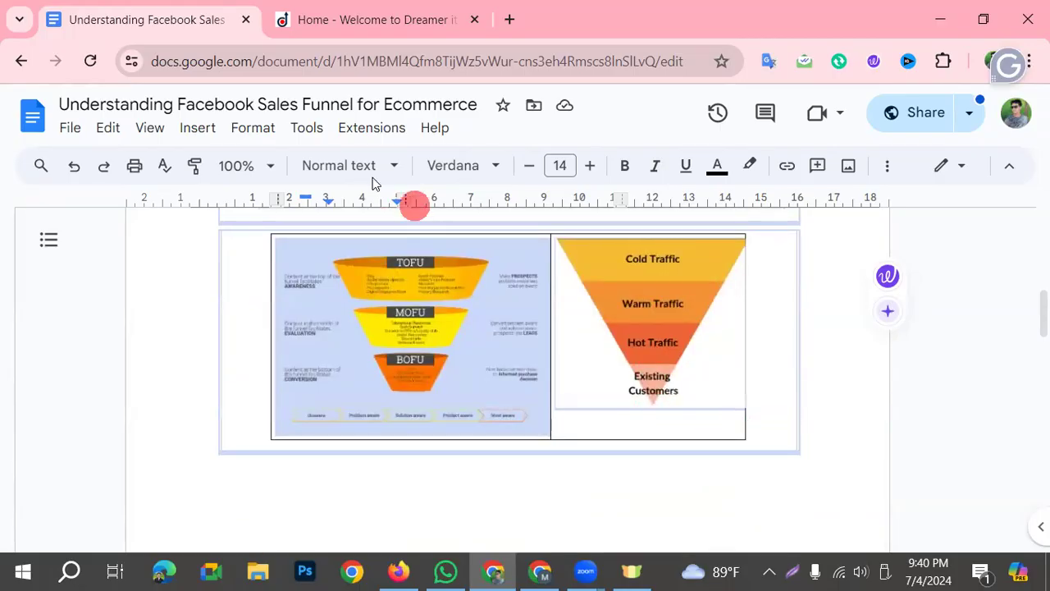
pyautogui.scroll(-15, 513, 410)
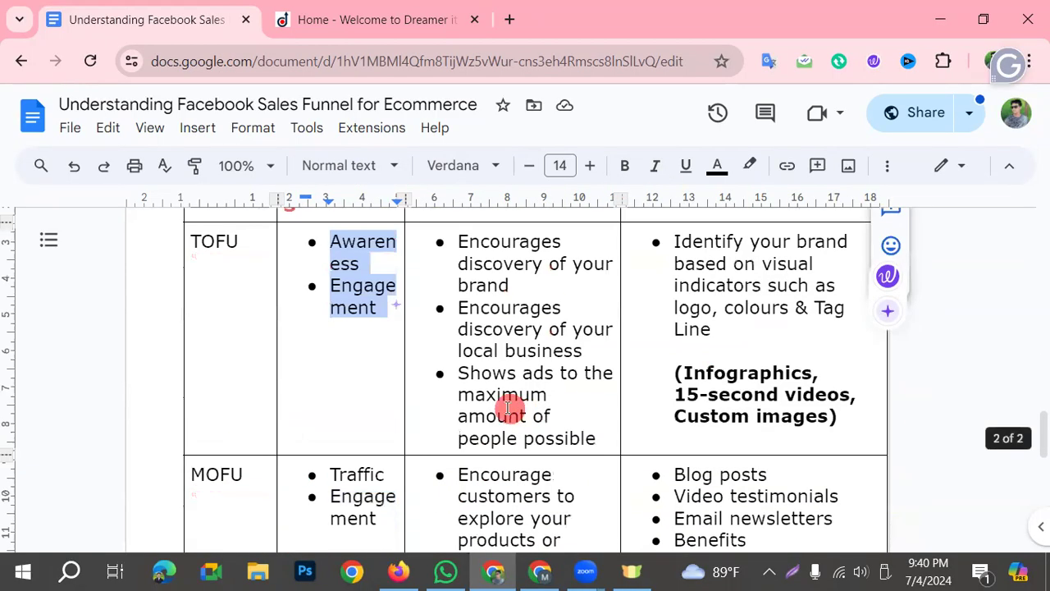
pyautogui.scroll(6, 505, 404)
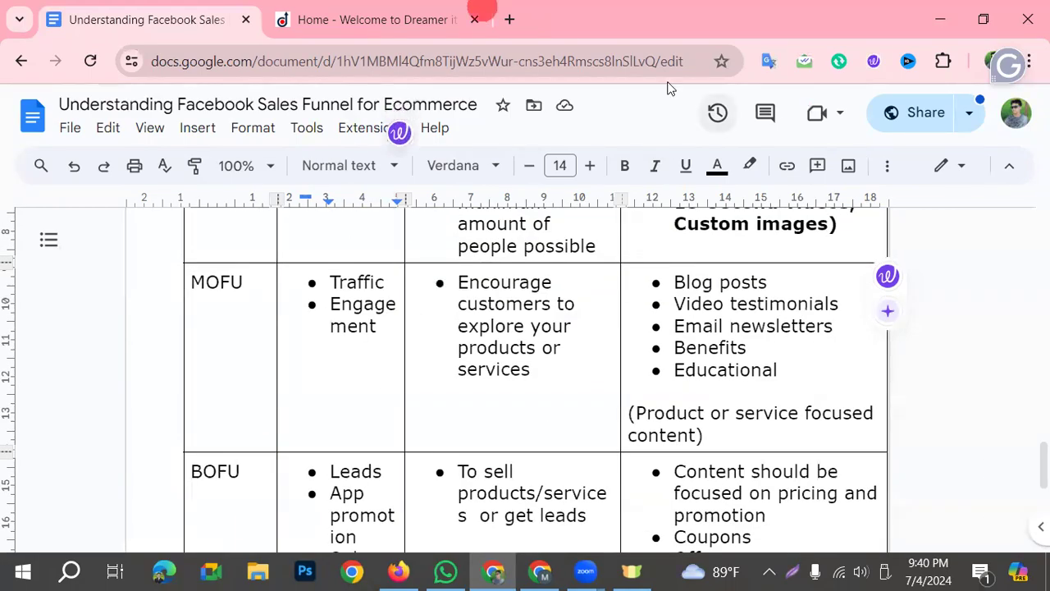
# Switch to the Ads Manager window and start a custom audience with Website as its source.
pyautogui.click(543, 571)
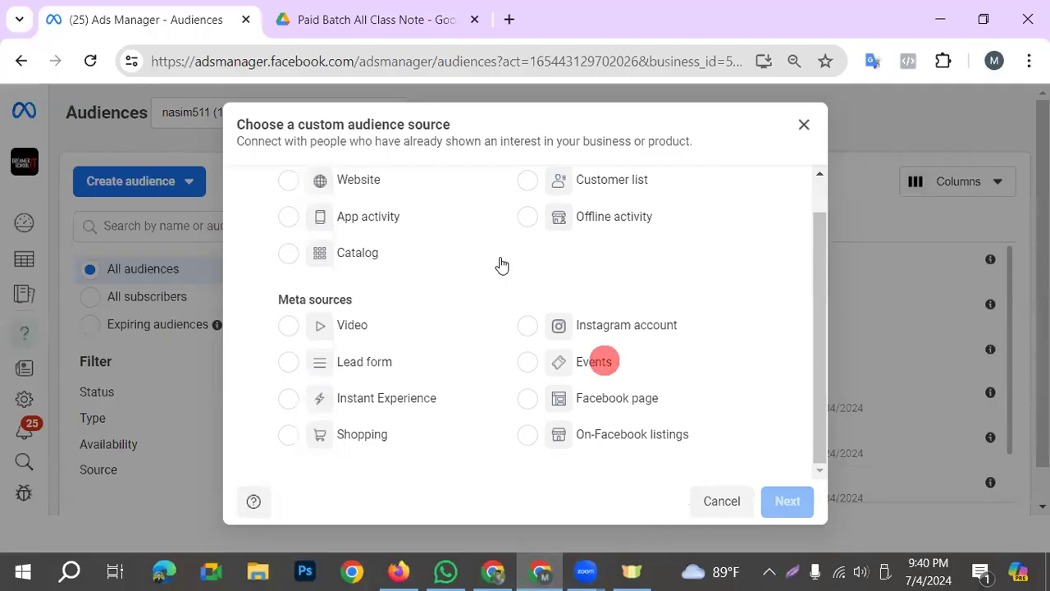
pyautogui.scroll(1, 541, 352)
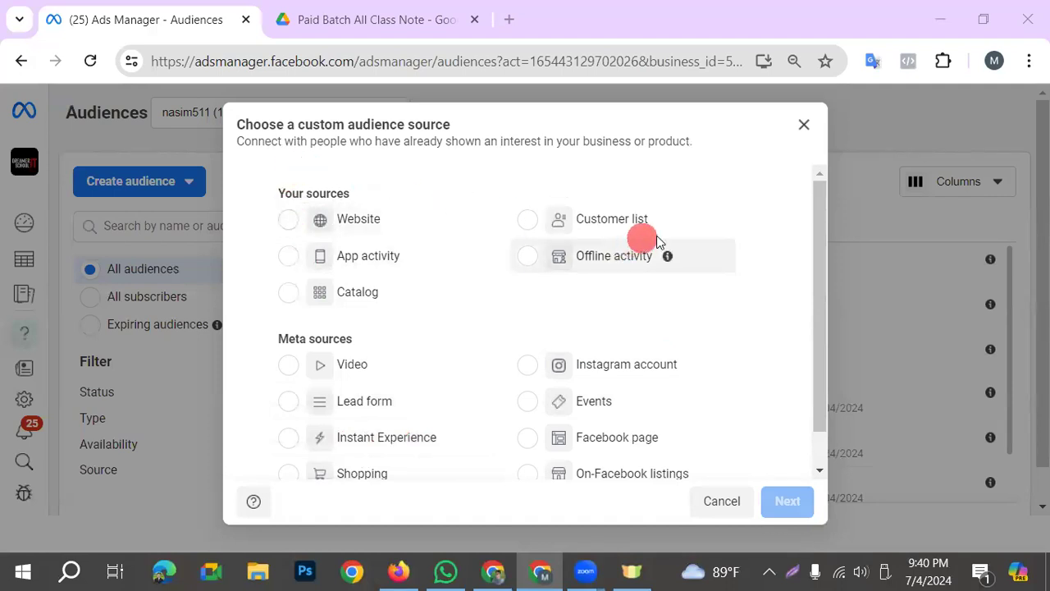
pyautogui.click(297, 227)
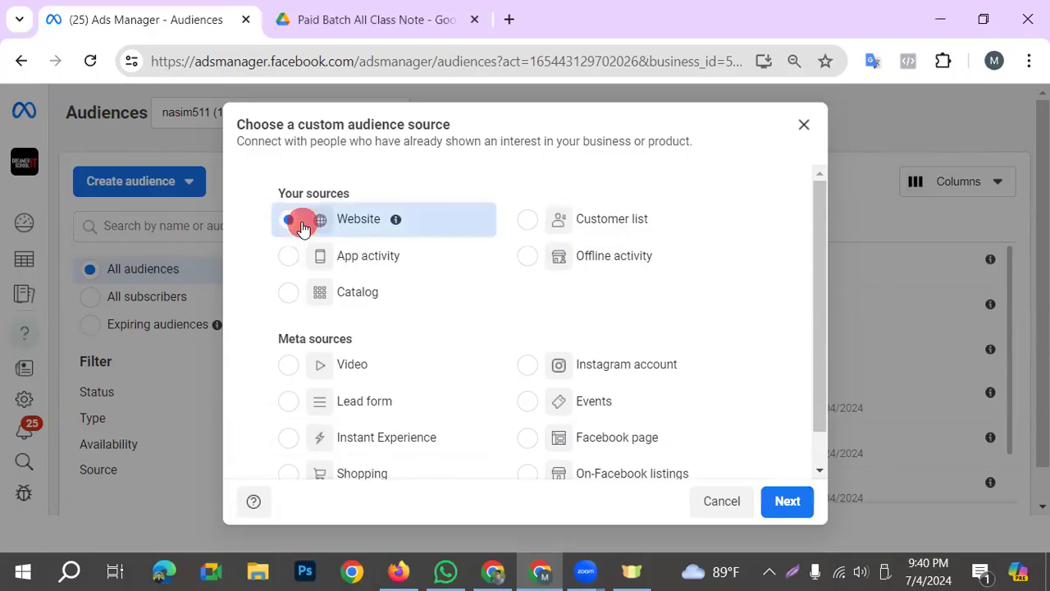
pyautogui.click(800, 501)
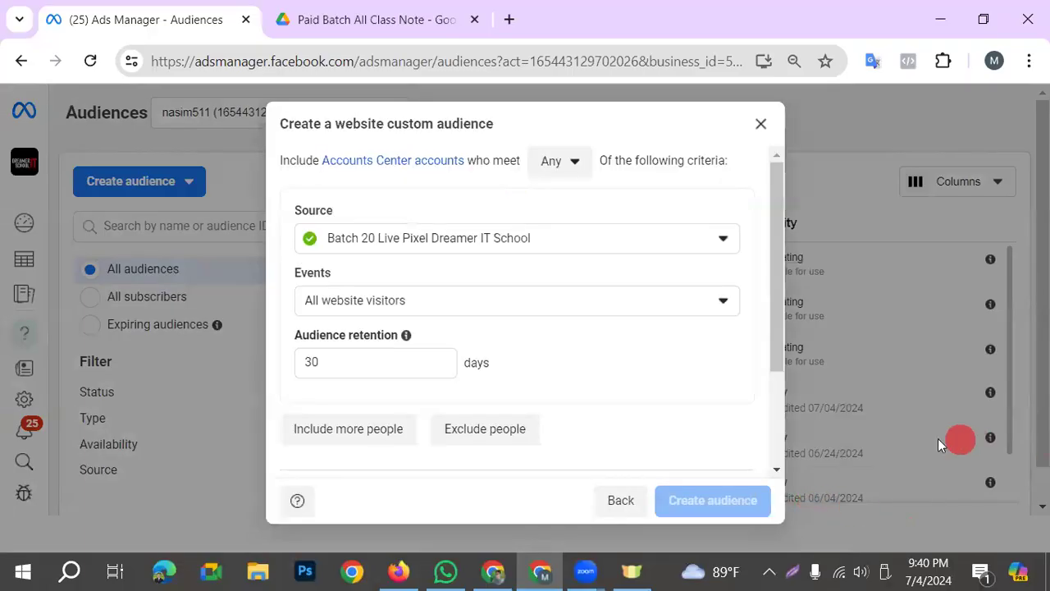
# Use the Batch 20 Live Pixel Dreamer IT School pixel as the source and All website visitors as the event.
pyautogui.click(531, 242)
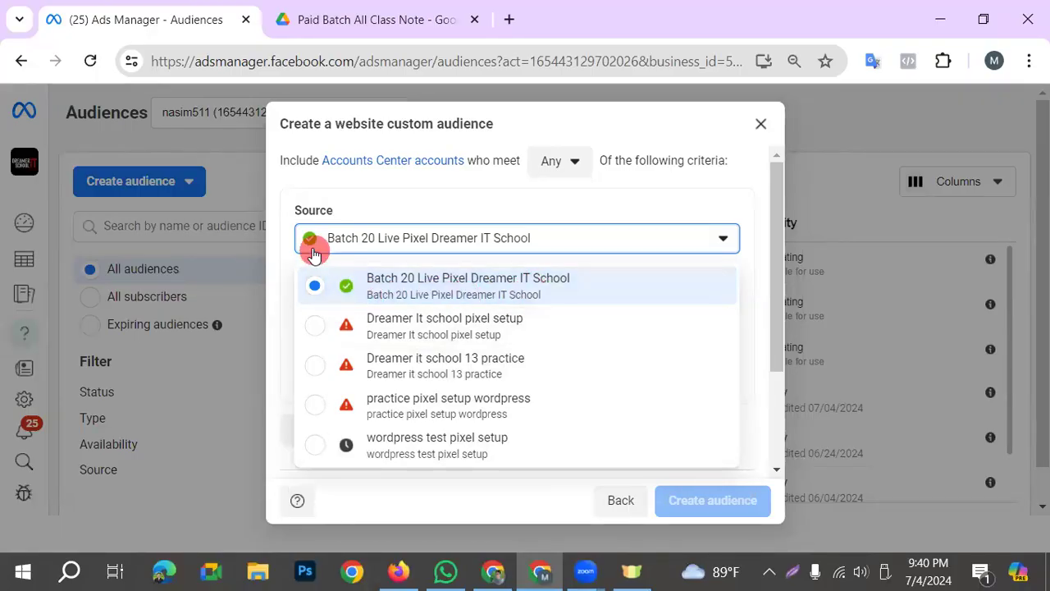
pyautogui.click(502, 293)
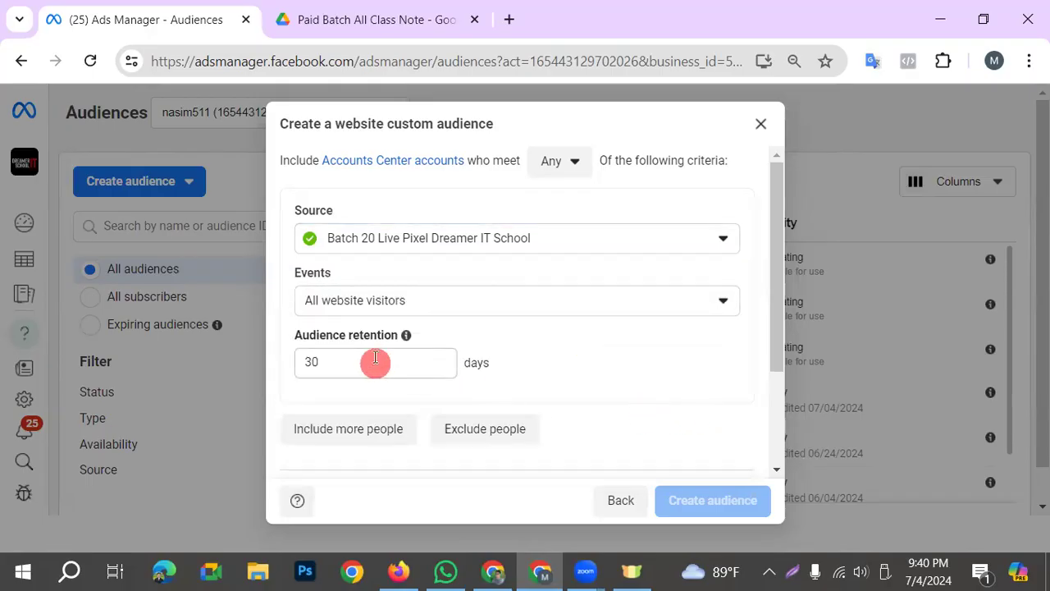
pyautogui.click(403, 301)
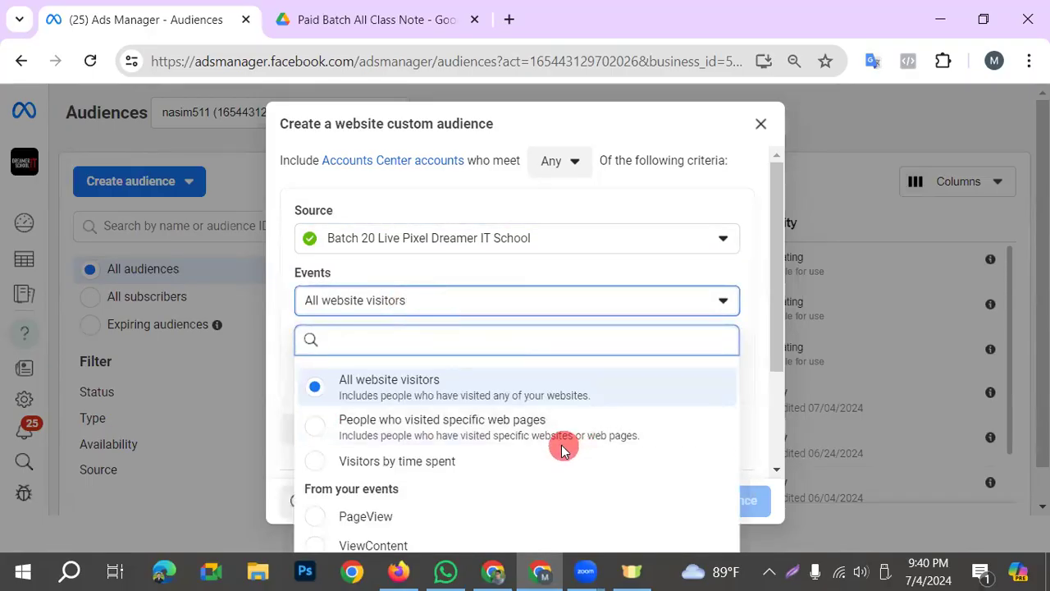
pyautogui.click(399, 520)
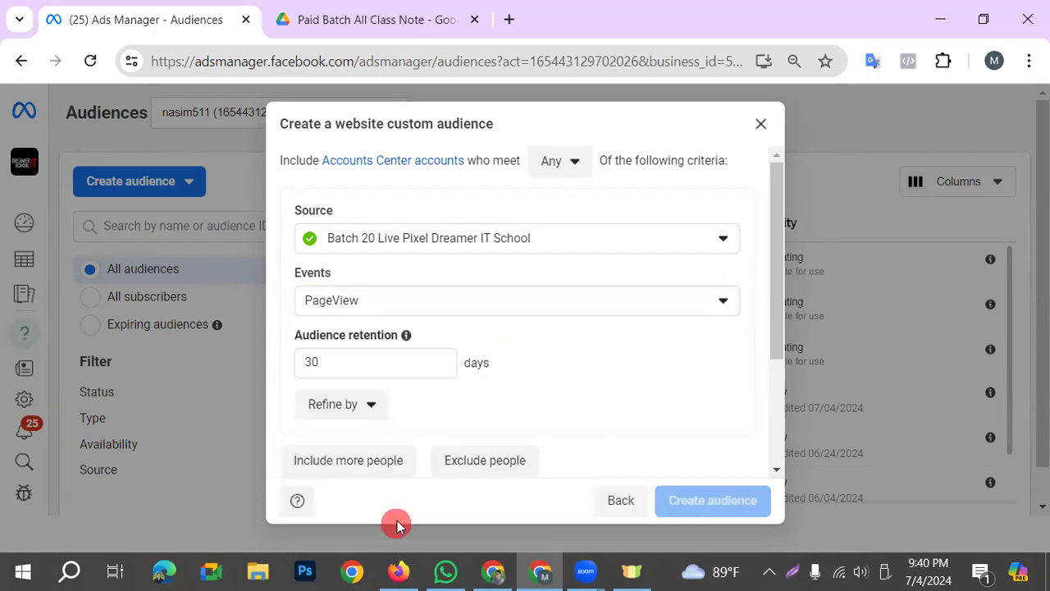
pyautogui.click(433, 307)
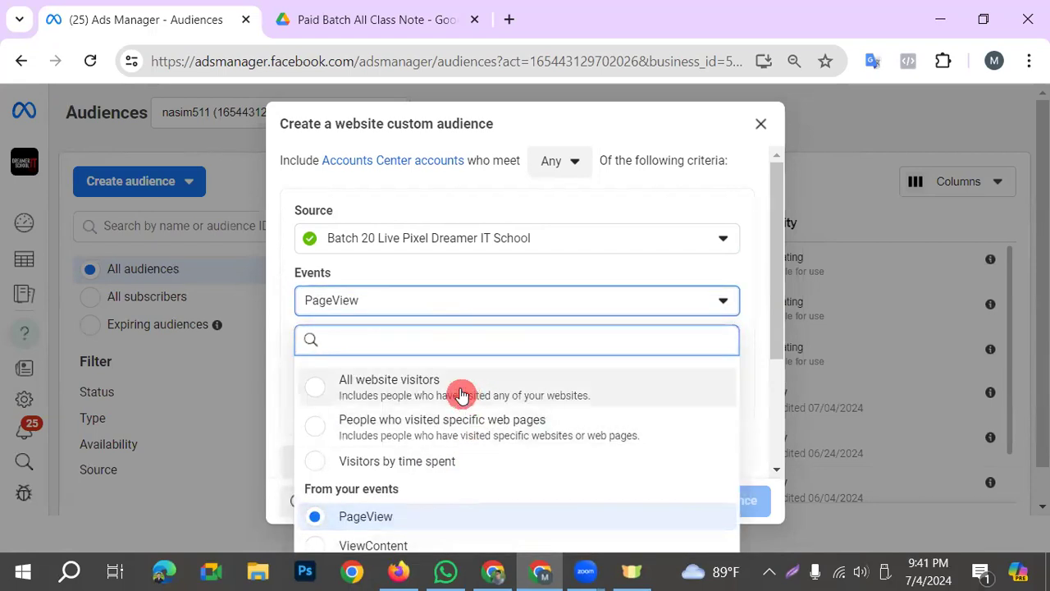
pyautogui.click(318, 400)
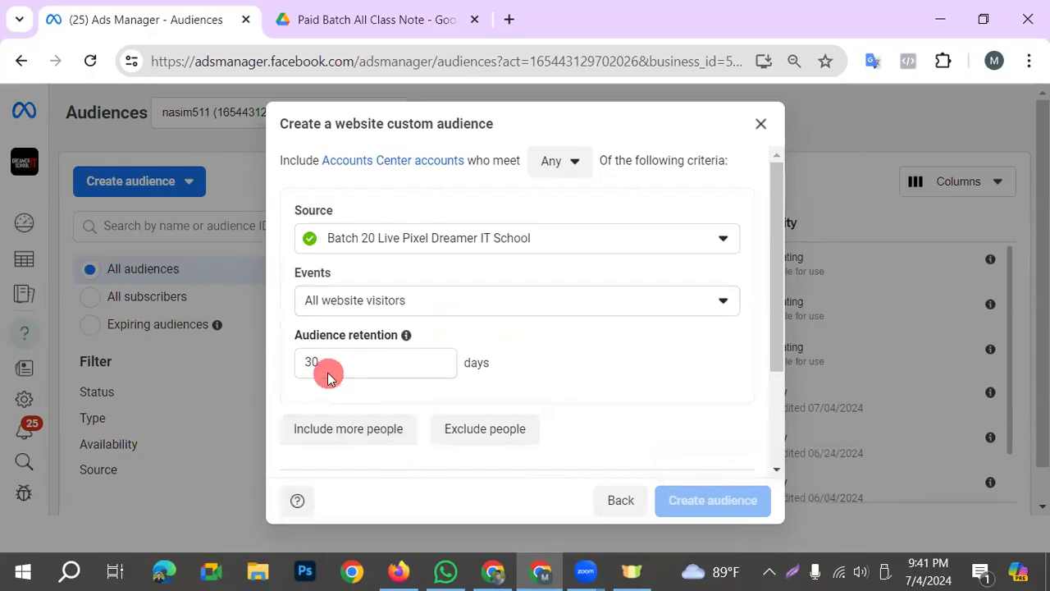
# Name the website audience "who visit my website", create it and close the confirmation.
pyautogui.click(336, 373)
pyautogui.scroll(-2, 529, 464)
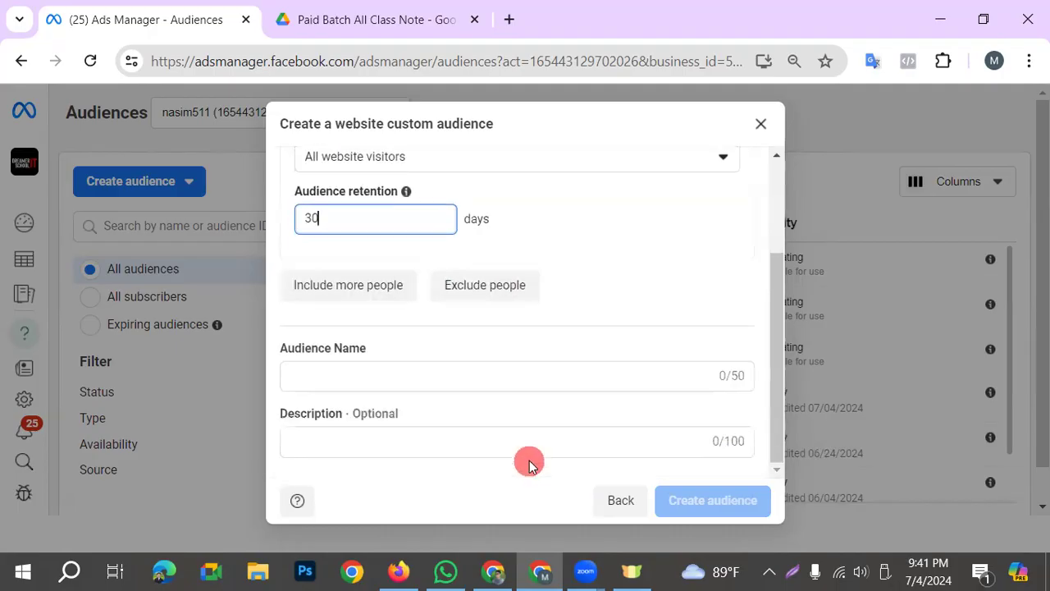
pyautogui.scroll(2, 414, 373)
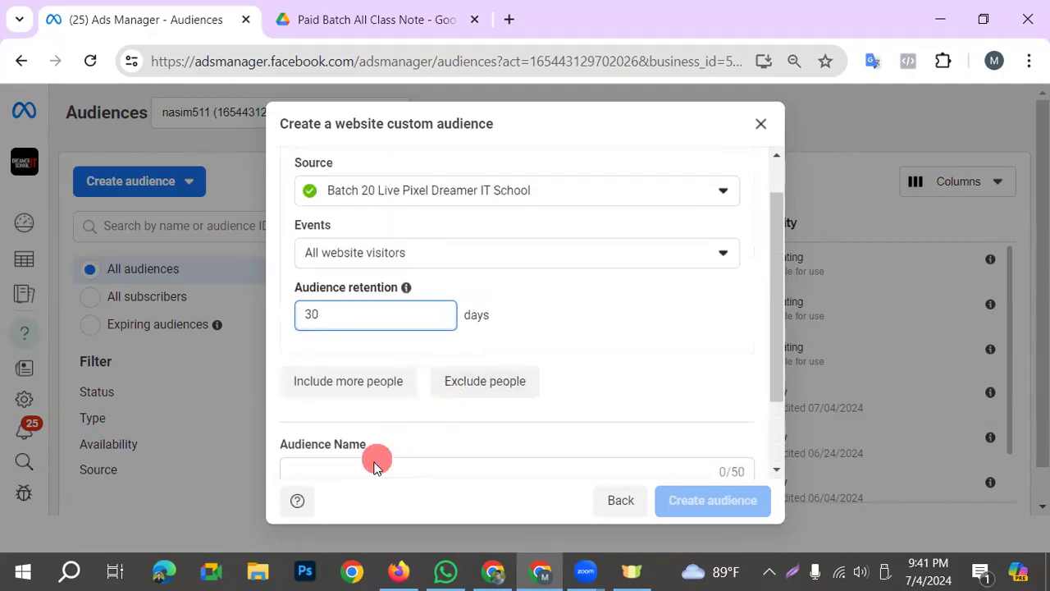
pyautogui.scroll(-2, 377, 464)
pyautogui.click(385, 395)
pyautogui.click(433, 374)
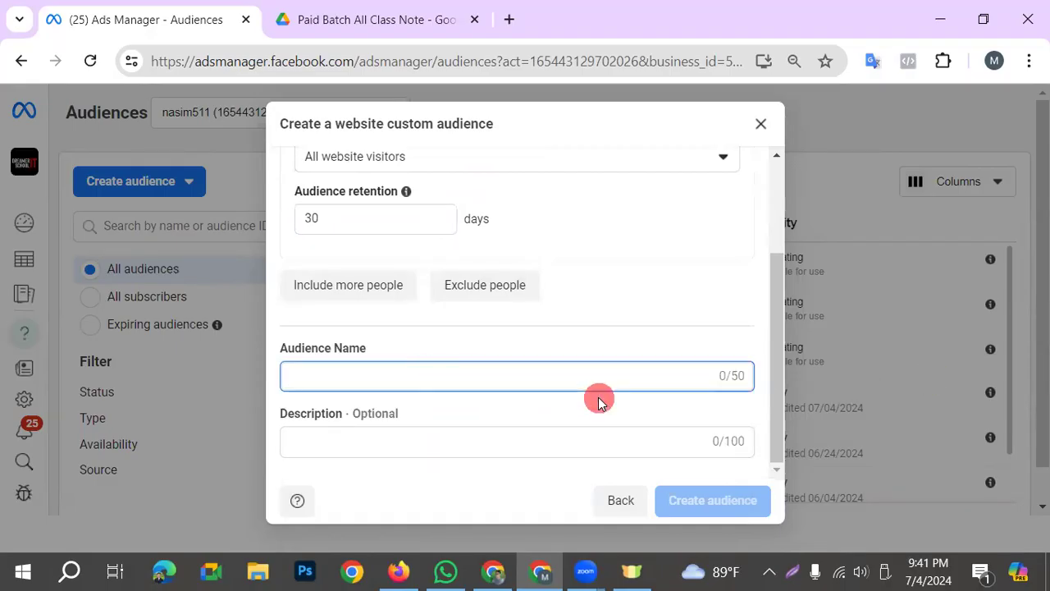
pyautogui.write('who visit my website')
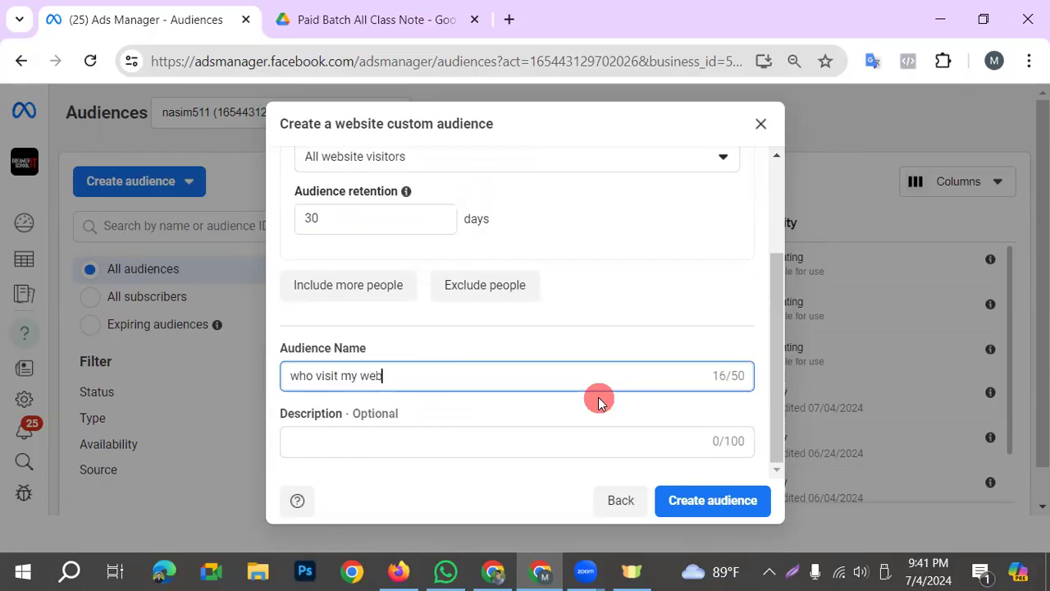
pyautogui.click(724, 502)
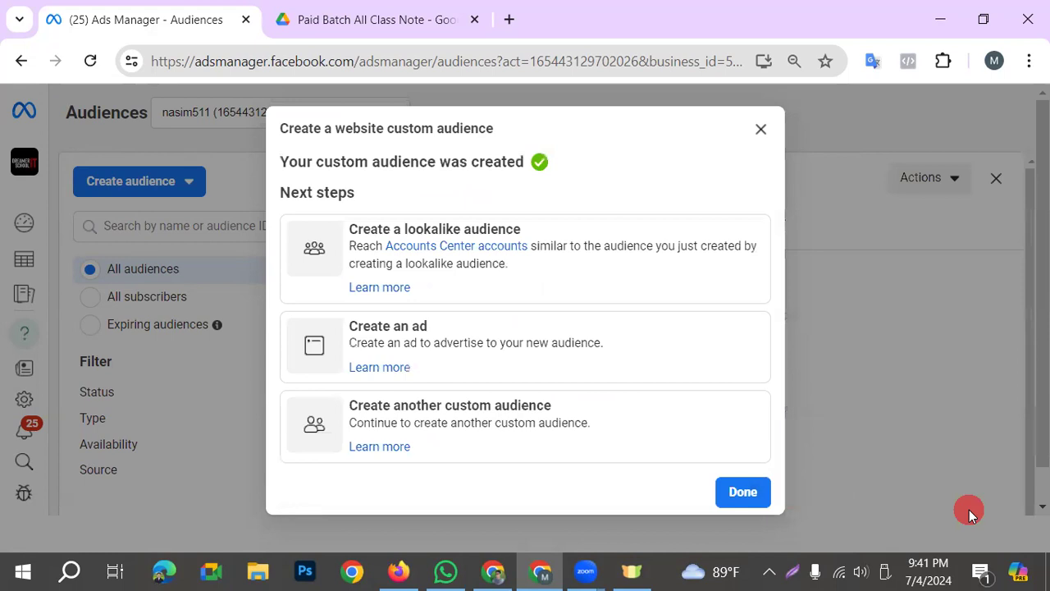
pyautogui.click(742, 492)
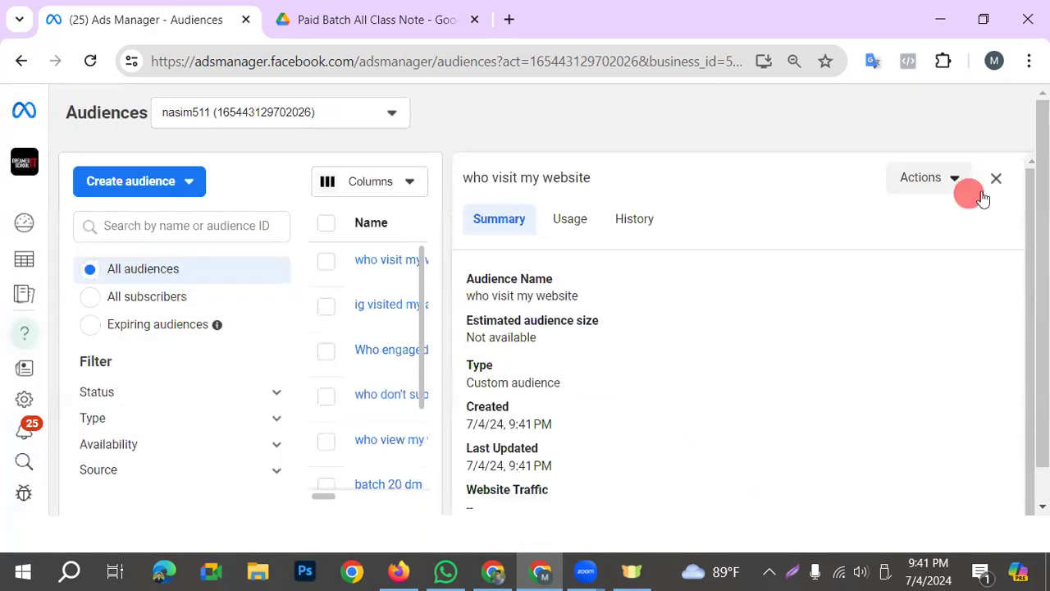
# Start another custom audience with Website as its source.
pyautogui.click(120, 182)
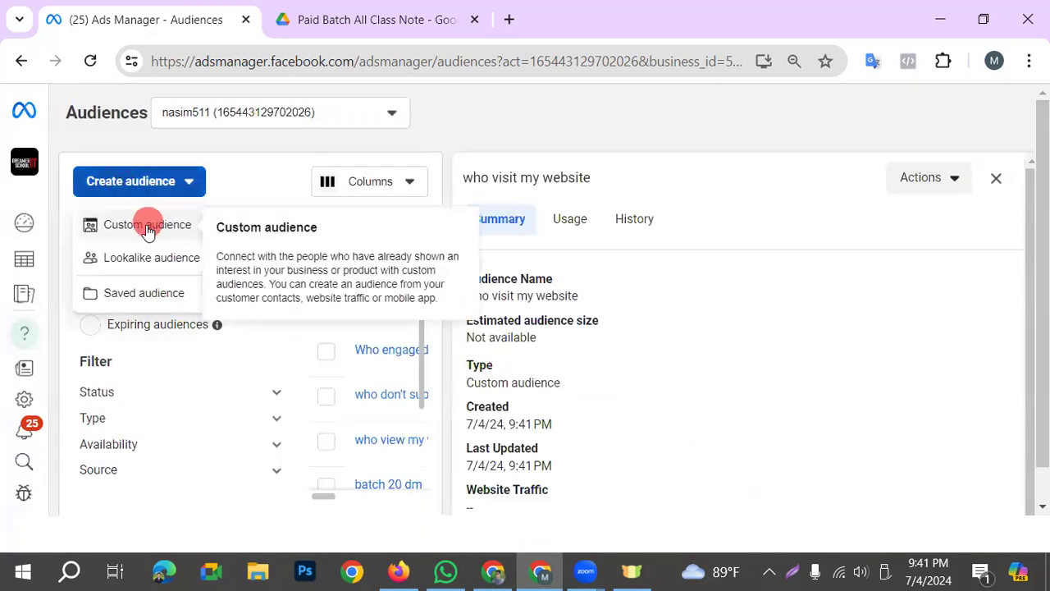
pyautogui.click(145, 223)
pyautogui.click(289, 220)
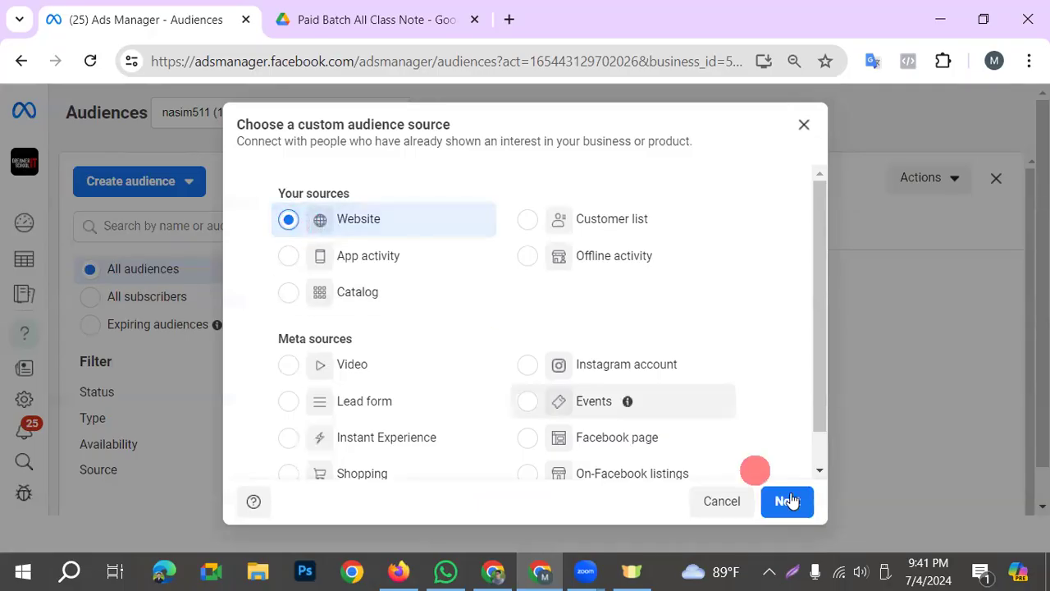
pyautogui.click(789, 502)
pyautogui.scroll(-2, 516, 434)
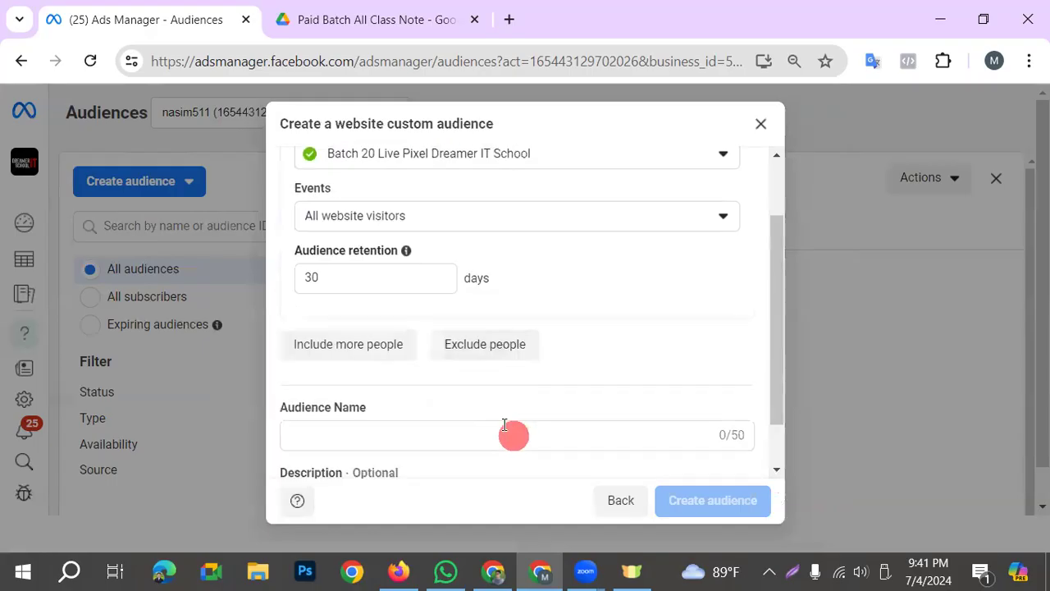
pyautogui.scroll(2, 480, 285)
# Try the event People who visited specific web pages and examine its URL condition options.
pyautogui.click(451, 304)
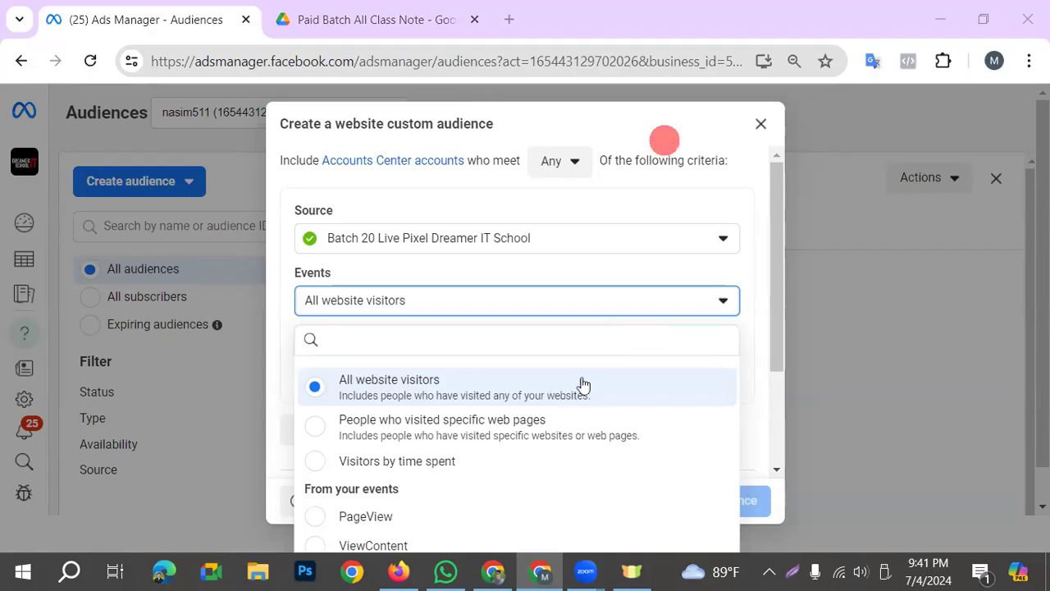
pyautogui.click(326, 426)
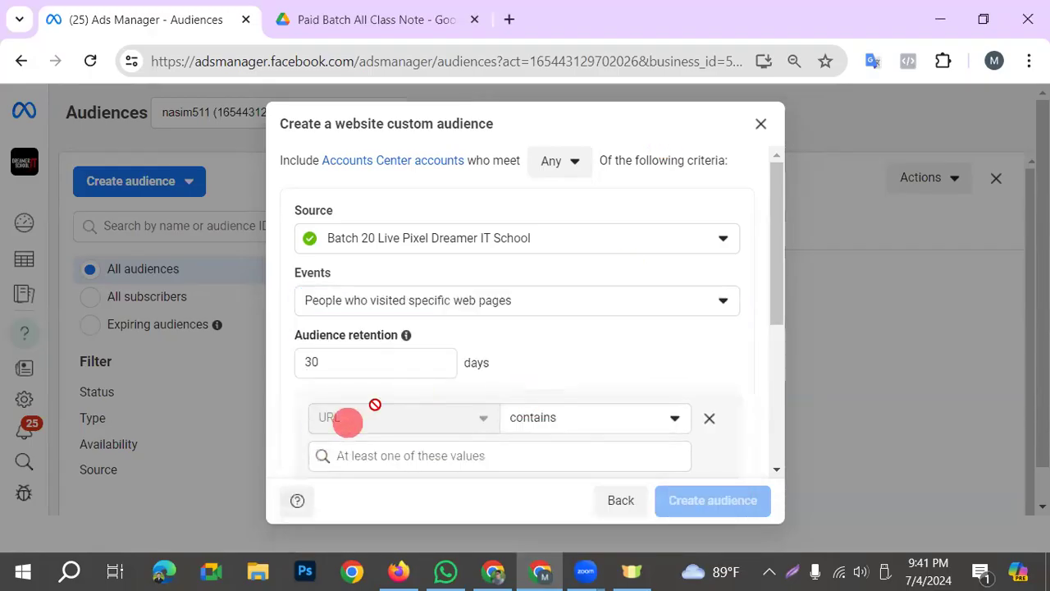
pyautogui.scroll(-3, 347, 421)
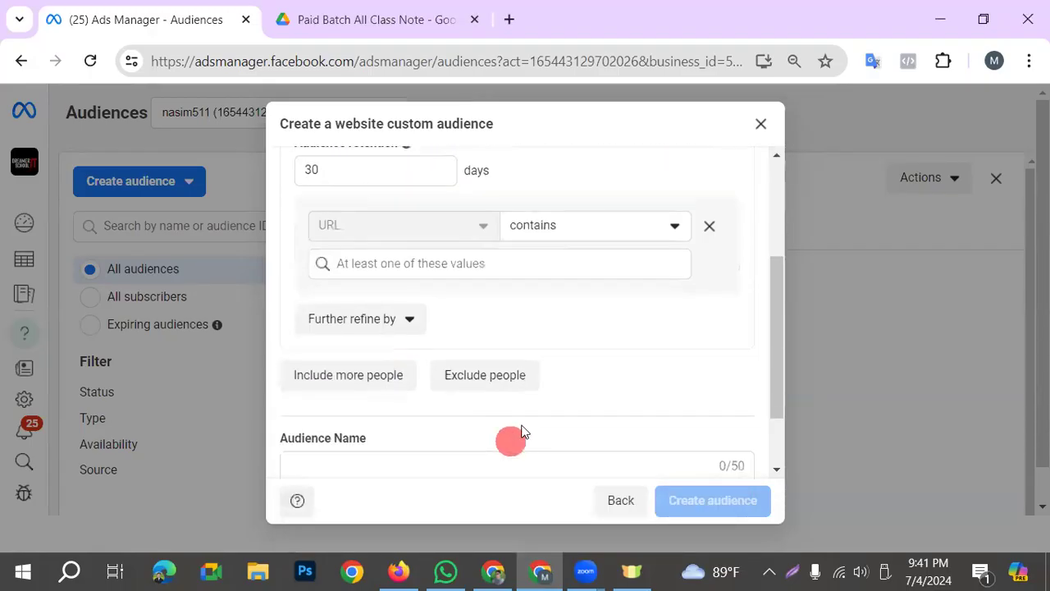
pyautogui.click(414, 263)
pyautogui.click(401, 275)
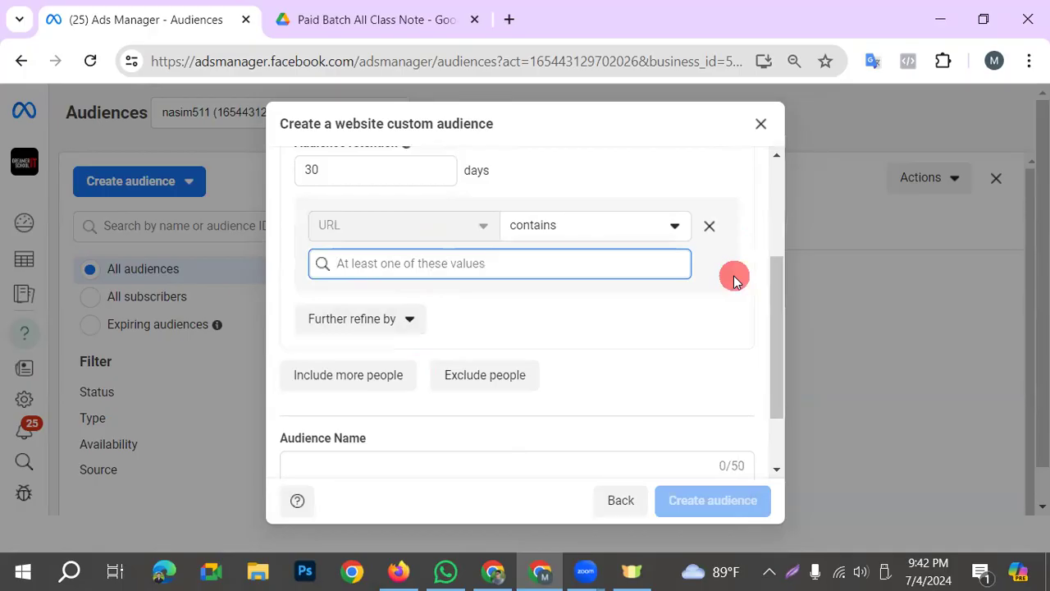
pyautogui.click(553, 223)
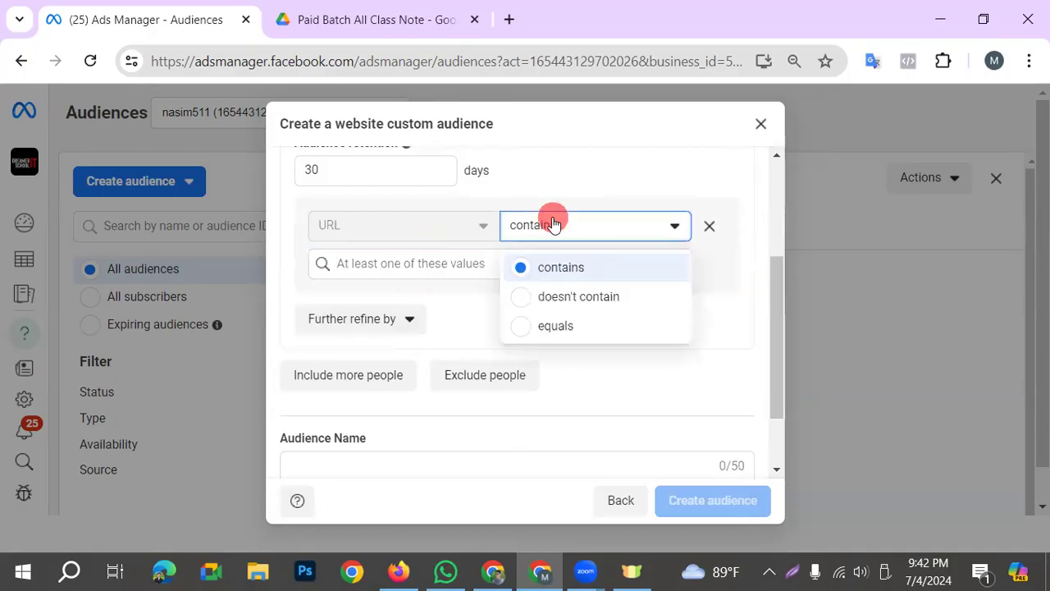
pyautogui.click(553, 225)
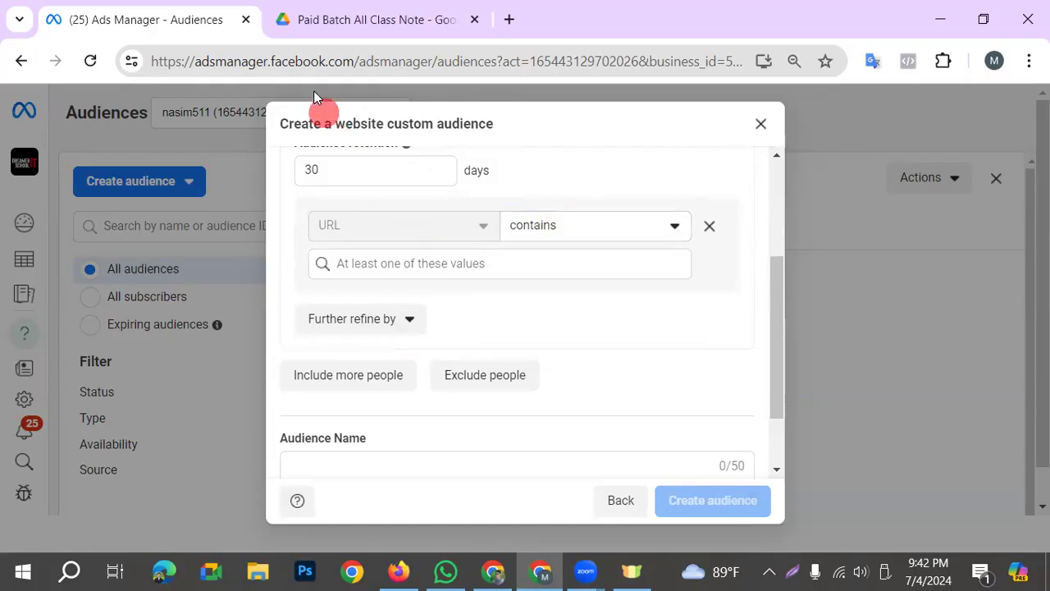
pyautogui.click(276, 357)
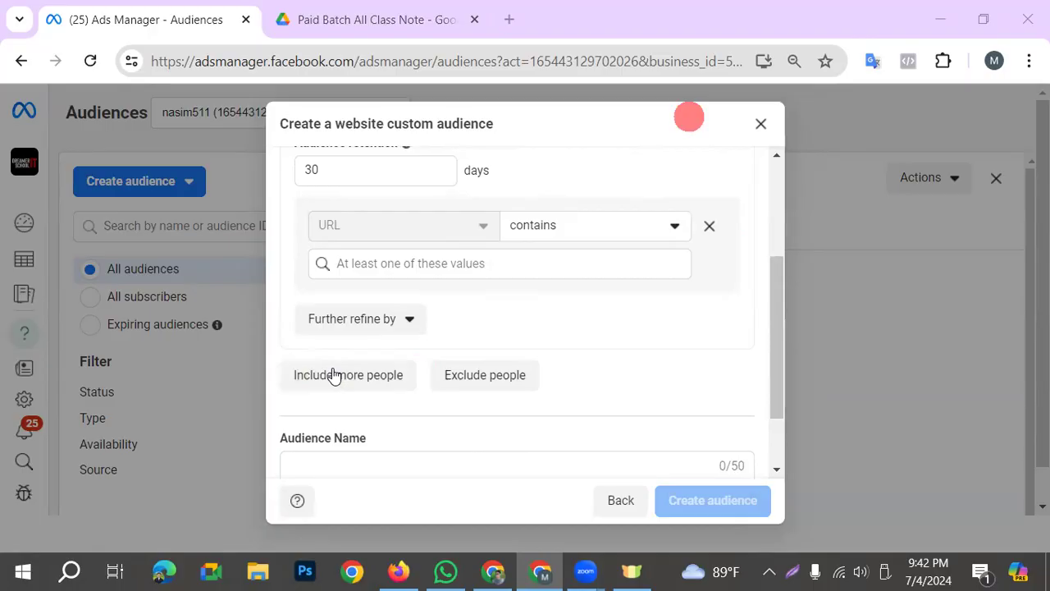
pyautogui.scroll(-1, 393, 344)
pyautogui.scroll(3, 435, 365)
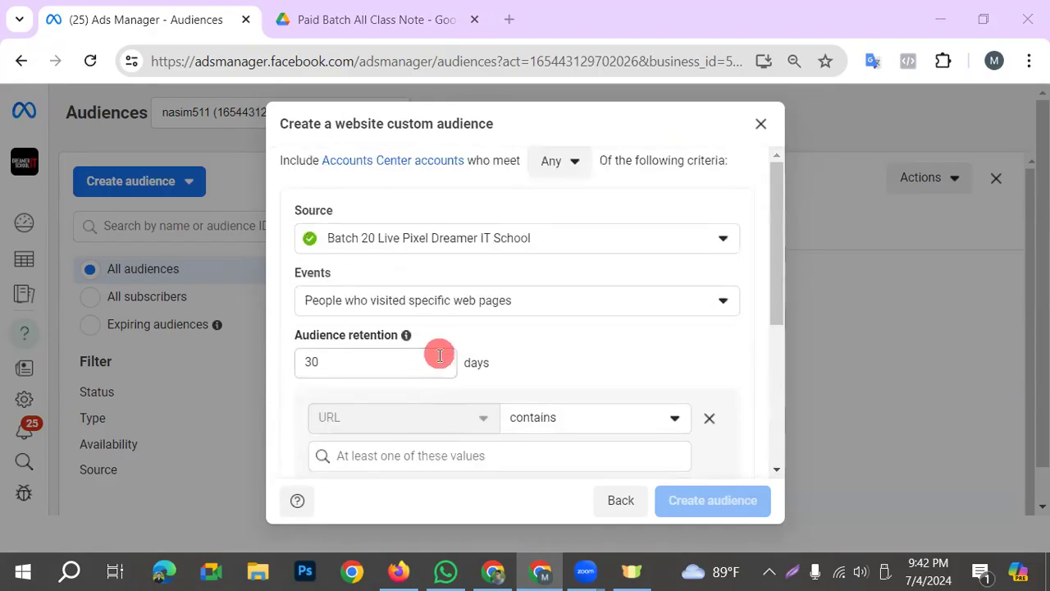
pyautogui.scroll(-1, 445, 358)
# Set the website audience's event to ViewContent.
pyautogui.click(492, 214)
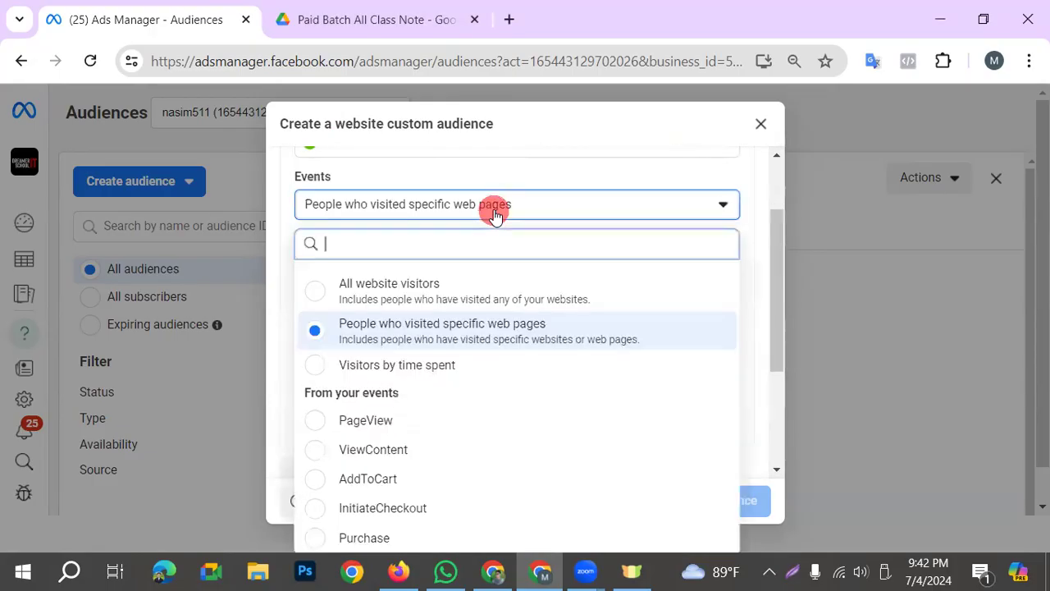
pyautogui.click(394, 425)
pyautogui.scroll(-1, 435, 406)
pyautogui.click(369, 375)
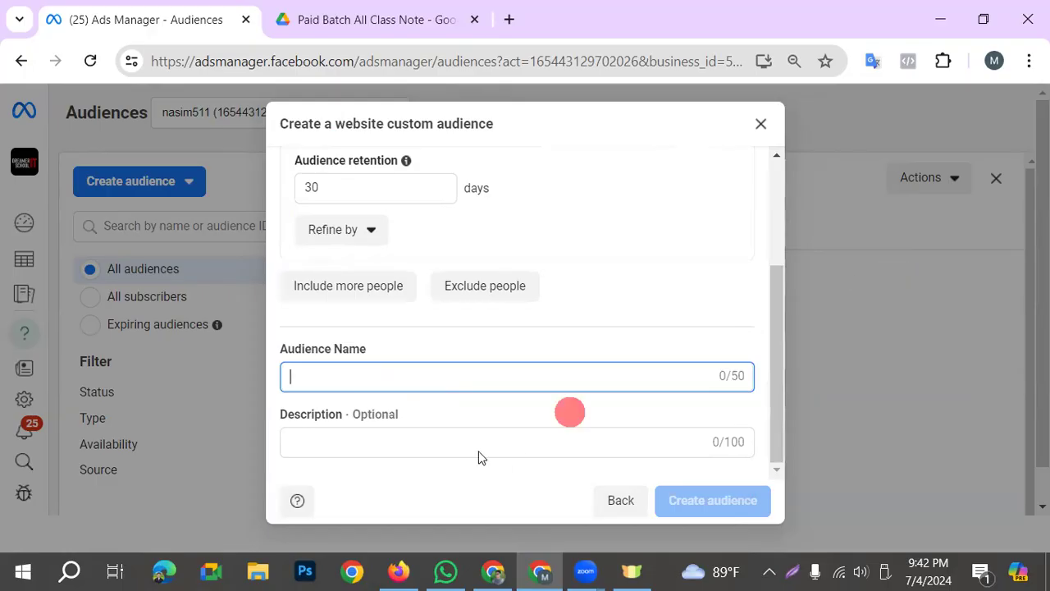
pyautogui.scroll(3, 525, 418)
pyautogui.click(441, 302)
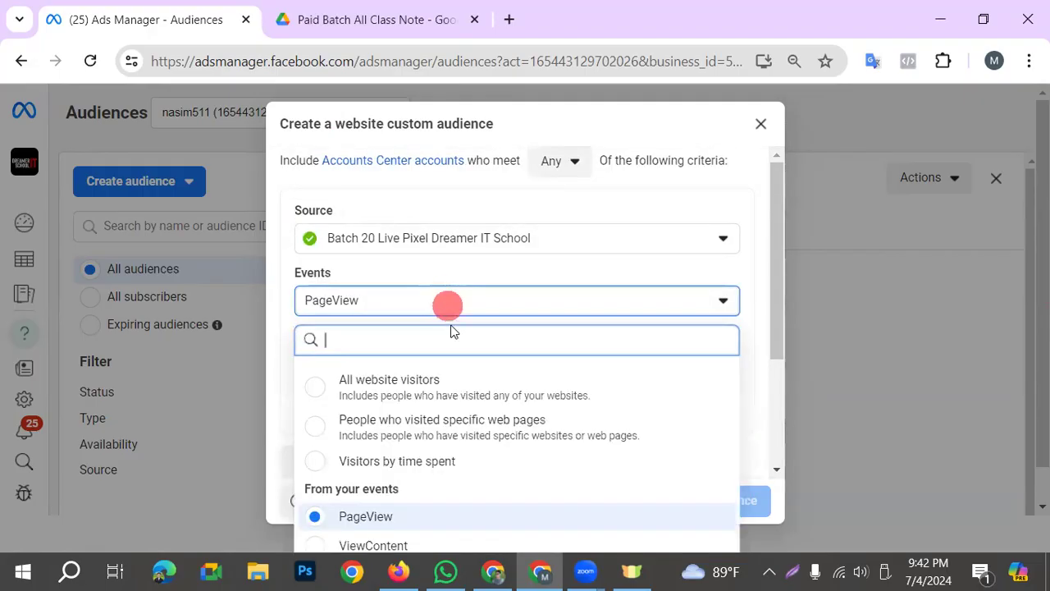
pyautogui.click(410, 541)
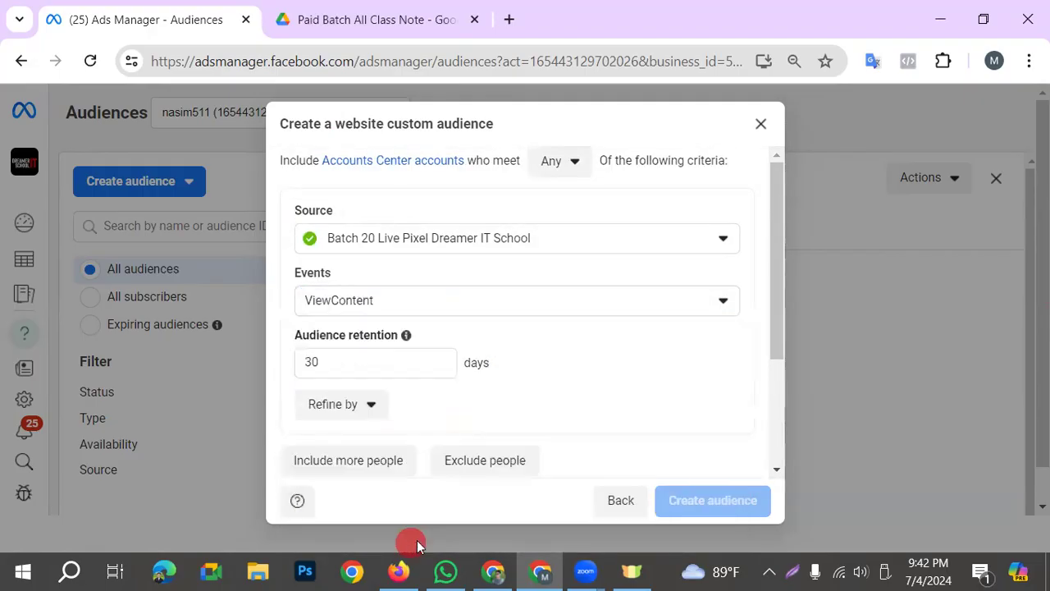
# Name the ViewContent audience "who viewcontent my product" and create it.
pyautogui.scroll(-1, 632, 359)
pyautogui.click(387, 454)
pyautogui.scroll(-1, 541, 377)
pyautogui.write('who viewcontent my')
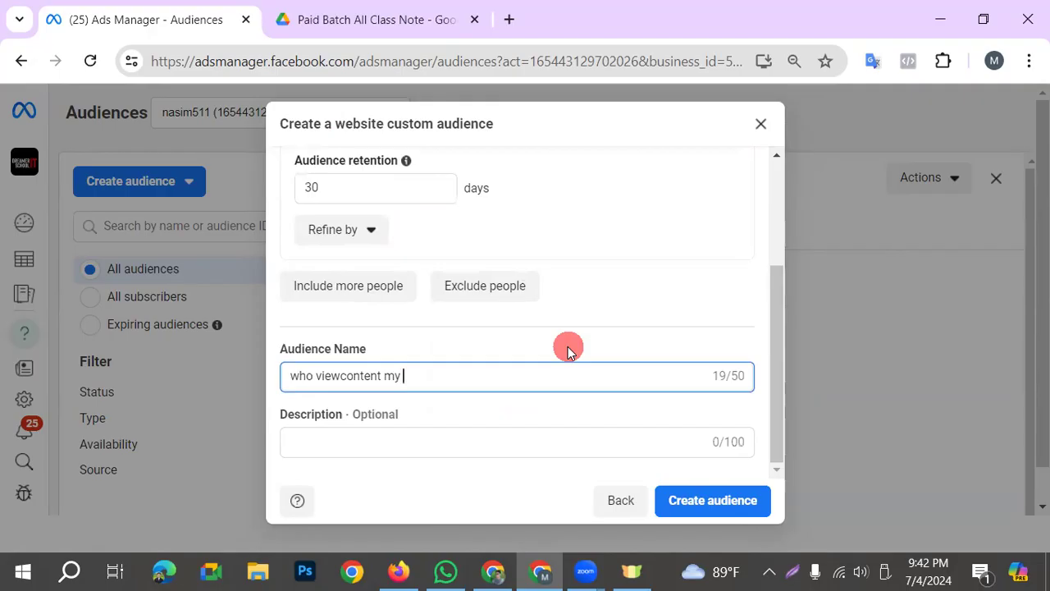
pyautogui.write('prodcut')
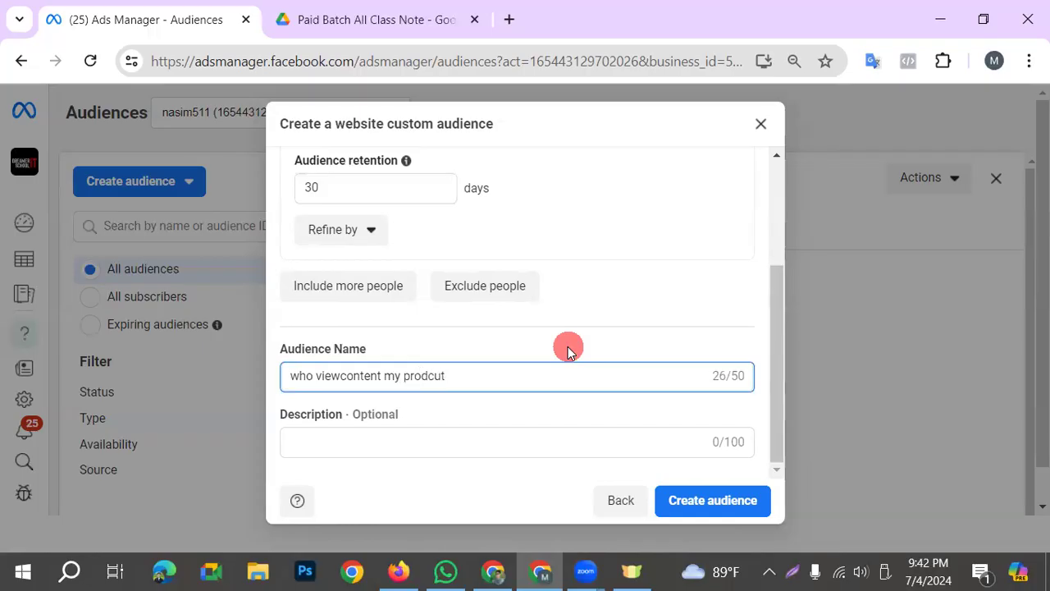
pyautogui.press('BackSpace')
pyautogui.press('BackSpace')
pyautogui.press('BackSpace')
pyautogui.press('BackSpace')
pyautogui.write('duct')
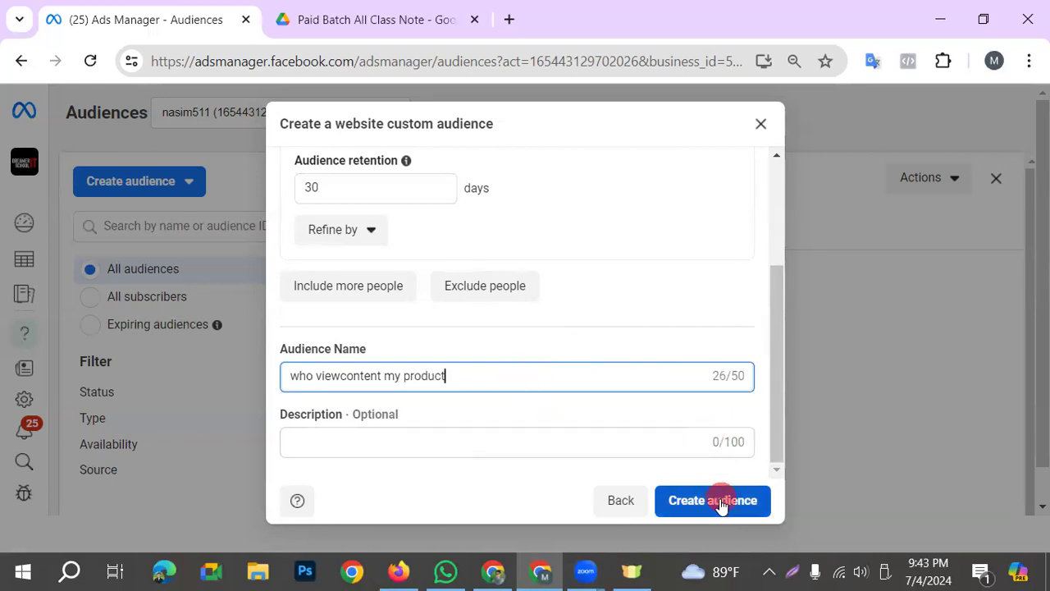
pyautogui.click(754, 502)
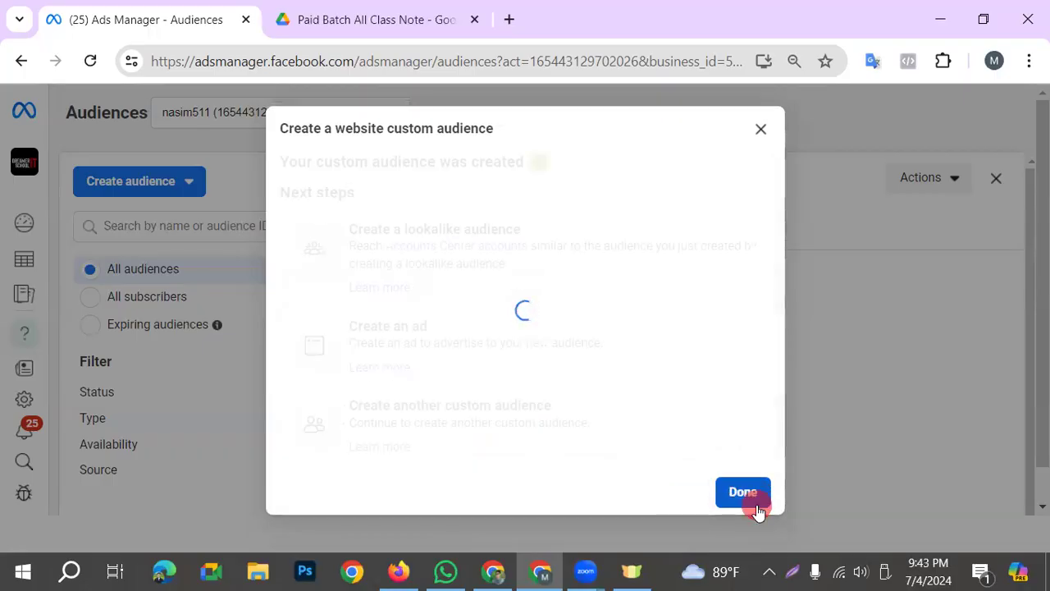
# Close the creation confirmation and start another custom audience with Website as its source.
pyautogui.click(764, 498)
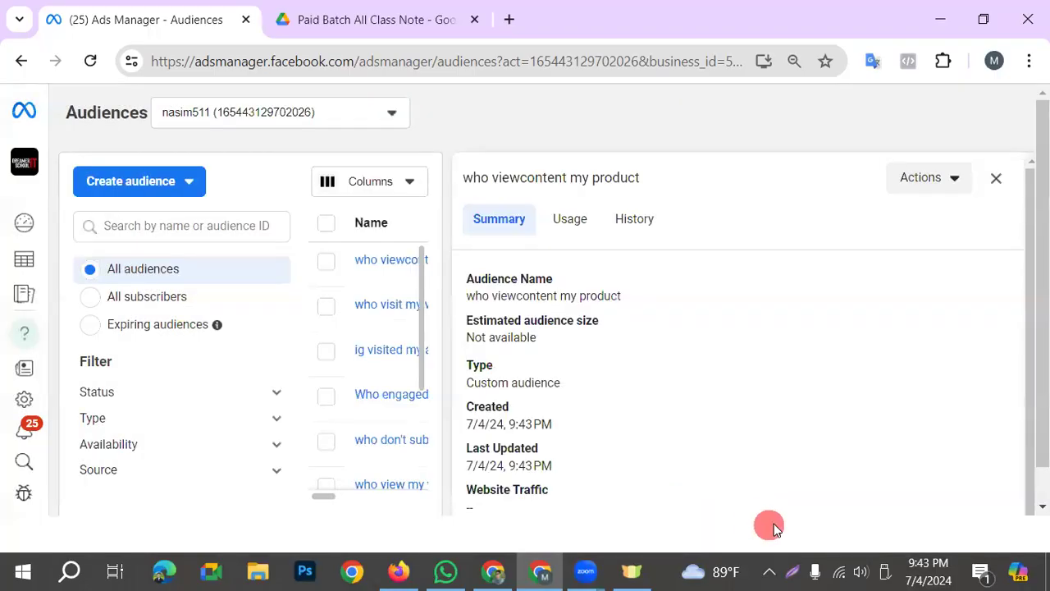
pyautogui.click(119, 180)
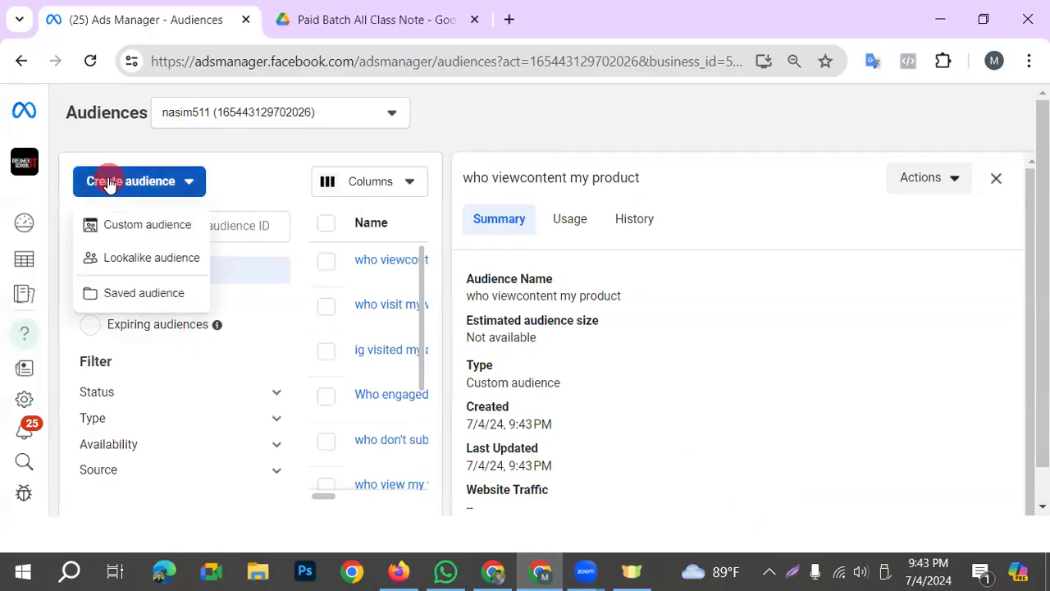
pyautogui.click(156, 223)
pyautogui.click(288, 219)
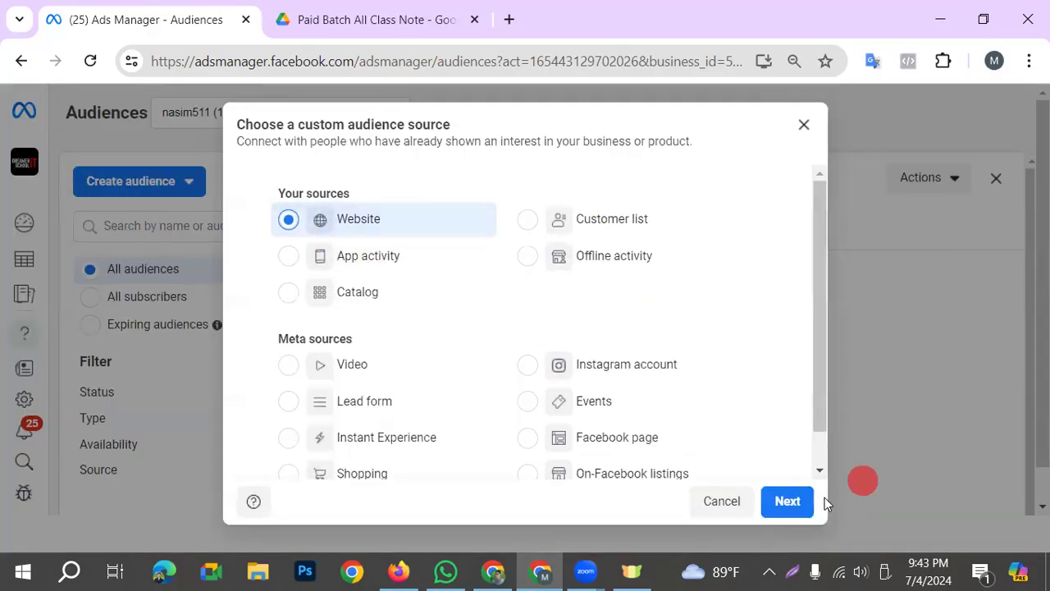
pyautogui.click(789, 500)
# Set the new website audience's event to AddToCart.
pyautogui.scroll(-3, 541, 385)
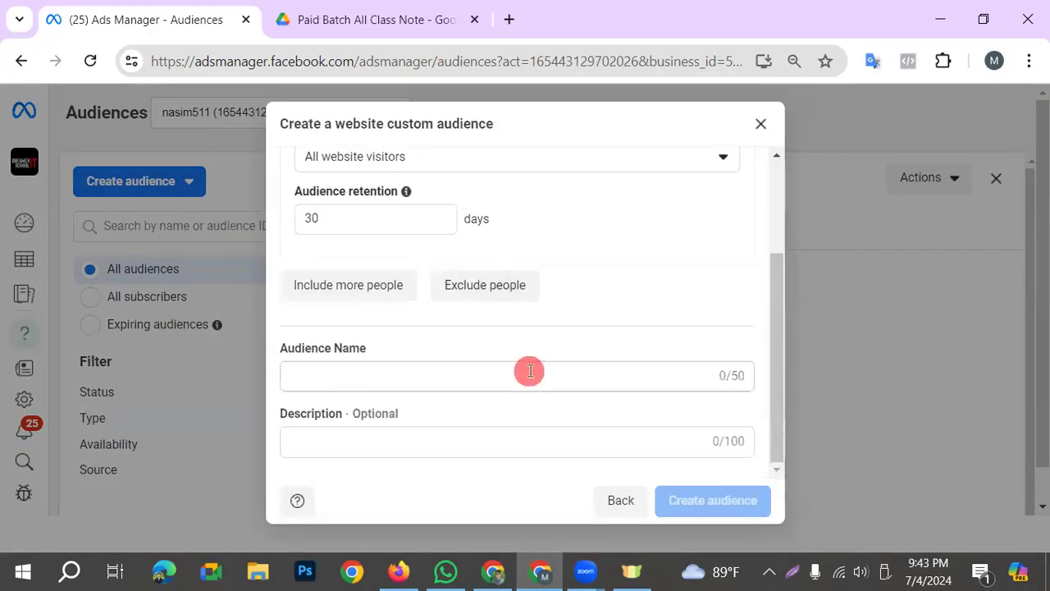
pyautogui.scroll(3, 408, 216)
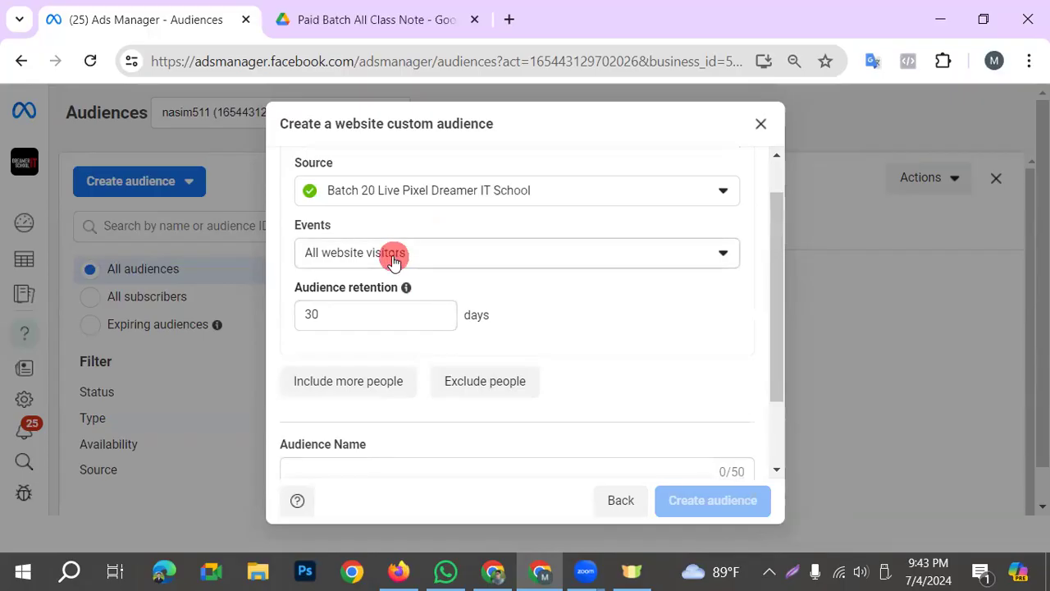
pyautogui.click(393, 256)
pyautogui.click(405, 529)
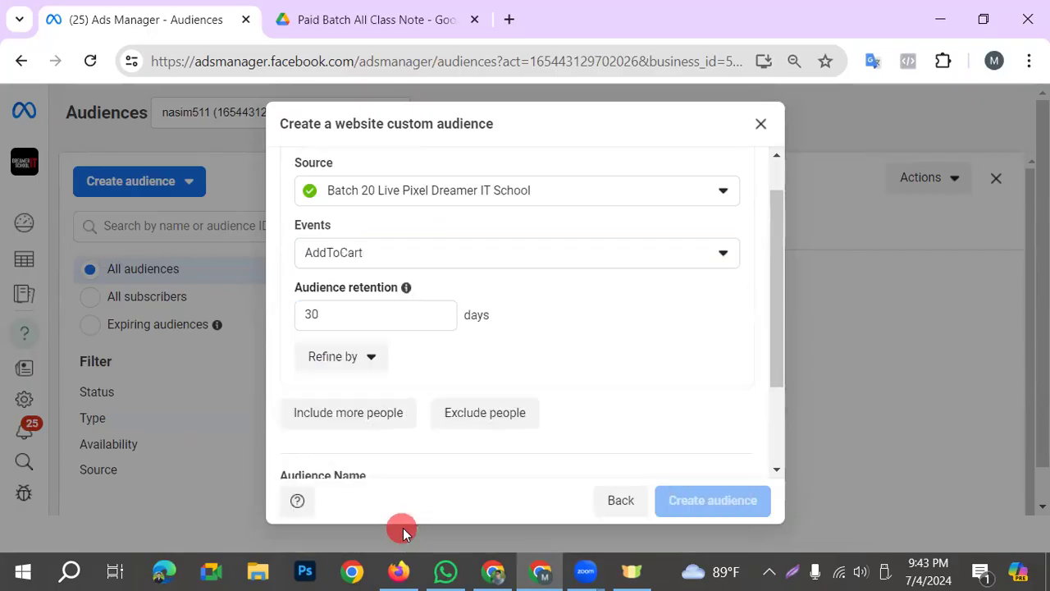
pyautogui.click(405, 324)
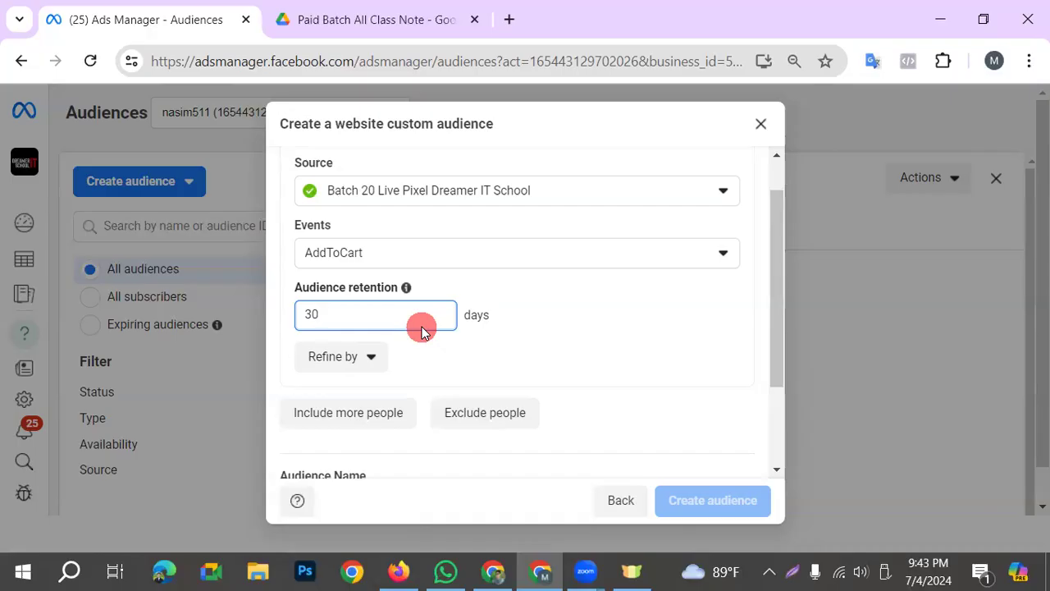
pyautogui.scroll(-2, 432, 328)
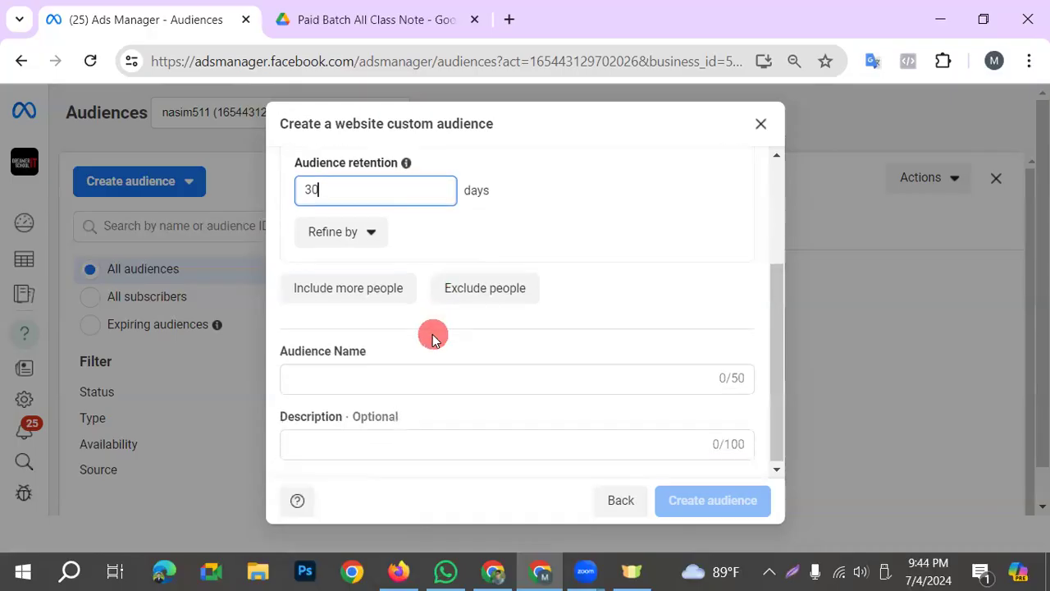
pyautogui.scroll(1, 431, 404)
pyautogui.scroll(2, 424, 406)
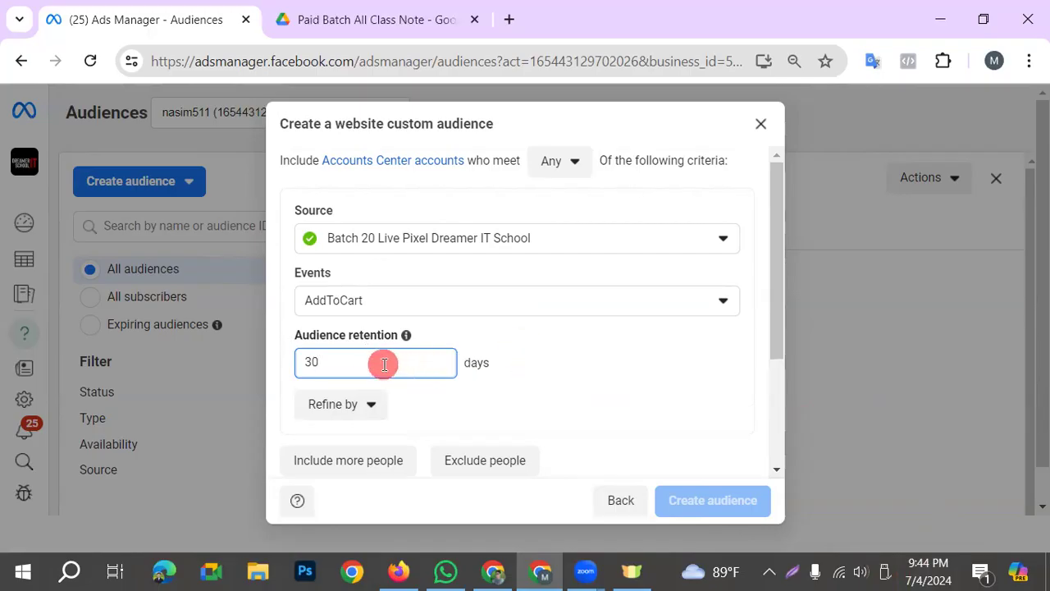
pyautogui.doubleClick(306, 362)
pyautogui.click(336, 364)
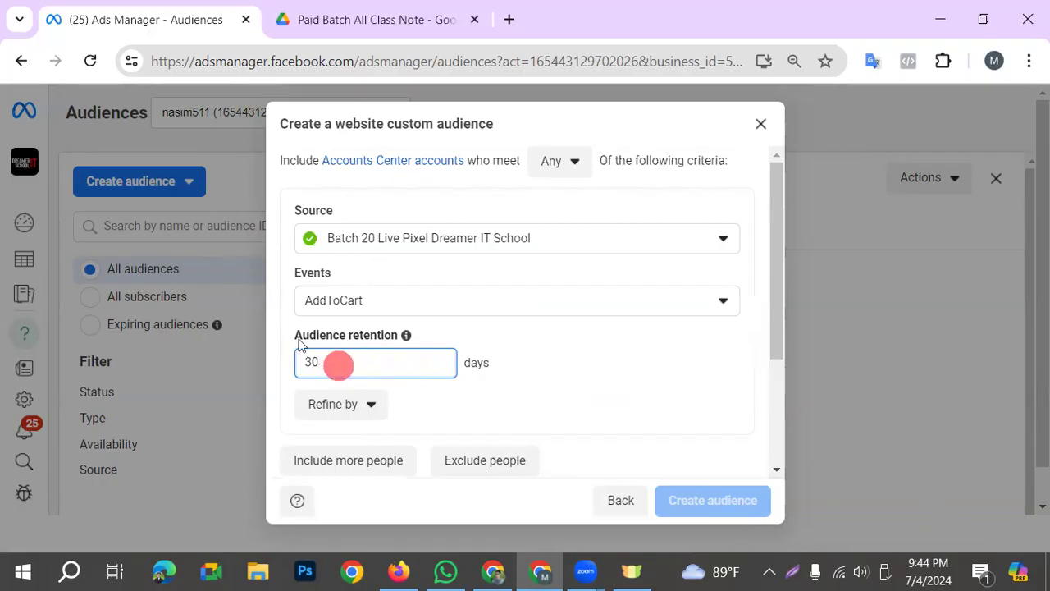
# Name the AddToCart audience "who add to cart my web" and create it.
pyautogui.scroll(-3, 375, 403)
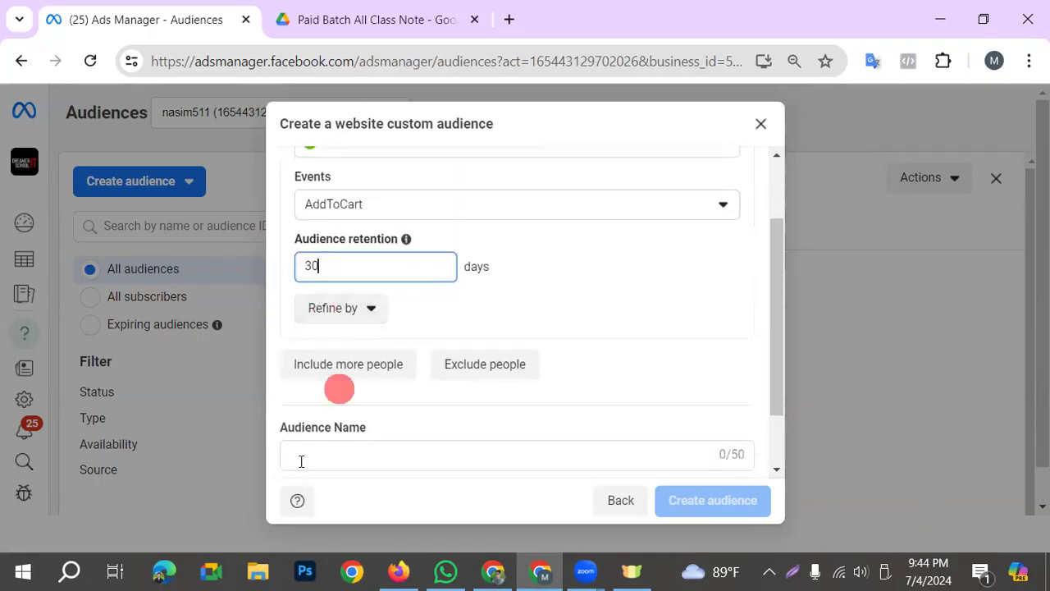
pyautogui.scroll(-1, 394, 336)
pyautogui.click(382, 385)
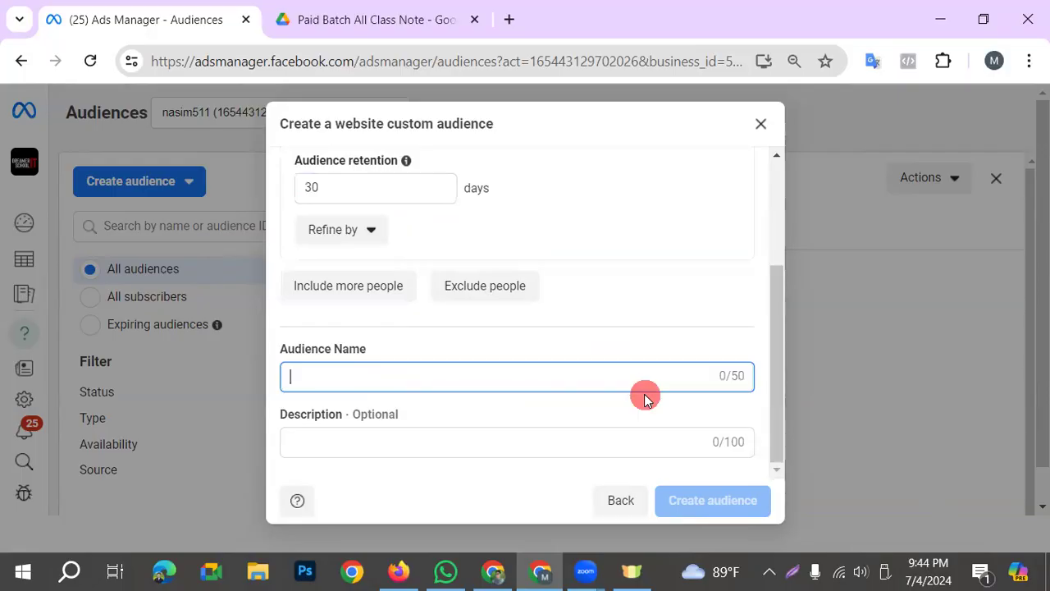
pyautogui.write('who ')
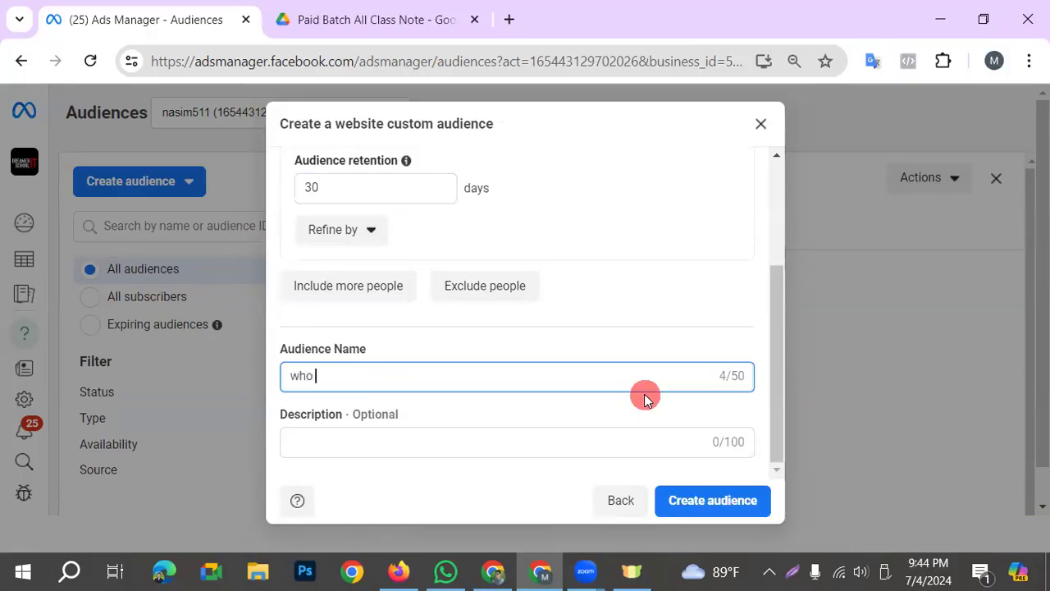
pyautogui.write('add to cart my web')
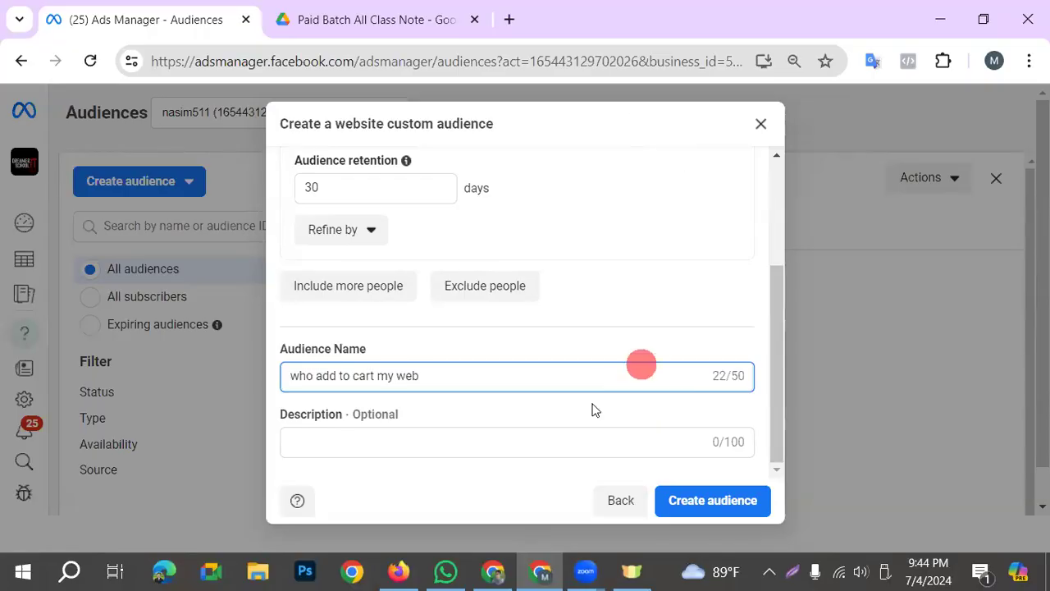
pyautogui.click(712, 501)
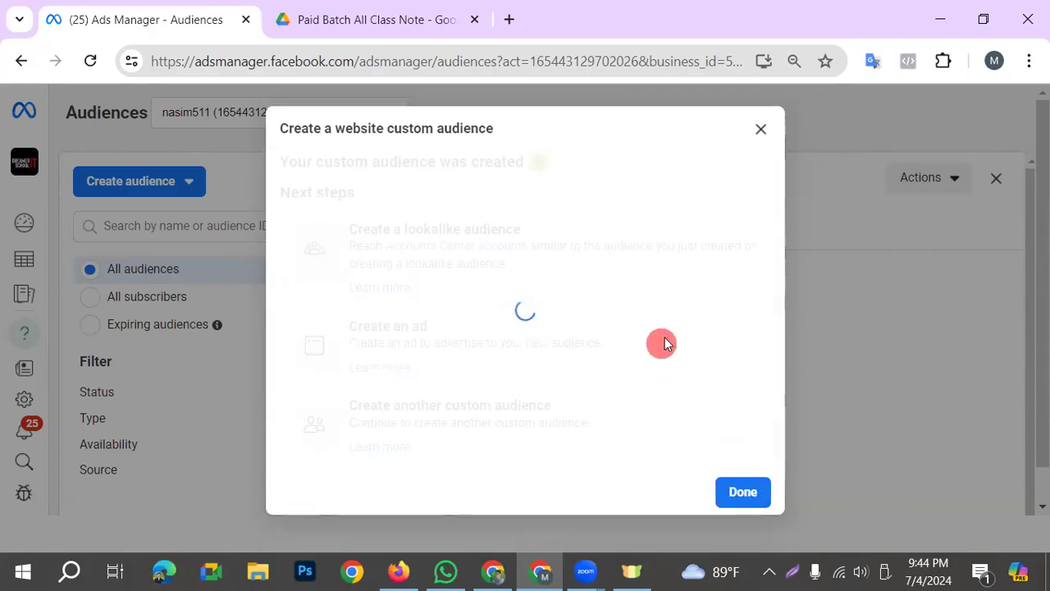
pyautogui.click(755, 492)
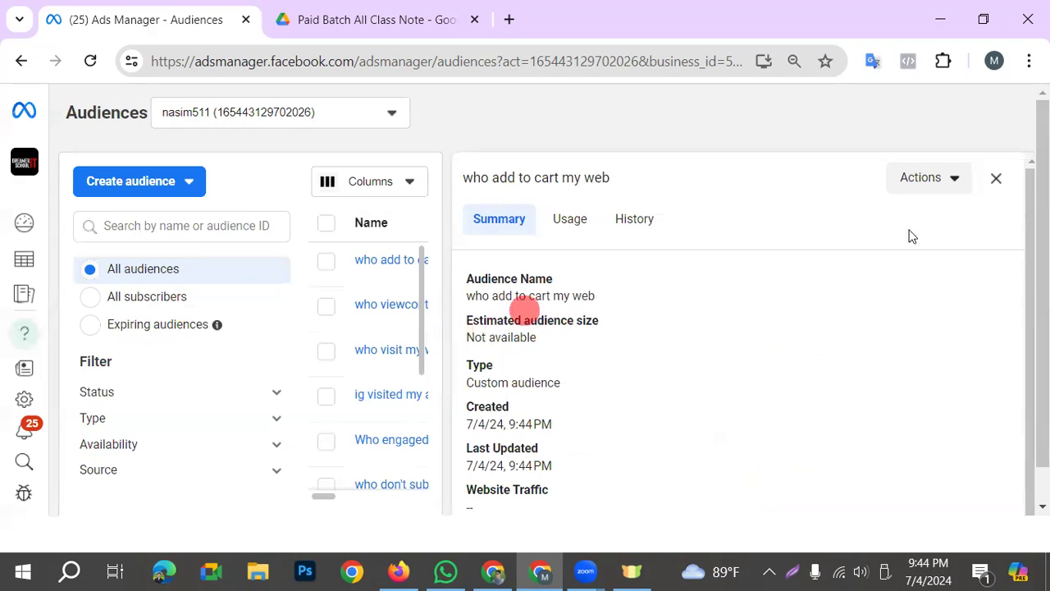
# Begin a further custom audience based on the Website source.
pyautogui.click(95, 187)
pyautogui.click(136, 232)
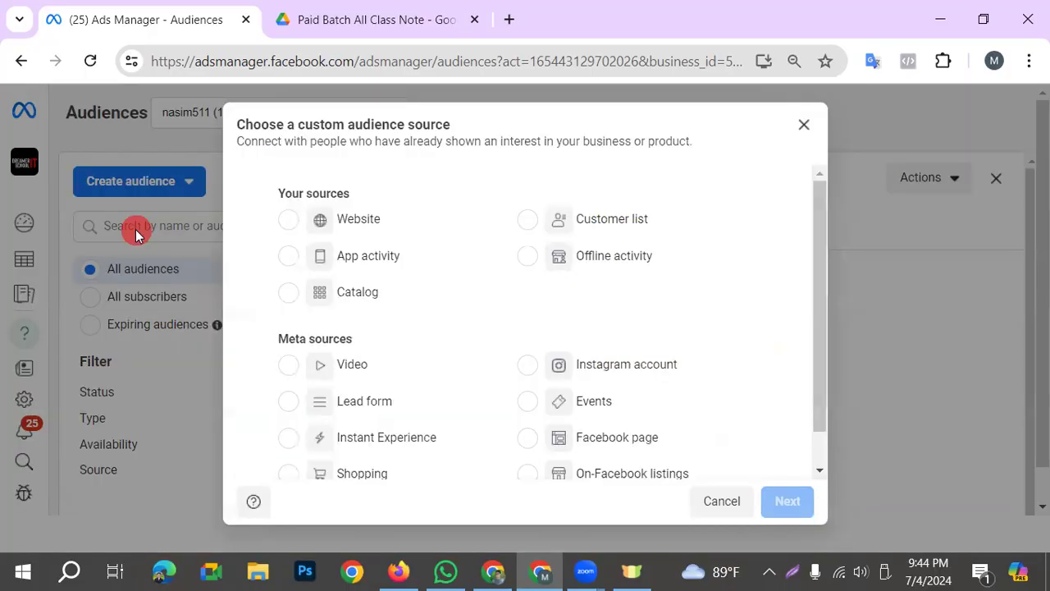
pyautogui.scroll(-1, 533, 406)
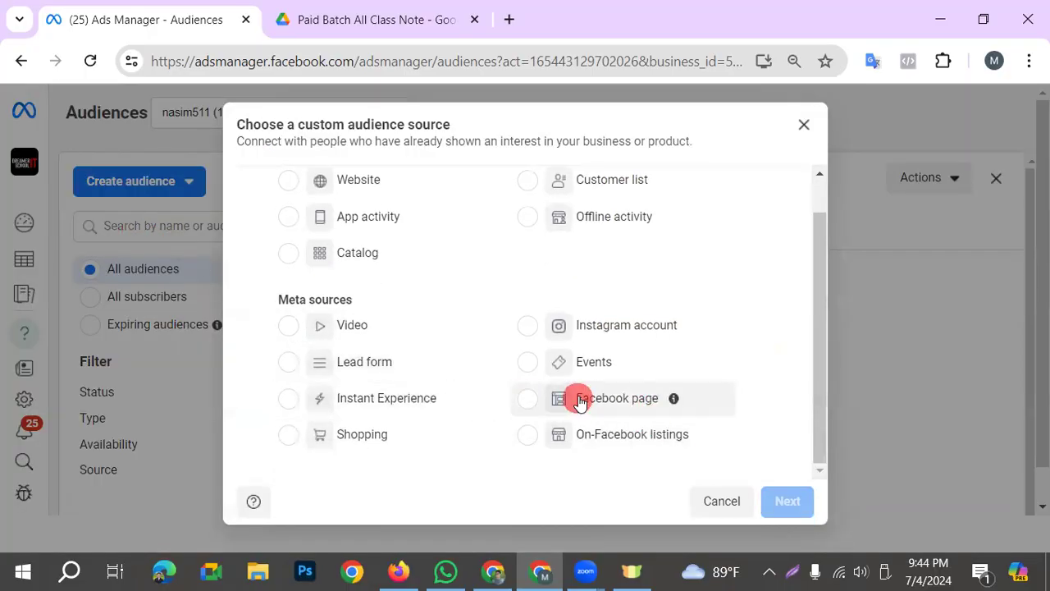
pyautogui.scroll(1, 580, 401)
pyautogui.click(289, 218)
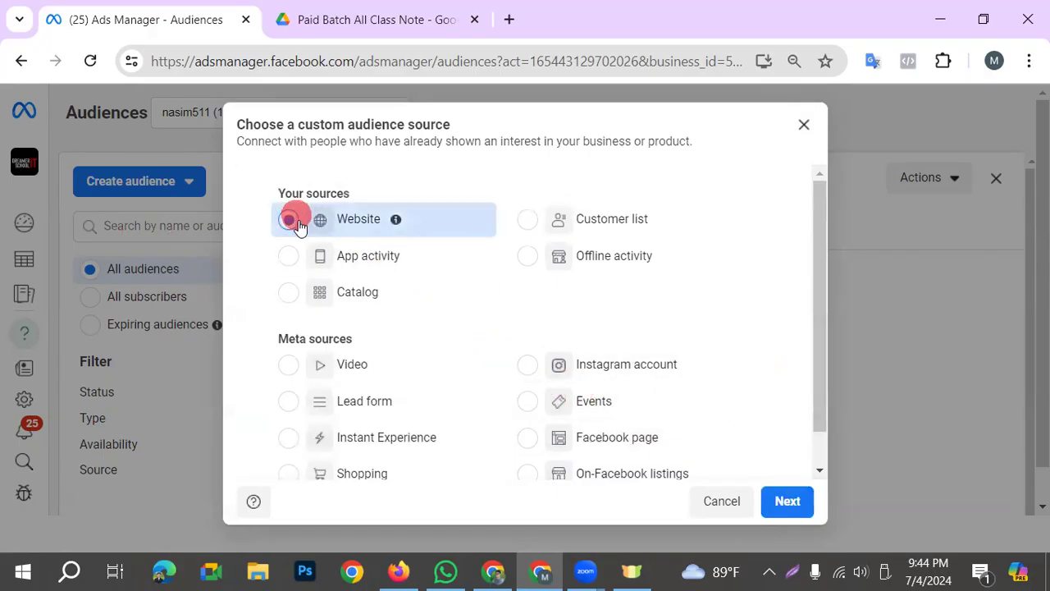
pyautogui.scroll(-1, 509, 384)
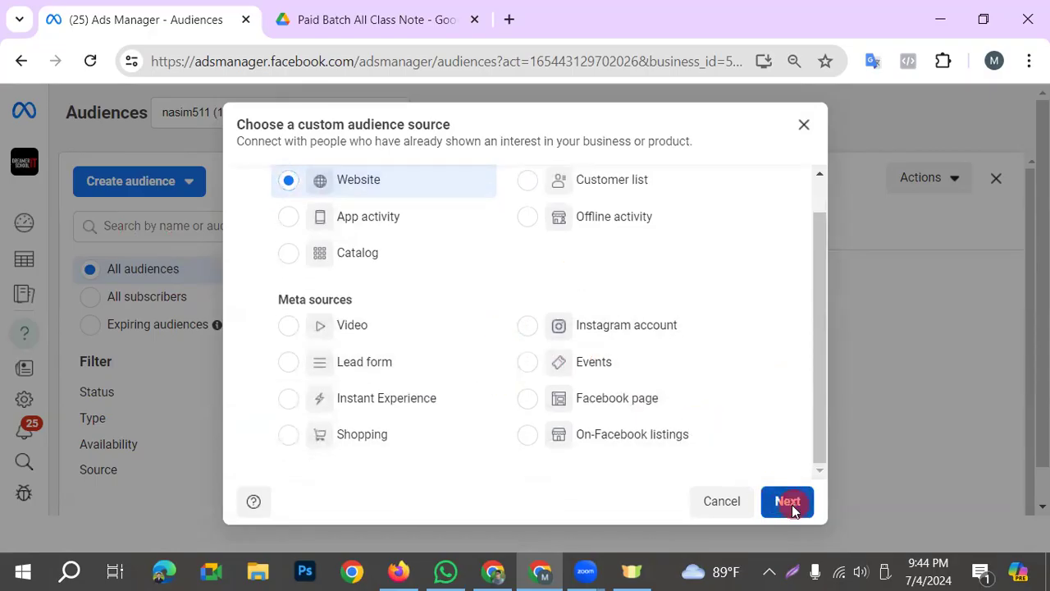
pyautogui.click(789, 502)
pyautogui.scroll(-2, 492, 339)
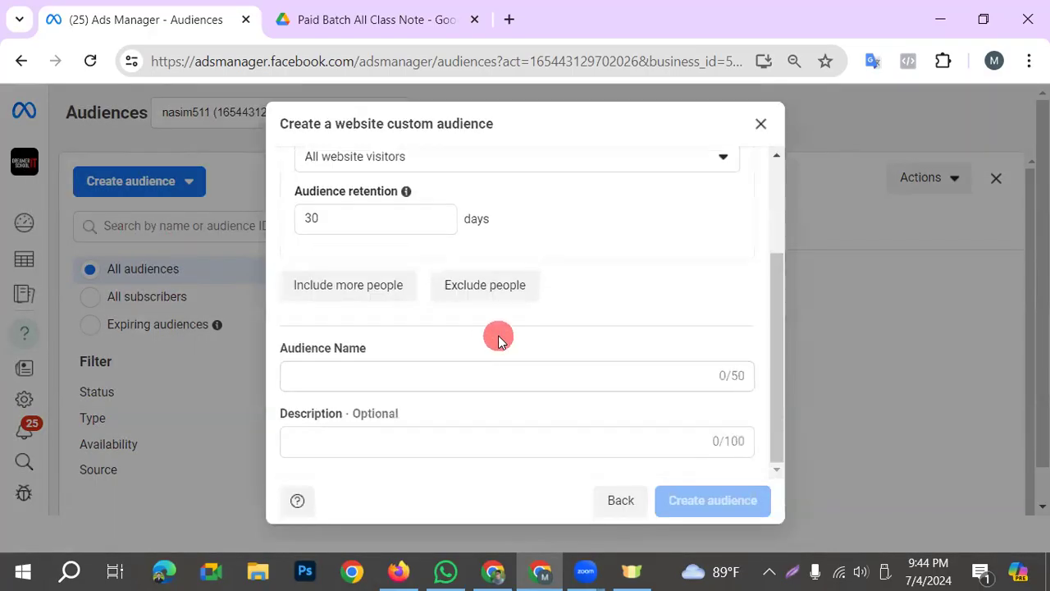
pyautogui.scroll(2, 502, 345)
pyautogui.click(426, 308)
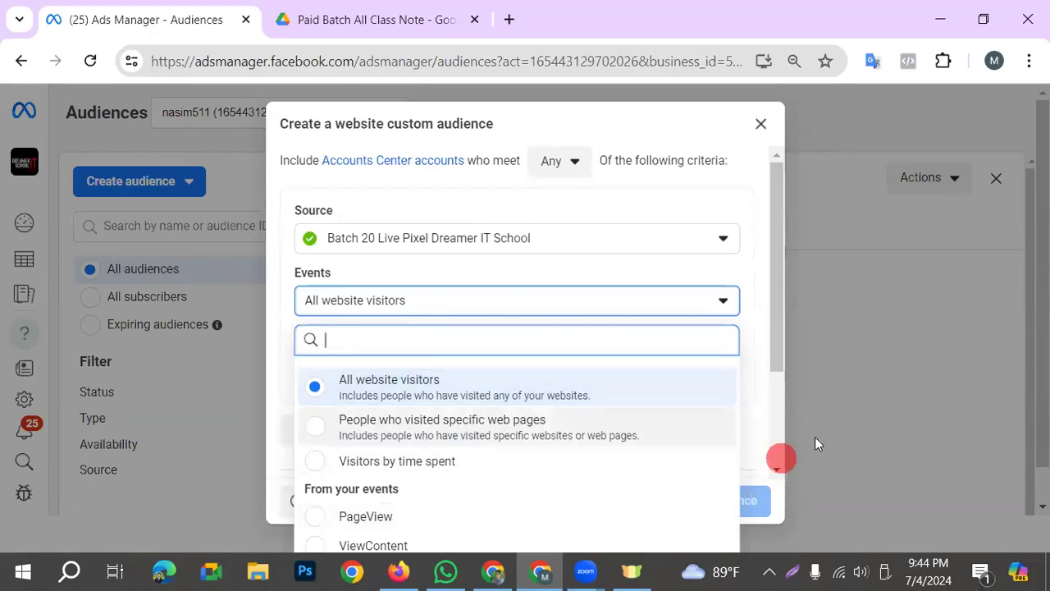
pyautogui.click(812, 404)
# Set the website audience's event to InitiateCheckout.
pyautogui.scroll(-2, 581, 434)
pyautogui.scroll(1, 586, 331)
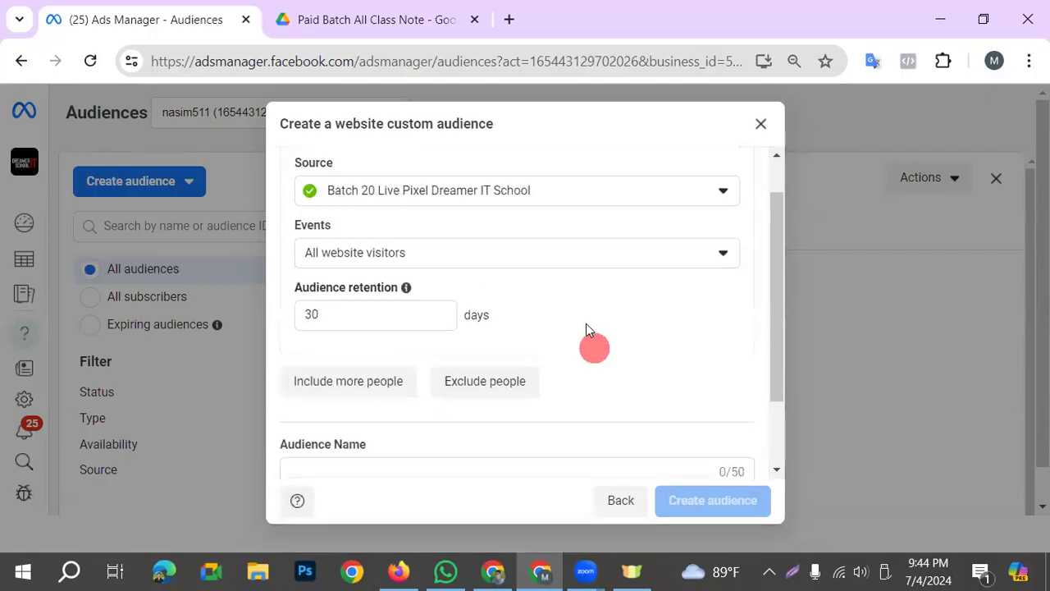
pyautogui.scroll(-1, 533, 295)
pyautogui.click(504, 160)
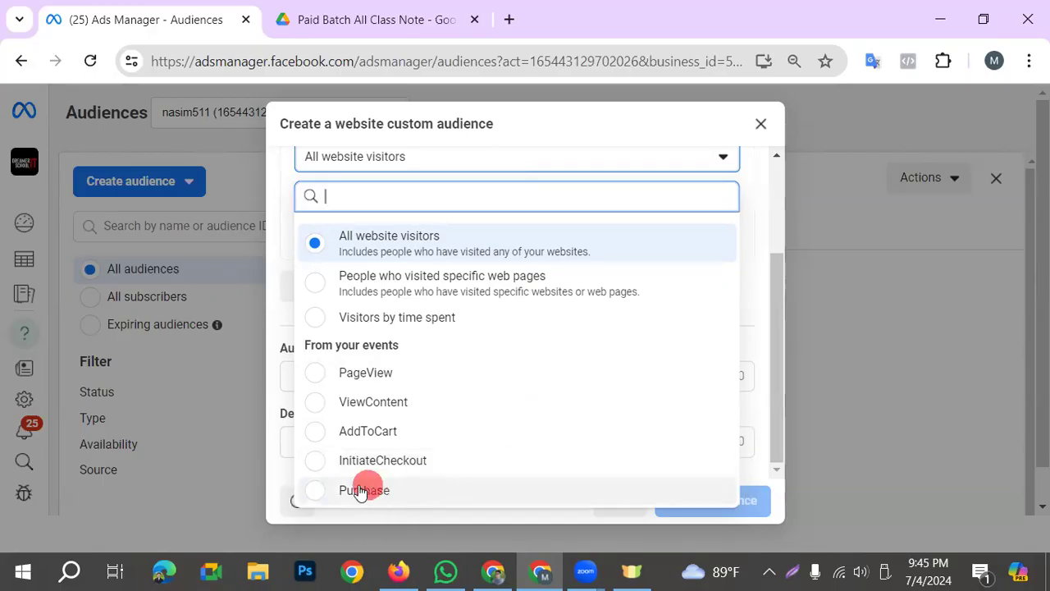
pyautogui.click(335, 460)
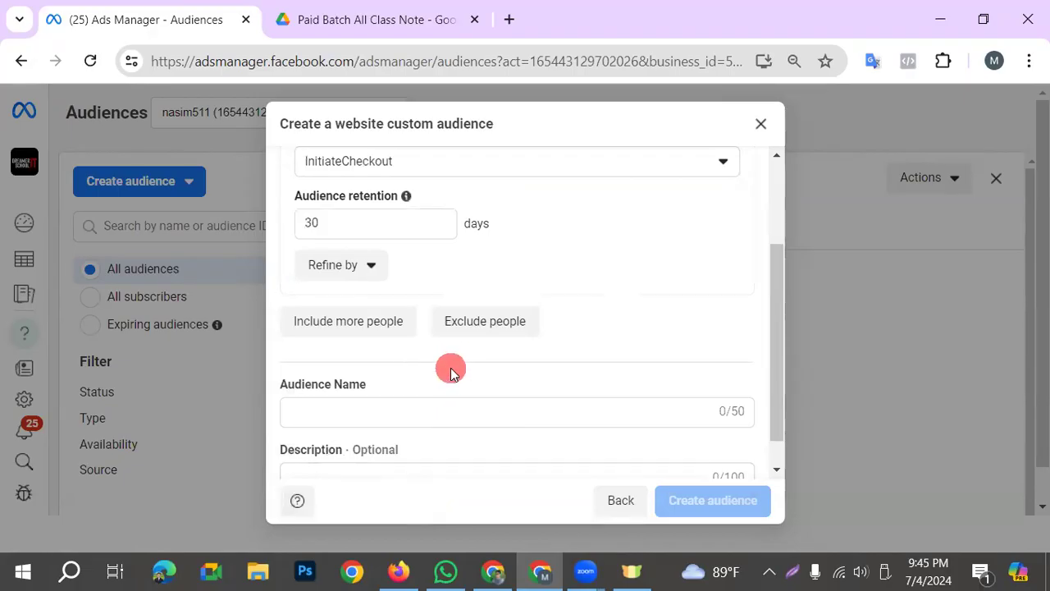
# Name the InitiateCheckout audience "who checkout my web" and create it.
pyautogui.scroll(-1, 450, 368)
pyautogui.click(398, 379)
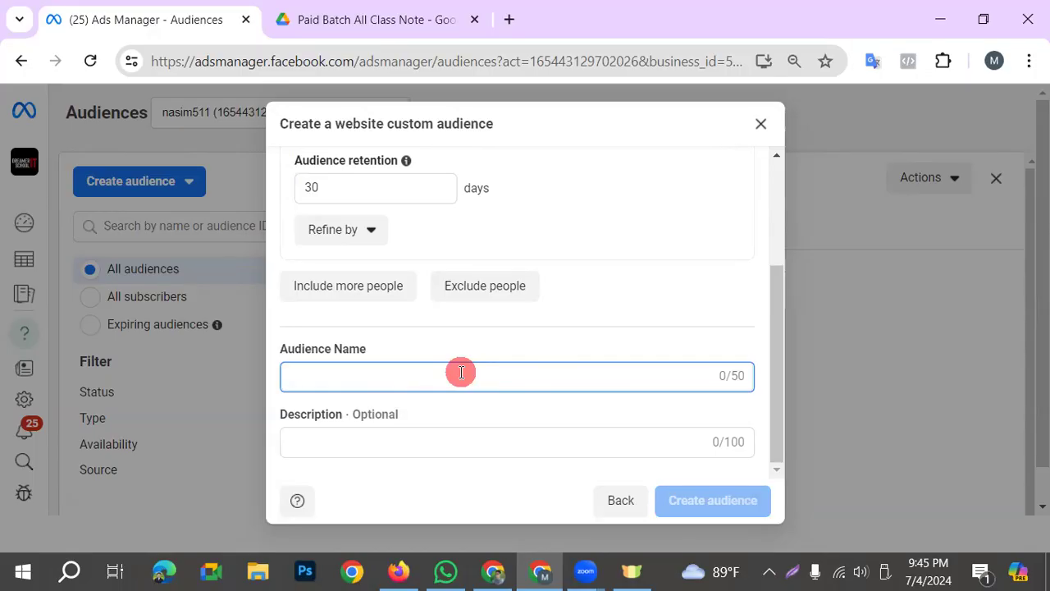
pyautogui.write('who ')
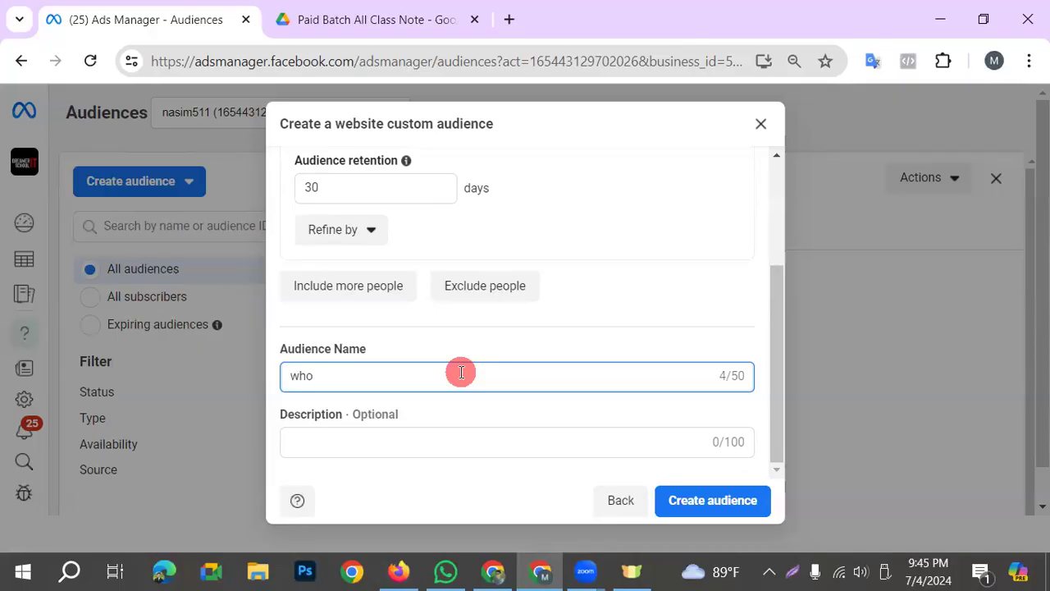
pyautogui.write('checkout my web')
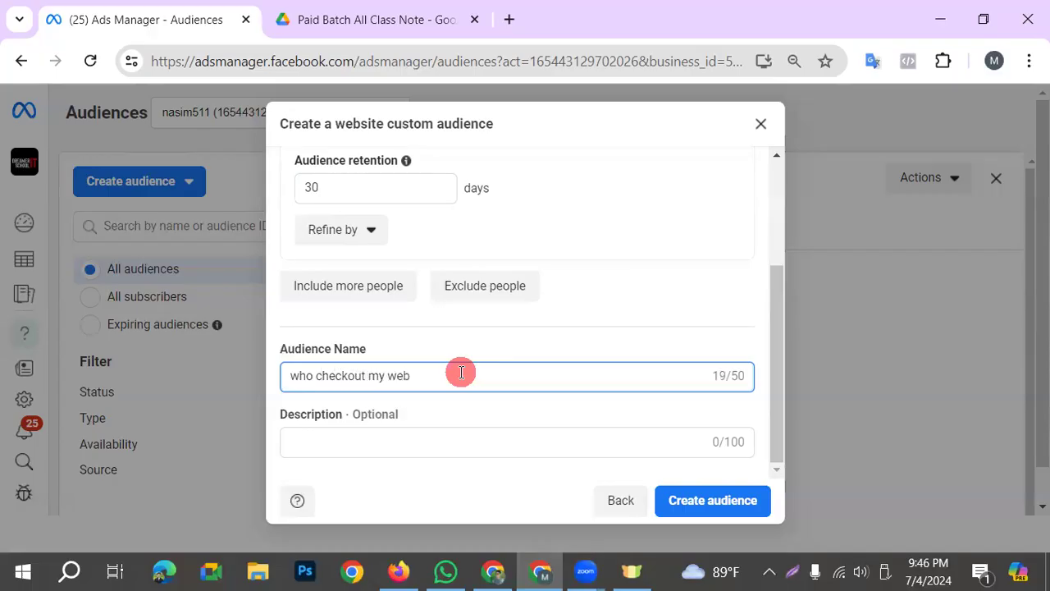
pyautogui.click(745, 502)
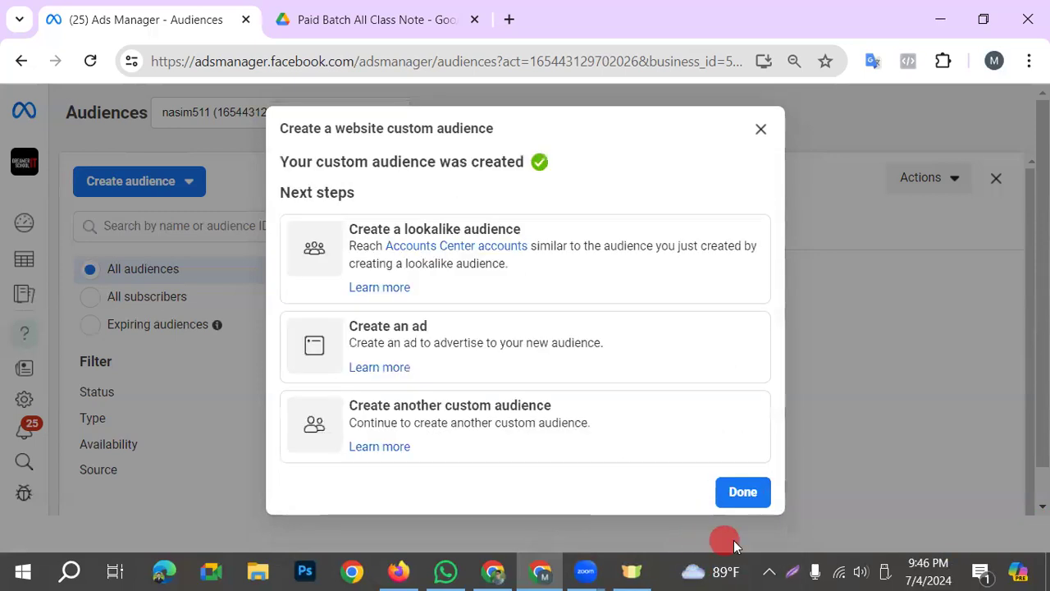
pyautogui.click(745, 497)
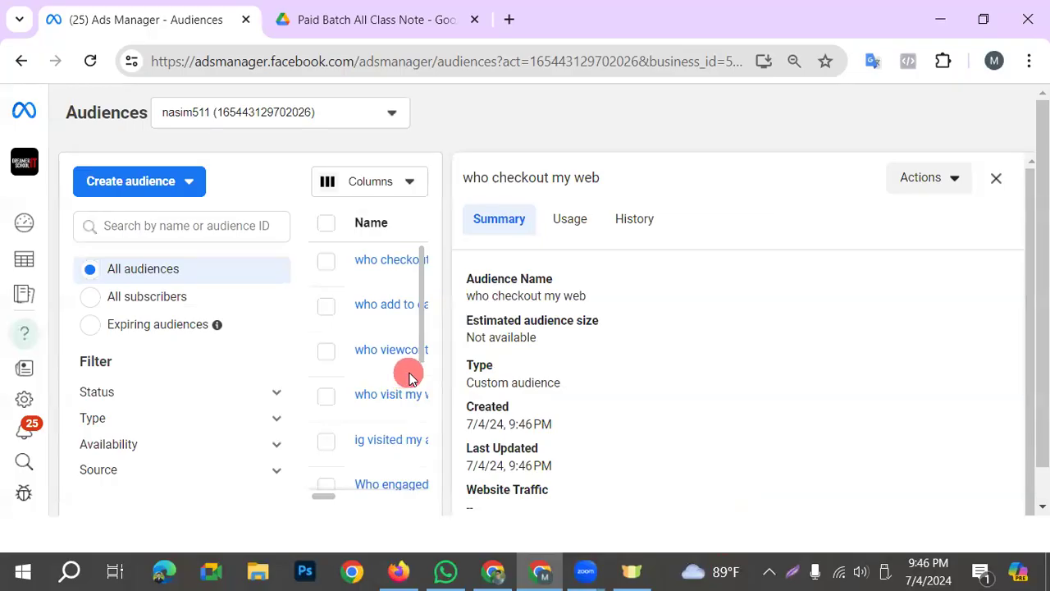
# Start one more custom audience with Website as its source and view its available events.
pyautogui.click(123, 181)
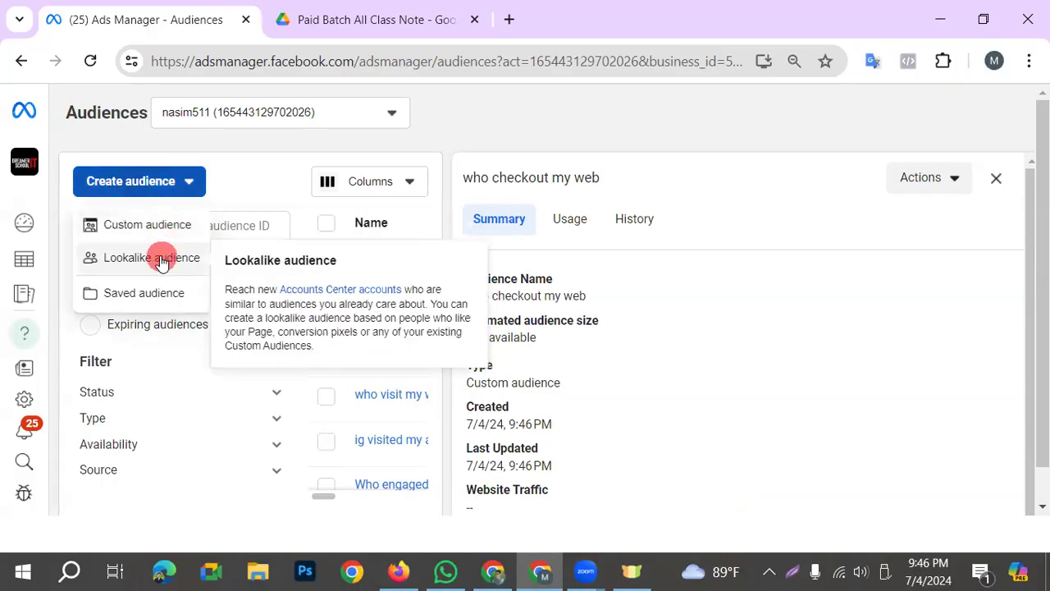
pyautogui.click(148, 225)
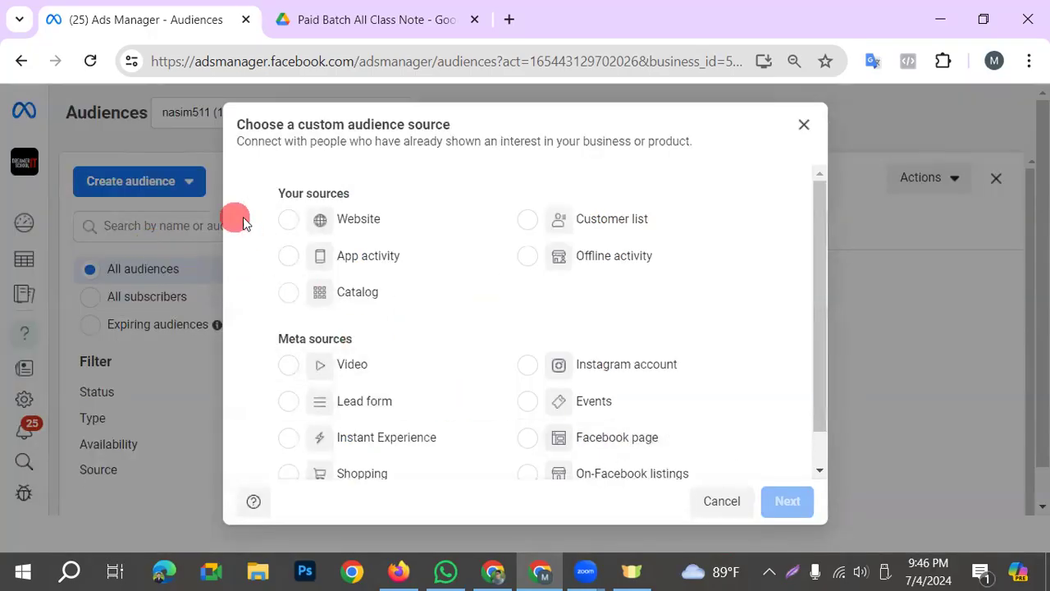
pyautogui.click(286, 224)
pyautogui.click(808, 502)
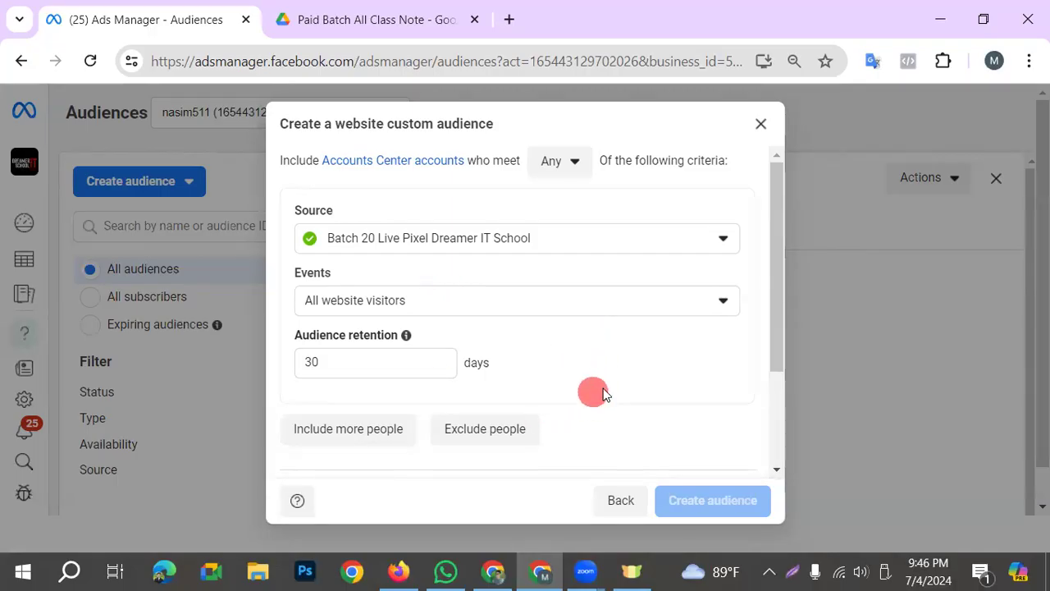
pyautogui.click(541, 319)
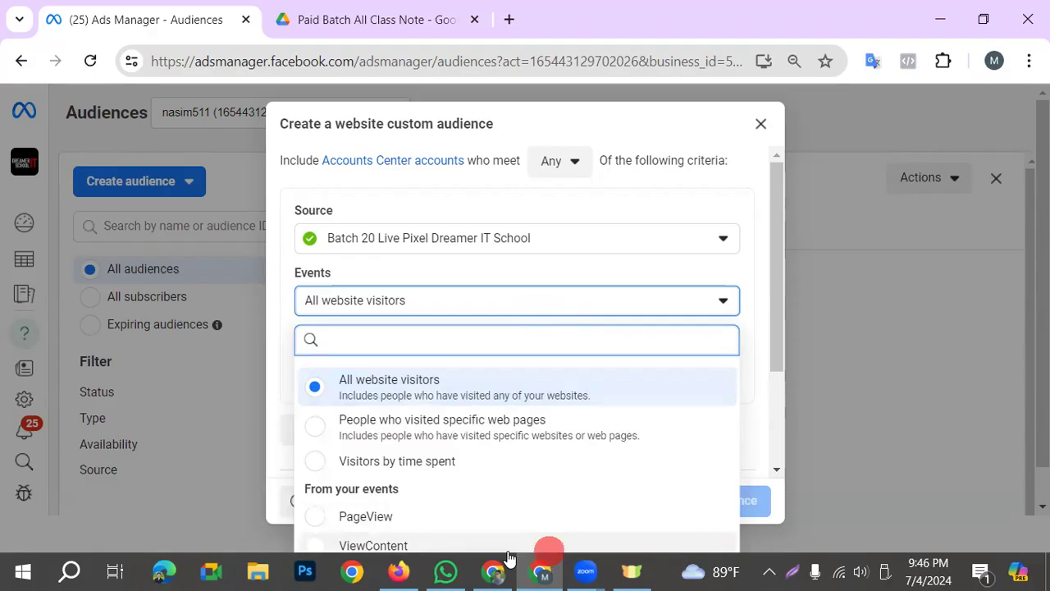
pyautogui.click(804, 340)
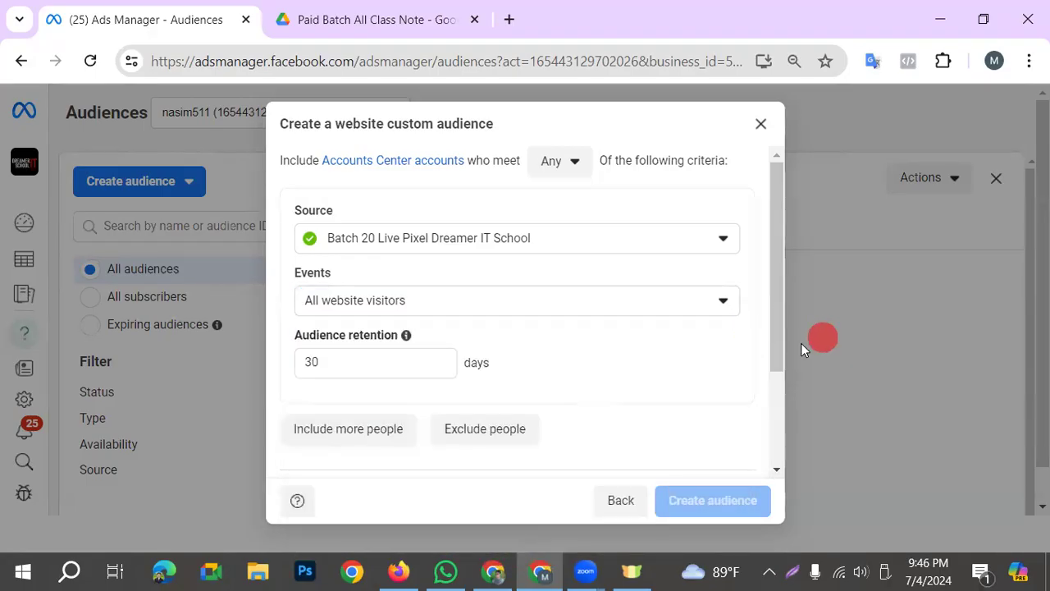
# Set the event of the new website custom audience to Purchase.
pyautogui.scroll(-2, 684, 394)
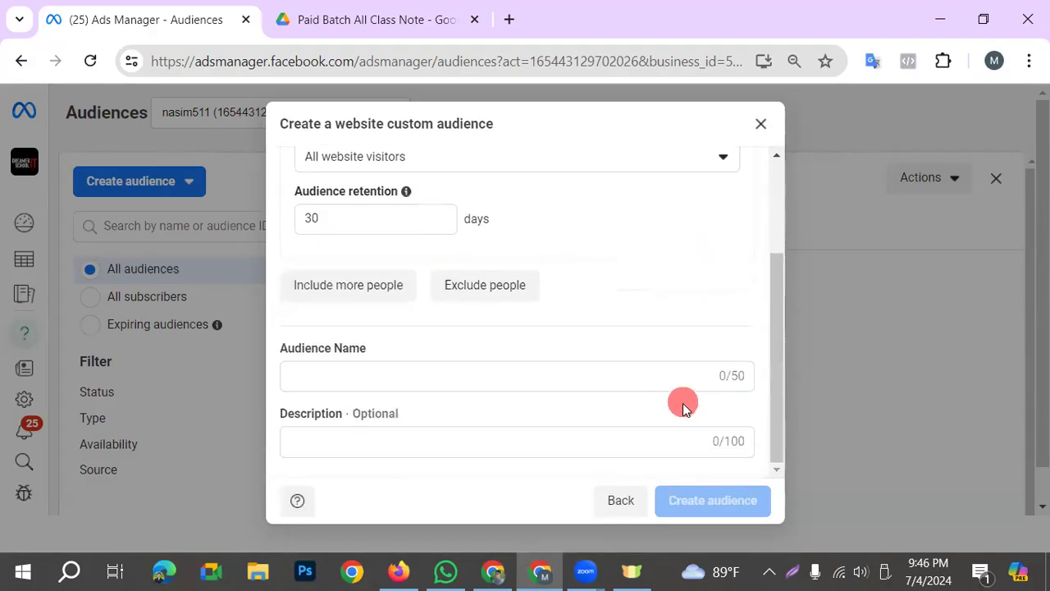
pyautogui.click(639, 180)
pyautogui.click(328, 498)
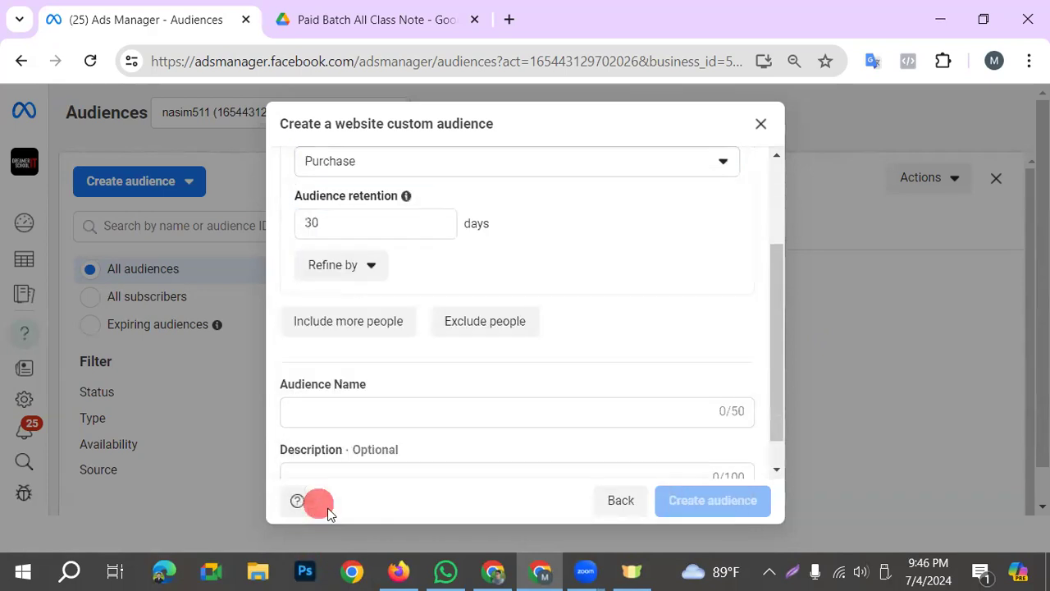
pyautogui.scroll(-1, 450, 363)
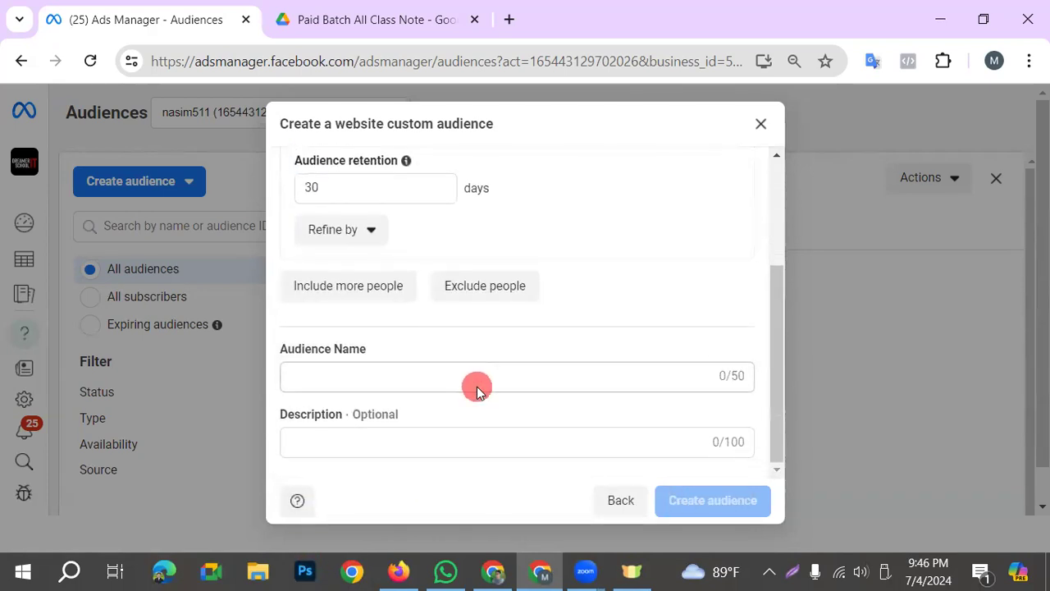
# Add an exclusion to the website audience for people who meet the Purchase event.
pyautogui.scroll(3, 477, 387)
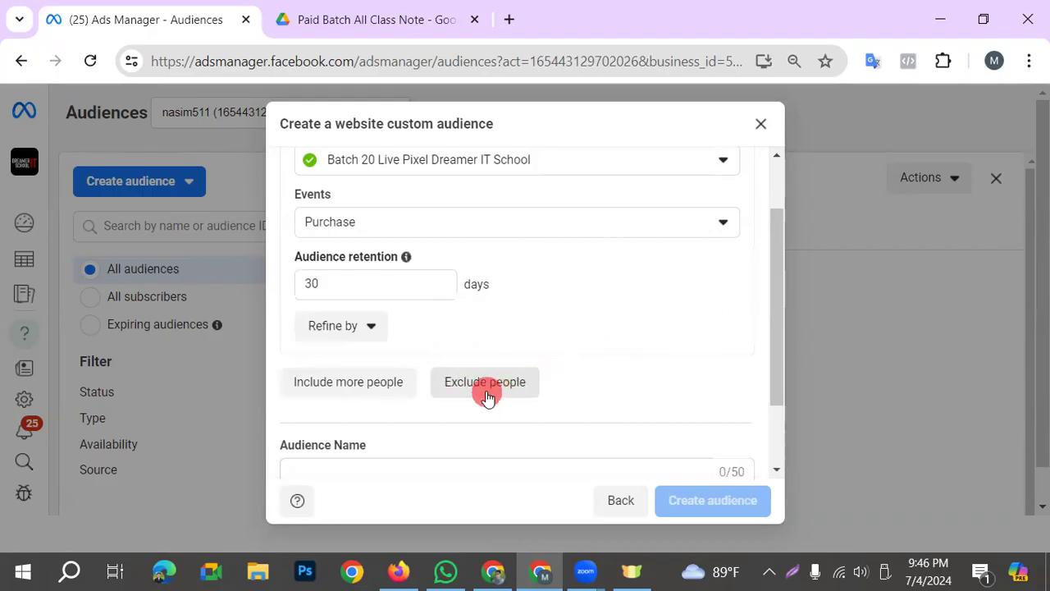
pyautogui.click(485, 382)
pyautogui.scroll(-5, 509, 406)
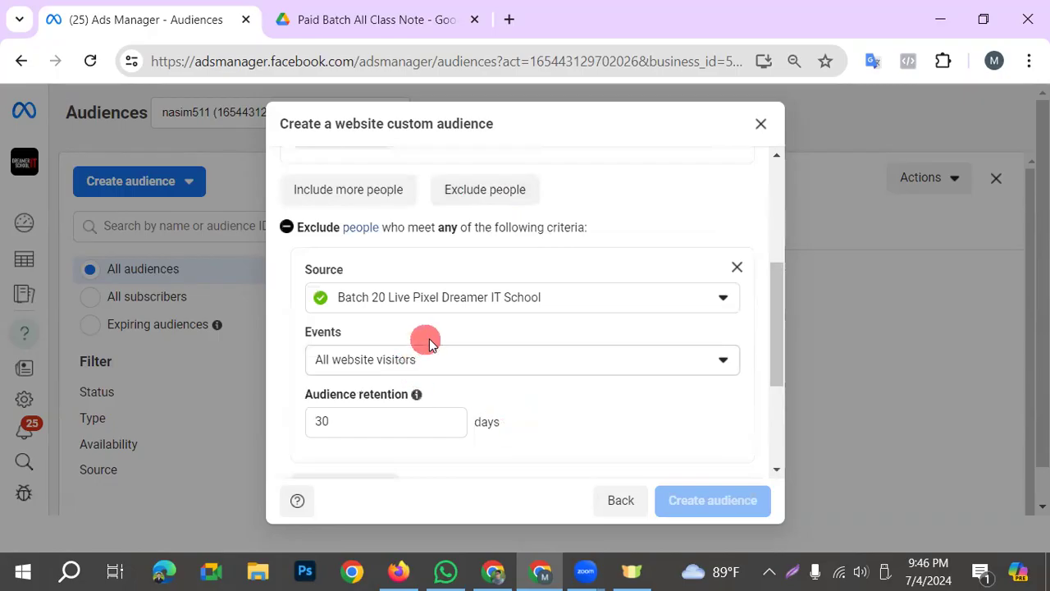
pyautogui.scroll(3, 500, 348)
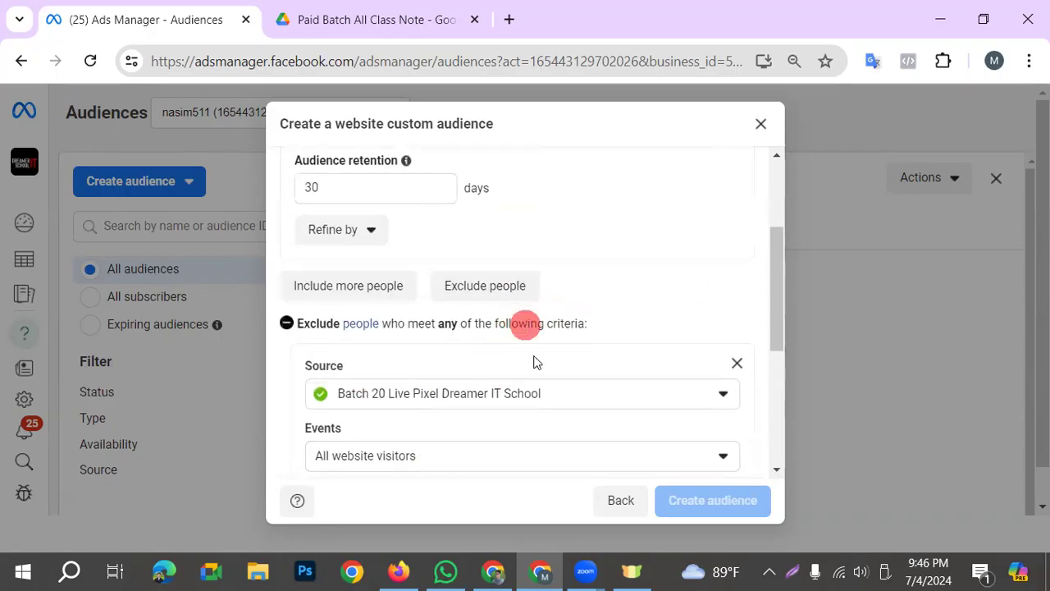
pyautogui.scroll(-3, 530, 383)
pyautogui.moveTo(416, 395)
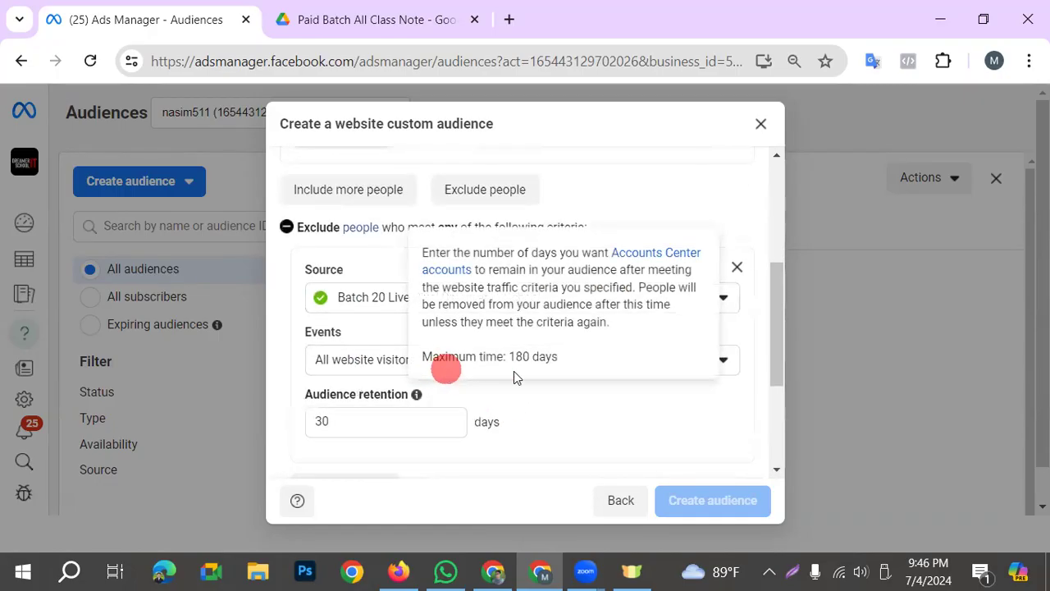
pyautogui.click(414, 373)
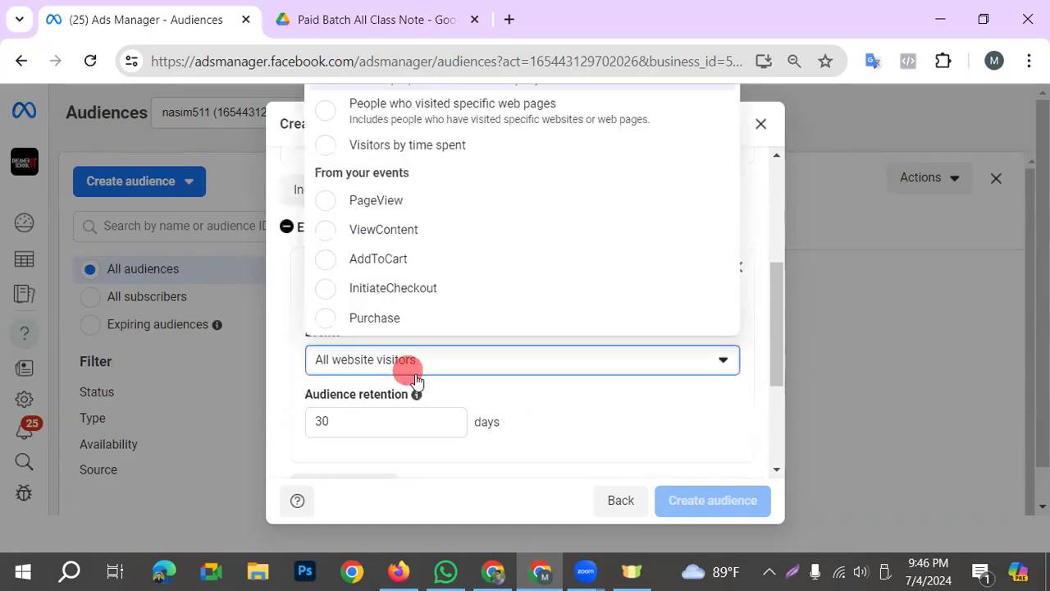
pyautogui.click(422, 318)
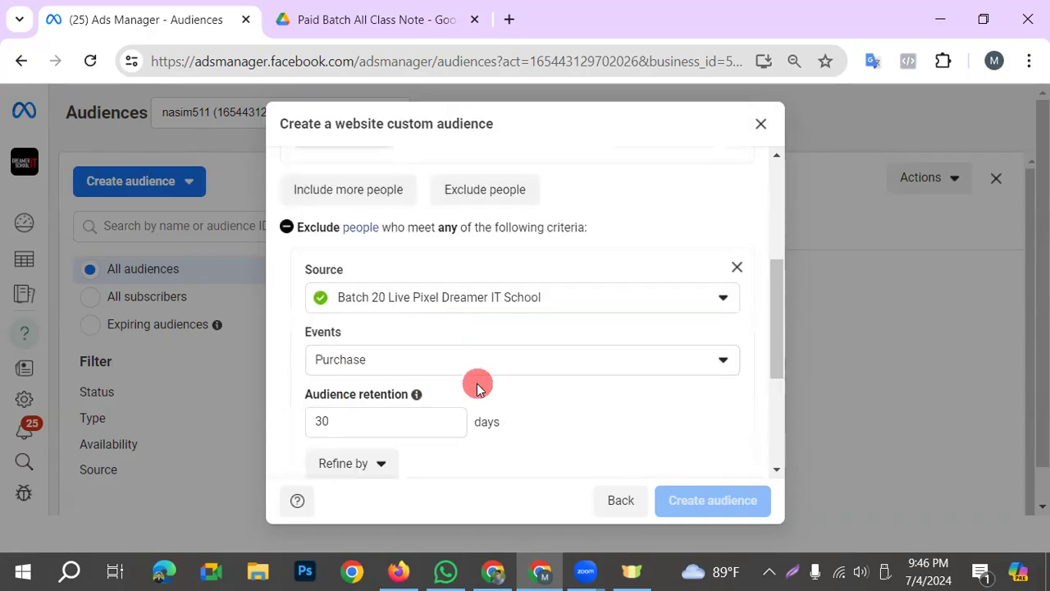
# Name the website audience with the Purchase exclusion "purchase product".
pyautogui.scroll(-3, 479, 382)
pyautogui.scroll(3, 481, 384)
pyautogui.scroll(-3, 484, 390)
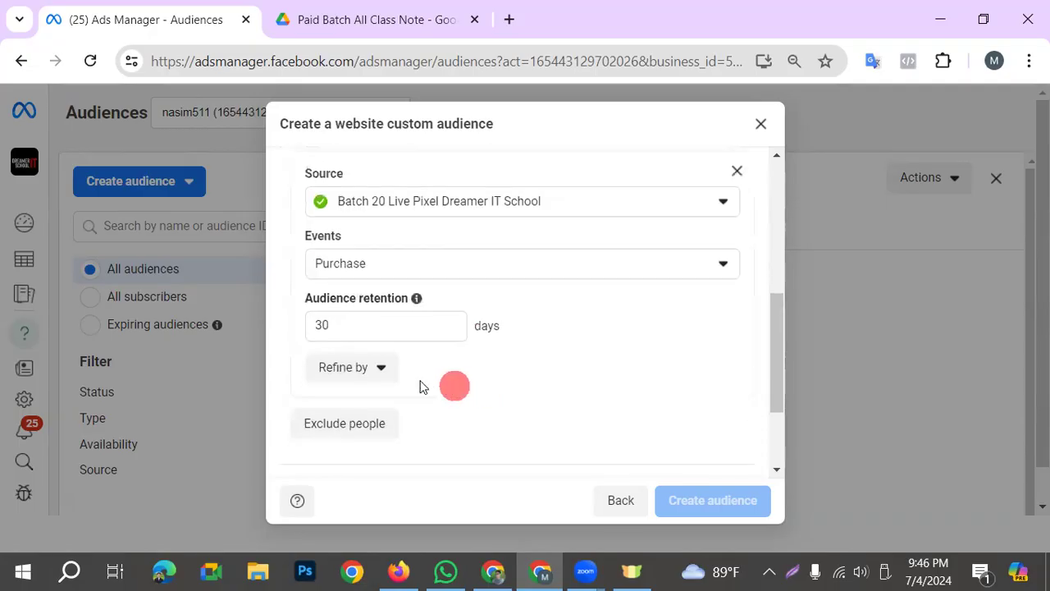
pyautogui.click(391, 417)
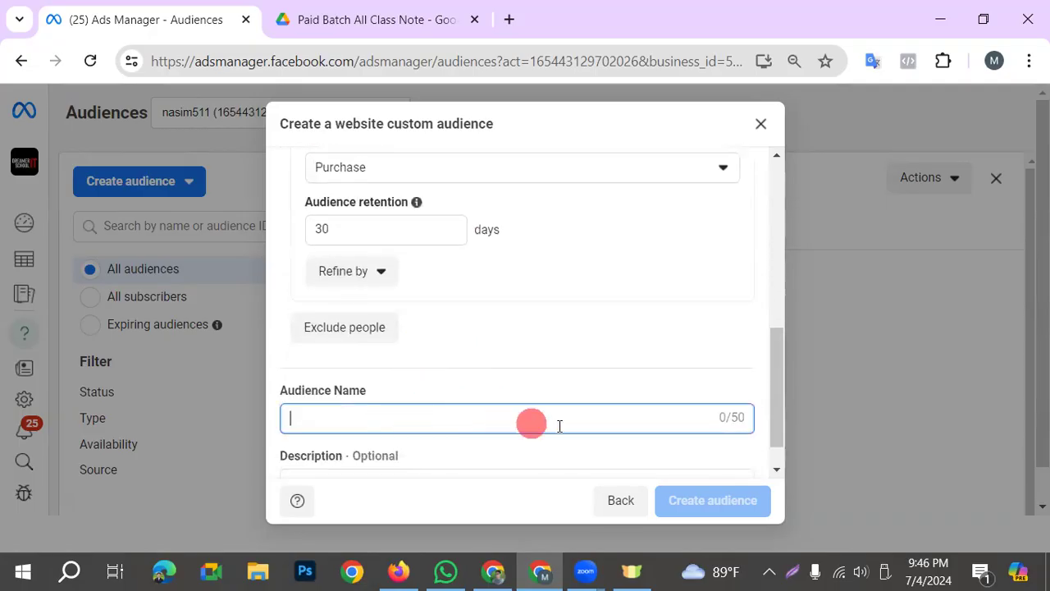
pyautogui.scroll(2, 531, 417)
pyautogui.scroll(-1, 522, 419)
pyautogui.scroll(-1, 520, 418)
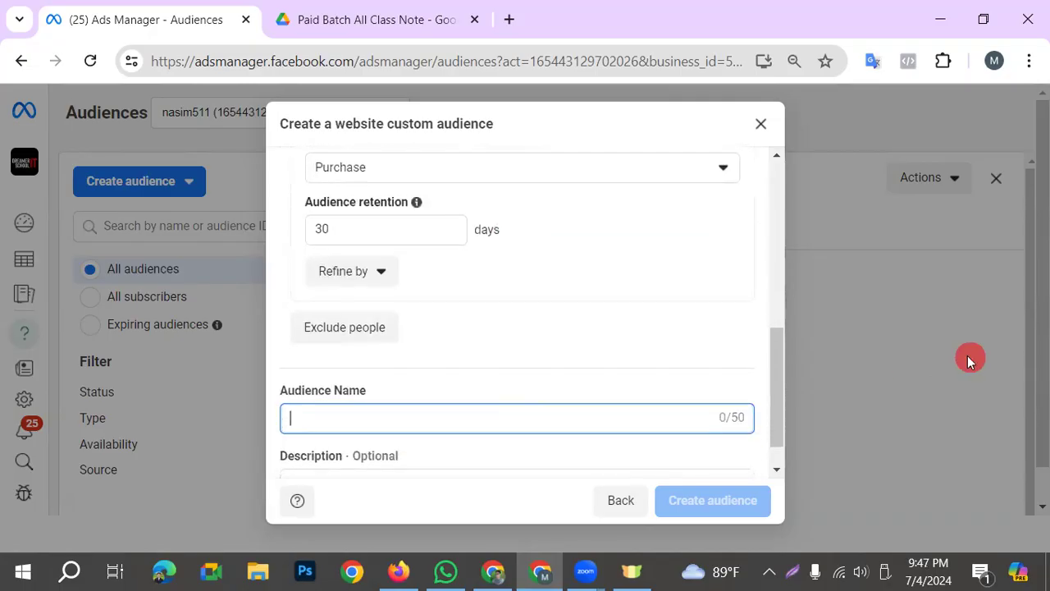
pyautogui.write('c')
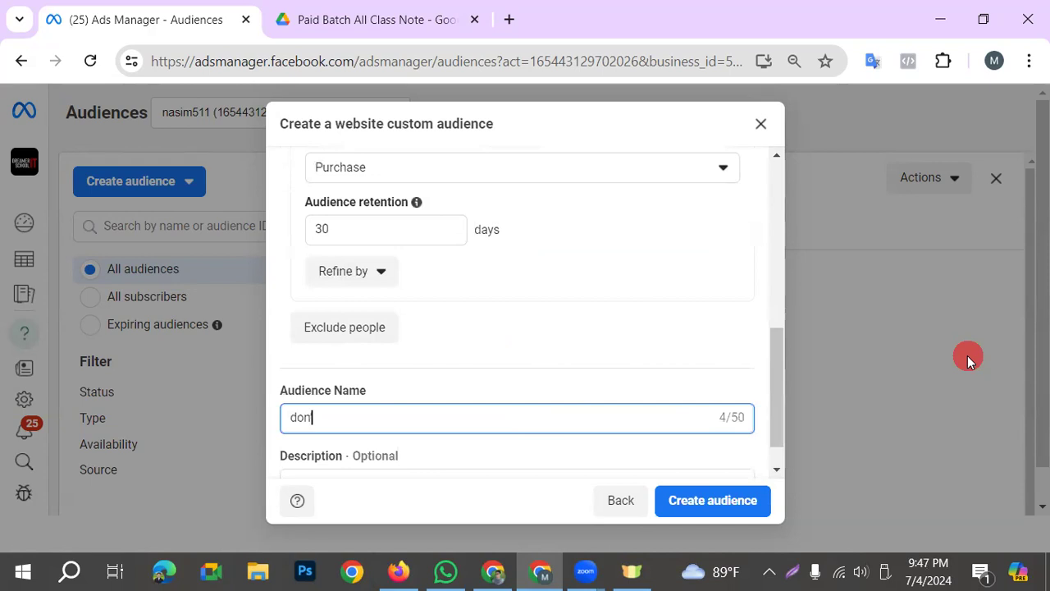
pyautogui.press('BackSpace')
pyautogui.press('BackSpace')
pyautogui.press('BackSpace')
pyautogui.press('BackSpace')
pyautogui.write('purchase product')
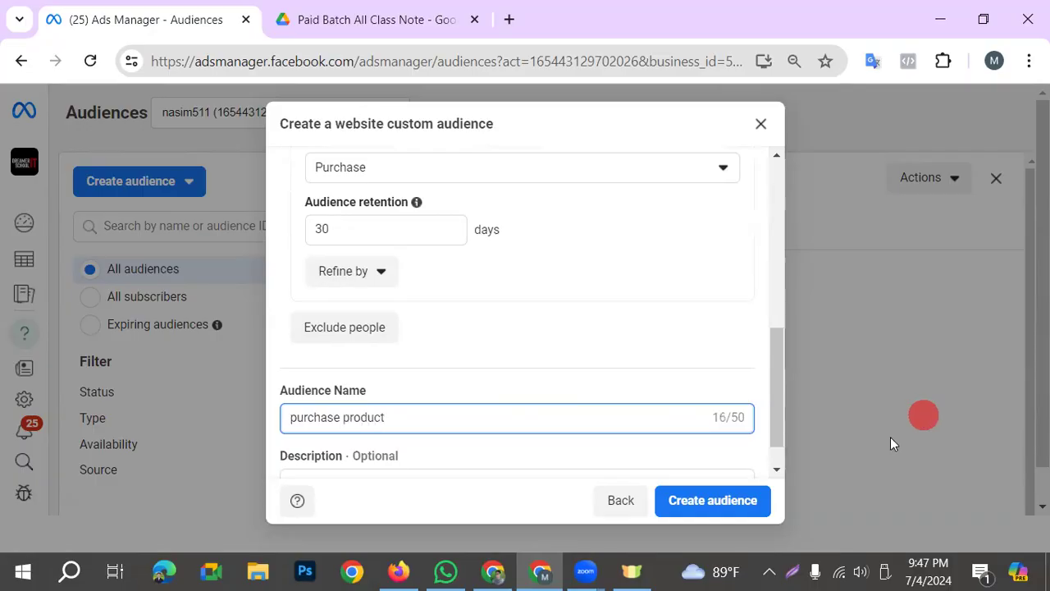
# Review the "purchase product" audience's criteria, create the audience and finish without any of the suggested follow-up actions.
pyautogui.scroll(3, 480, 330)
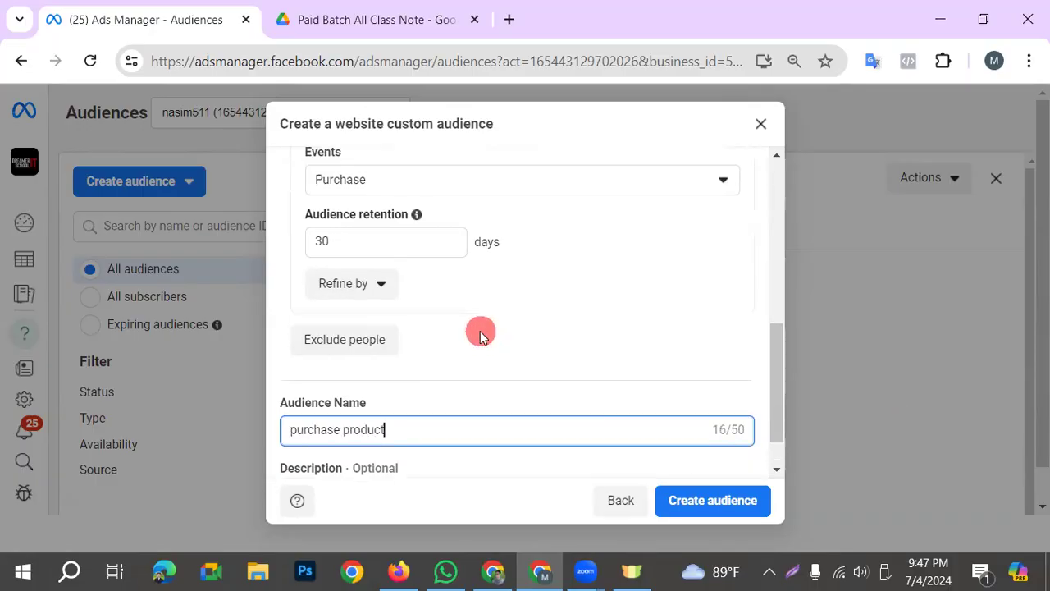
pyautogui.scroll(-3, 481, 330)
pyautogui.click(712, 499)
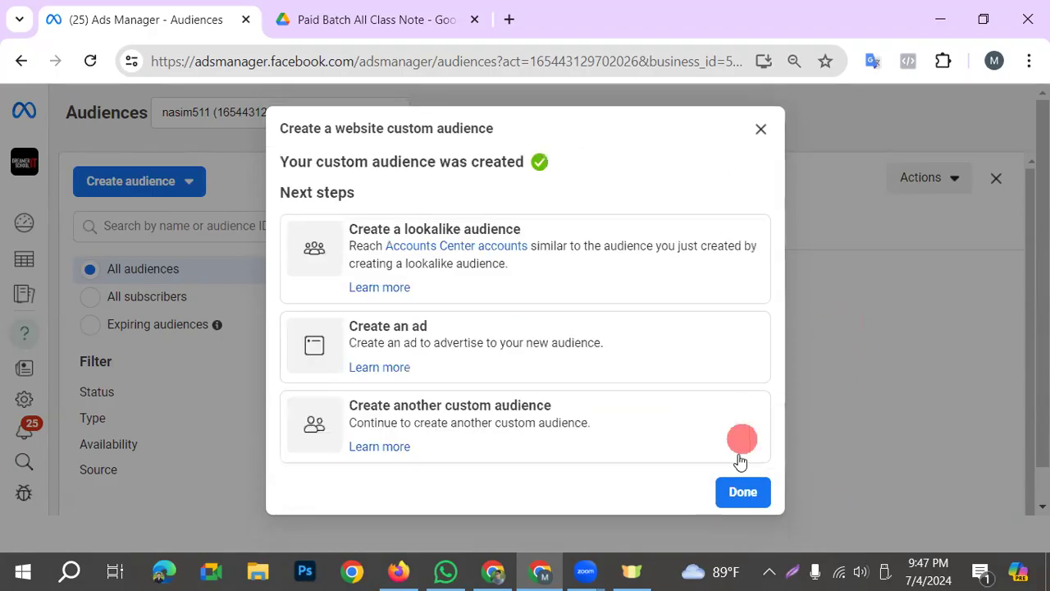
pyautogui.click(735, 495)
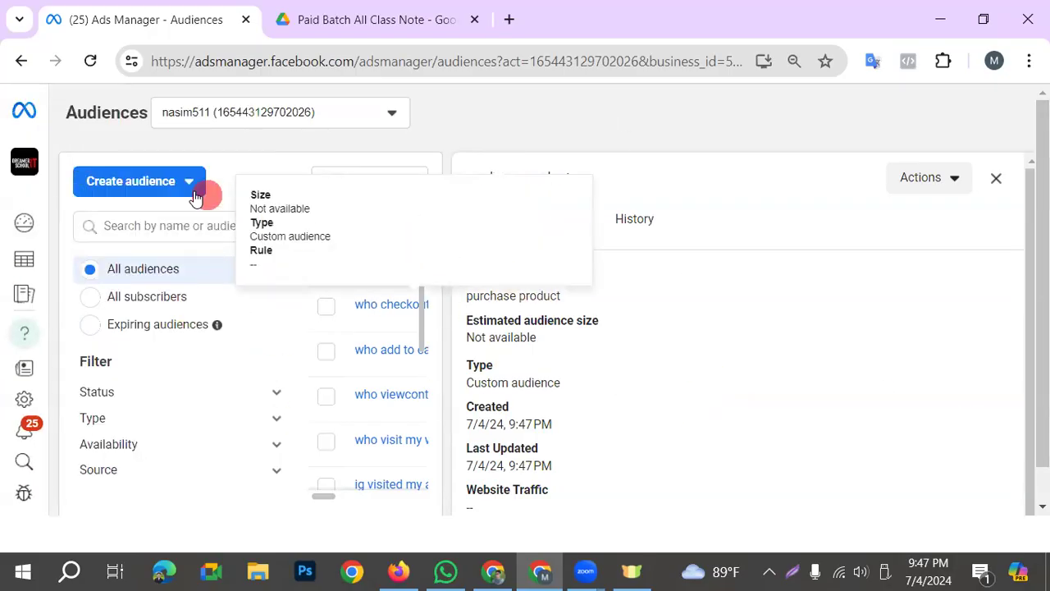
# Close the details of the purchase product audience to return to the full audience list.
pyautogui.click(146, 185)
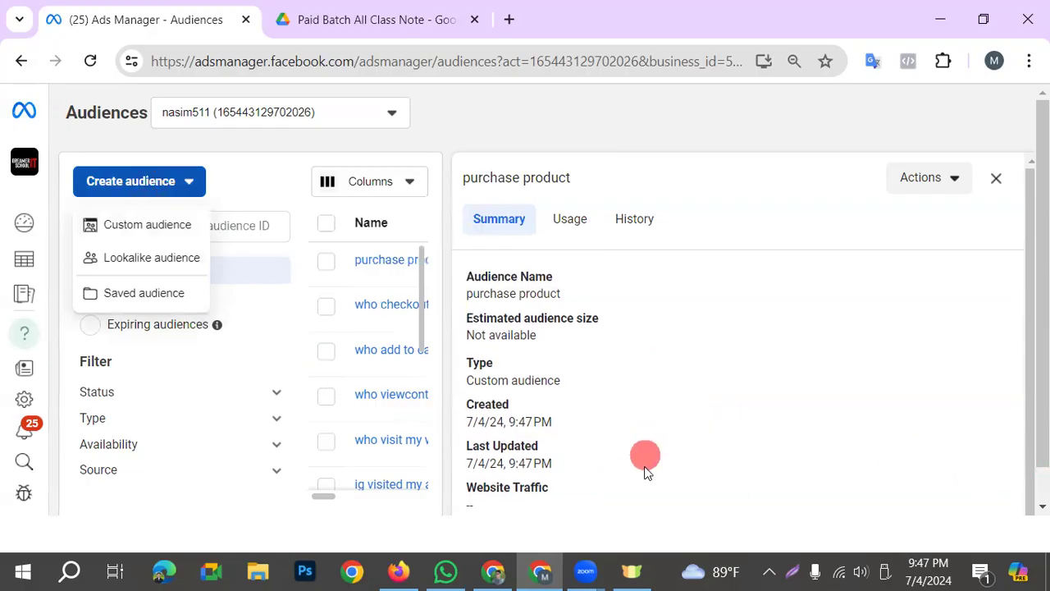
pyautogui.click(996, 180)
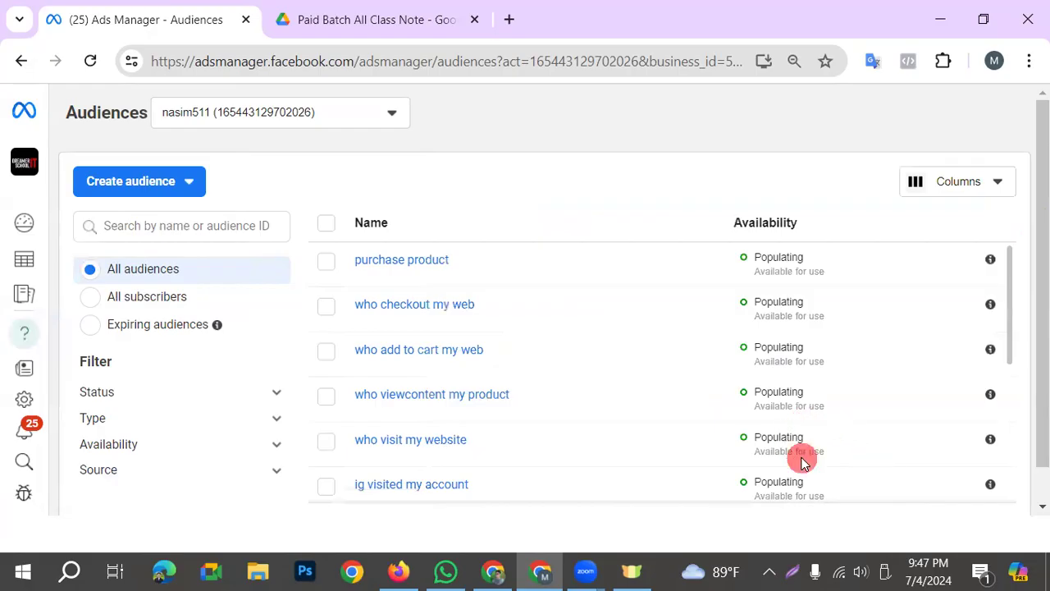
pyautogui.scroll(-3, 806, 401)
pyautogui.scroll(3, 796, 431)
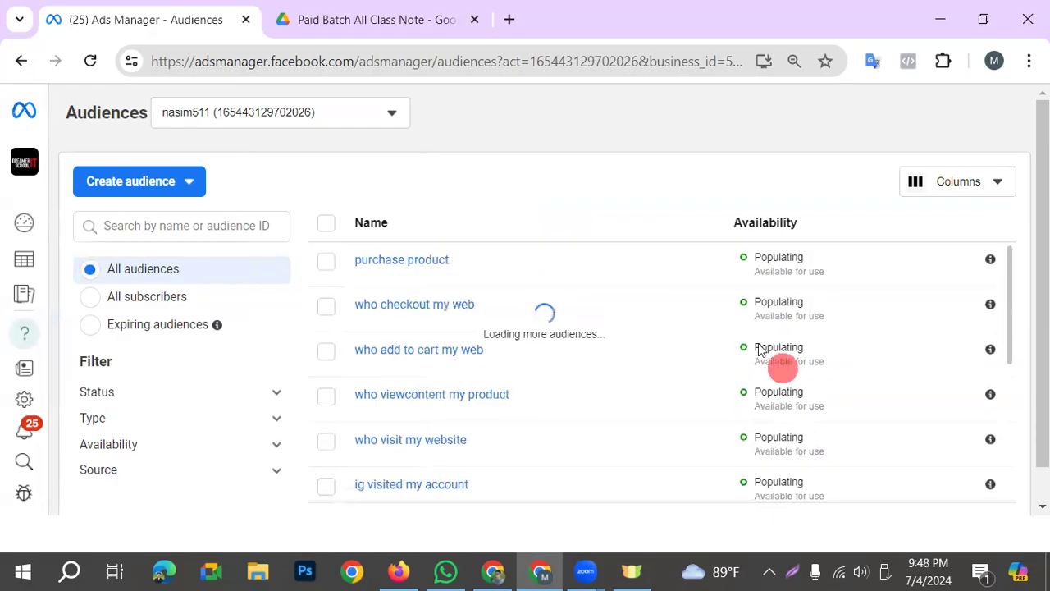
# Start a new lookalike audience, extend its audience size to 10% and set the number of lookalike audiences to 6.
pyautogui.click(184, 189)
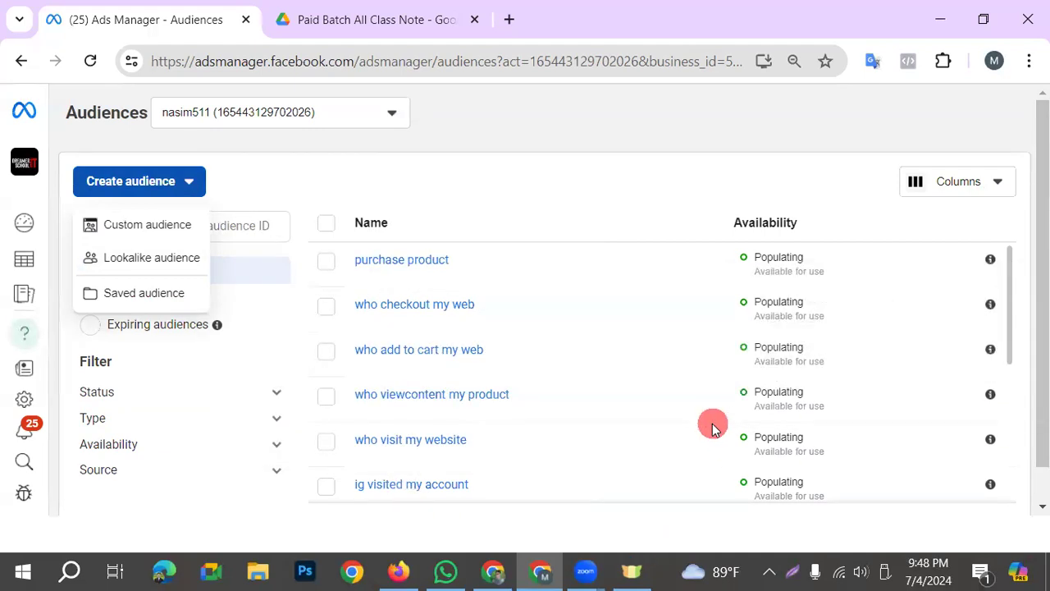
pyautogui.click(90, 260)
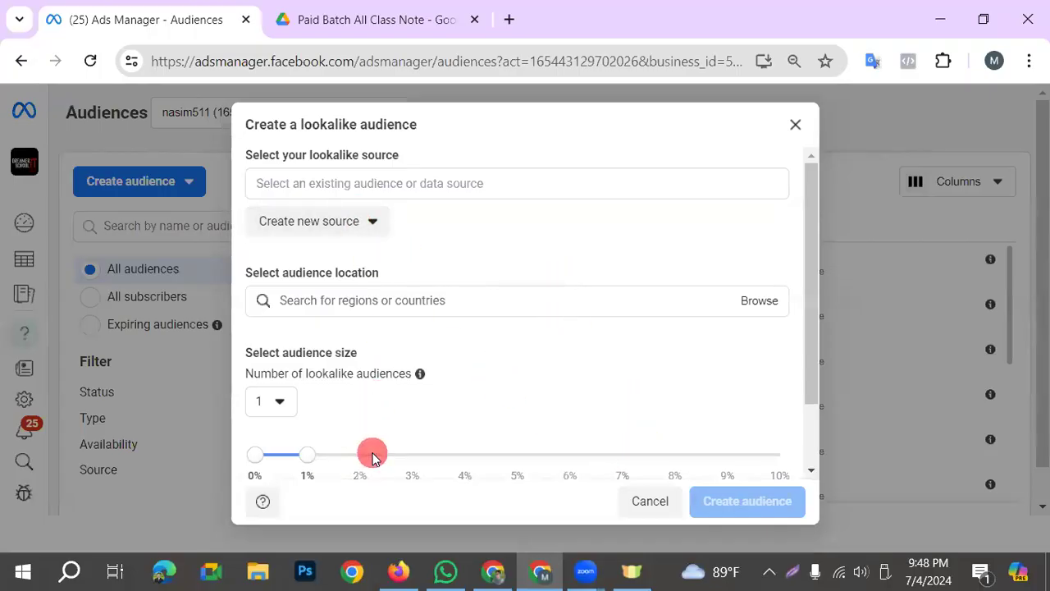
pyautogui.scroll(-1, 368, 452)
pyautogui.moveTo(305, 379); pyautogui.dragTo(1047, 358)
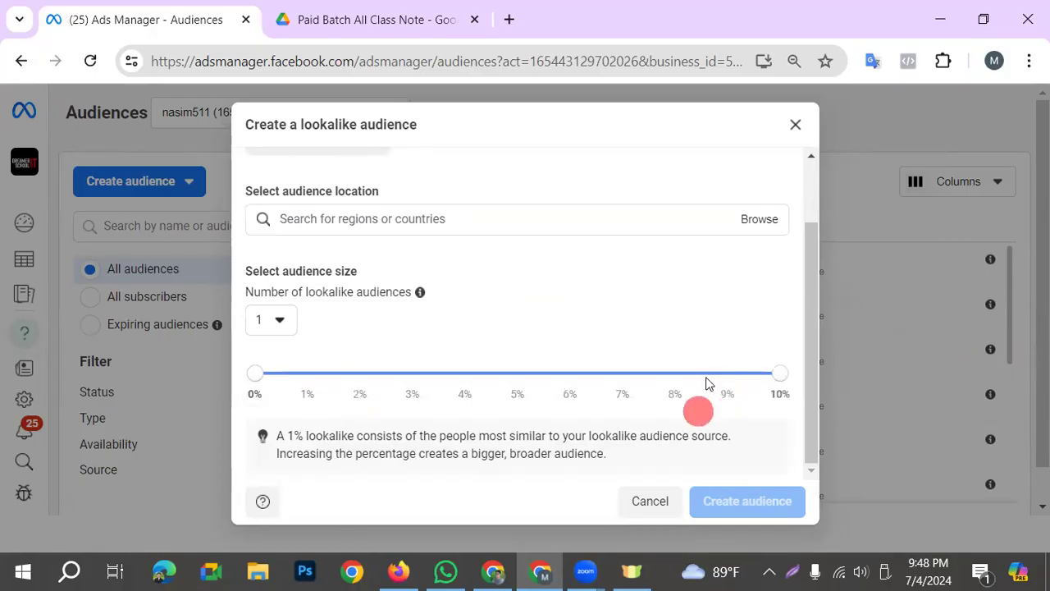
pyautogui.click(278, 328)
pyautogui.click(319, 509)
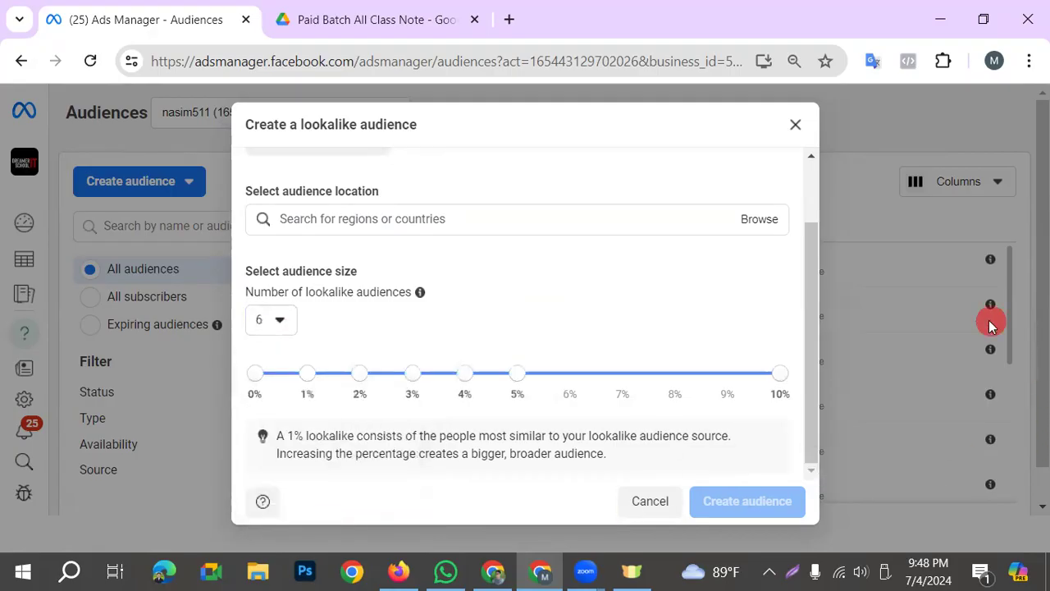
# Add Bangladesh as the location of the lookalike audience.
pyautogui.scroll(2, 619, 425)
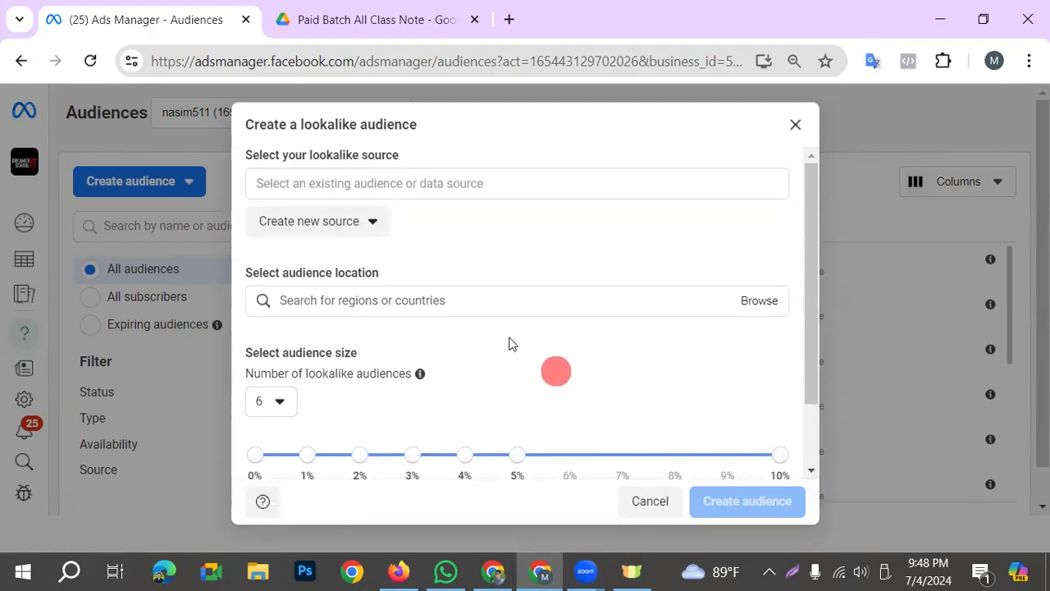
pyautogui.click(452, 304)
pyautogui.click(780, 407)
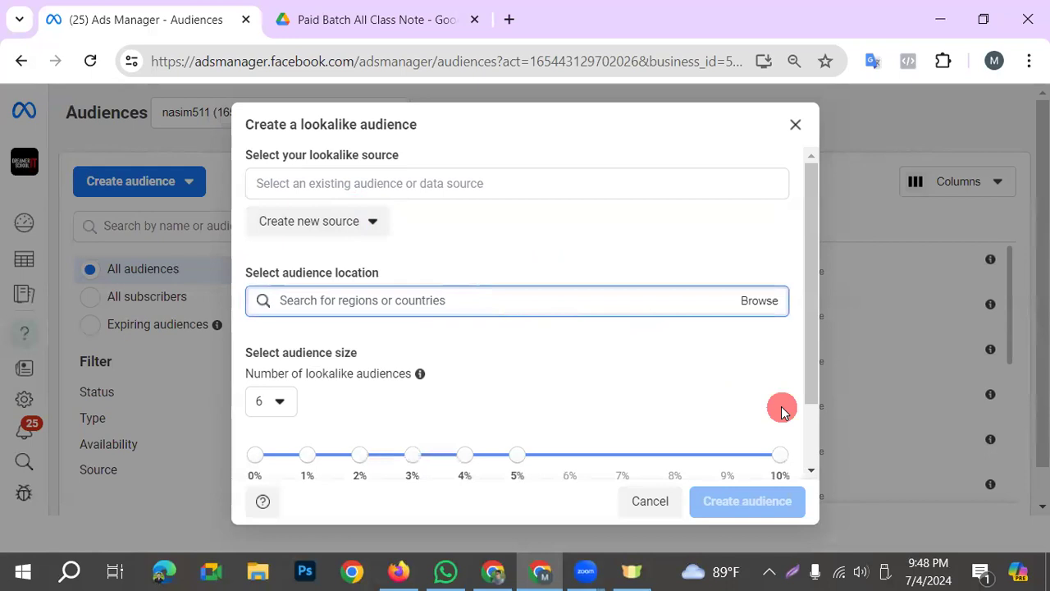
pyautogui.write('Ban')
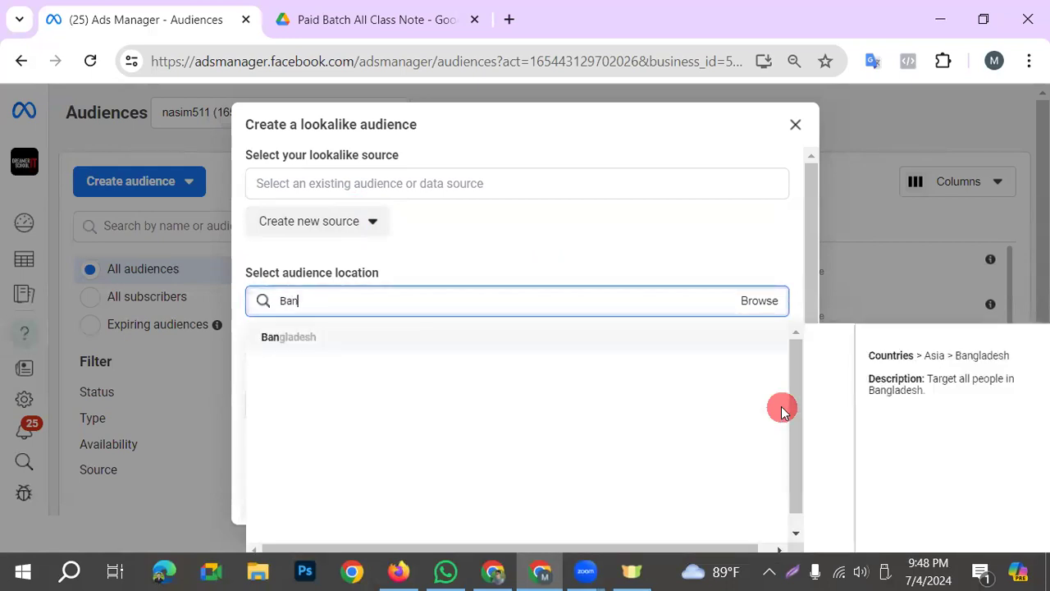
pyautogui.click(338, 334)
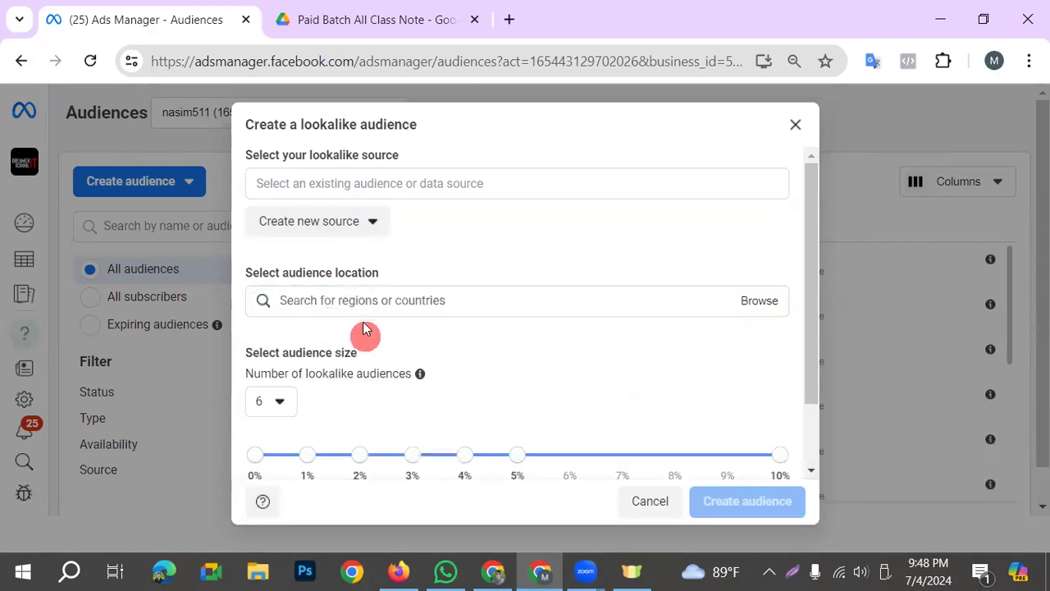
pyautogui.click(358, 302)
pyautogui.write('ban')
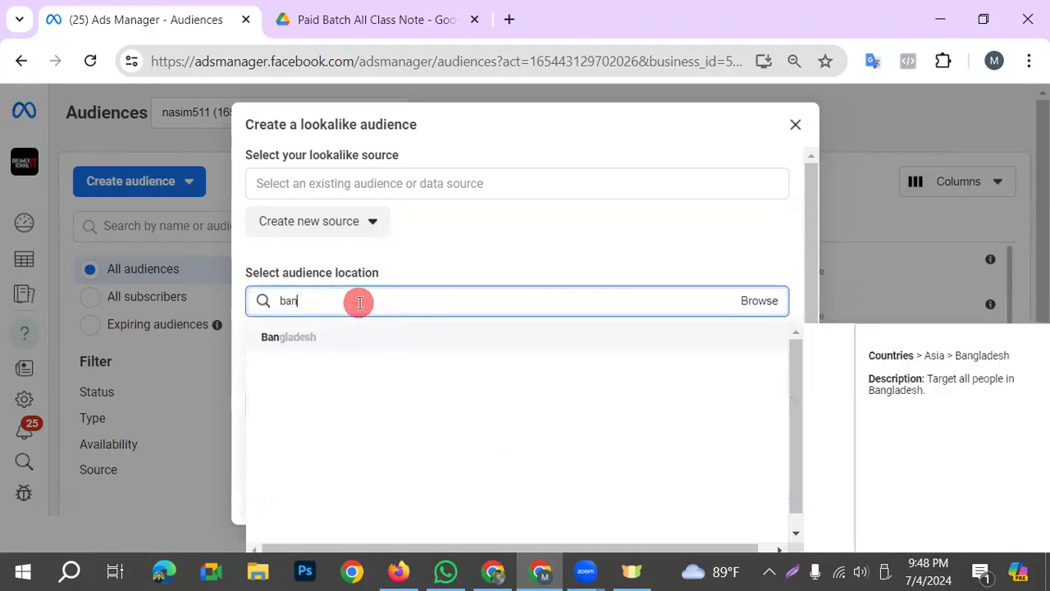
pyautogui.click(297, 346)
# Choose the custom audience "who don't submit lead form" from the other sources as the lookalike source.
pyautogui.click(365, 185)
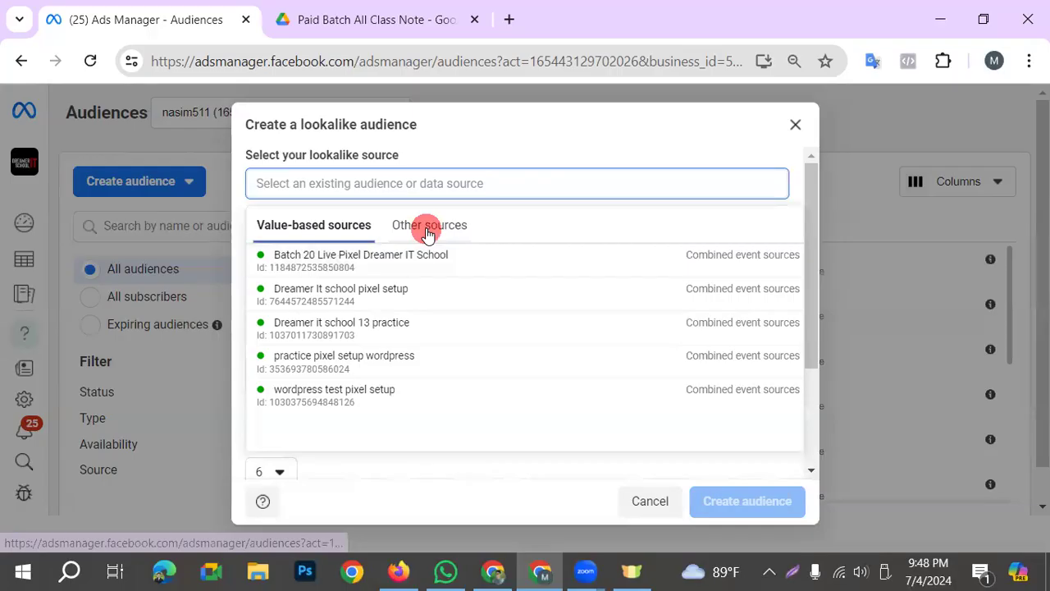
pyautogui.click(424, 224)
pyautogui.scroll(-6, 473, 399)
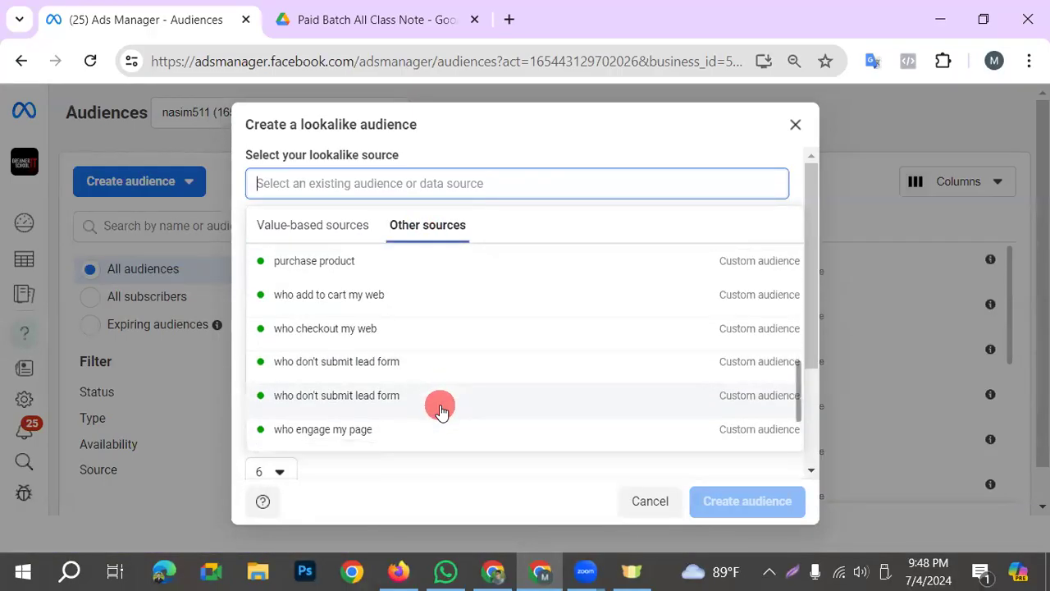
pyautogui.scroll(-3, 438, 408)
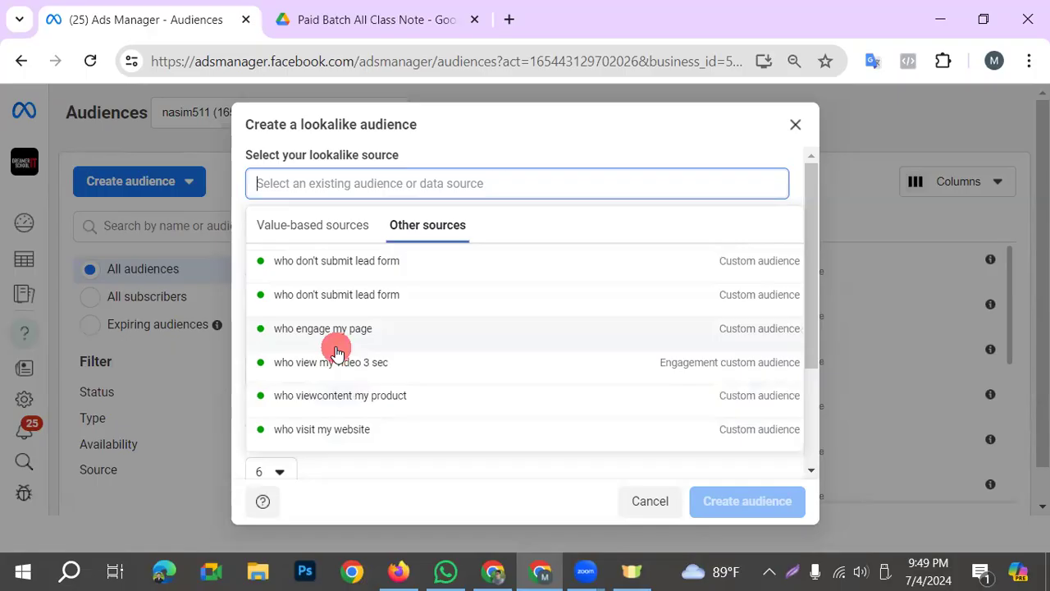
pyautogui.scroll(9, 344, 357)
pyautogui.scroll(-5, 336, 298)
pyautogui.scroll(-1, 413, 374)
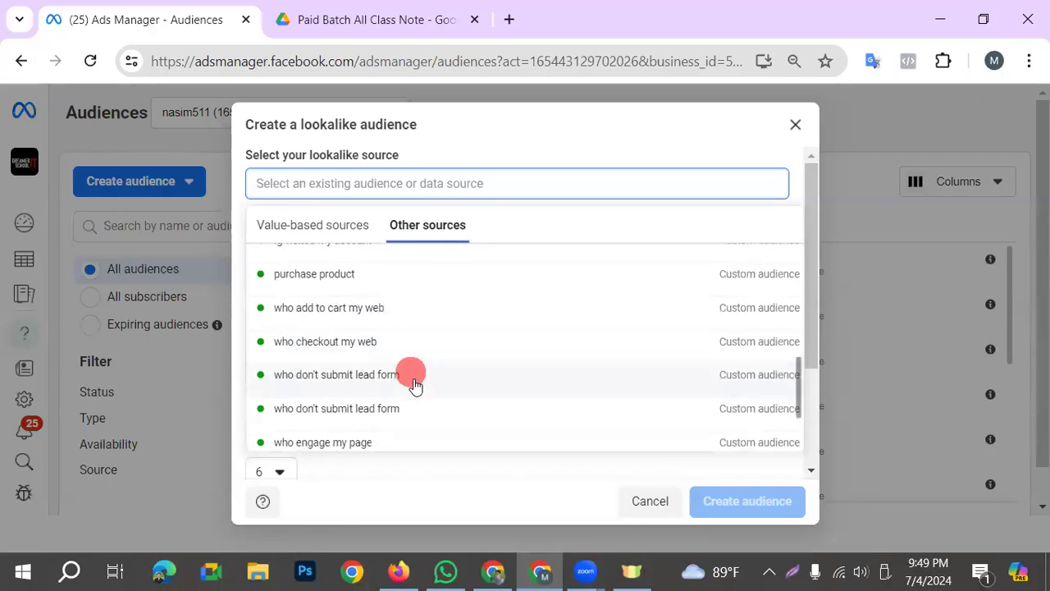
pyautogui.click(340, 379)
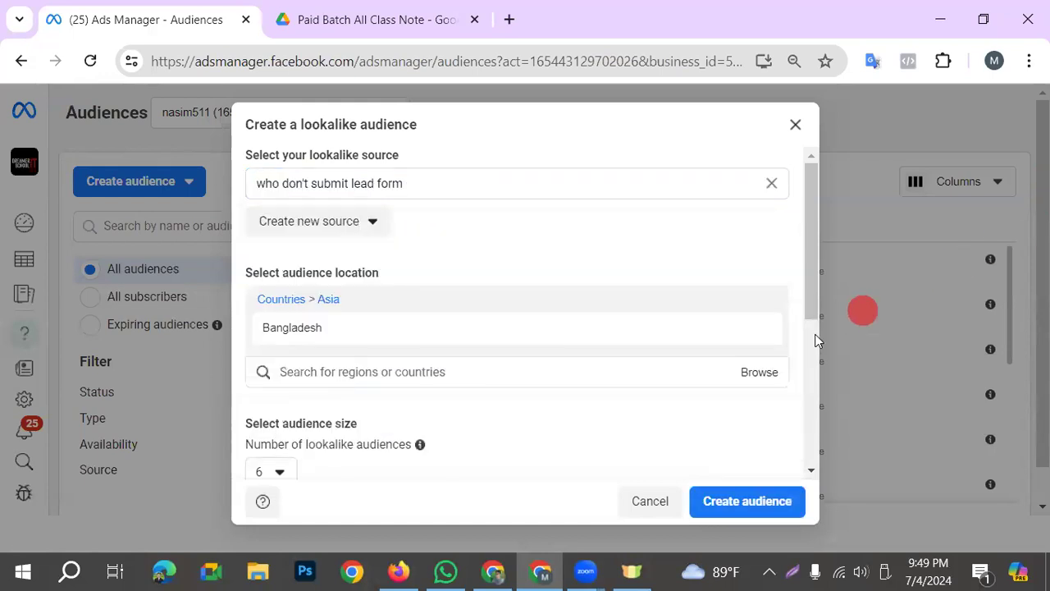
# Try to create a new source as a custom audience with customer value, and leave the lookalike setup.
pyautogui.scroll(-1, 523, 385)
pyautogui.scroll(1, 525, 366)
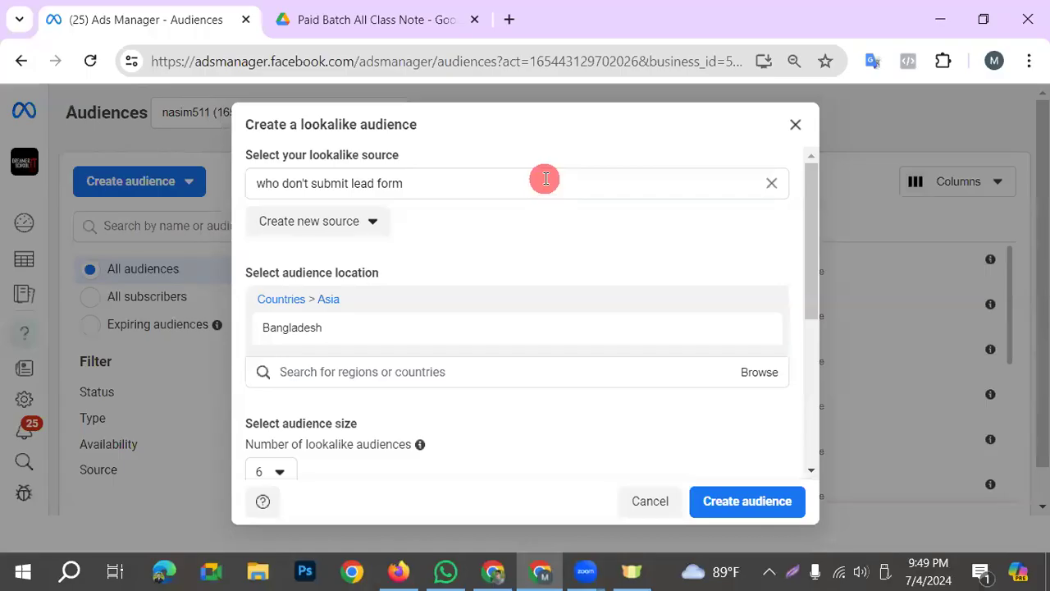
pyautogui.click(318, 224)
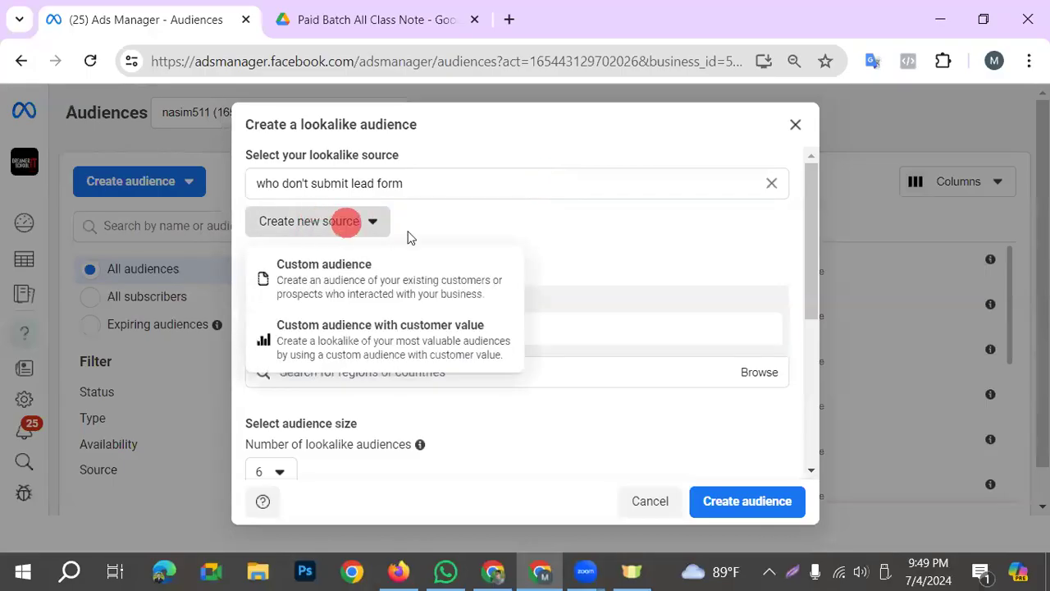
pyautogui.click(388, 338)
pyautogui.click(741, 465)
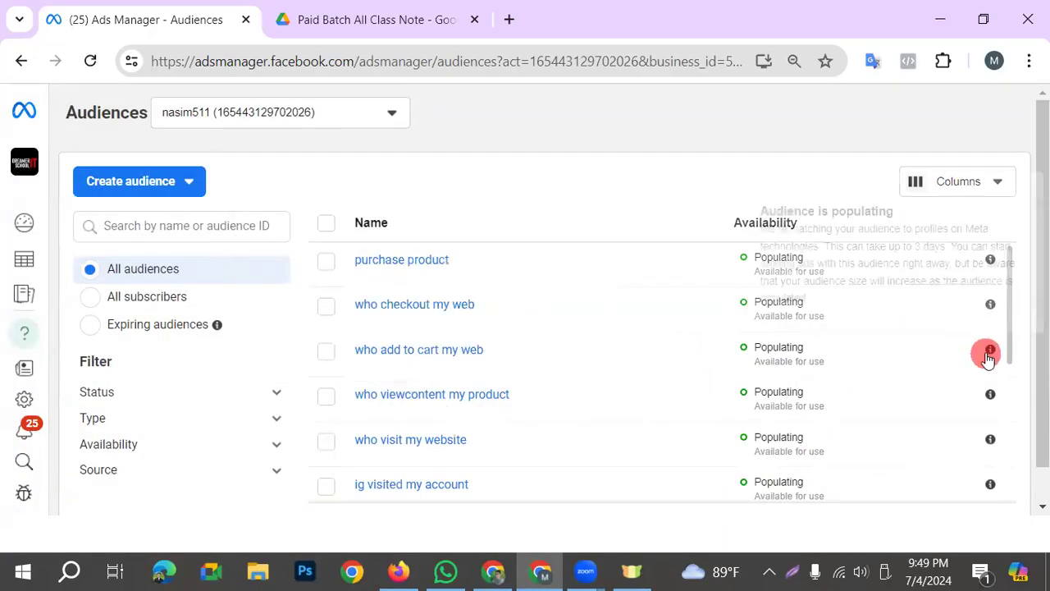
# Select the first six audiences in the list, from purchase product down to ig visited my account.
pyautogui.scroll(-1, 860, 370)
pyautogui.scroll(1, 828, 376)
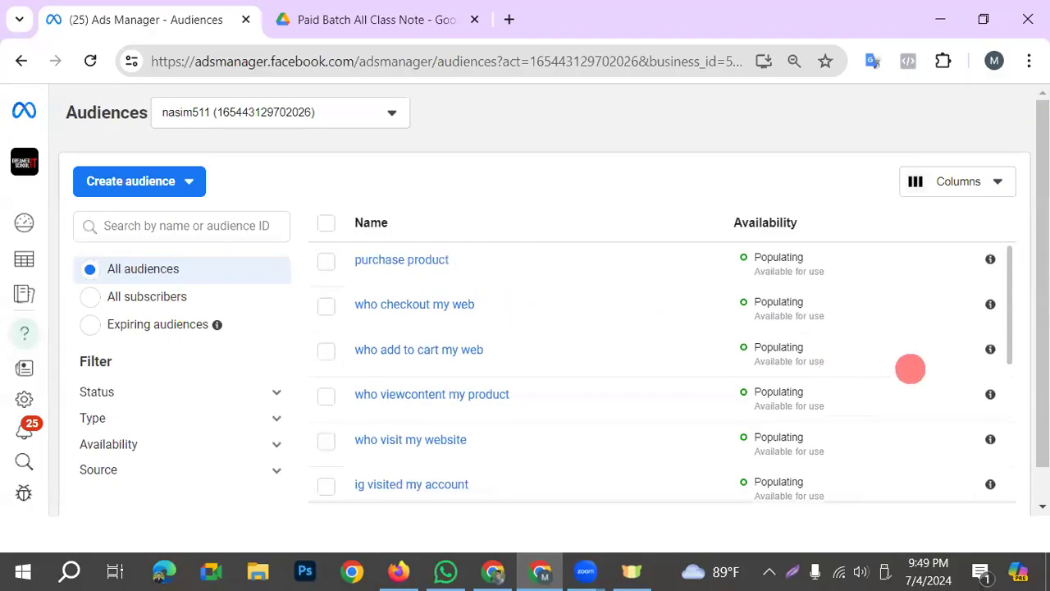
pyautogui.click(325, 264)
pyautogui.click(326, 306)
pyautogui.click(326, 352)
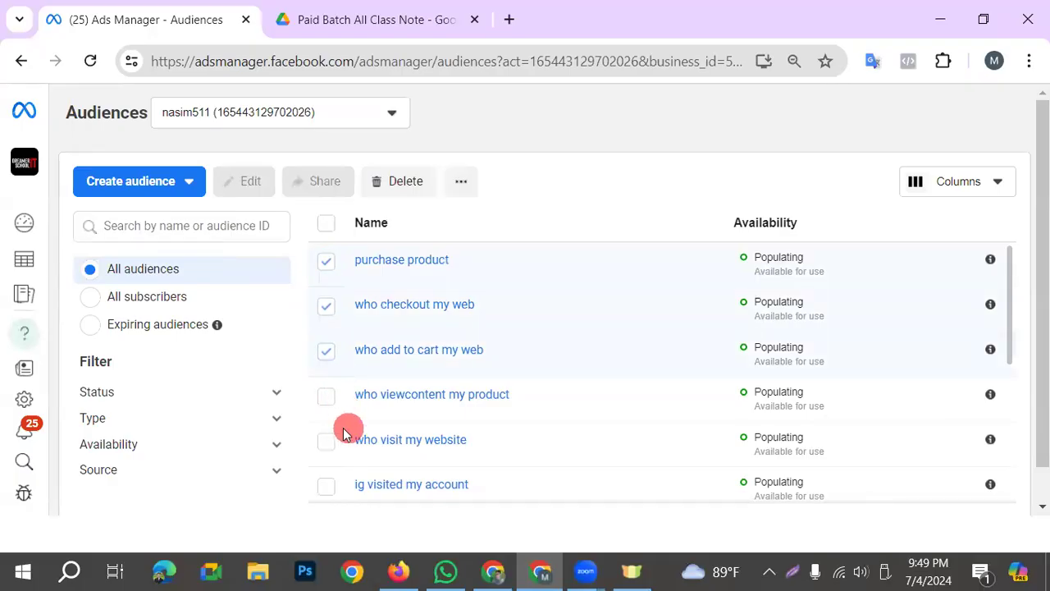
pyautogui.click(328, 397)
pyautogui.click(328, 441)
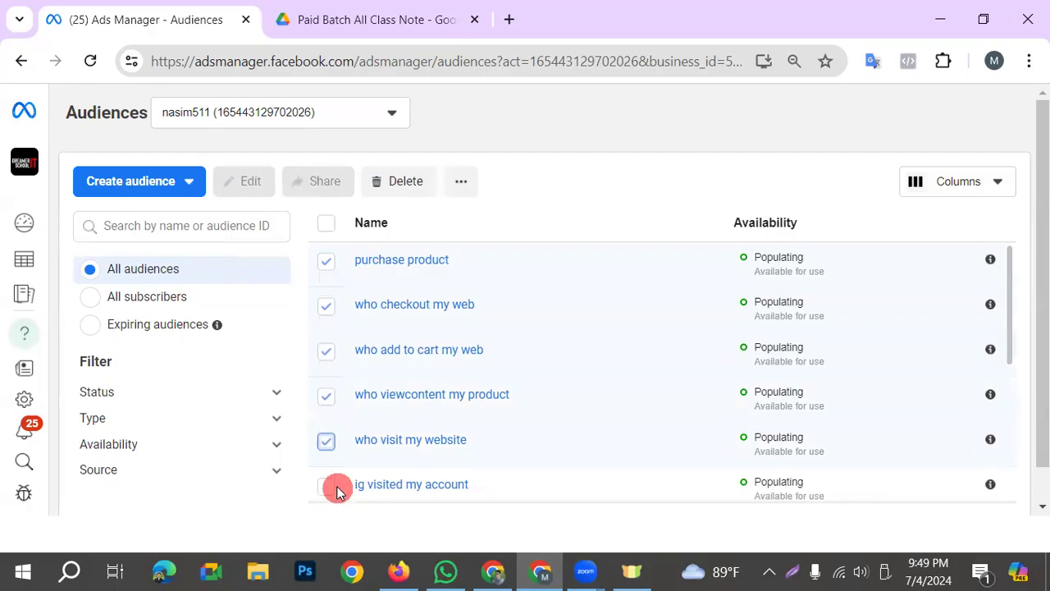
pyautogui.click(328, 487)
# Start a new lookalike audience with the value-based source Batch 20 Live Pixel Dreamer IT School.
pyautogui.click(168, 182)
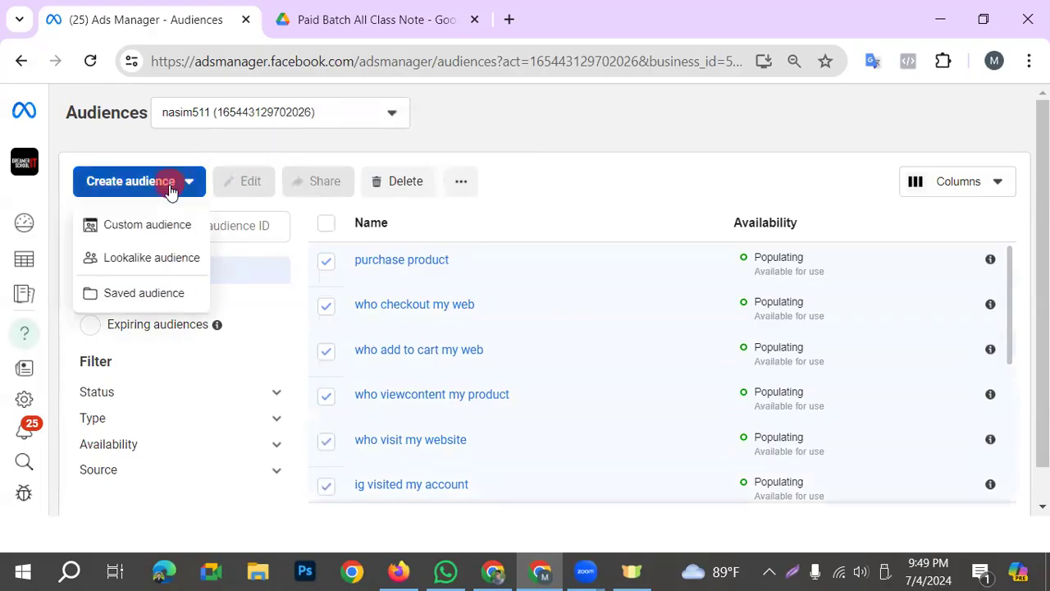
pyautogui.click(141, 258)
pyautogui.click(381, 187)
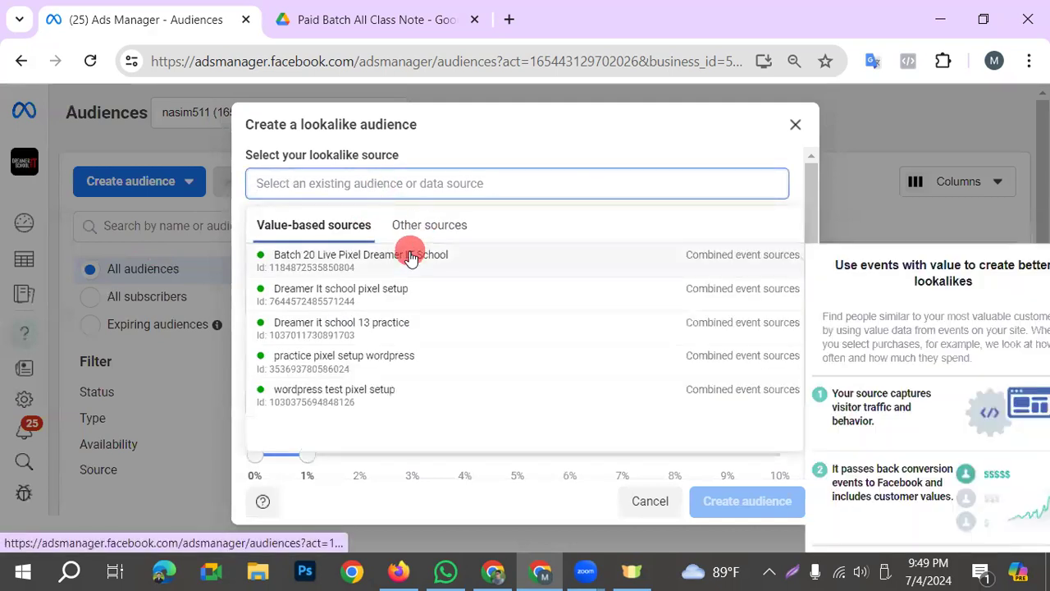
pyautogui.click(408, 253)
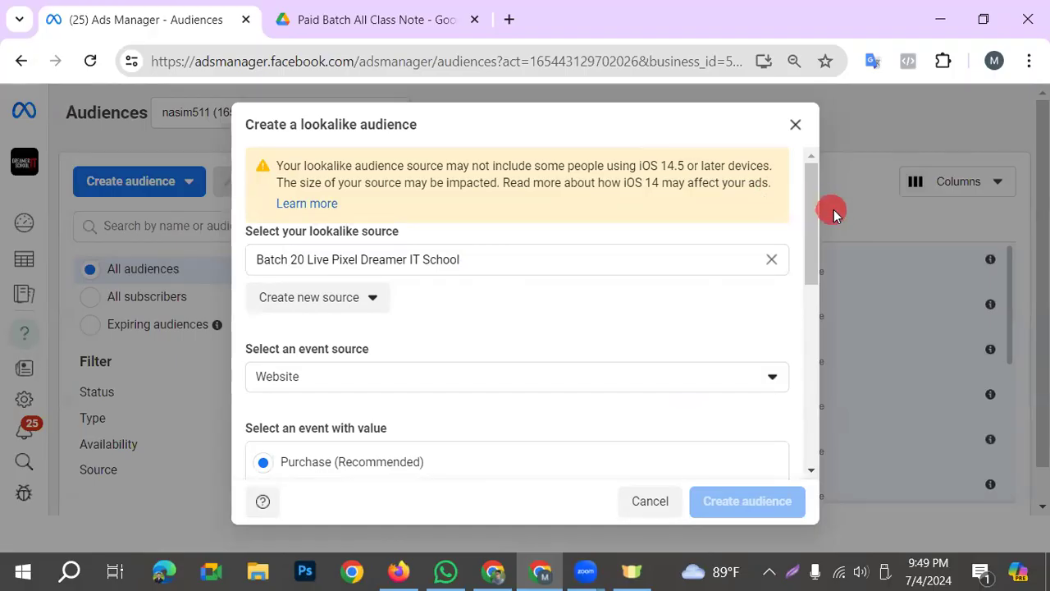
# Review the Purchase event values of the source and switch the event selection to Other Event With Value.
pyautogui.scroll(-2, 677, 235)
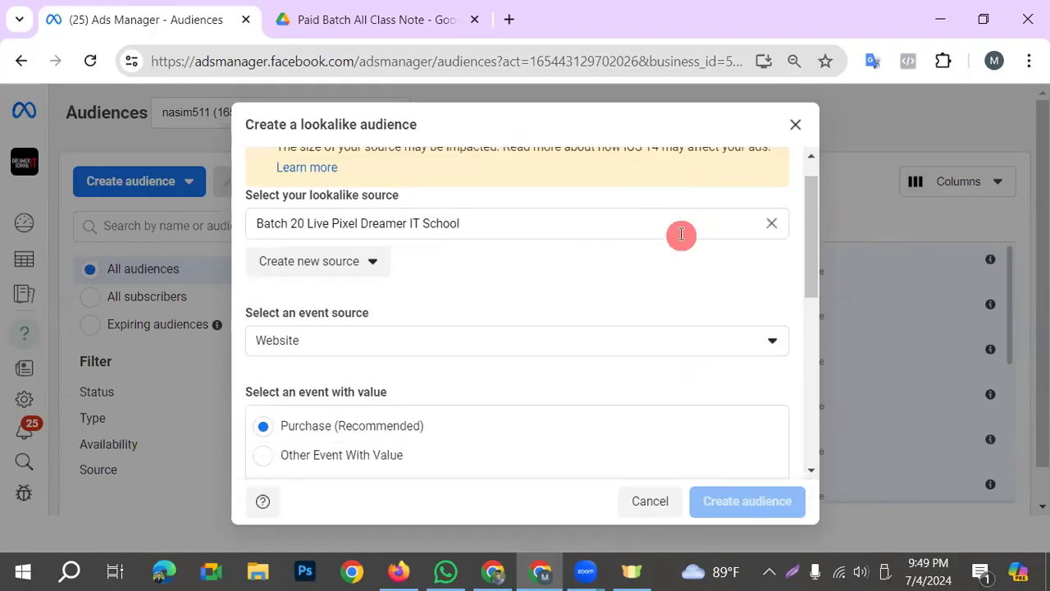
pyautogui.scroll(-1, 640, 336)
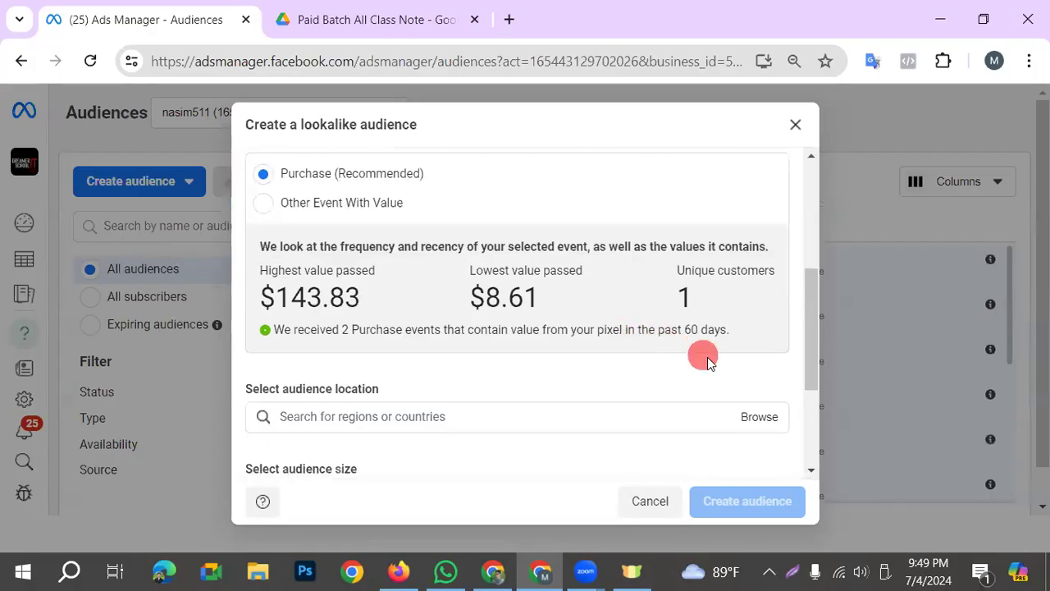
pyautogui.scroll(-1, 713, 345)
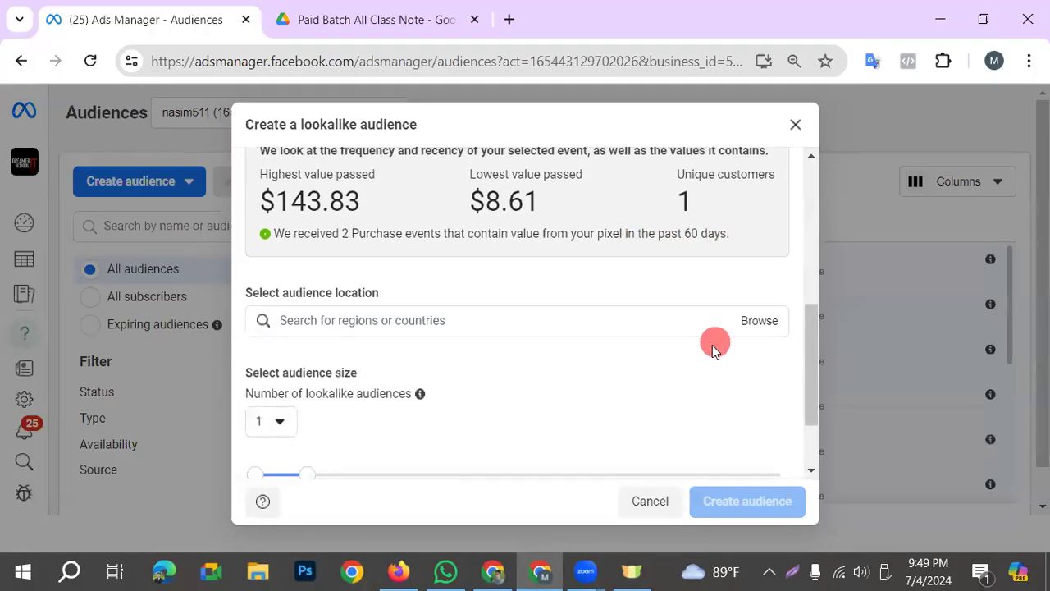
pyautogui.scroll(1, 529, 328)
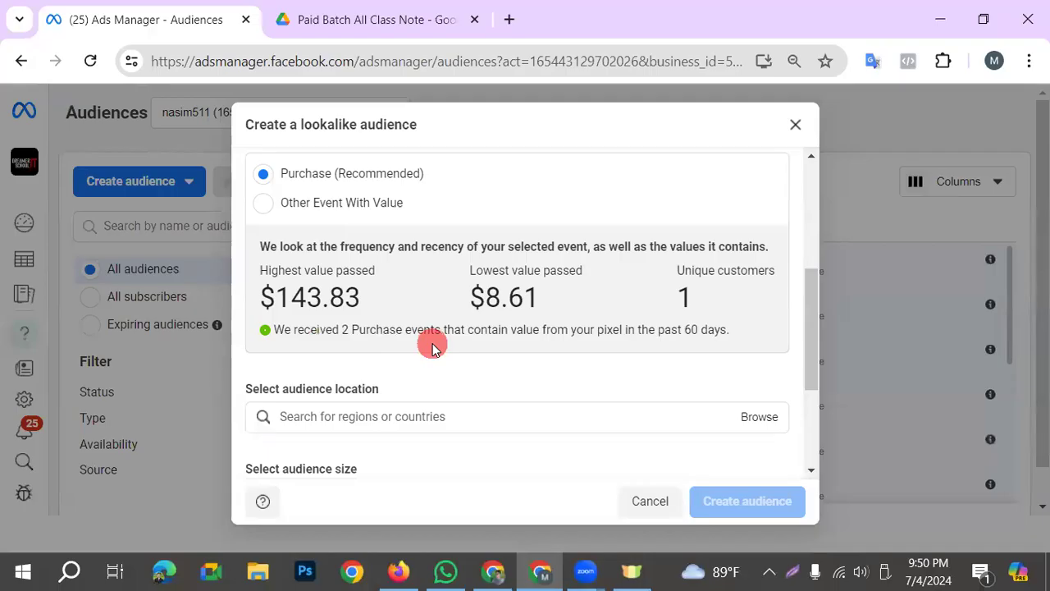
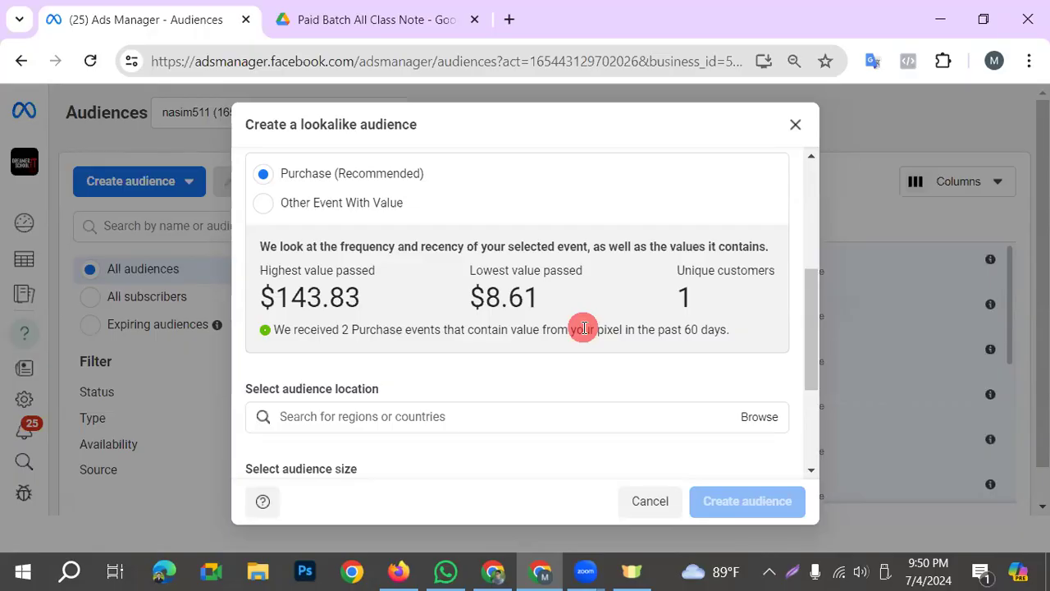
pyautogui.click(343, 330)
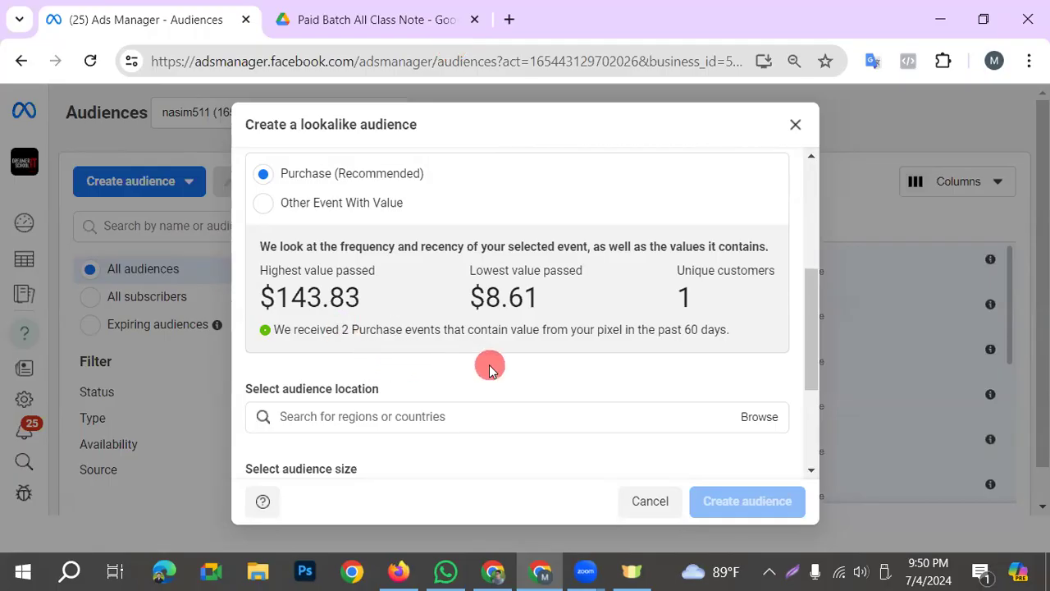
pyautogui.click(262, 203)
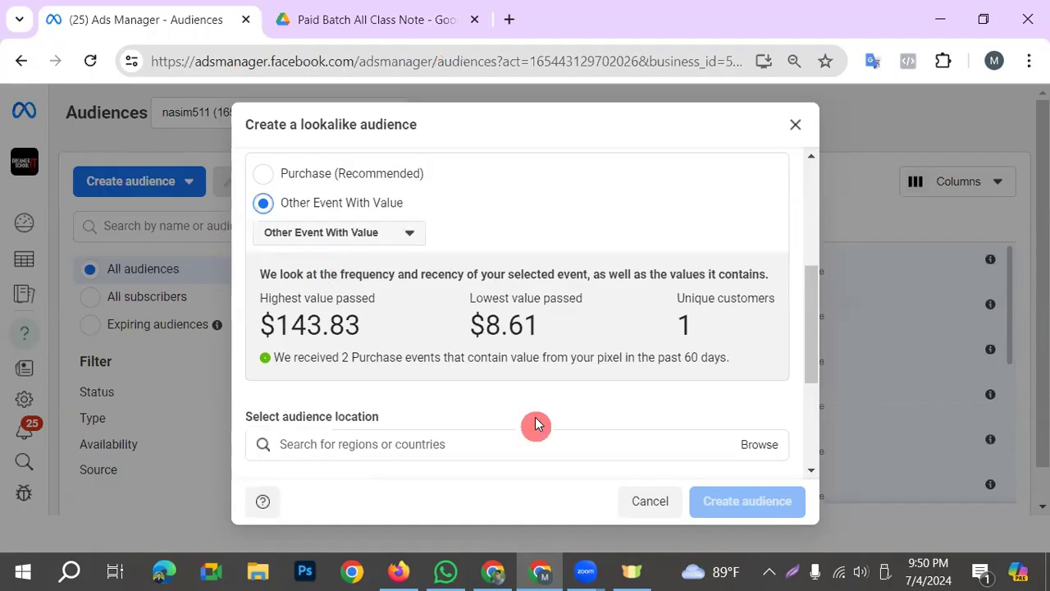
pyautogui.scroll(-1, 534, 424)
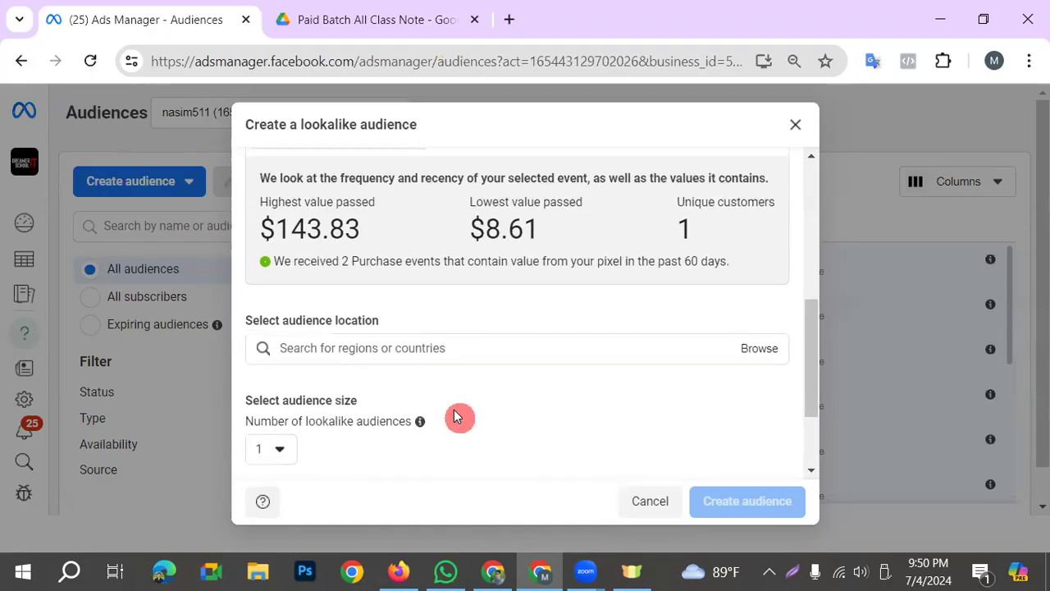
pyautogui.scroll(-1, 457, 418)
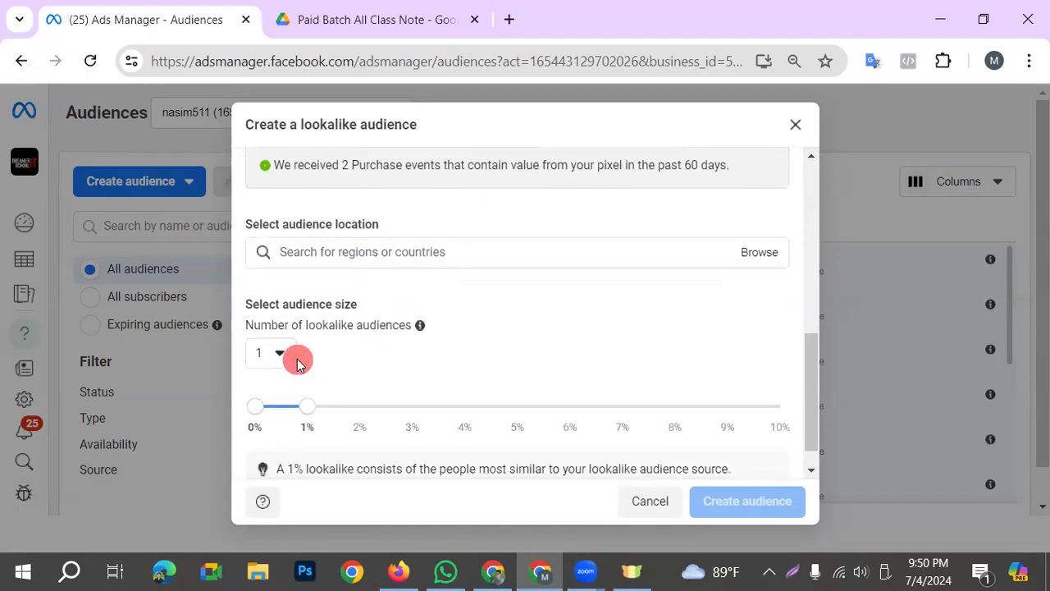
# Replace the lookalike source with the Dreamer IT School page from the other sources.
pyautogui.scroll(5, 298, 363)
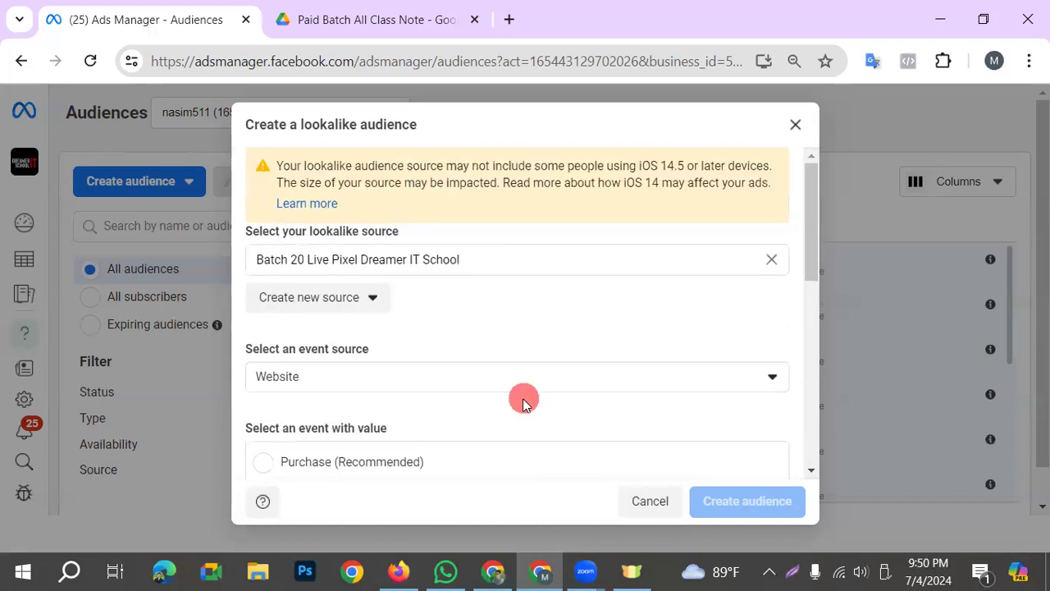
pyautogui.click(434, 260)
pyautogui.click(451, 304)
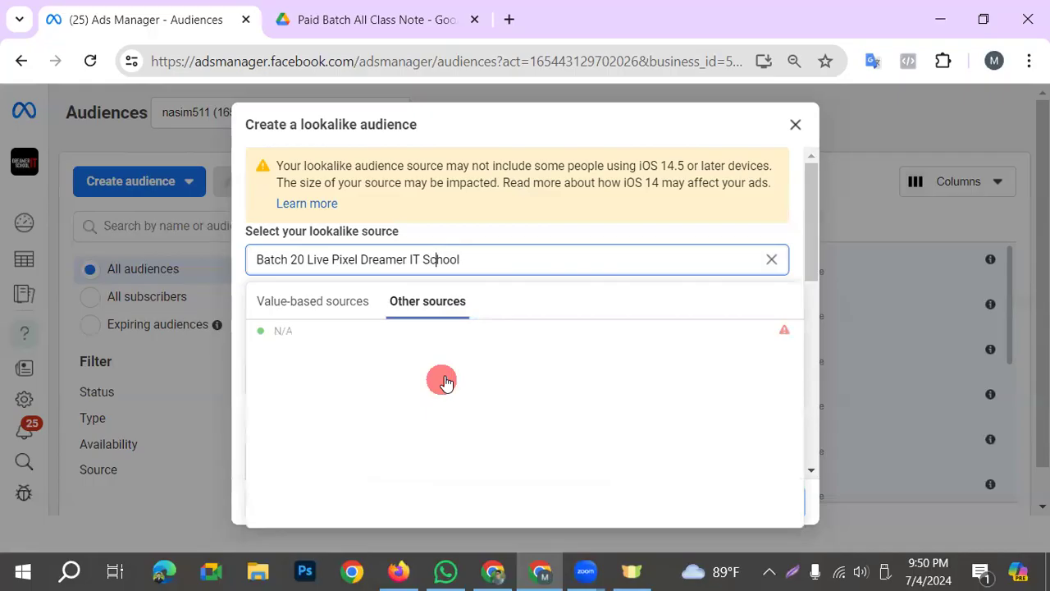
pyautogui.click(579, 260)
pyautogui.click(778, 261)
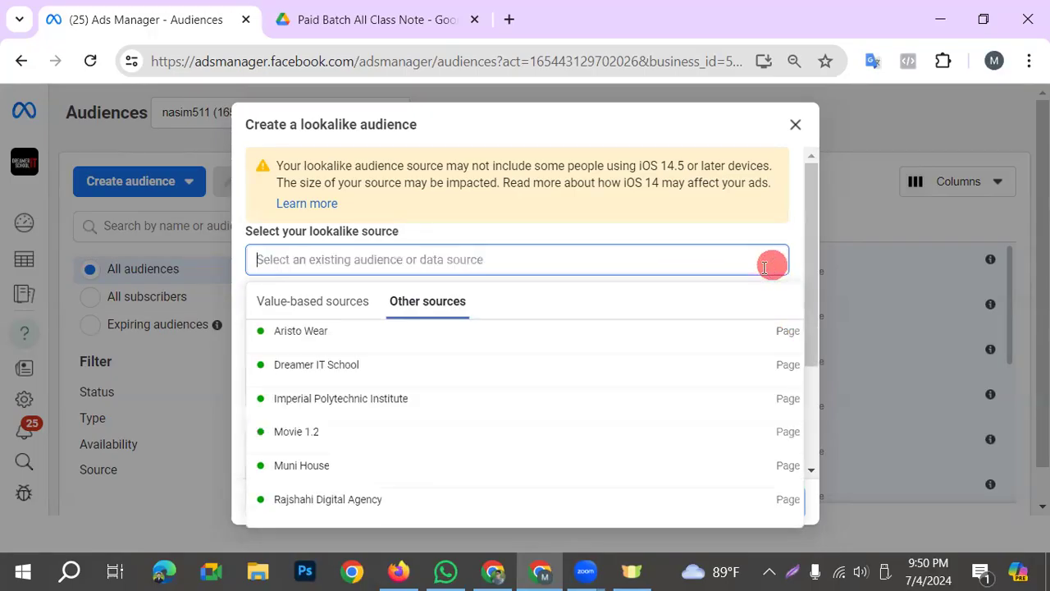
pyautogui.click(324, 369)
# Check the estimated reach and create the 1% lookalike audience for Bangladesh.
pyautogui.scroll(-1, 643, 373)
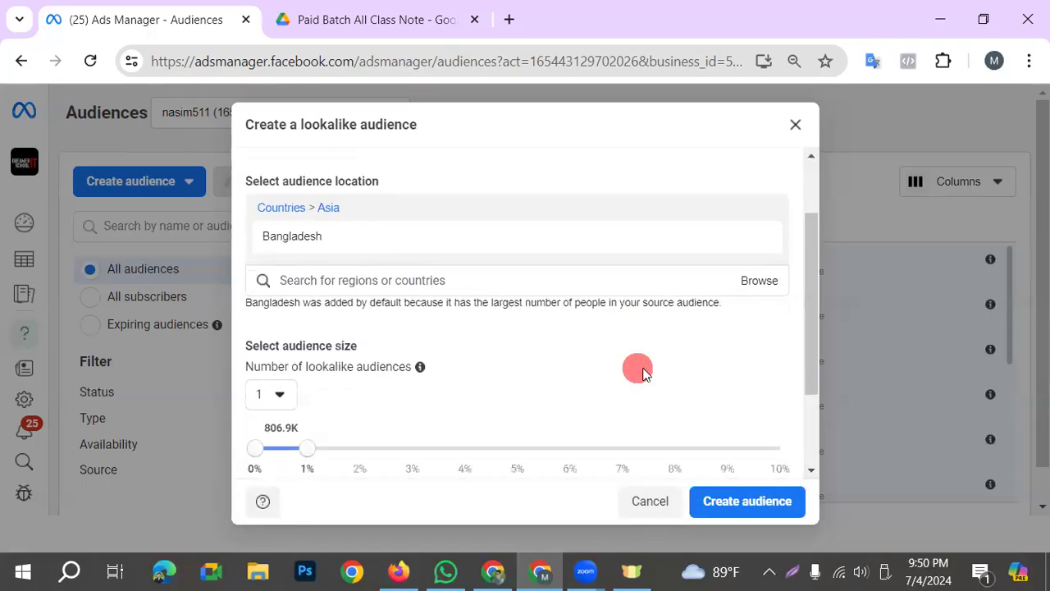
pyautogui.scroll(-3, 643, 373)
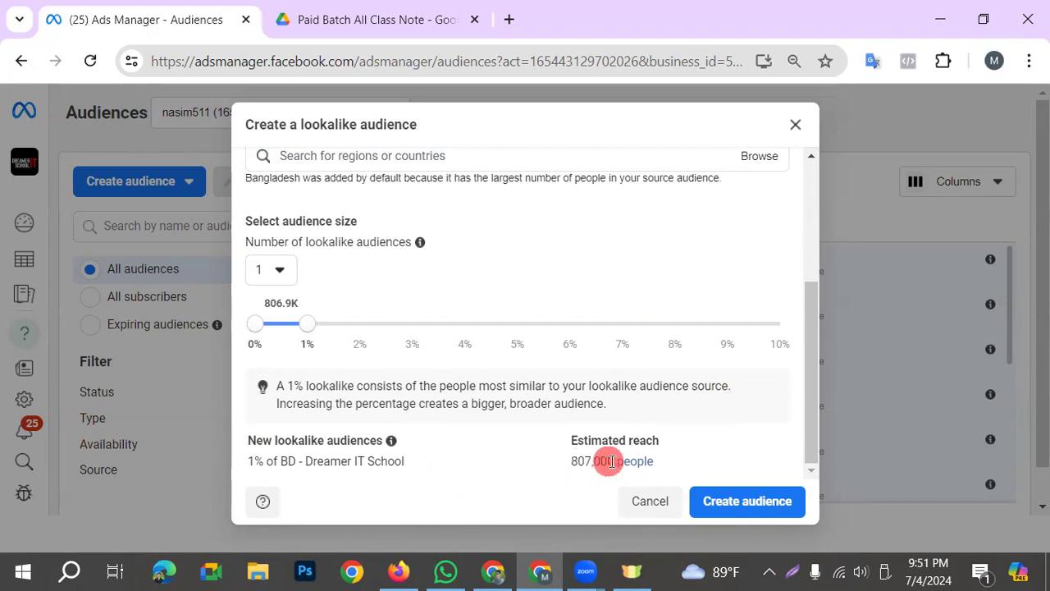
pyautogui.moveTo(565, 436); pyautogui.dragTo(719, 429)
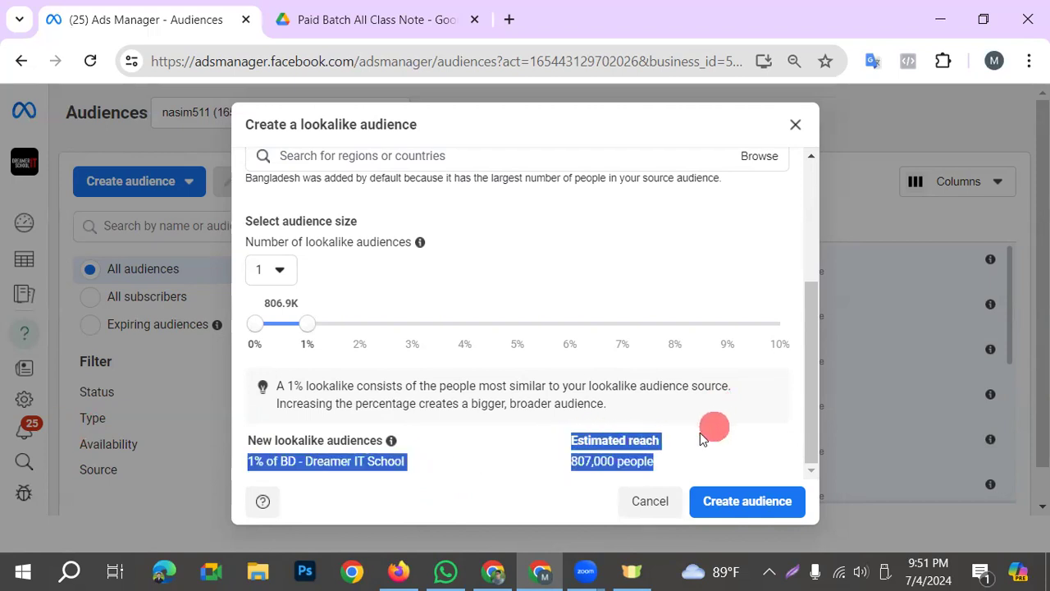
pyautogui.click(548, 440)
pyautogui.click(755, 501)
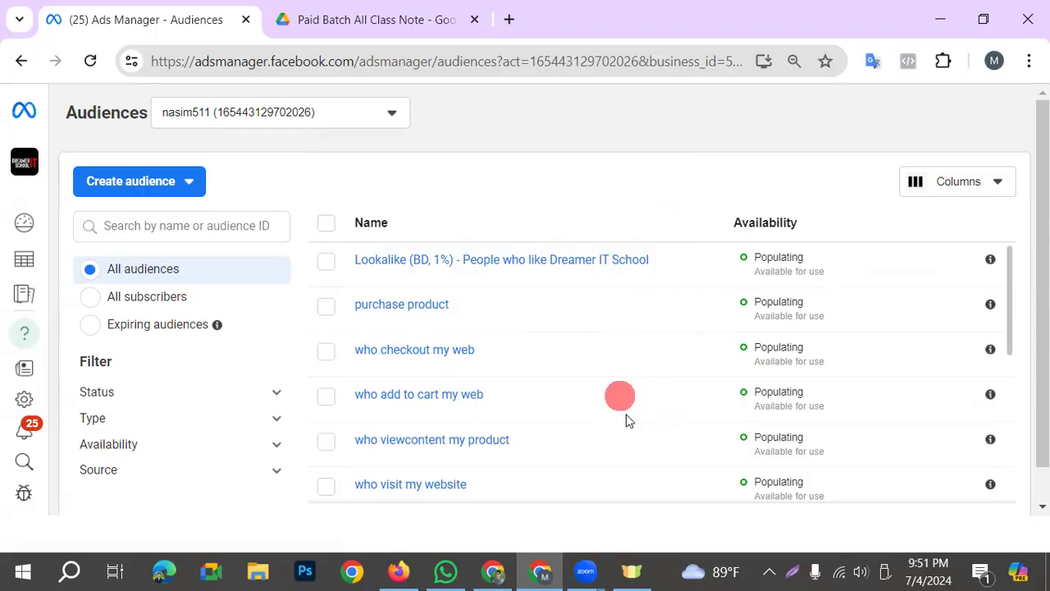
# Start a new saved audience, look over its targeting options, and name it dmshop.
pyautogui.click(189, 183)
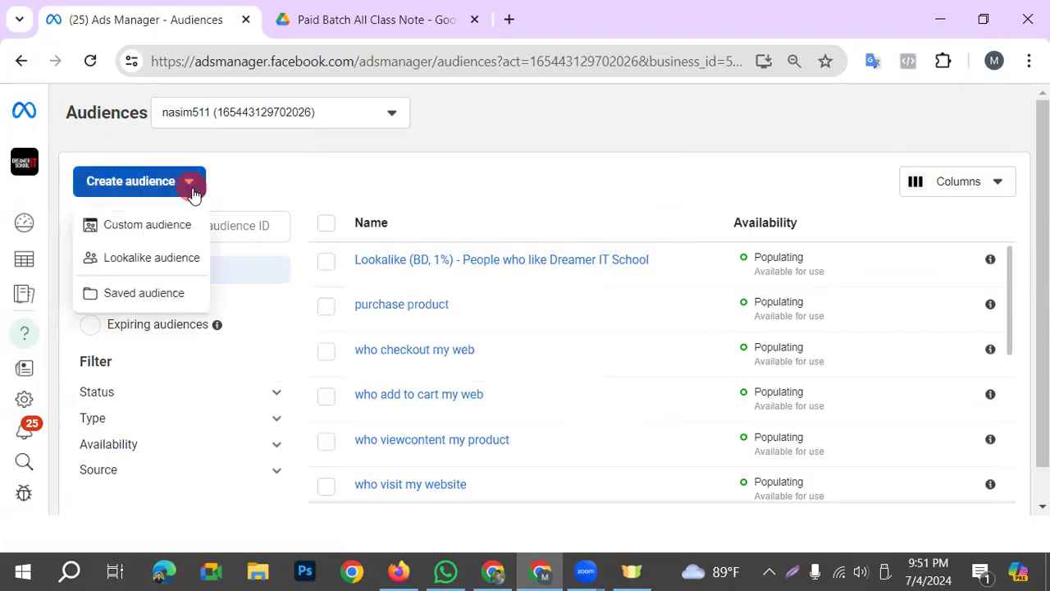
pyautogui.click(144, 294)
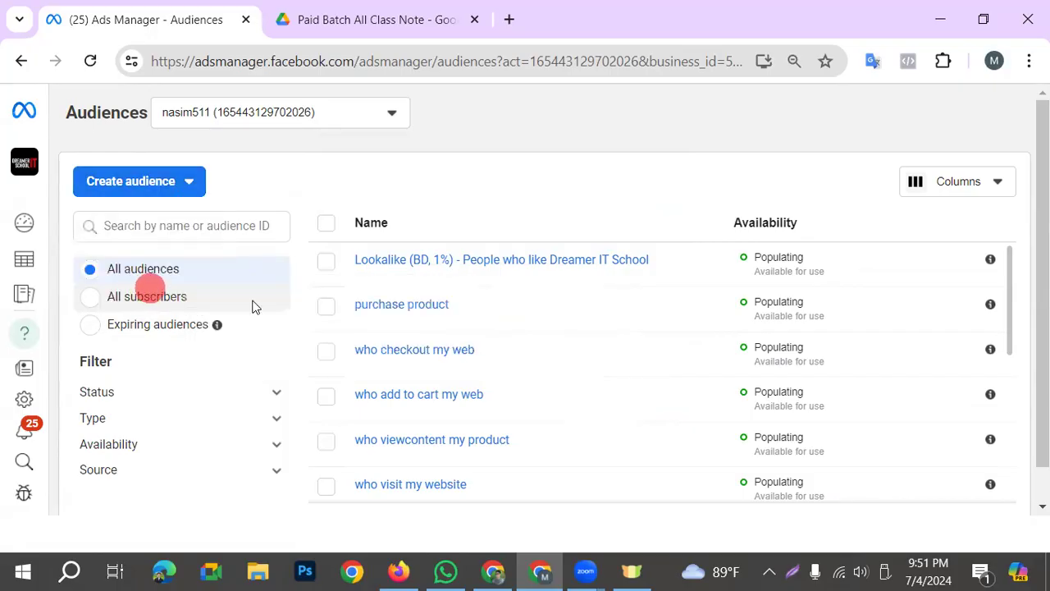
pyautogui.scroll(-1, 314, 356)
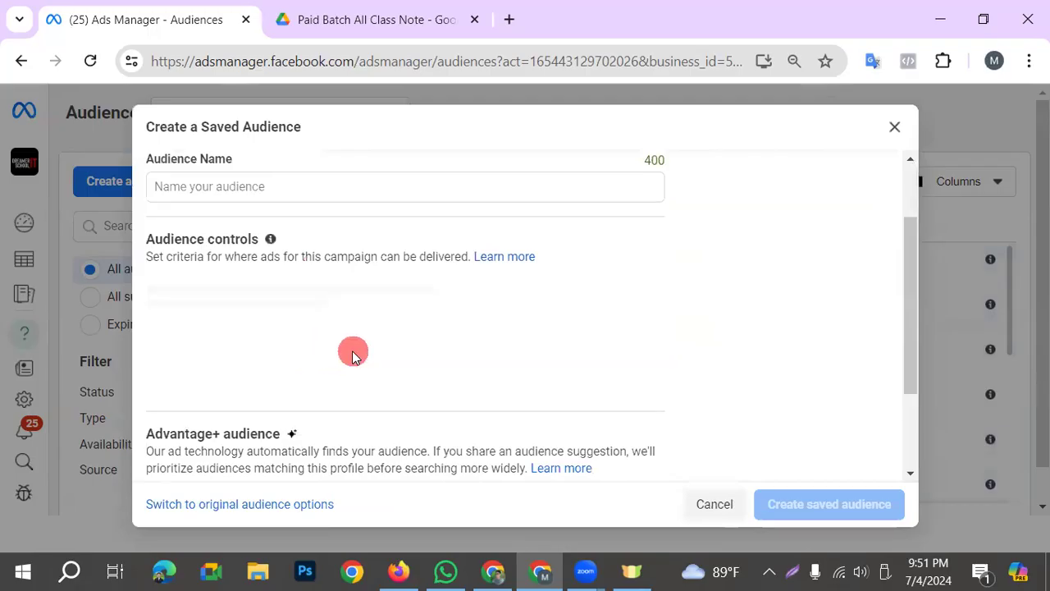
pyautogui.scroll(-4, 407, 333)
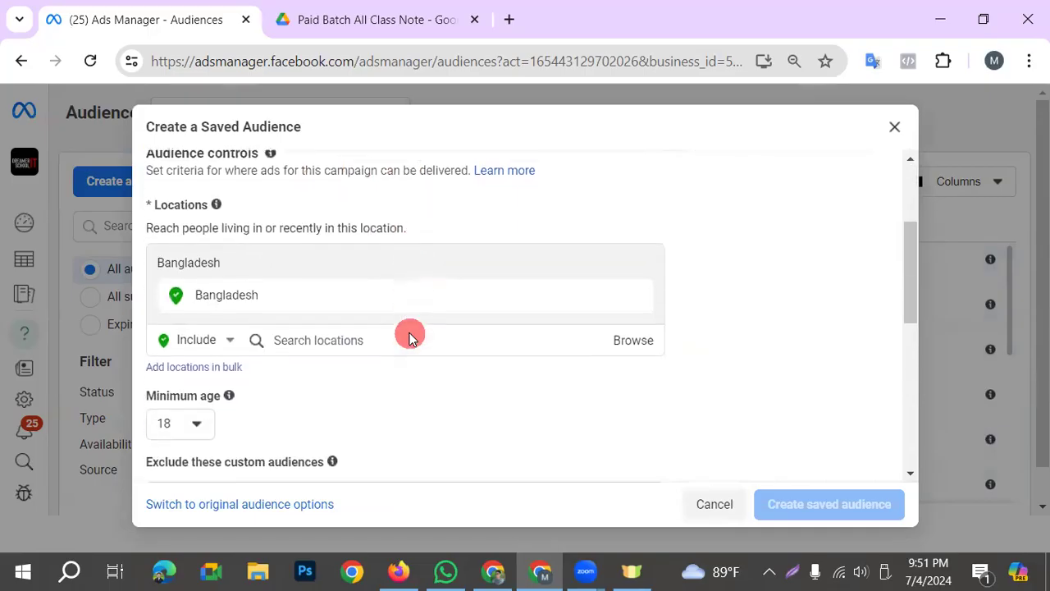
pyautogui.scroll(-6, 409, 340)
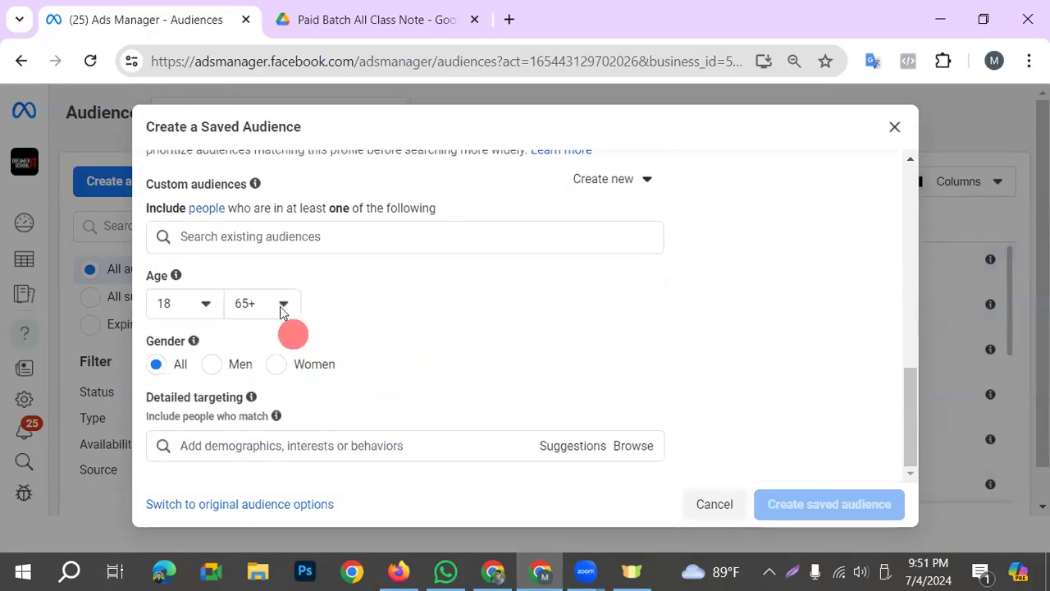
pyautogui.scroll(10, 295, 320)
pyautogui.click(261, 284)
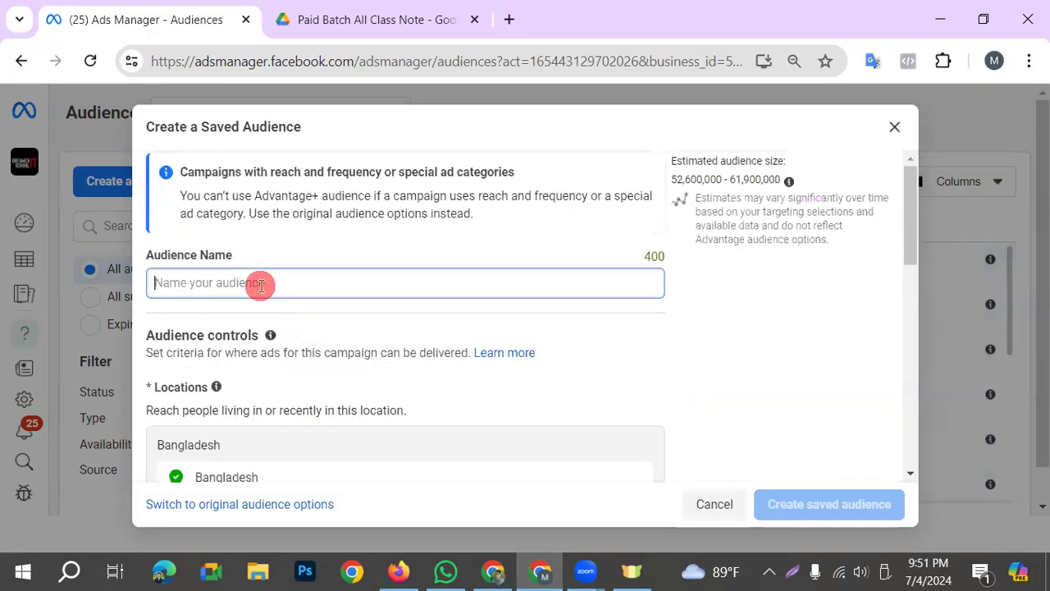
pyautogui.scroll(-2, 378, 312)
pyautogui.scroll(2, 380, 328)
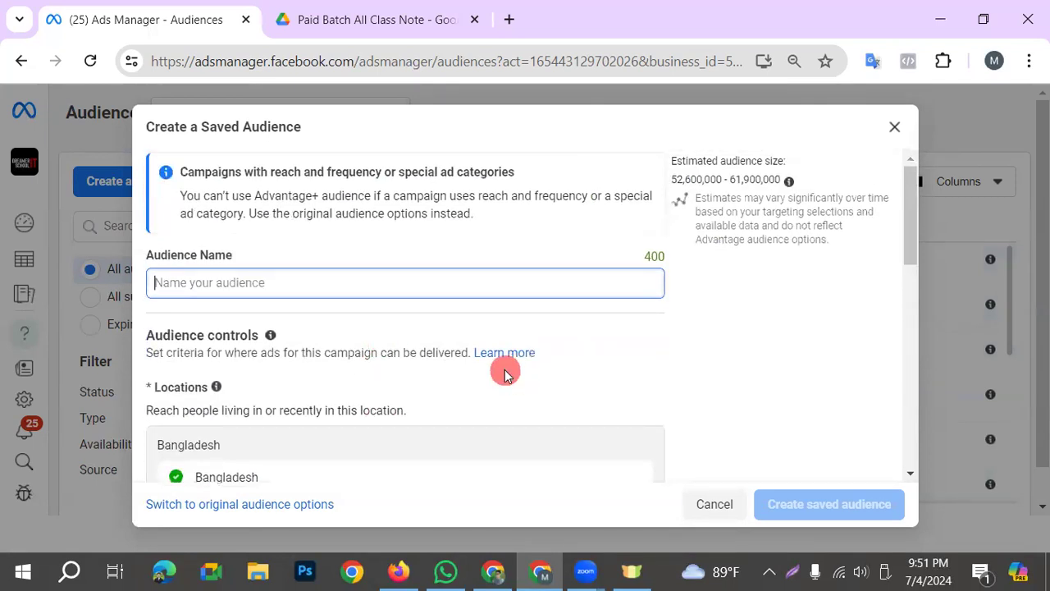
pyautogui.write('d')
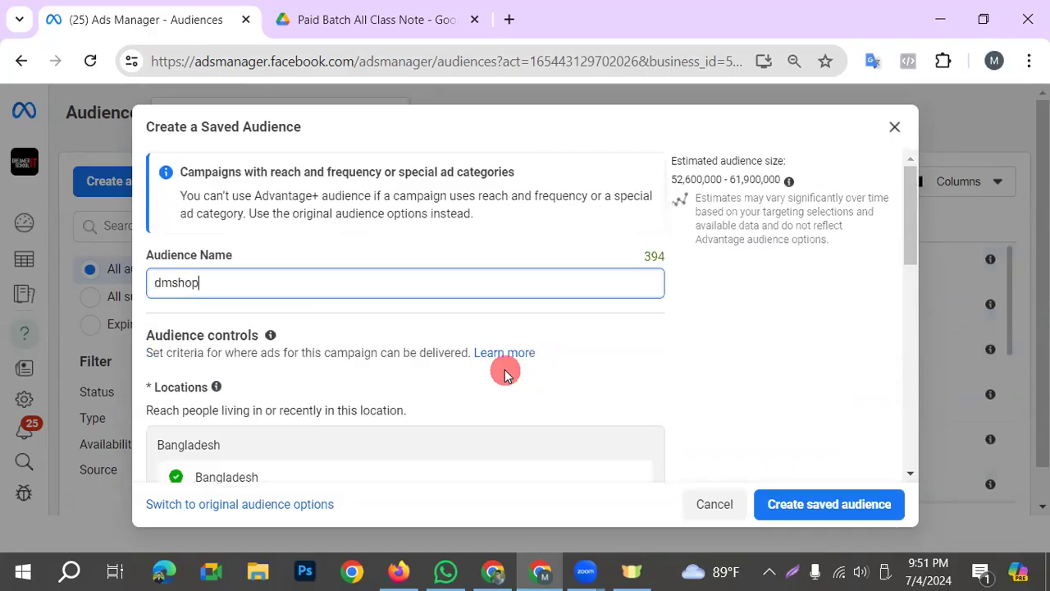
pyautogui.write('mshop')
# Set the saved audience's minimum age to 20.
pyautogui.scroll(-3, 492, 398)
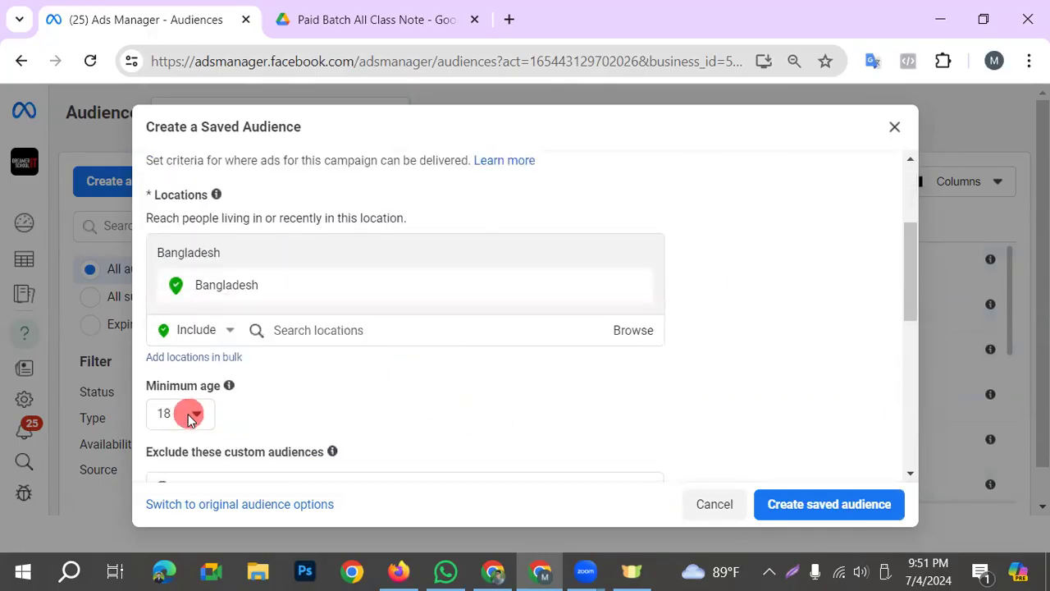
pyautogui.click(191, 415)
pyautogui.click(190, 232)
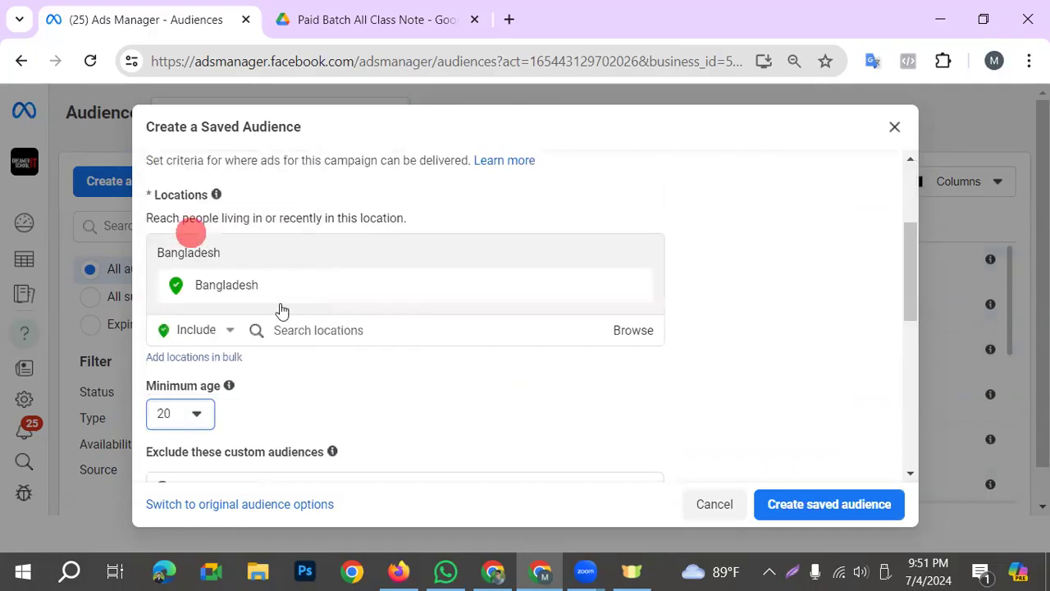
# Exclude the custom audiences purchase product, who add to cart my web and ig visited my account.
pyautogui.scroll(-3, 403, 370)
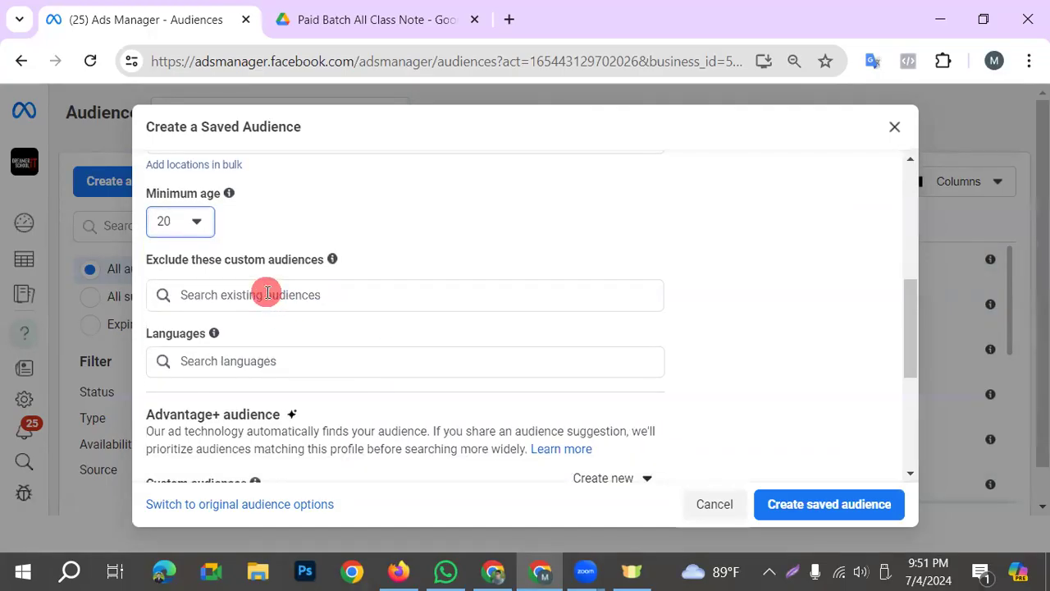
pyautogui.click(268, 295)
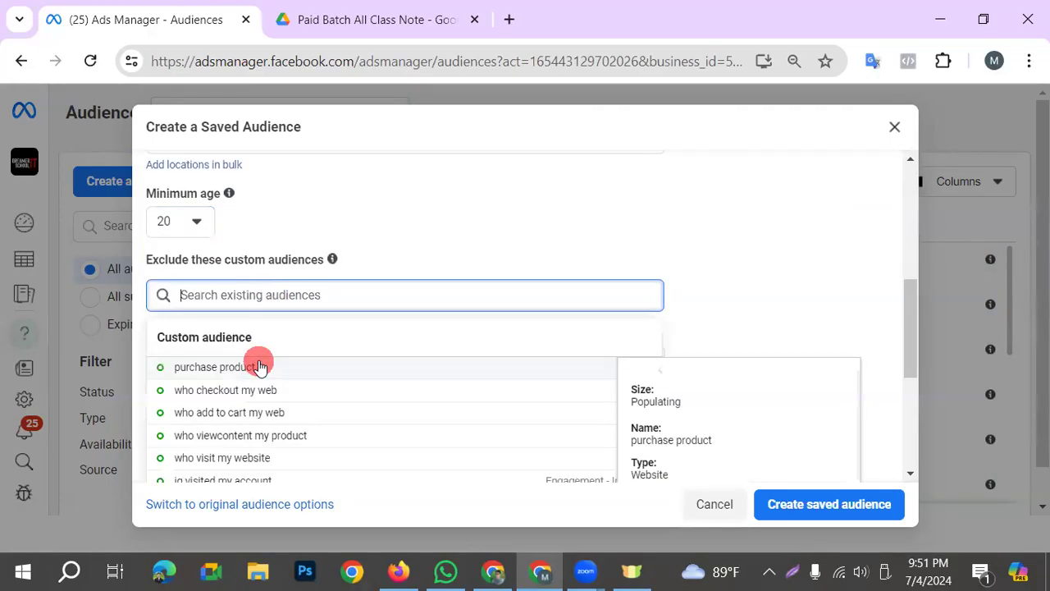
pyautogui.click(248, 367)
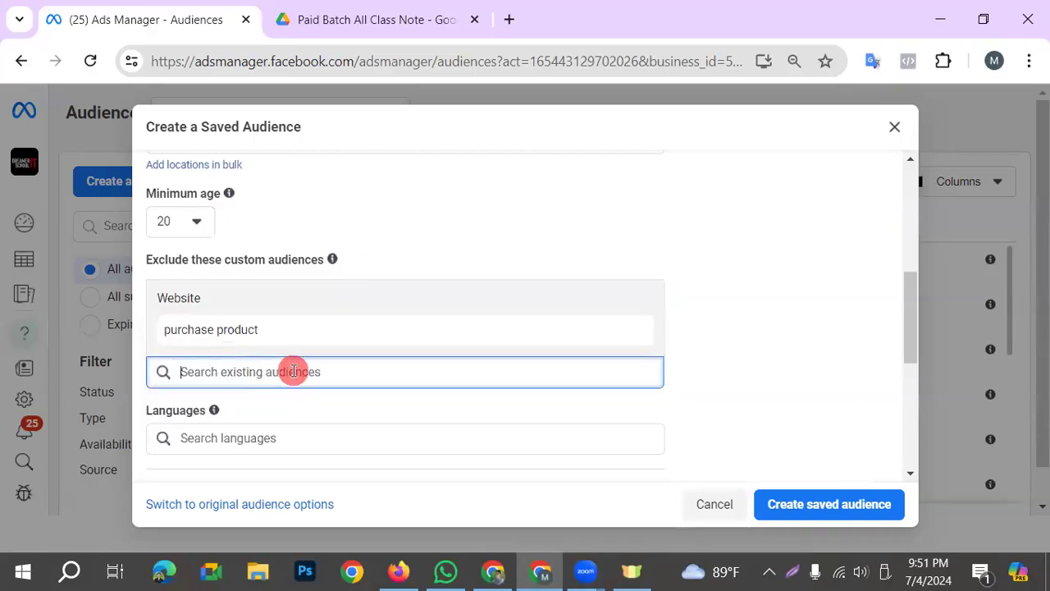
pyautogui.click(270, 467)
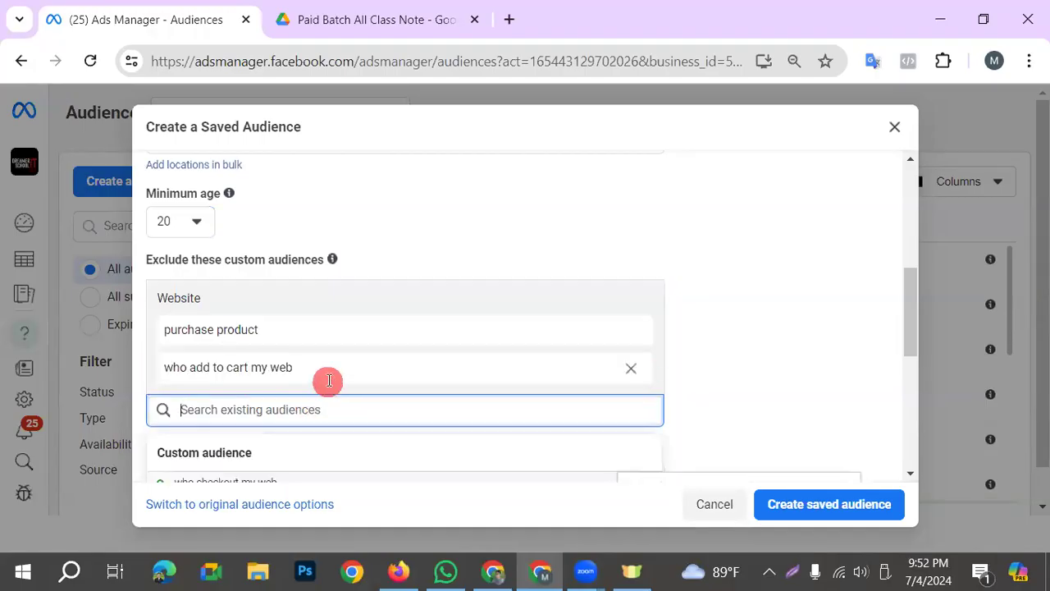
pyautogui.click(265, 454)
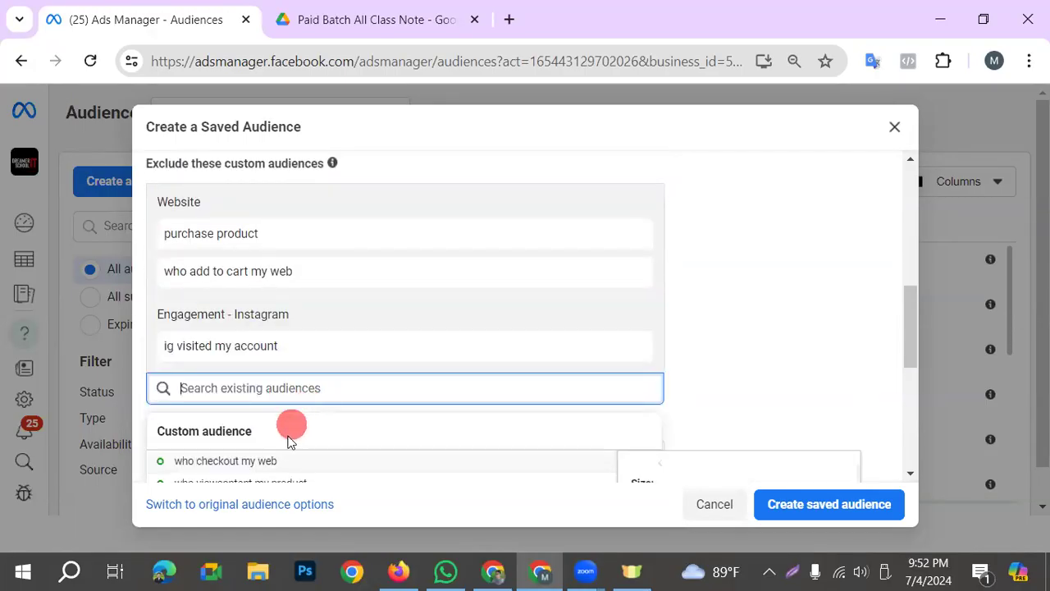
# Exclude all remaining custom audiences, including who view my video 3 sec, Who engaged my page and both who don't submit lead form audiences.
pyautogui.click(270, 402)
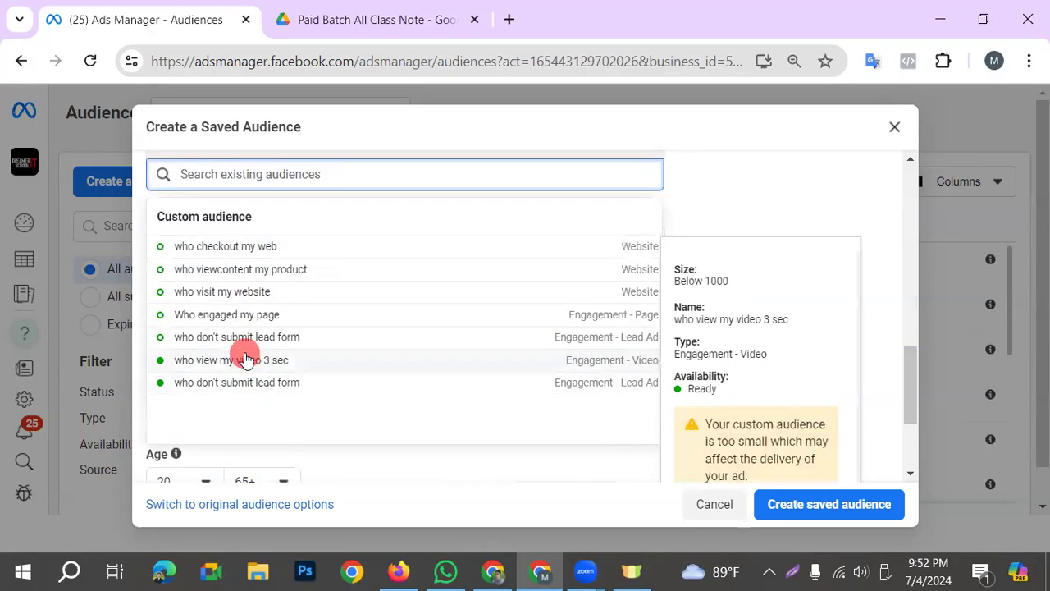
pyautogui.click(246, 359)
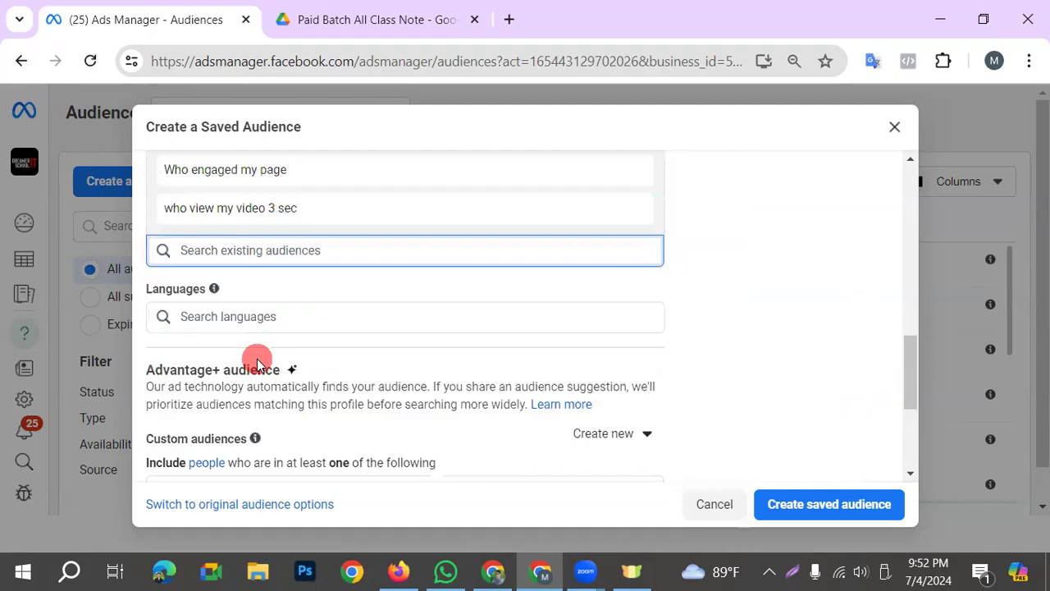
pyautogui.click(275, 374)
pyautogui.click(265, 322)
pyautogui.click(265, 321)
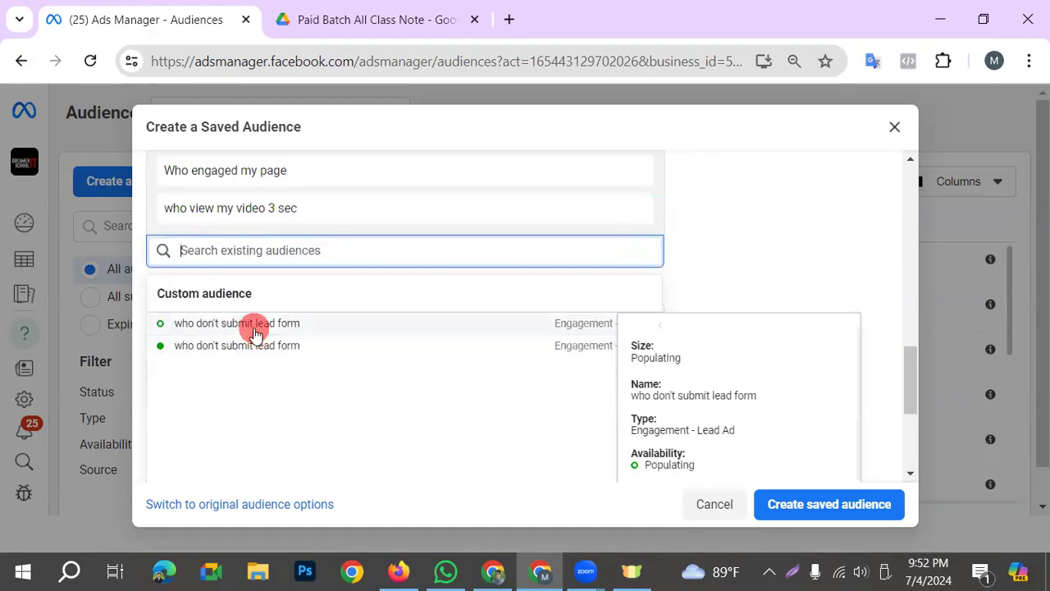
pyautogui.click(256, 328)
pyautogui.click(282, 358)
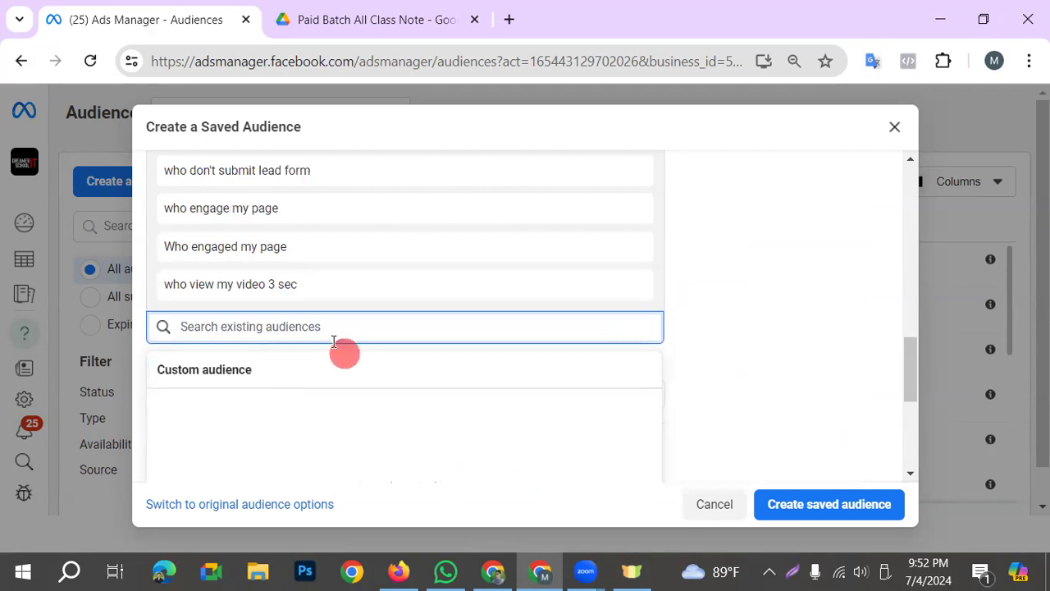
# Set the suggested audience's maximum age to 36 and its gender to Men.
pyautogui.scroll(1, 332, 320)
pyautogui.scroll(-2, 361, 332)
pyautogui.scroll(-1, 348, 289)
pyautogui.scroll(-3, 348, 289)
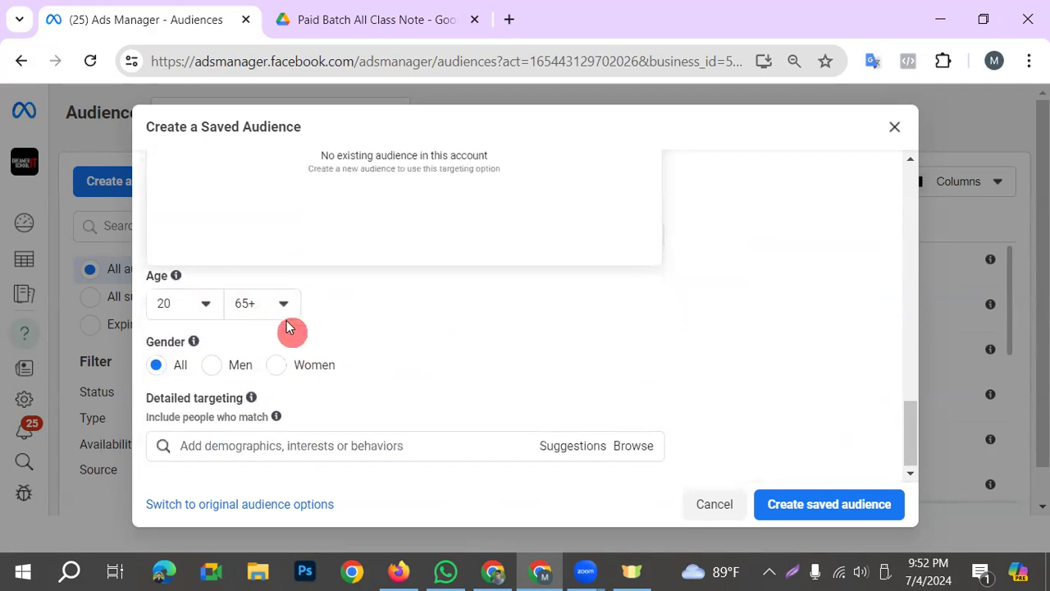
pyautogui.click(278, 303)
pyautogui.click(284, 305)
pyautogui.scroll(8, 297, 423)
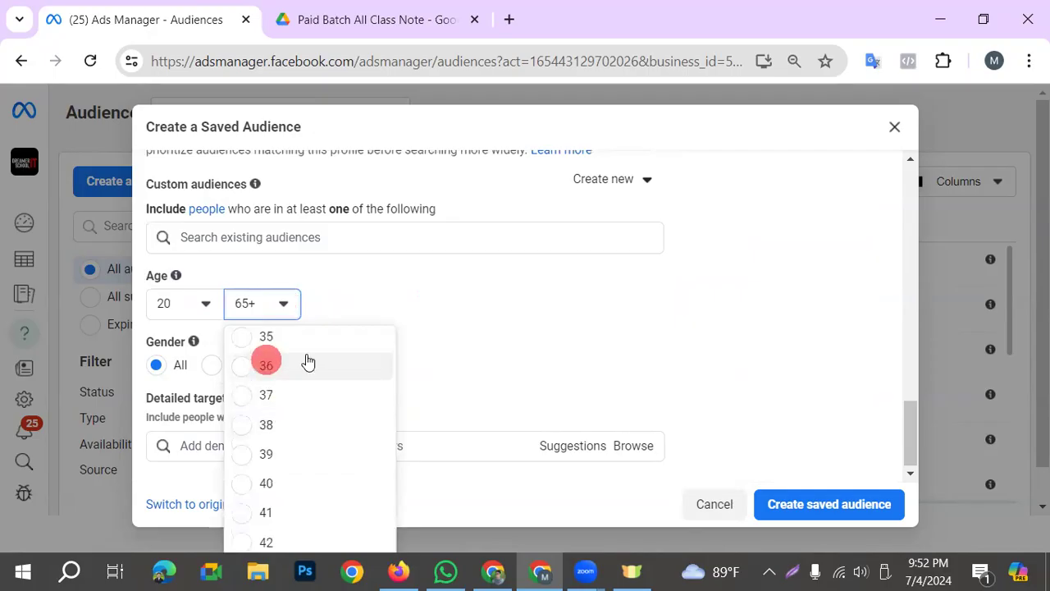
pyautogui.click(305, 363)
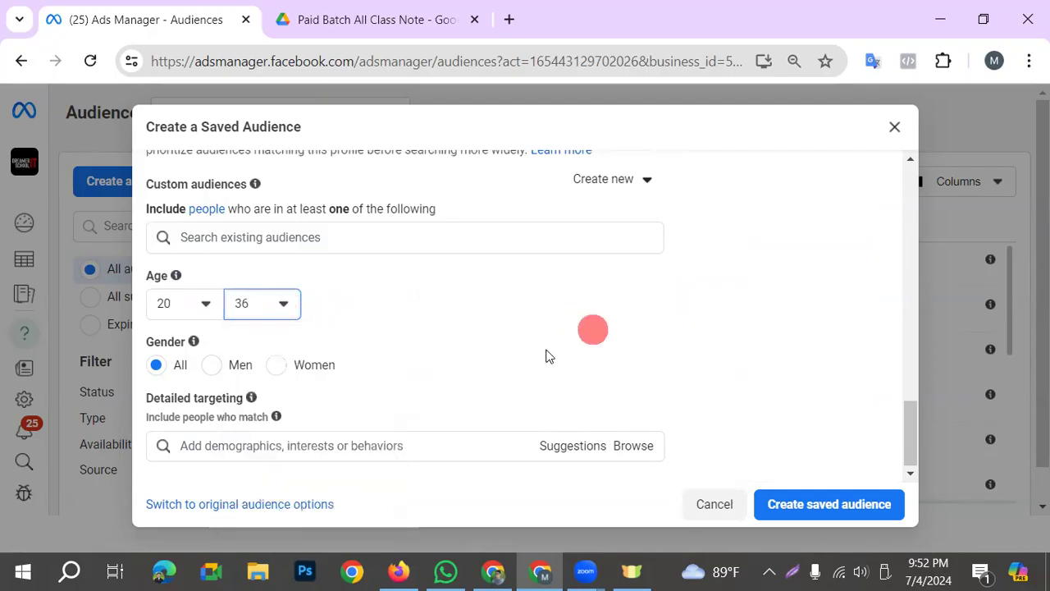
pyautogui.click(222, 369)
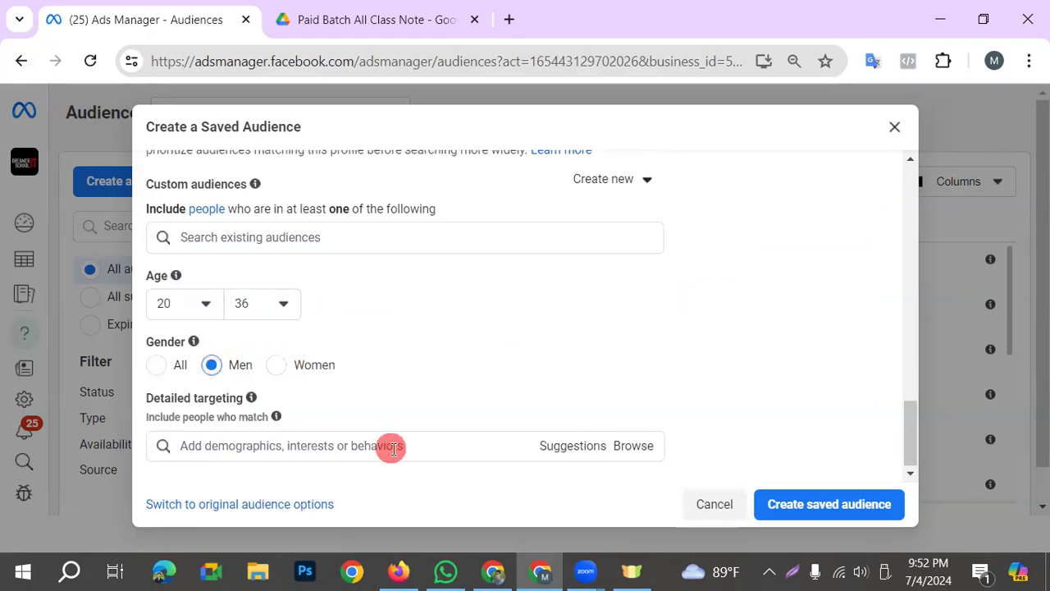
# Search detailed targeting for freelancing, add the Freelancer (careers) interest, and create the saved audience.
pyautogui.click(419, 447)
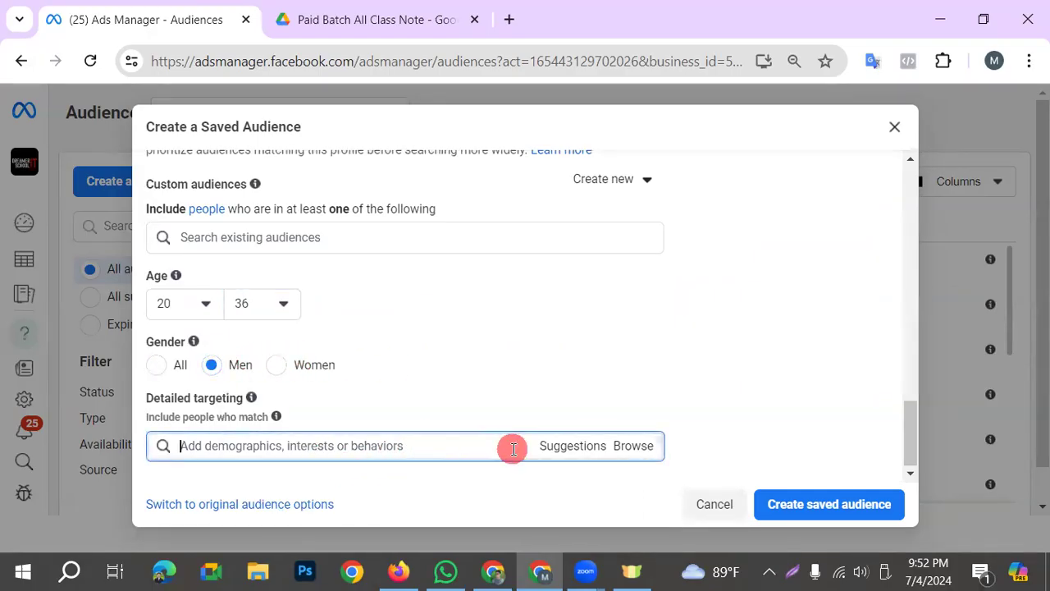
pyautogui.write('ff')
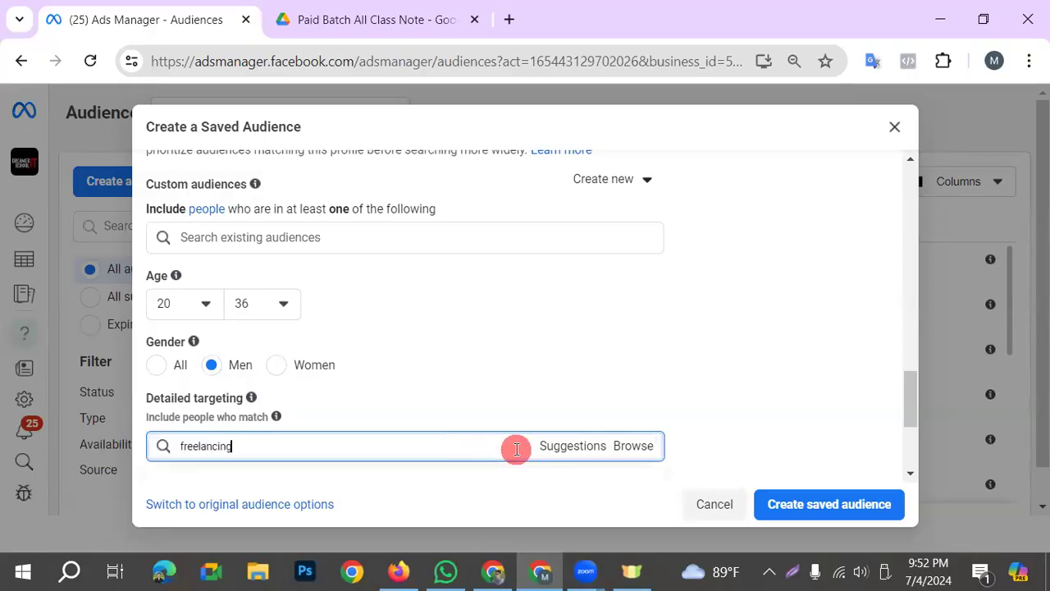
pyautogui.scroll(-4, 334, 403)
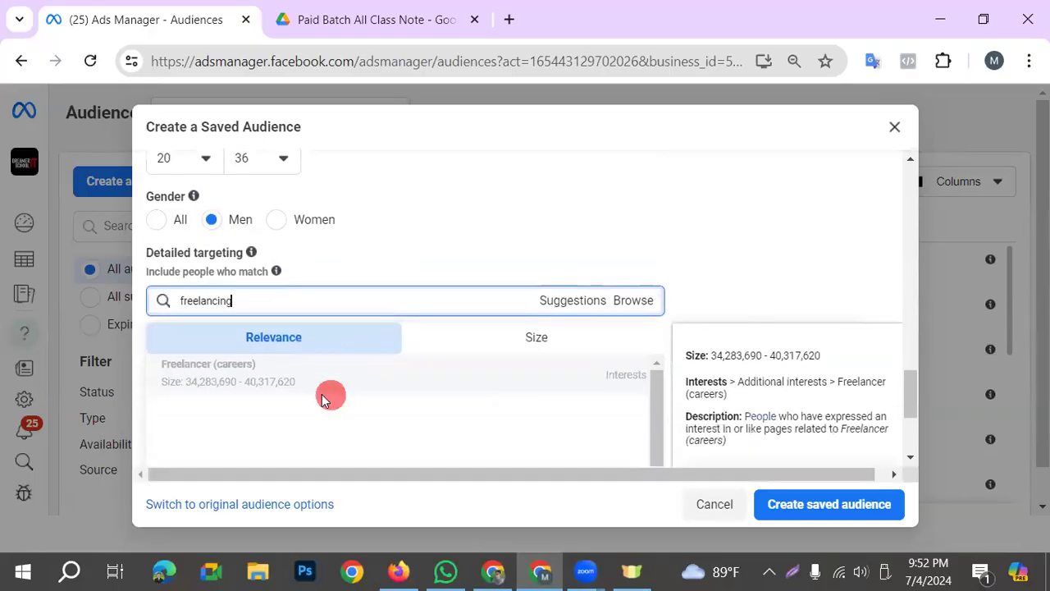
pyautogui.click(260, 326)
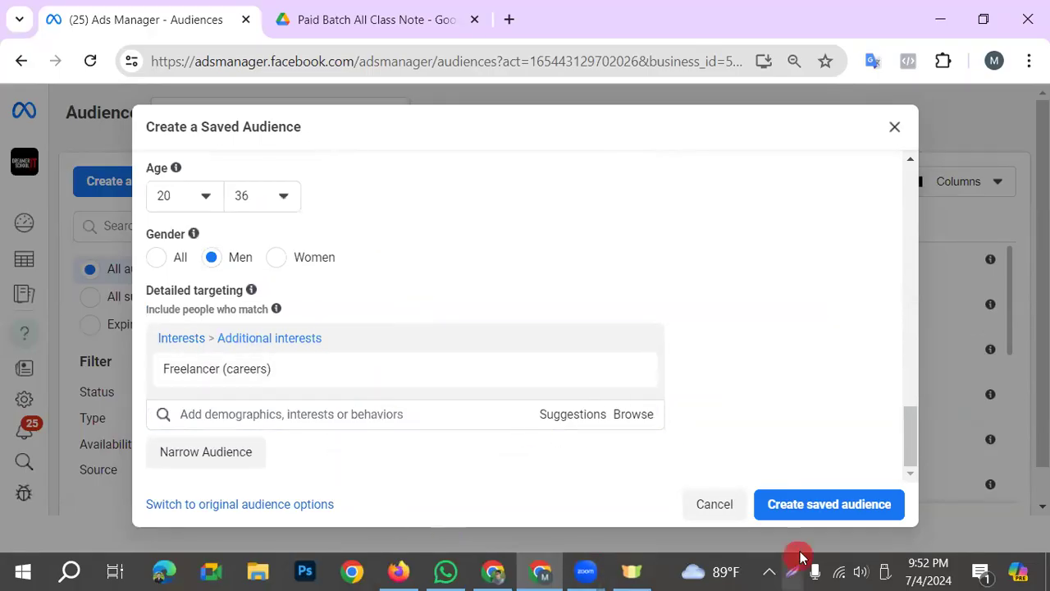
pyautogui.click(797, 506)
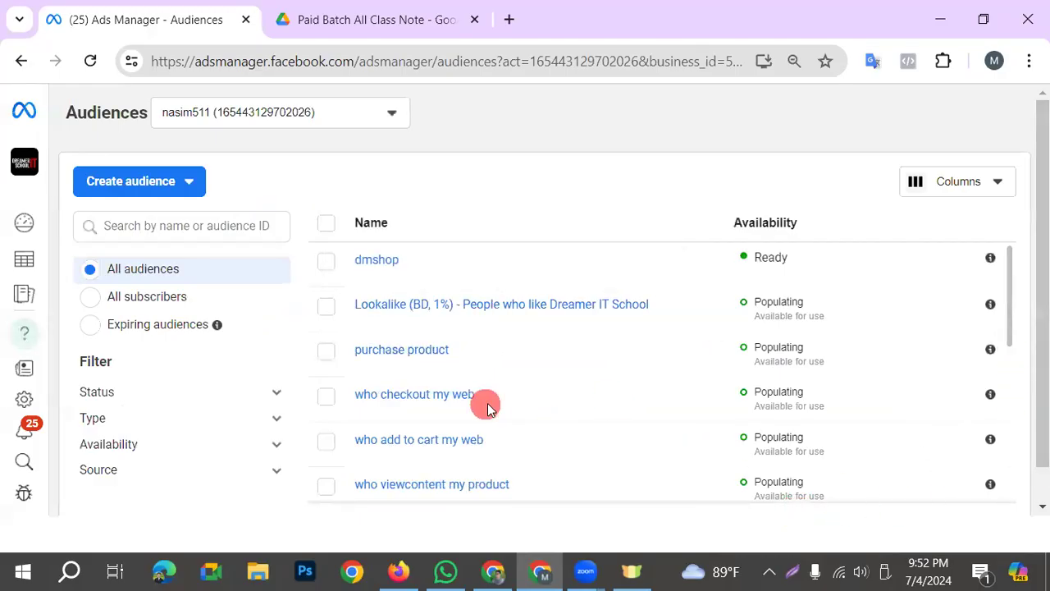
# Review the audience list and the targeting details of the dmshop saved audience.
pyautogui.scroll(-10, 533, 406)
pyautogui.scroll(10, 618, 406)
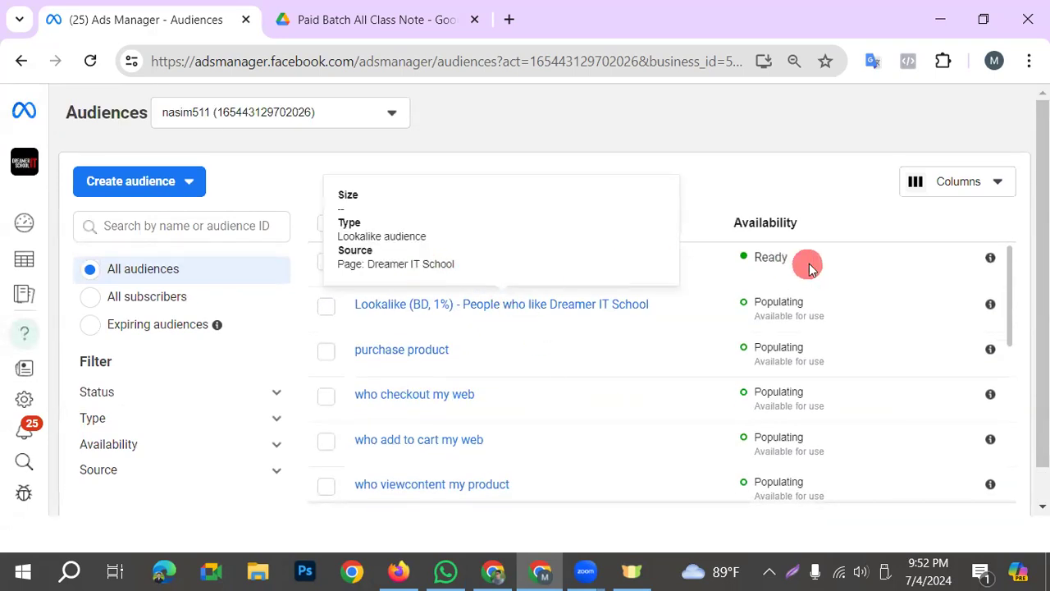
pyautogui.moveTo(377, 262)
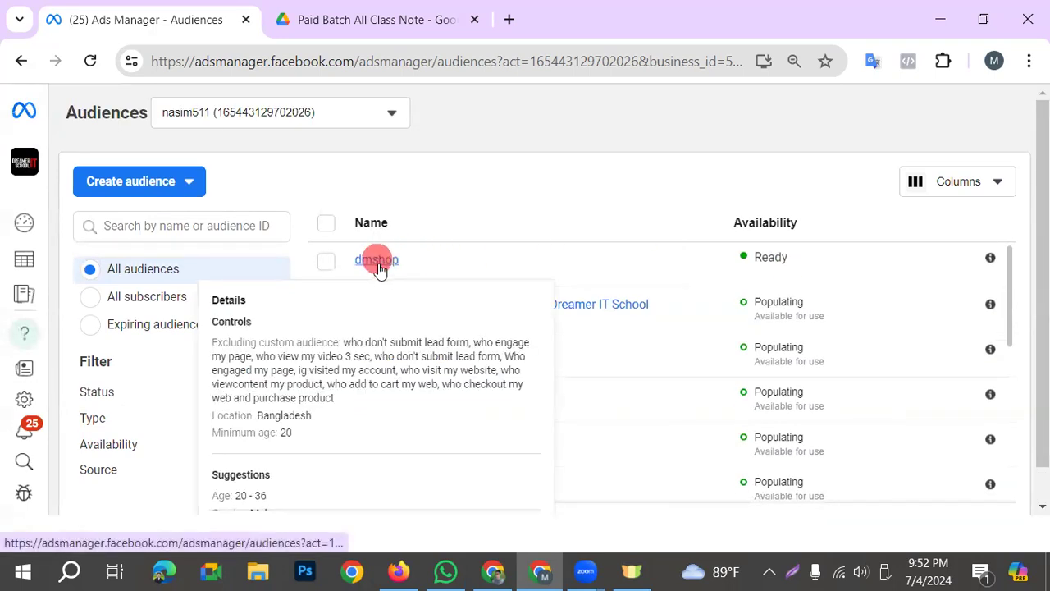
pyautogui.scroll(-1, 389, 410)
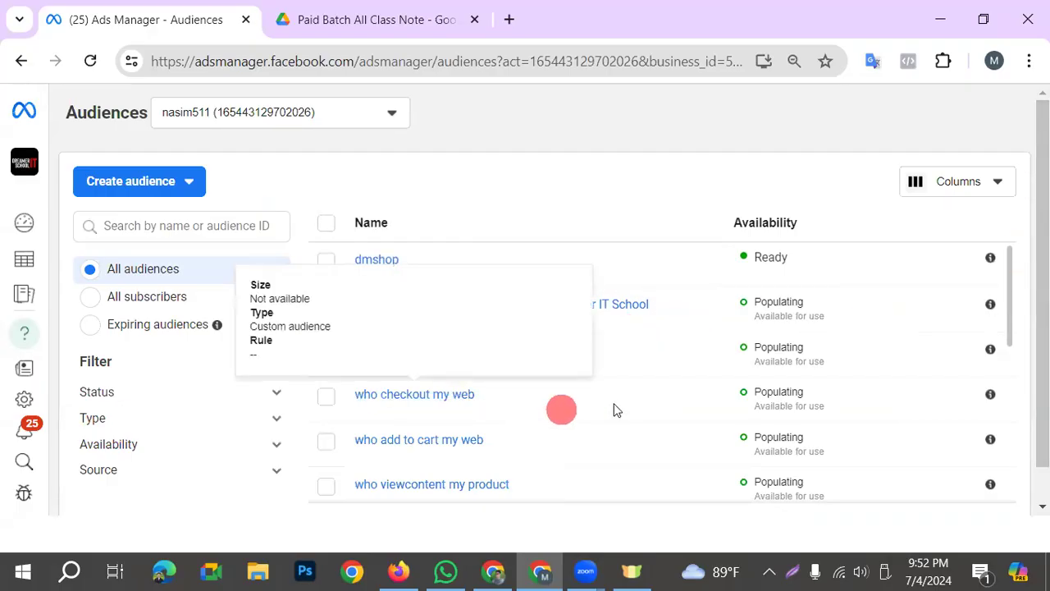
pyautogui.scroll(-2, 592, 373)
pyautogui.scroll(2, 592, 372)
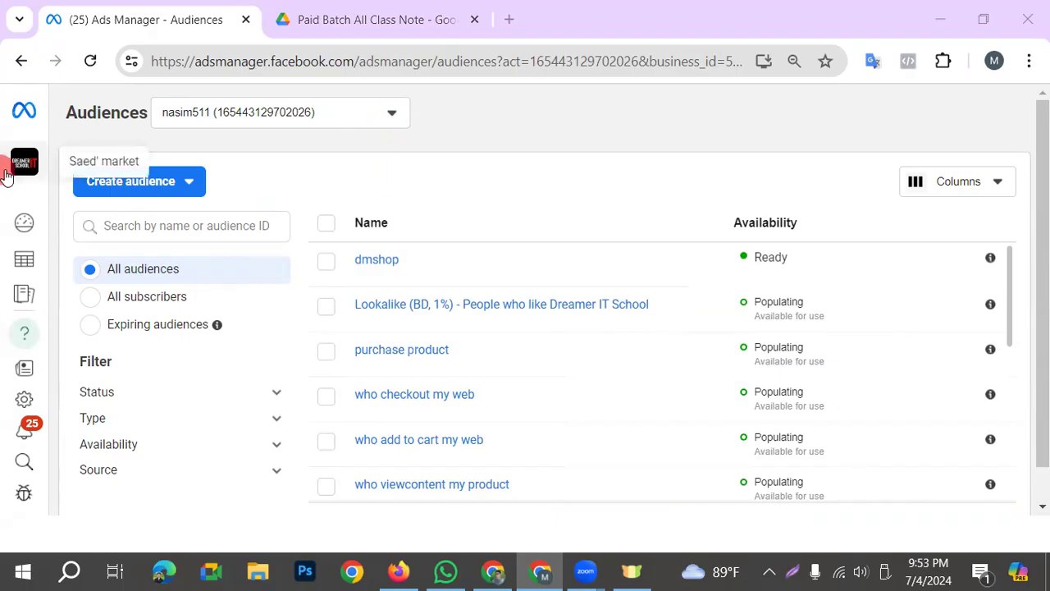
# Go from the audiences list to the ad account's Campaigns page.
pyautogui.moveTo(2, 447)
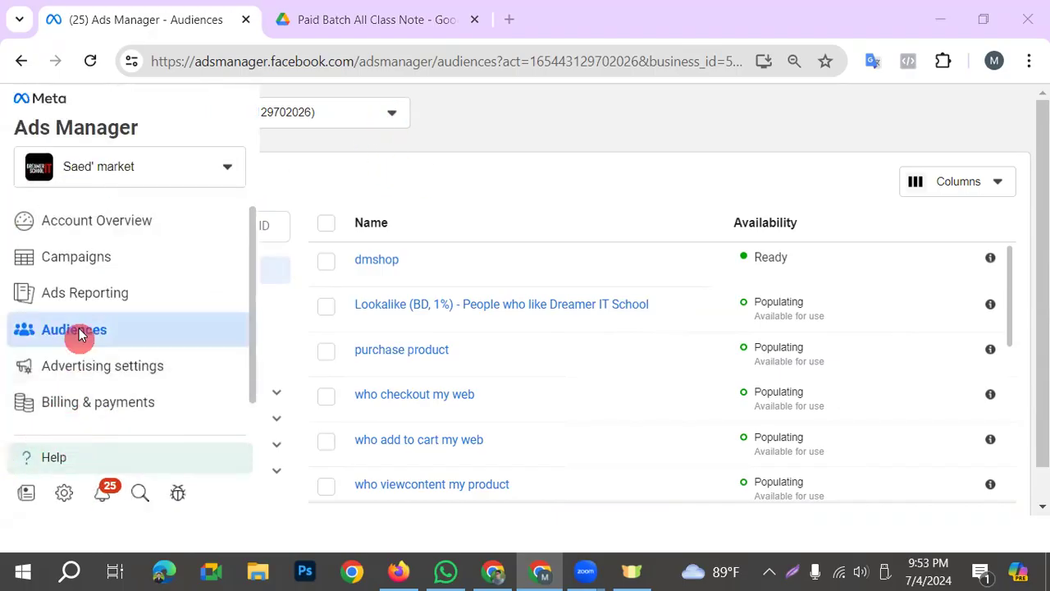
pyautogui.scroll(-1, 82, 369)
pyautogui.click(72, 420)
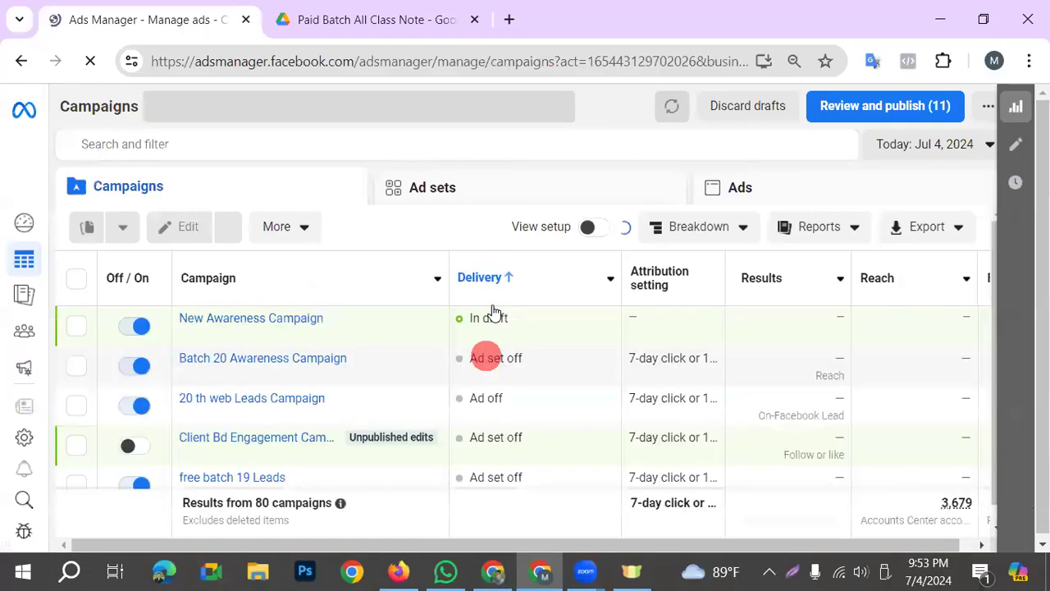
pyautogui.click(793, 572)
pyautogui.moveTo(45, 207); pyautogui.dragTo(157, 263)
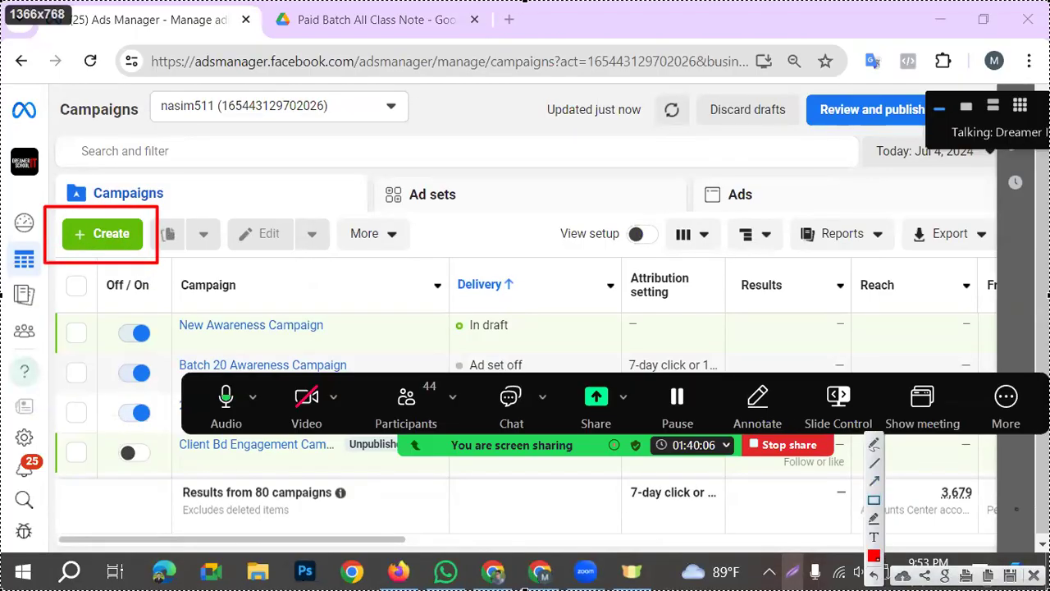
pyautogui.press('Escape')
# Create a new auction campaign with the Leads objective, using the manual leads campaign setup.
pyautogui.click(121, 245)
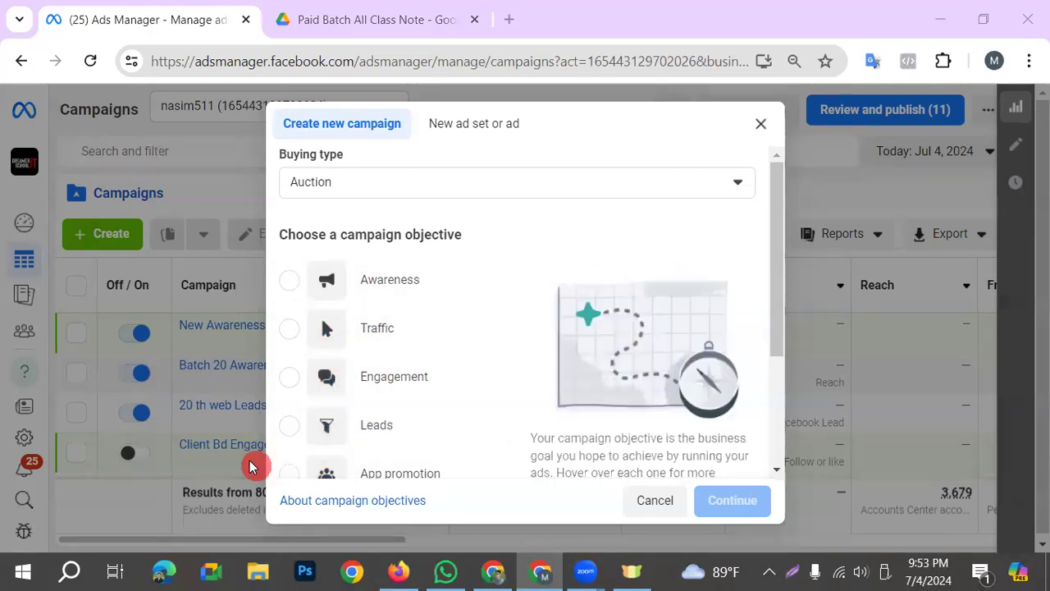
pyautogui.click(293, 437)
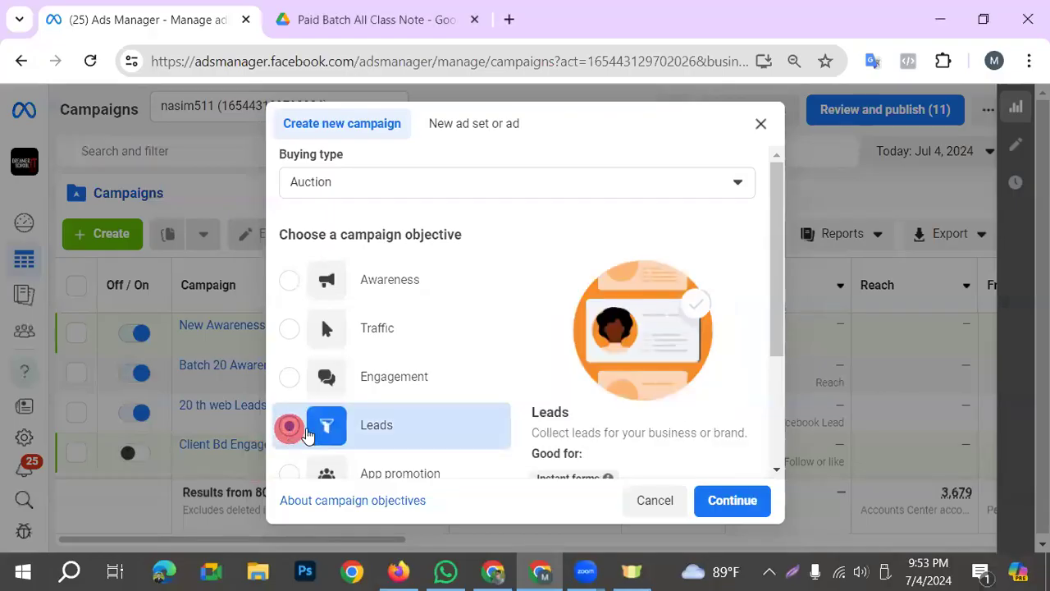
pyautogui.scroll(-1, 455, 389)
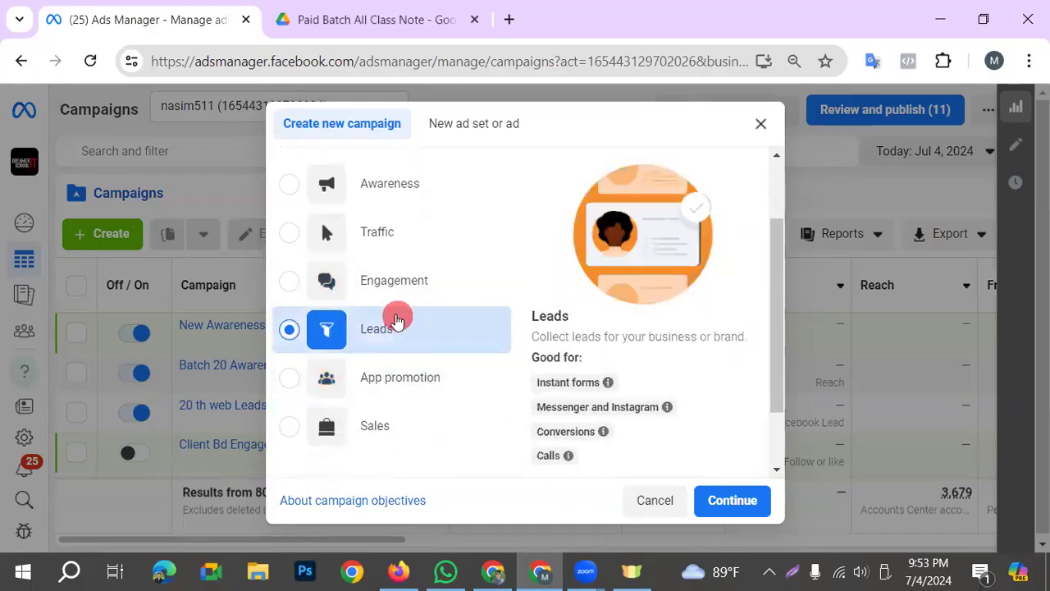
pyautogui.click(770, 494)
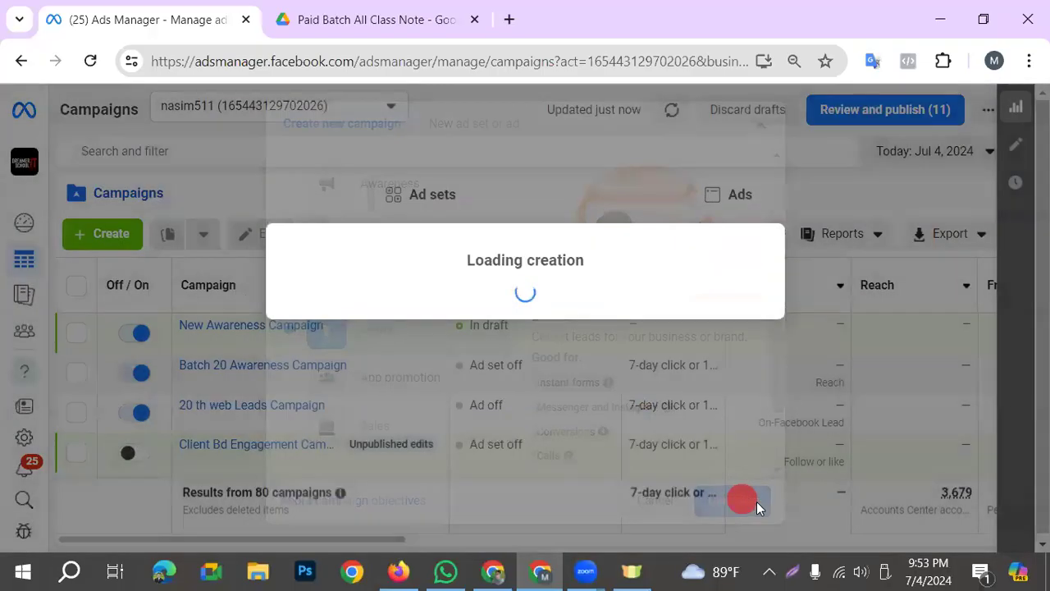
pyautogui.scroll(-1, 590, 435)
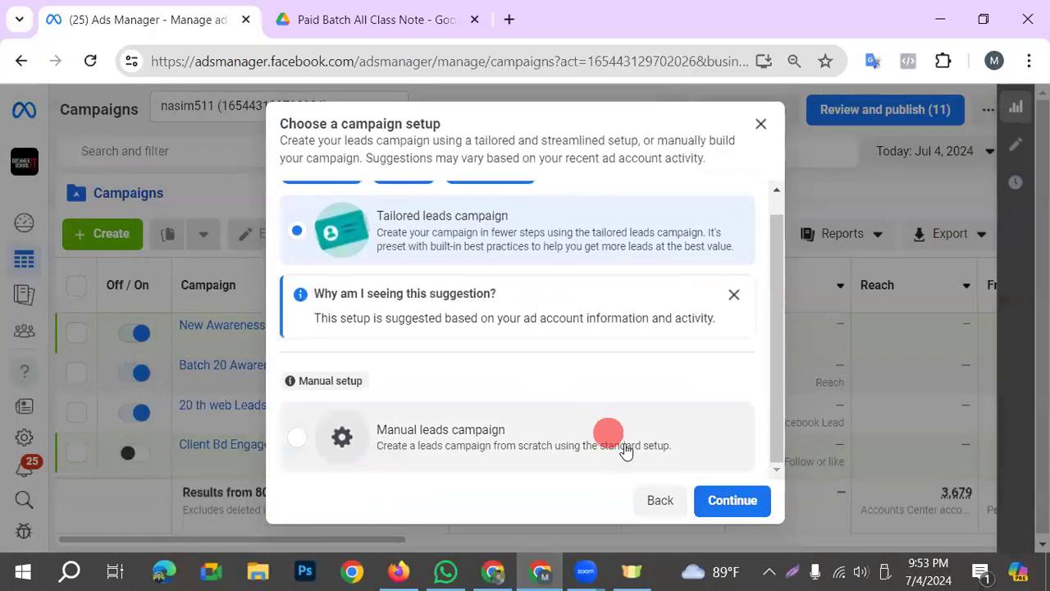
pyautogui.click(460, 446)
pyautogui.click(731, 501)
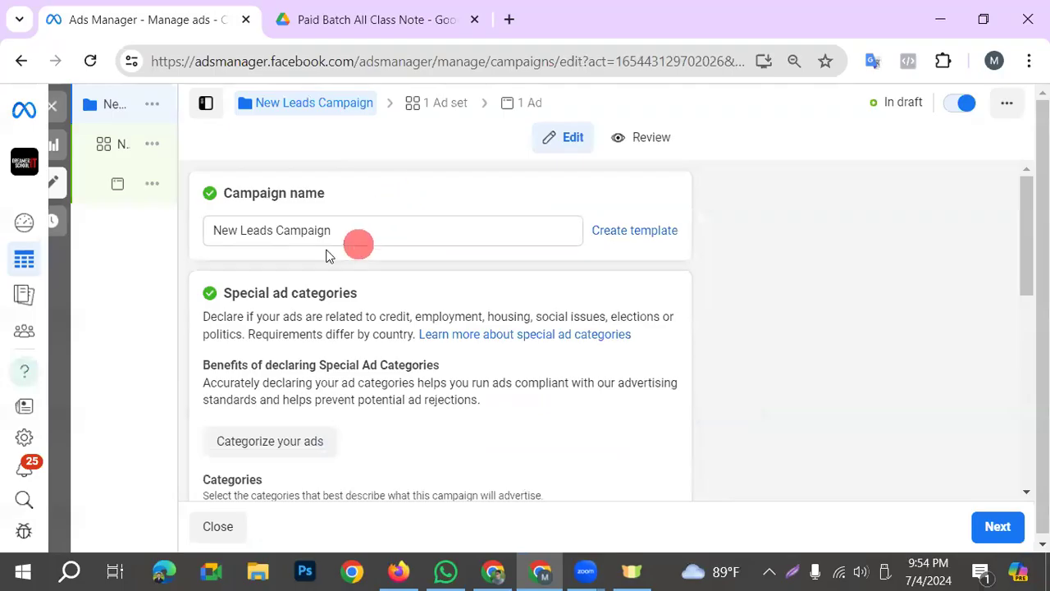
# Rename the new leads campaign as "batch 19 live project".
pyautogui.moveTo(335, 231); pyautogui.dragTo(211, 229)
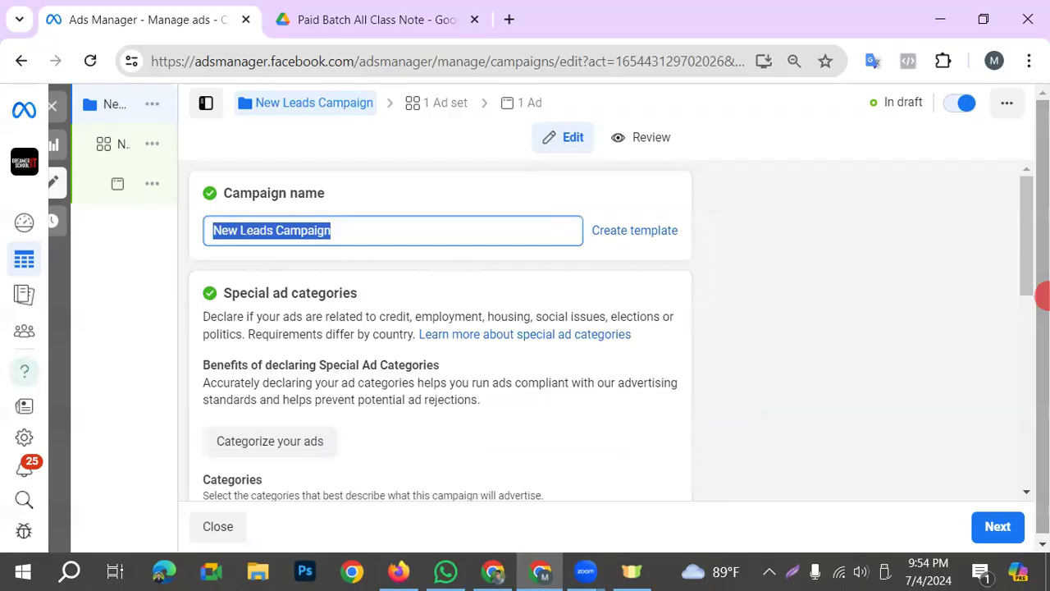
pyautogui.write('batch 19')
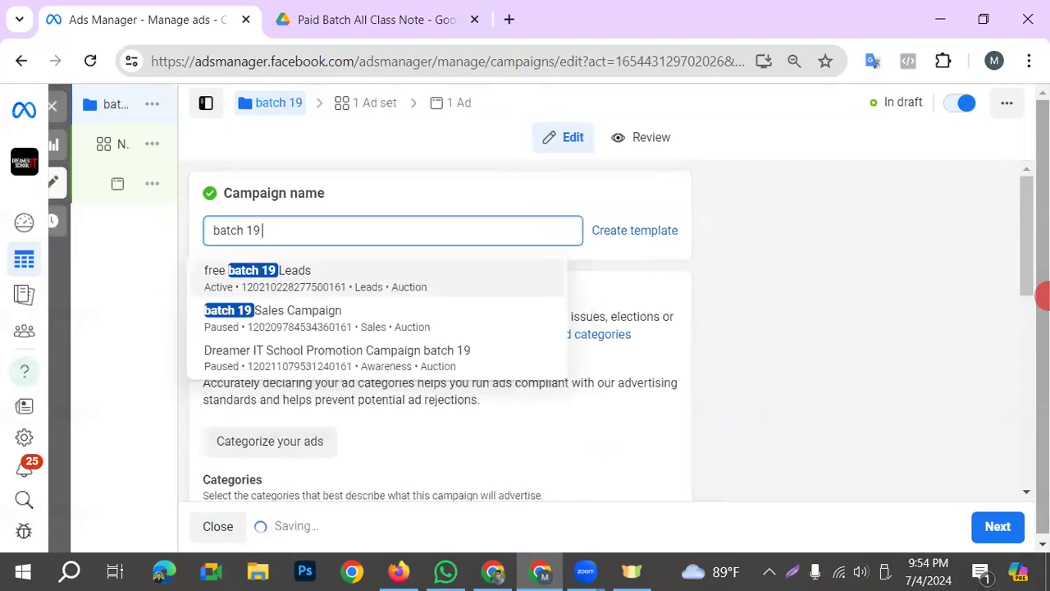
pyautogui.write(' live')
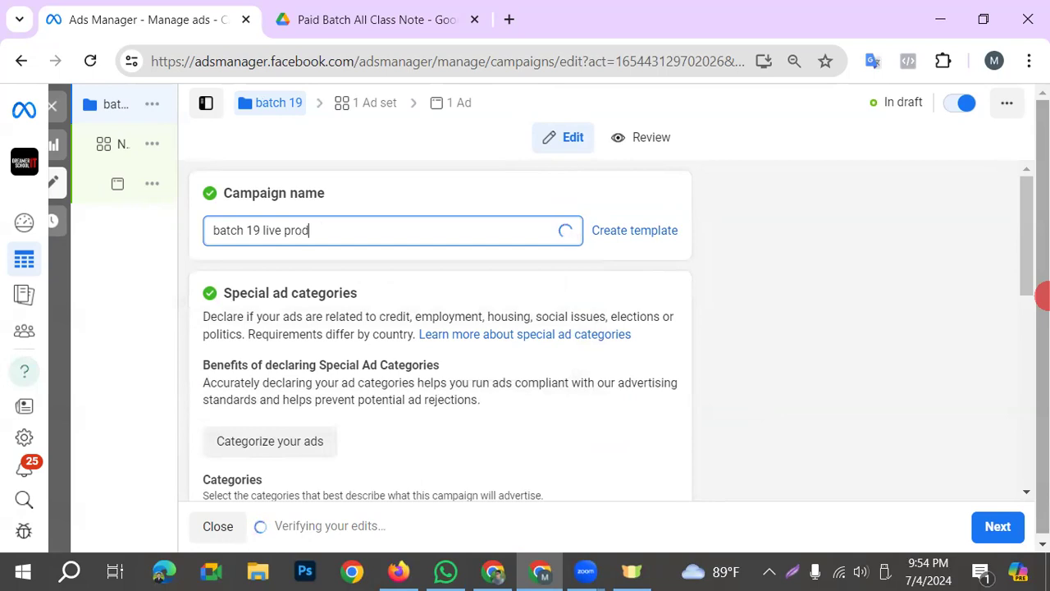
pyautogui.write(' project')
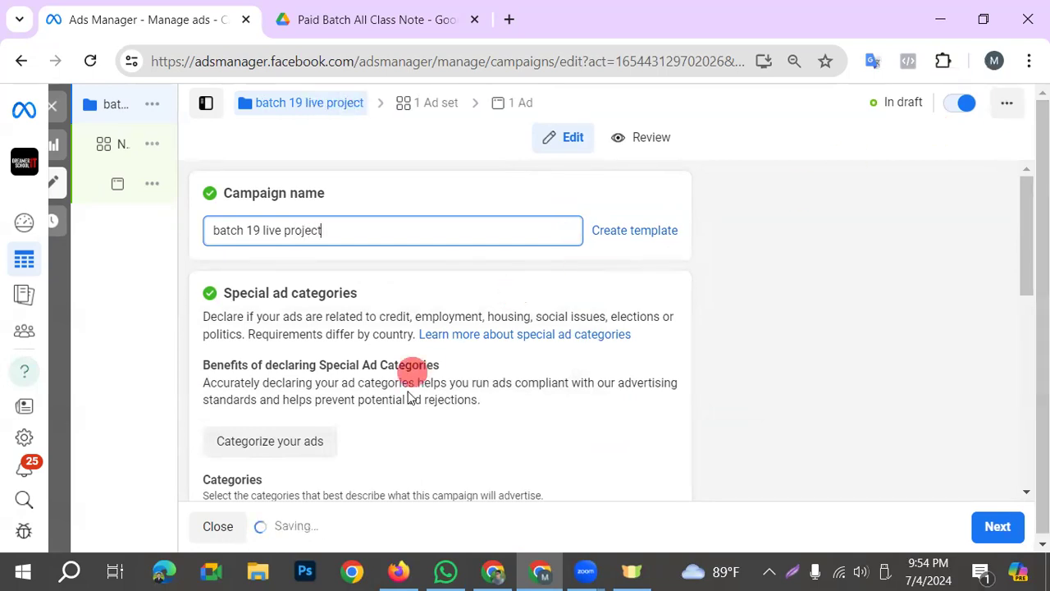
# Review the campaign's category, details, A/B test and budget settings, and continue to the ad set.
pyautogui.scroll(-1, 370, 335)
pyautogui.scroll(-3, 370, 334)
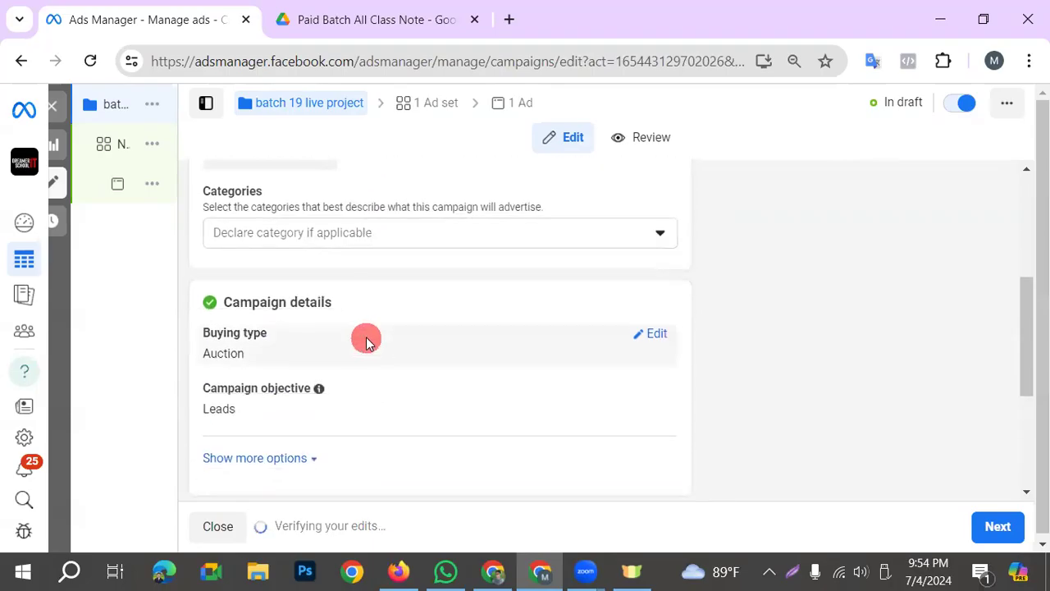
pyautogui.scroll(-1, 525, 414)
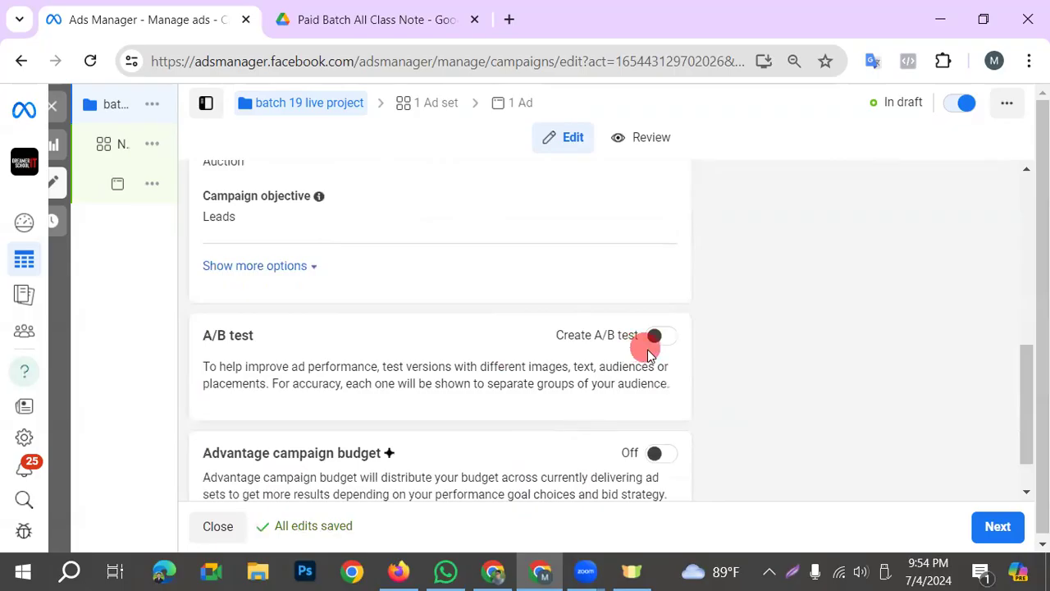
pyautogui.scroll(-1, 377, 420)
pyautogui.scroll(4, 376, 420)
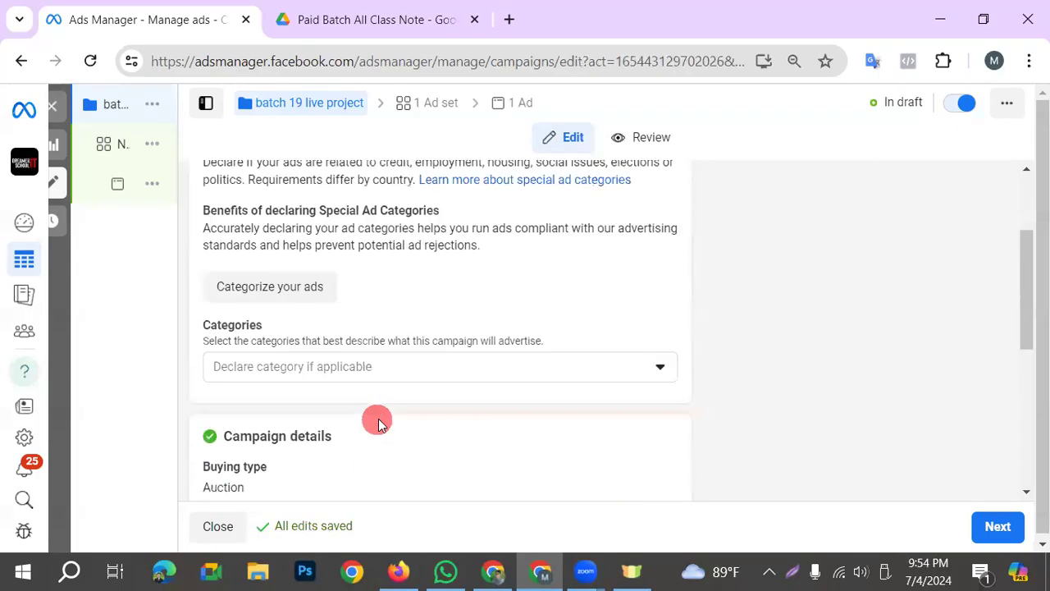
pyautogui.scroll(-2, 562, 415)
pyautogui.scroll(-2, 564, 420)
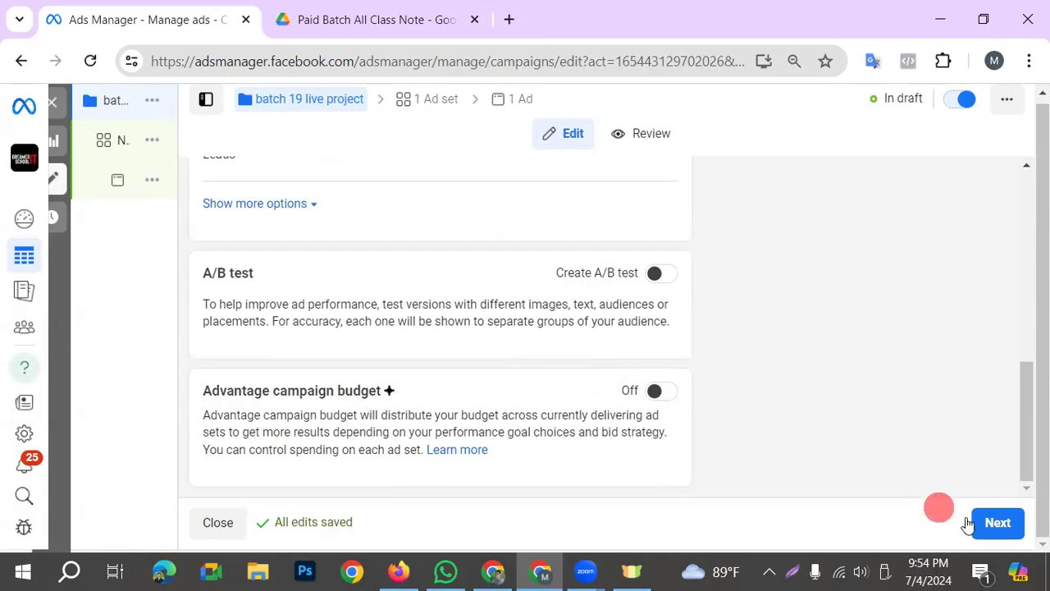
pyautogui.click(1001, 523)
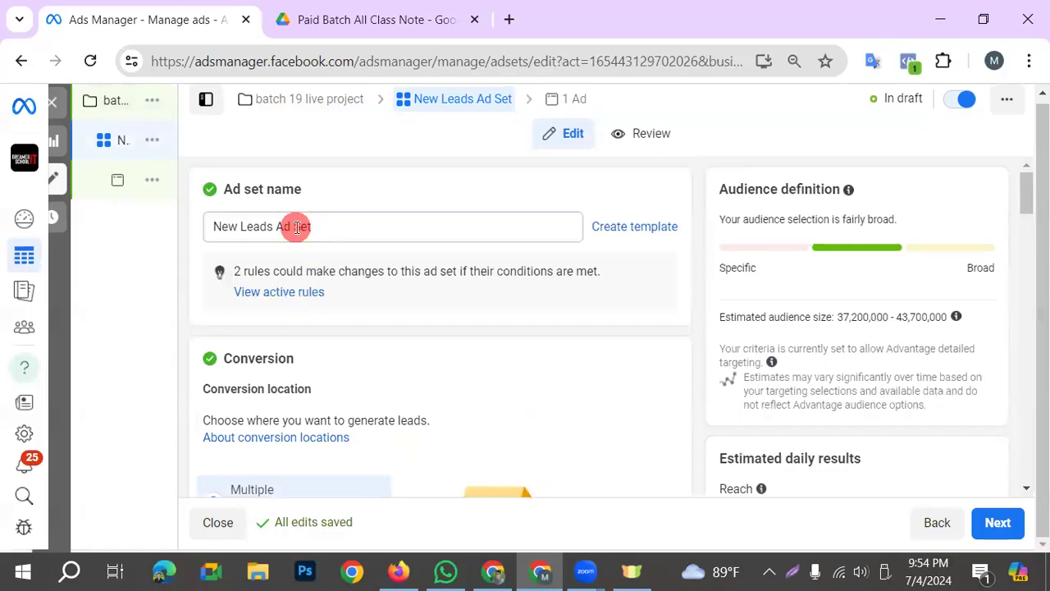
# Rename the ad set as "batch 19 live project Ad Set".
pyautogui.tripleClick(324, 225)
pyautogui.moveTo(259, 227); pyautogui.dragTo(812, 226)
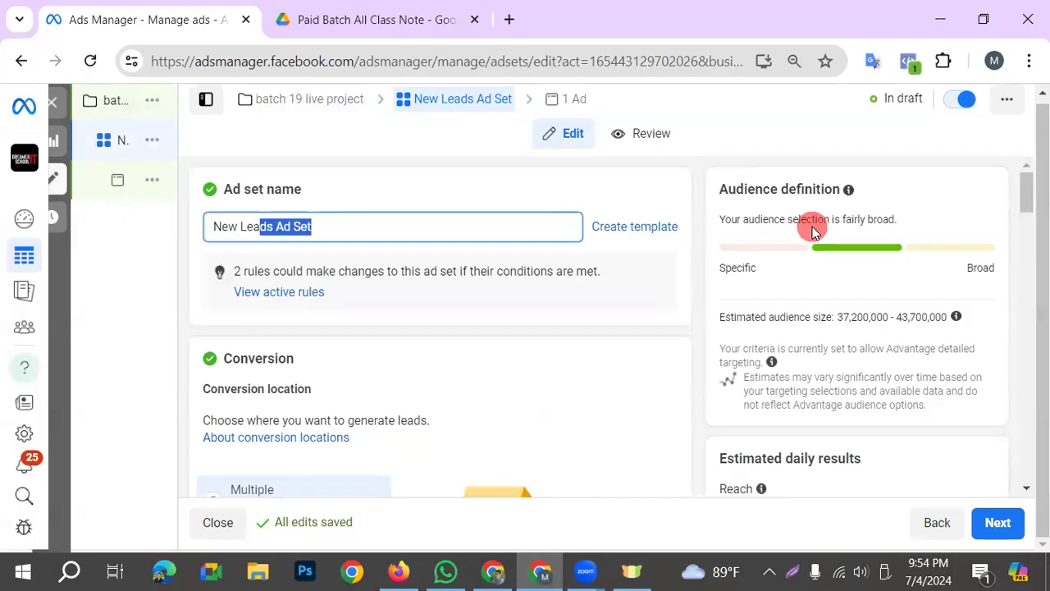
pyautogui.moveTo(277, 226); pyautogui.dragTo(252, 227)
pyautogui.press('BackSpace')
pyautogui.press('BackSpace')
pyautogui.press('BackSpace')
pyautogui.press('BackSpace')
pyautogui.press('BackSpace')
pyautogui.press('BackSpace')
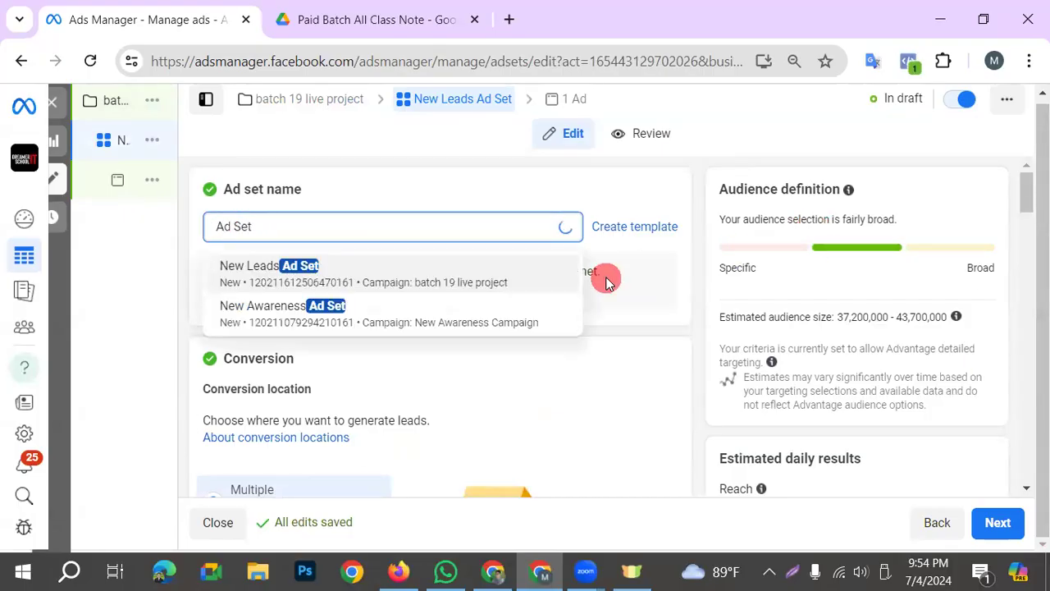
pyautogui.write('batch 19 live project')
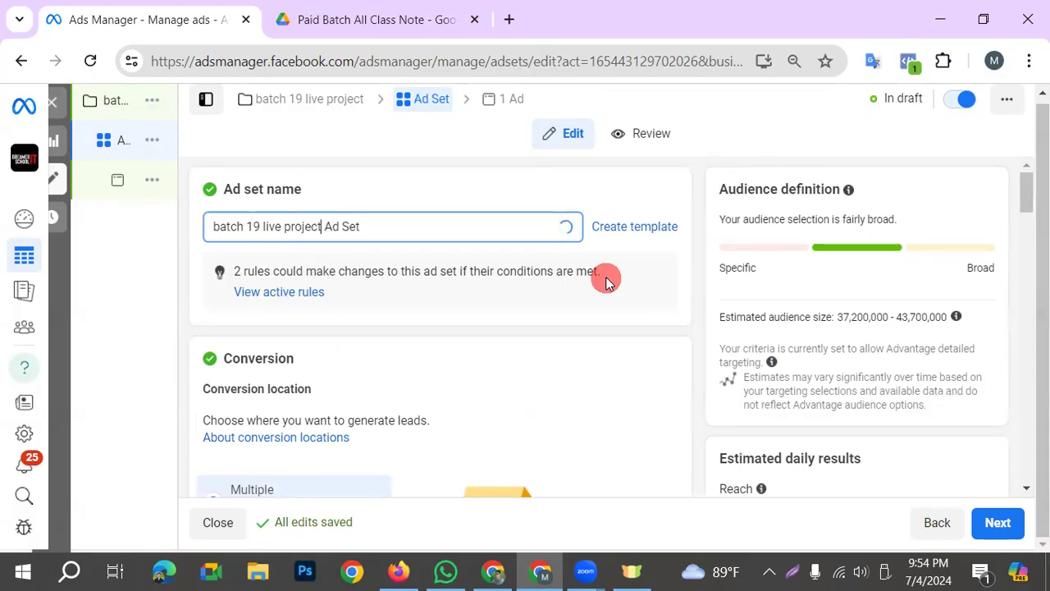
# Set the ad set's conversion location to Website.
pyautogui.scroll(-3, 451, 344)
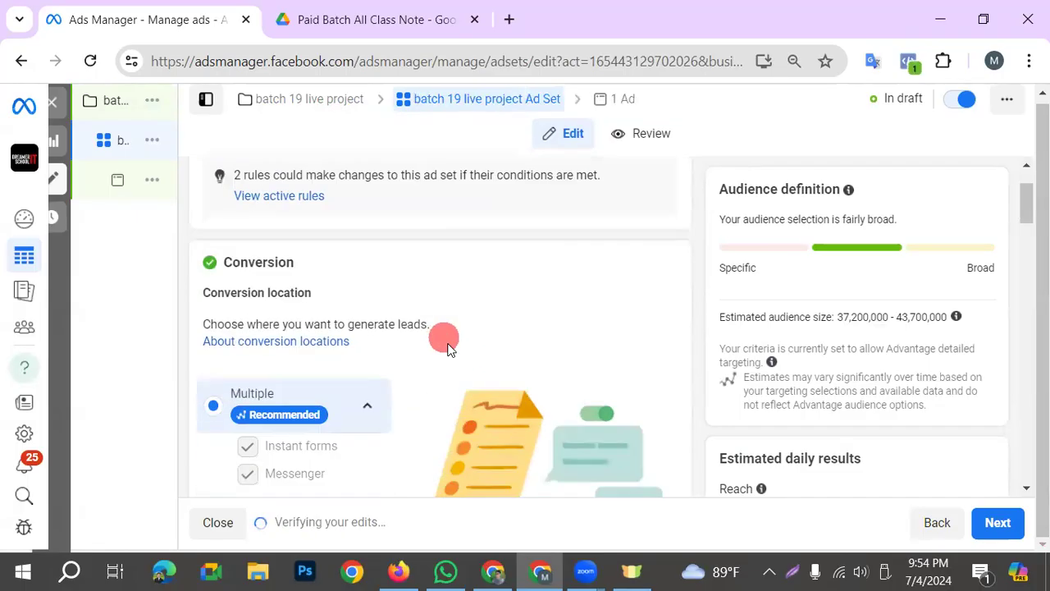
pyautogui.scroll(-2, 419, 344)
pyautogui.scroll(1, 425, 345)
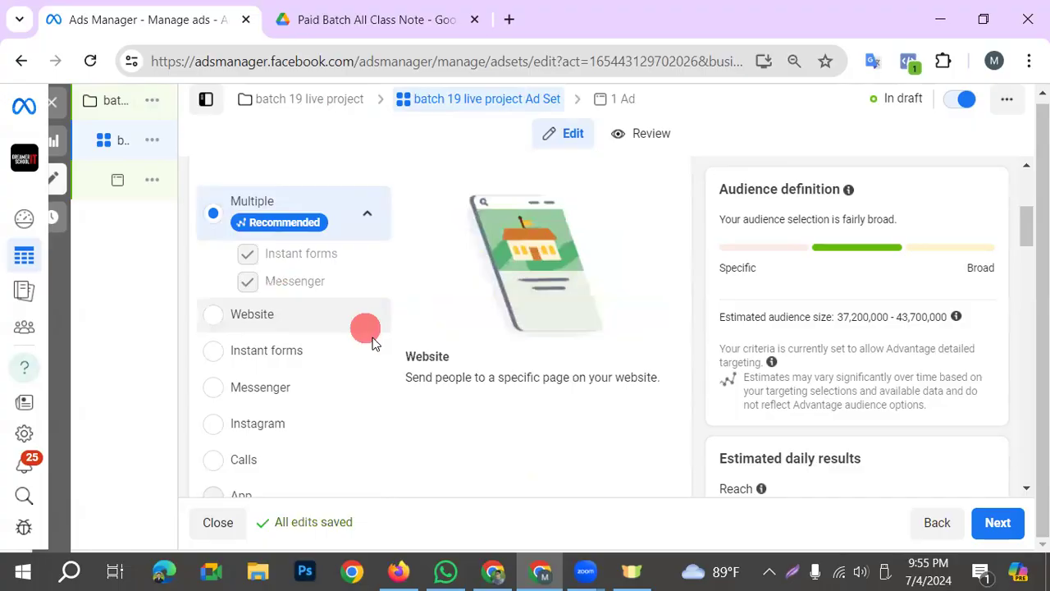
pyautogui.scroll(-1, 312, 353)
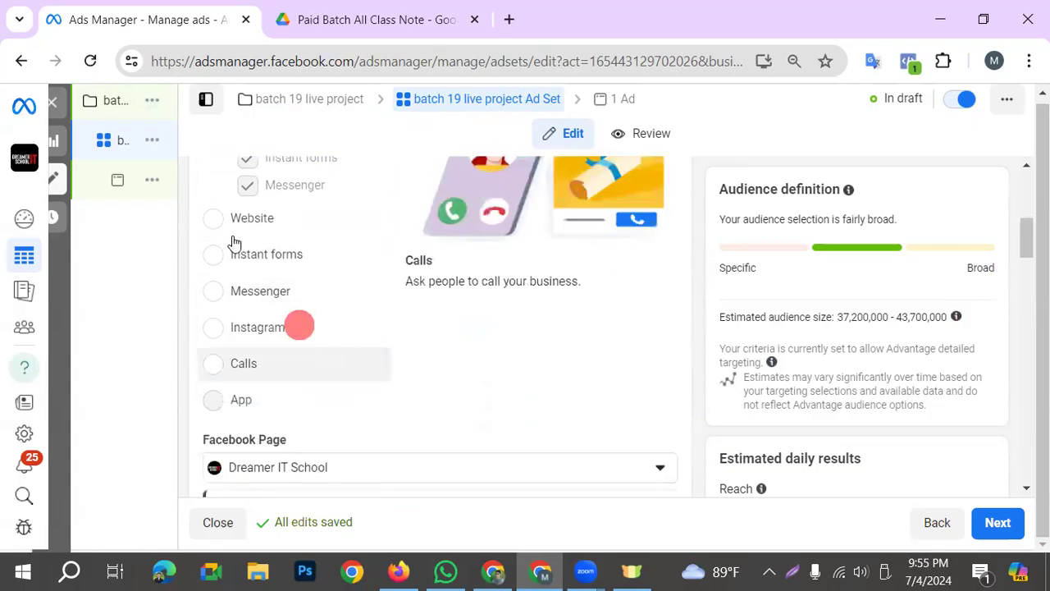
pyautogui.click(220, 227)
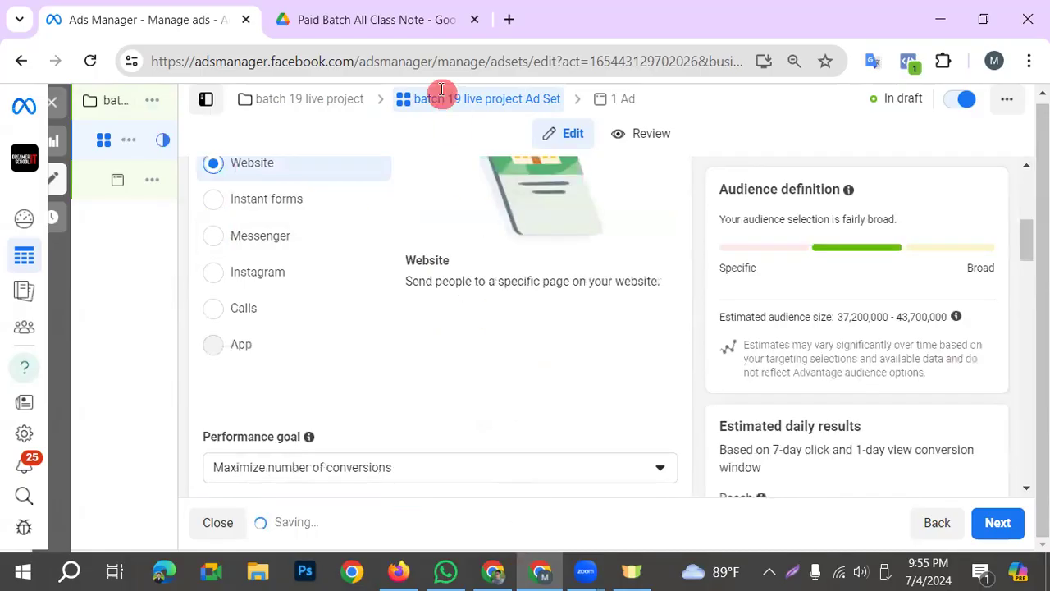
# Switch to the other Chrome window, open the Dreamer IT School site's Registration Form page and look through its fields.
pyautogui.click(493, 571)
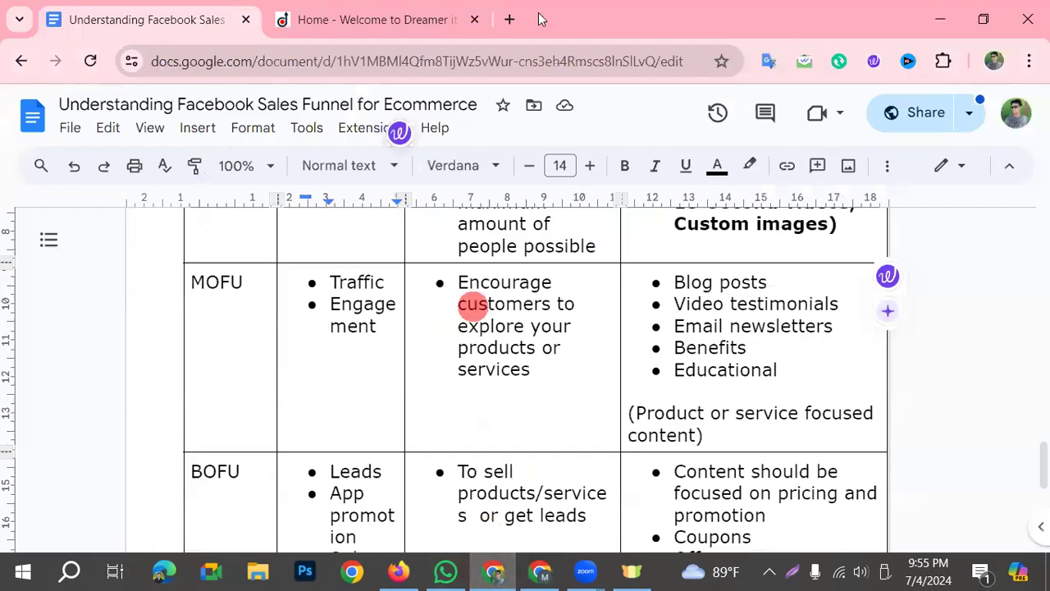
pyautogui.click(510, 19)
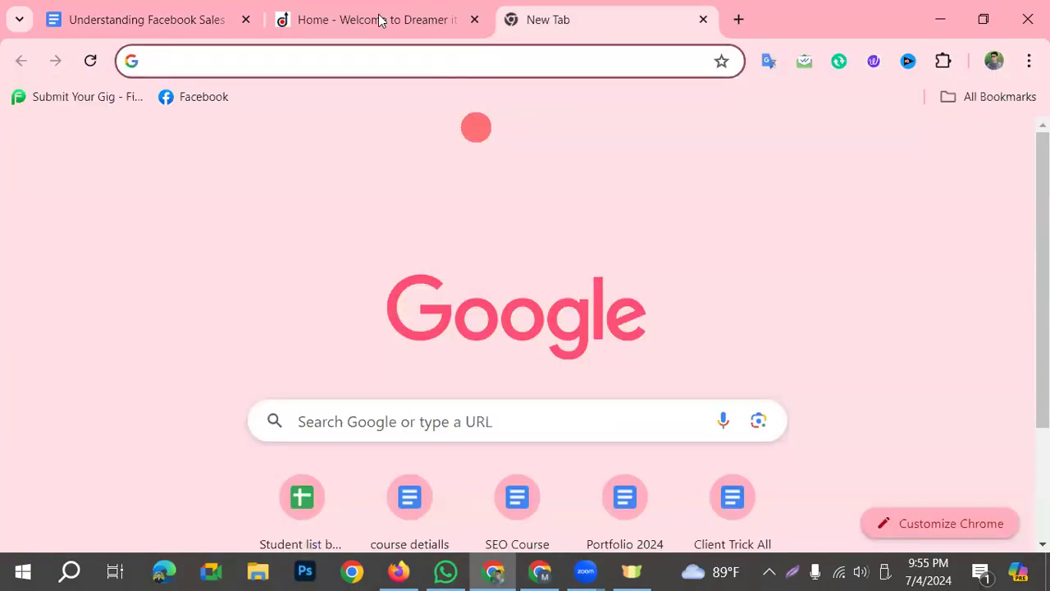
pyautogui.click(683, 168)
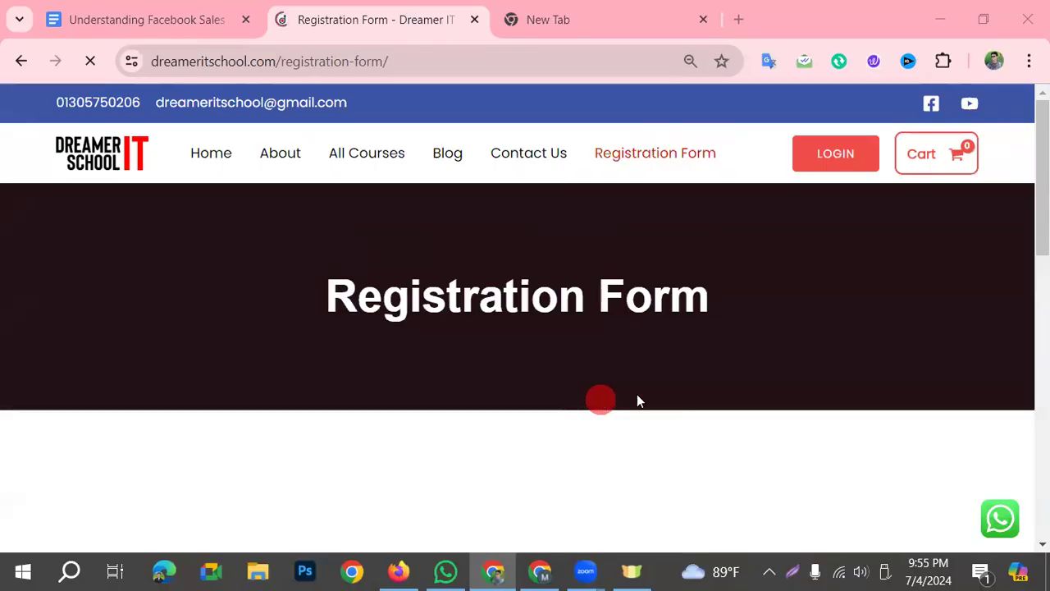
pyautogui.scroll(-10, 638, 400)
pyautogui.scroll(5, 520, 328)
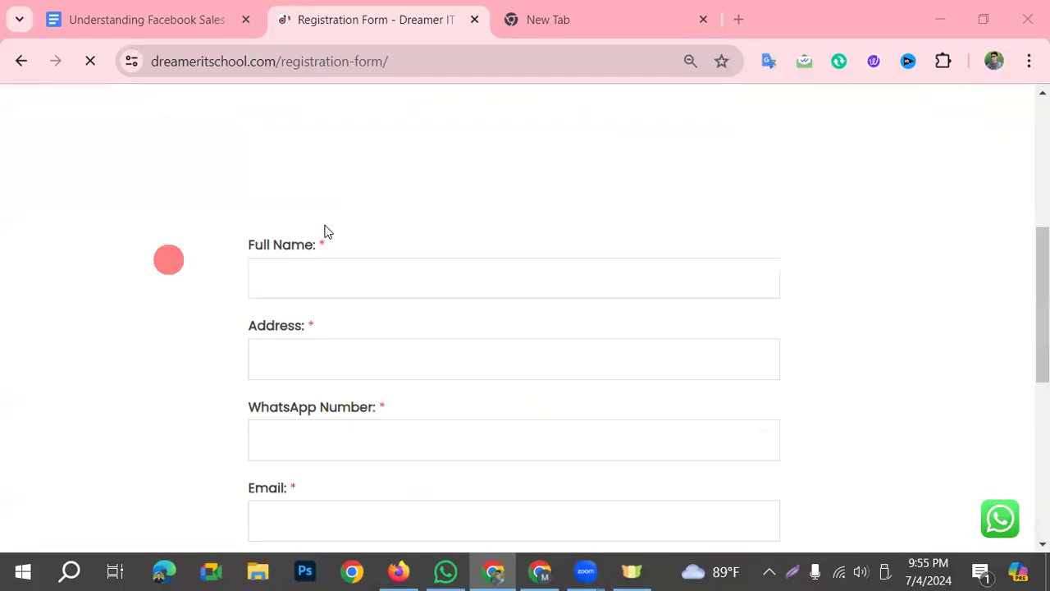
# Select the full web address of the registration form page and look over the page again.
pyautogui.click(459, 65)
pyautogui.moveTo(465, 66); pyautogui.dragTo(140, 113)
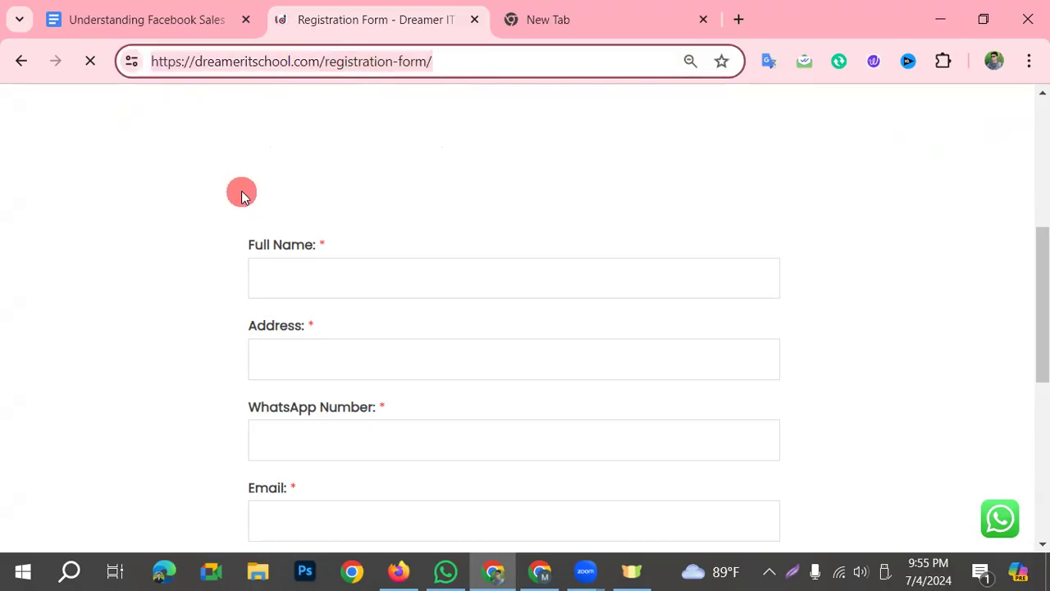
pyautogui.scroll(-1, 340, 262)
pyautogui.scroll(3, 337, 264)
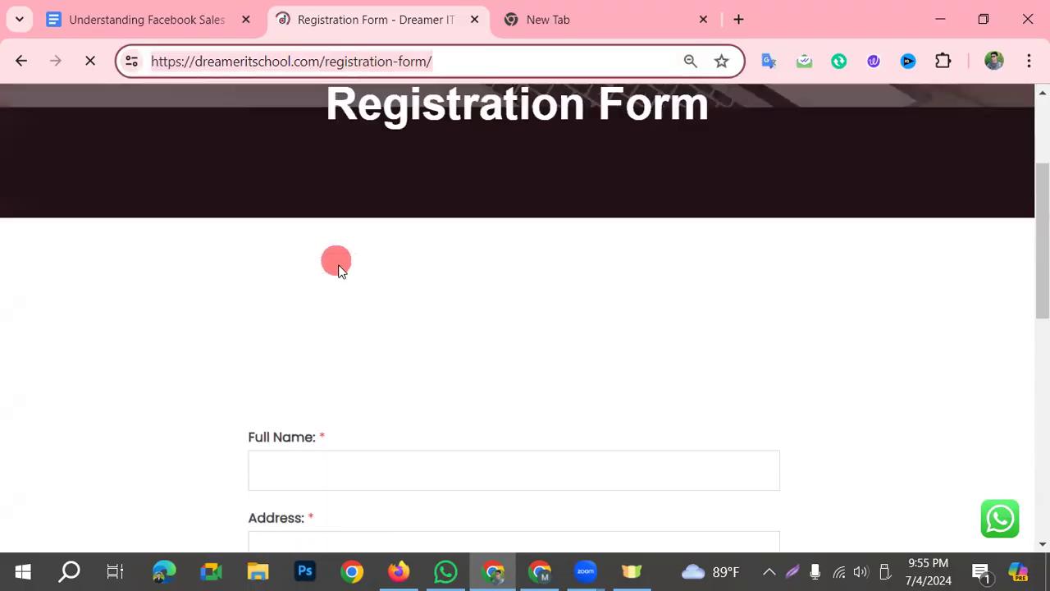
# Look over the Registration Form page once more, from its header banner down to the contact fields and submit area.
pyautogui.scroll(2, 337, 269)
pyautogui.scroll(-6, 453, 252)
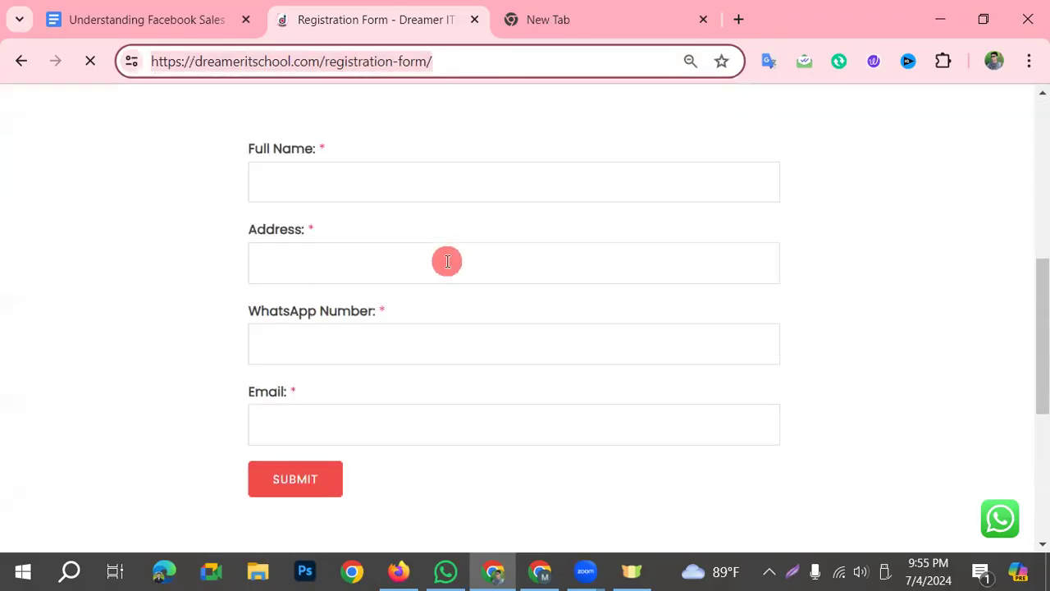
pyautogui.scroll(6, 429, 278)
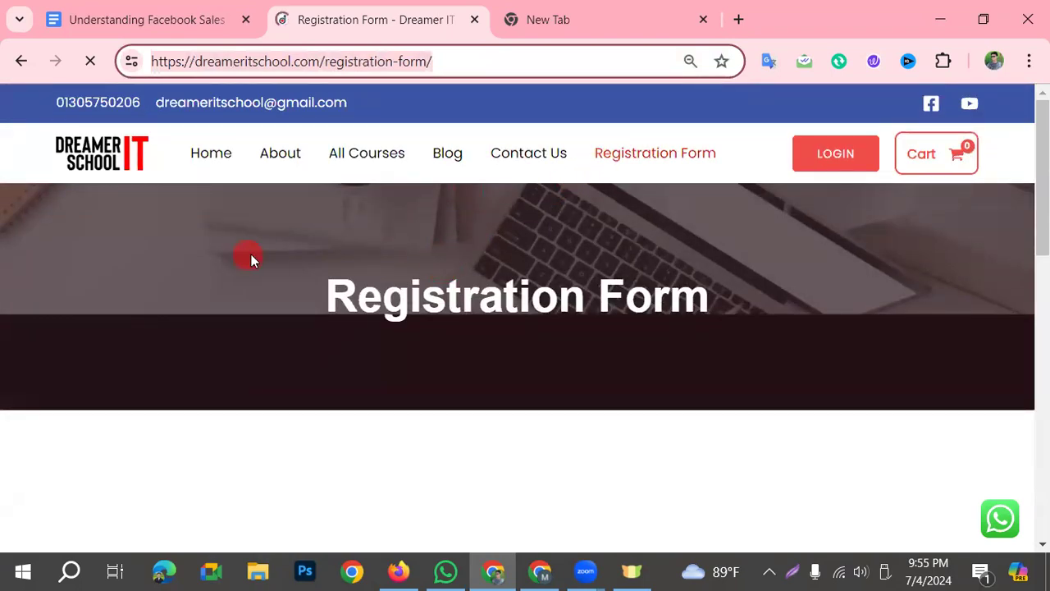
pyautogui.scroll(-2, 379, 279)
pyautogui.scroll(-4, 382, 285)
pyautogui.scroll(5, 360, 304)
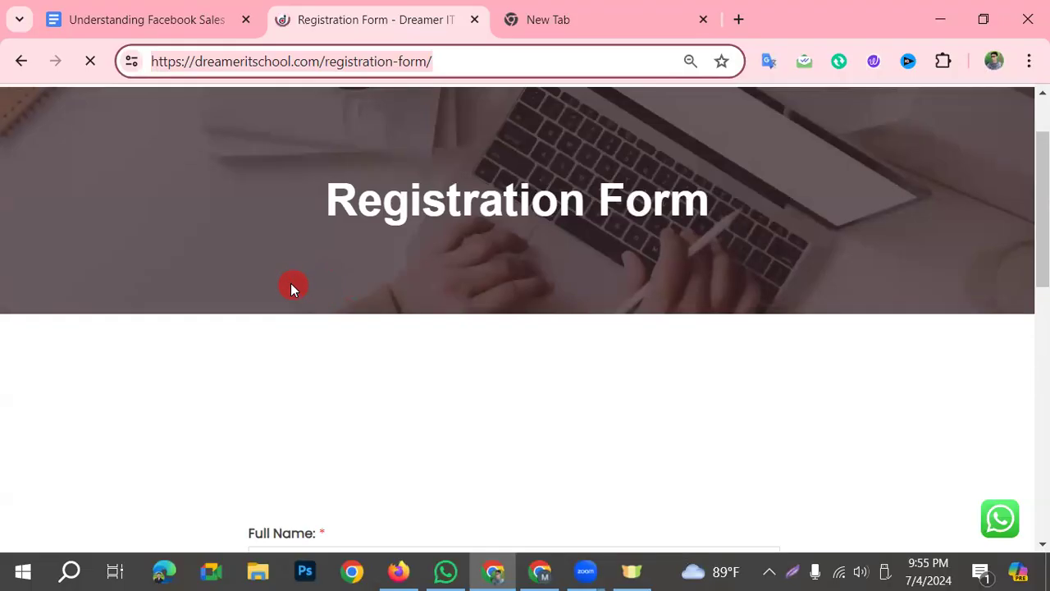
# Switch back to the Ads Manager window and change the ad set's conversion location to Instant forms.
pyautogui.click(546, 571)
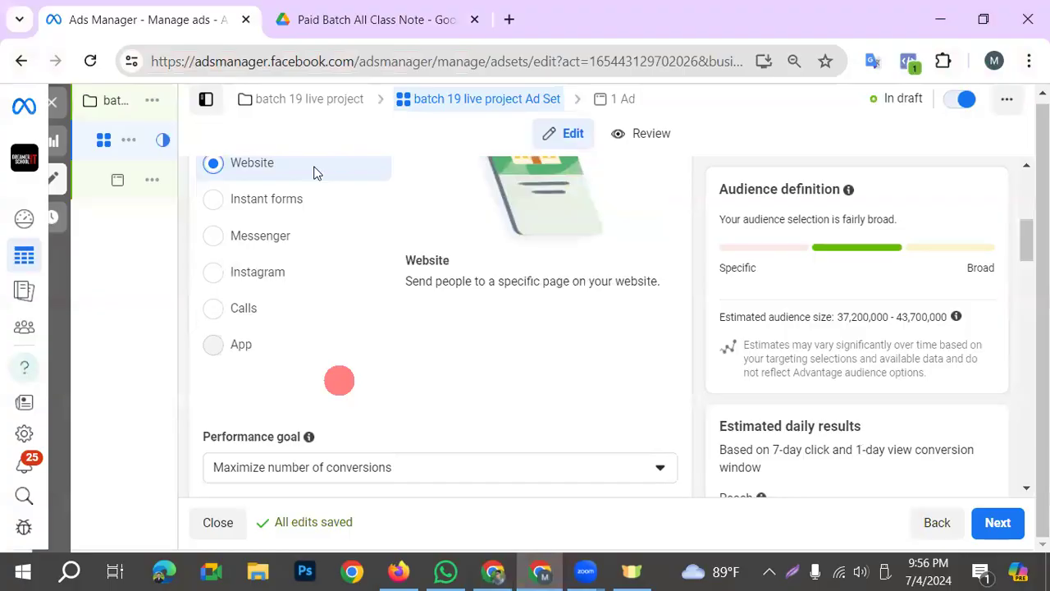
pyautogui.click(215, 203)
pyautogui.scroll(-2, 402, 406)
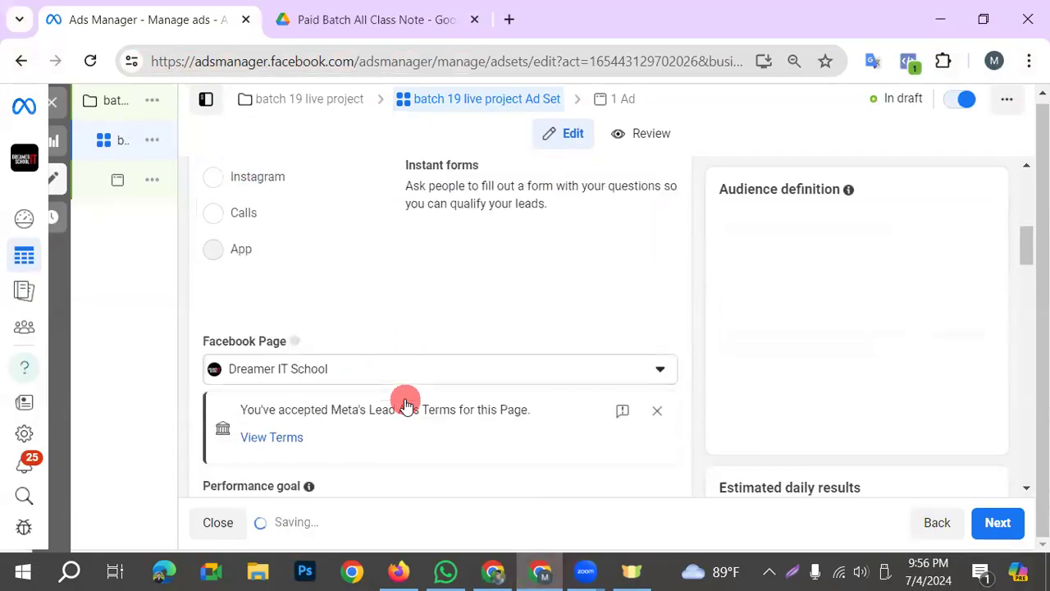
# Set the ad set's daily budget to $3.00.
pyautogui.scroll(-6, 402, 406)
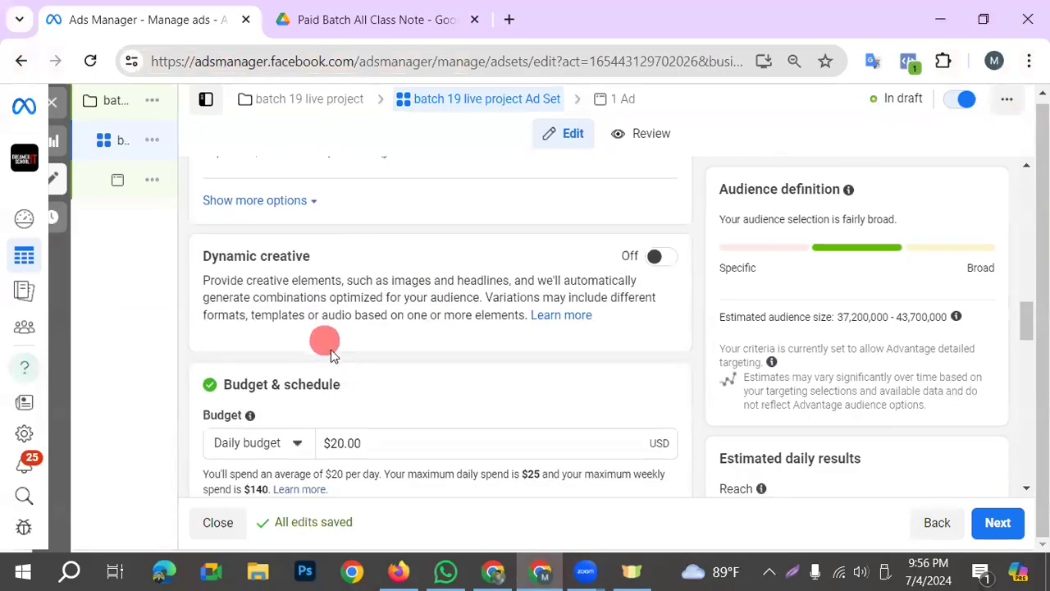
pyautogui.click(341, 443)
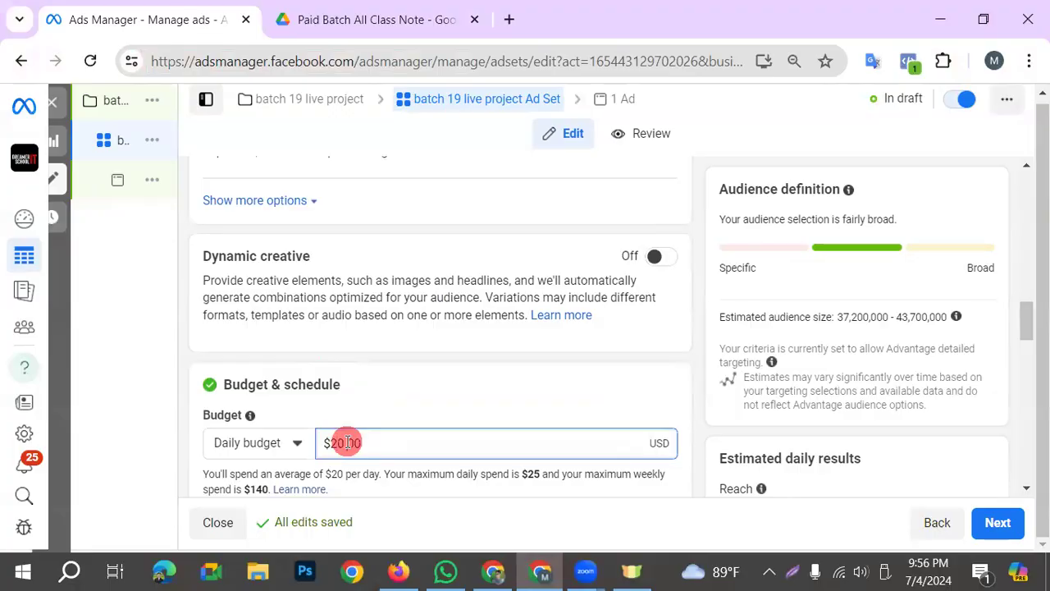
pyautogui.press('BackSpace')
pyautogui.press('BackSpace')
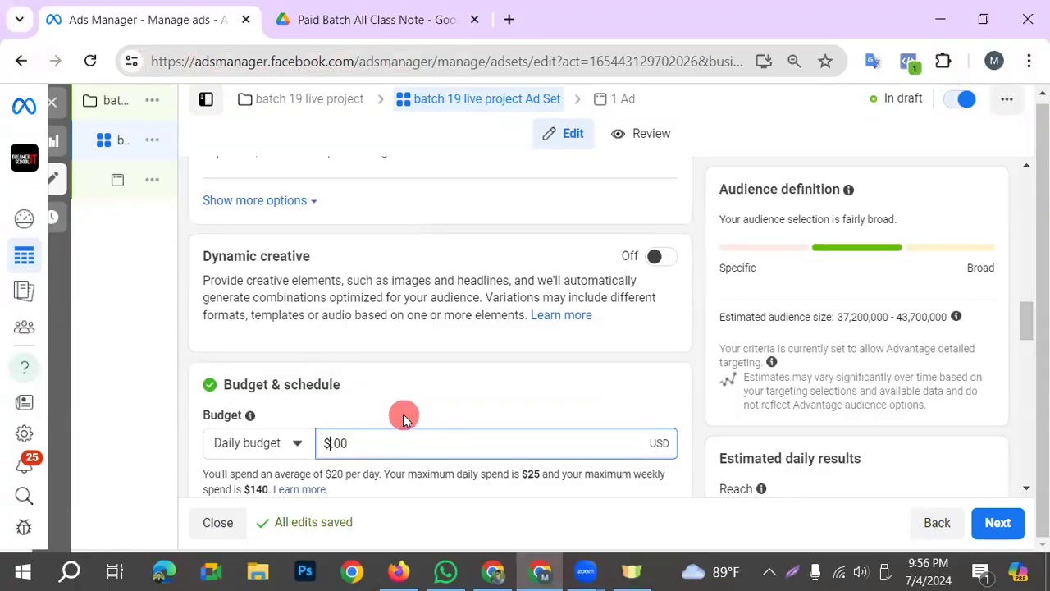
pyautogui.write('3')
# Move the ad set's start time on Jul 4, 2024 to the 10 PM hour.
pyautogui.scroll(-3, 422, 429)
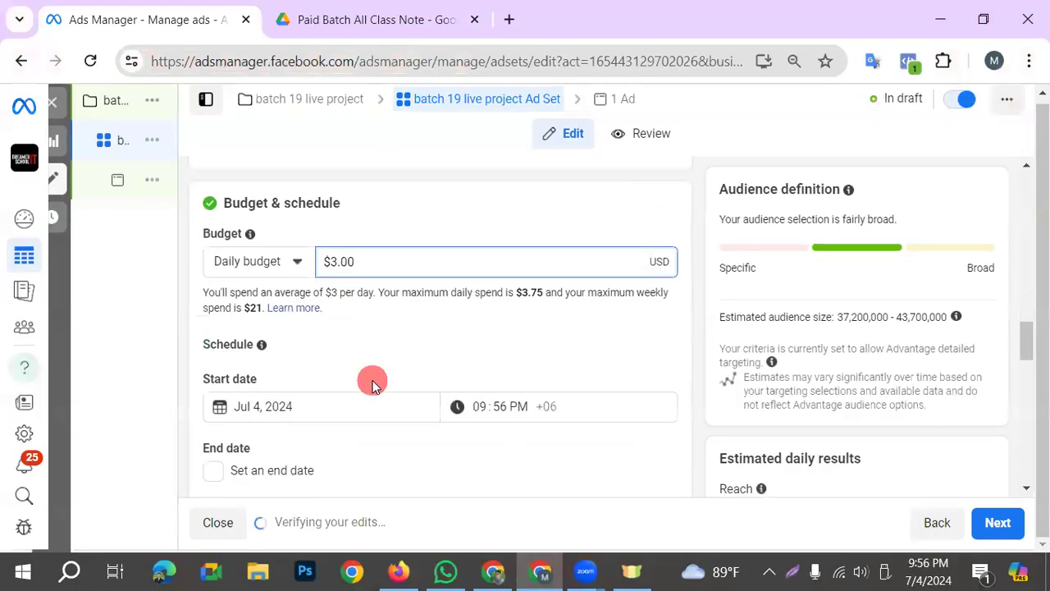
pyautogui.scroll(-1, 321, 398)
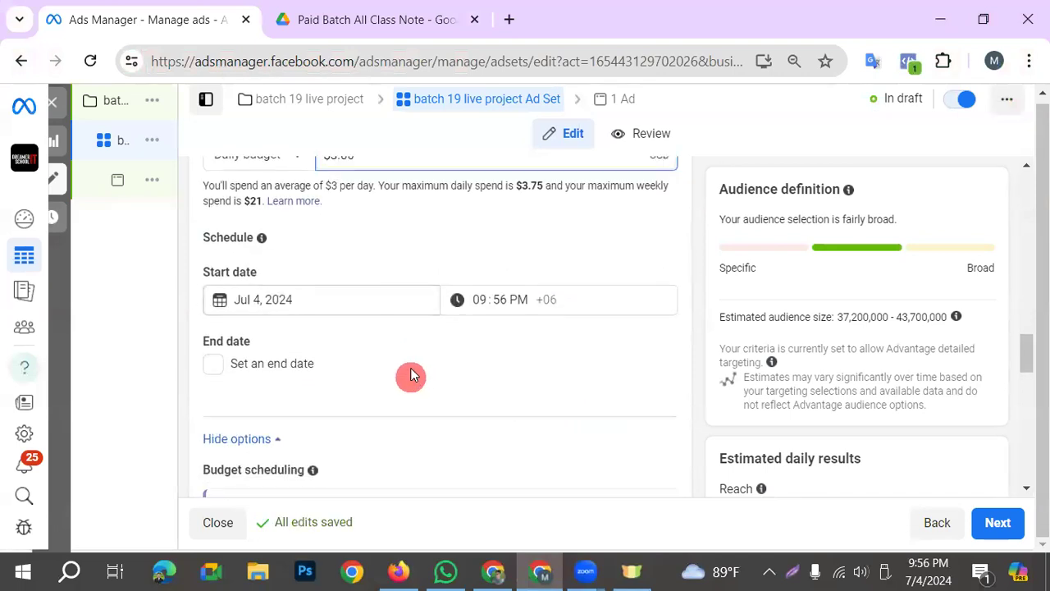
pyautogui.click(496, 300)
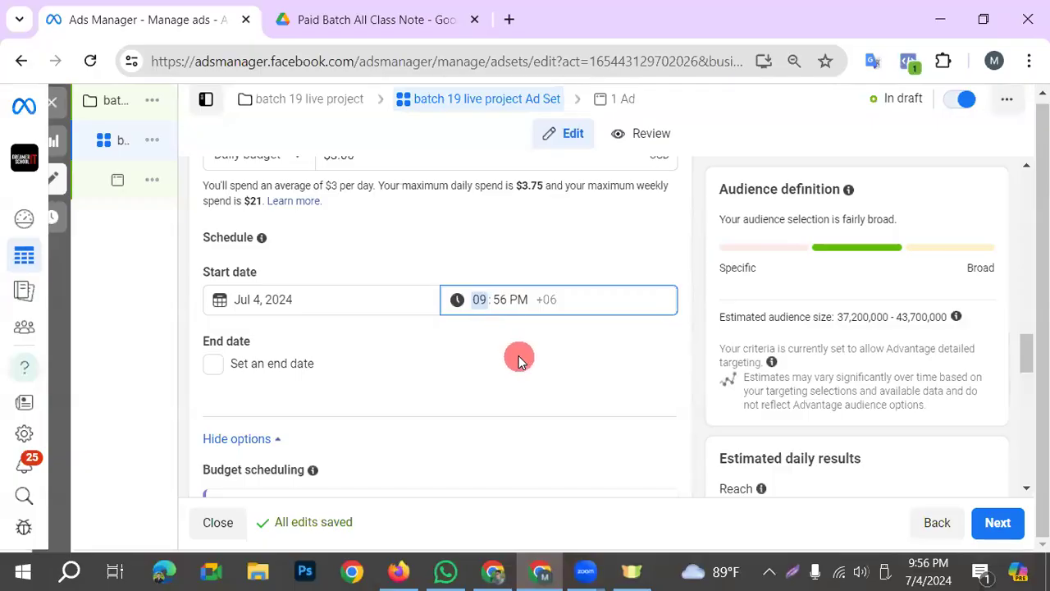
pyautogui.click(505, 298)
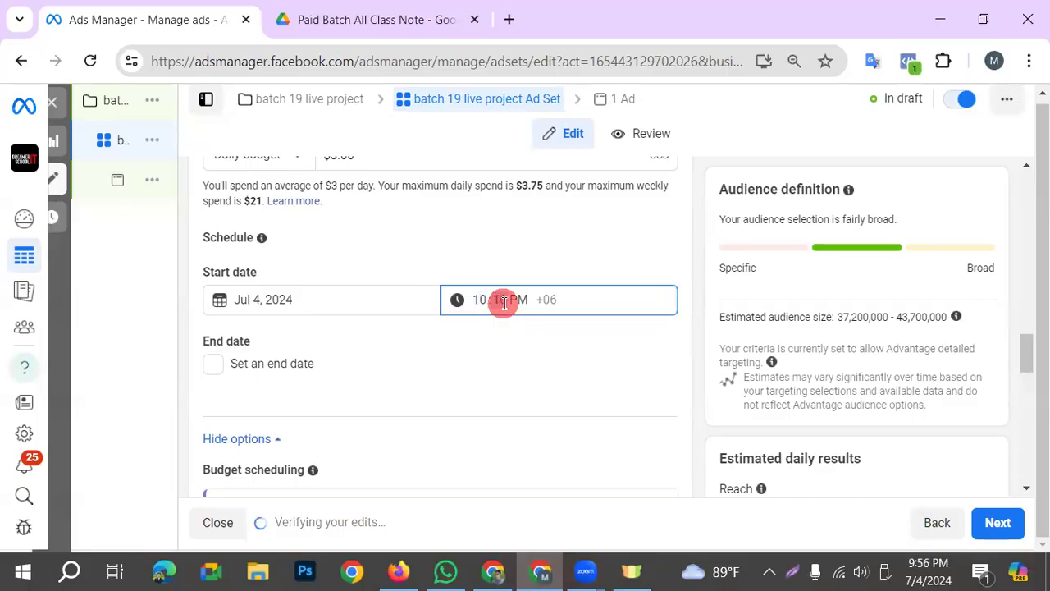
pyautogui.click(490, 348)
# Apply the saved audience "dmshop" to the ad set.
pyautogui.scroll(-2, 430, 399)
pyautogui.scroll(-5, 431, 399)
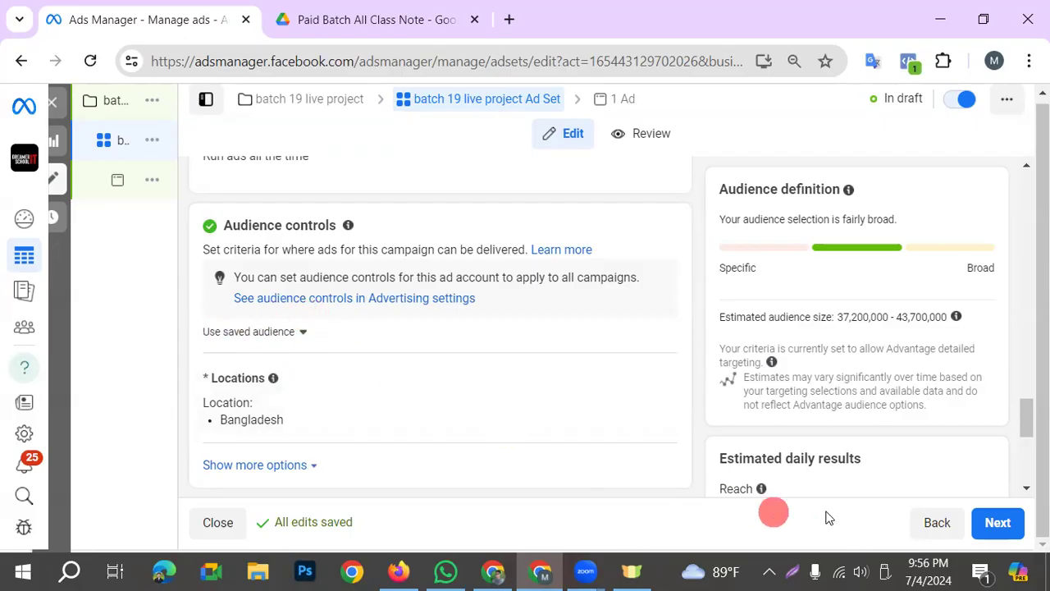
pyautogui.click(792, 573)
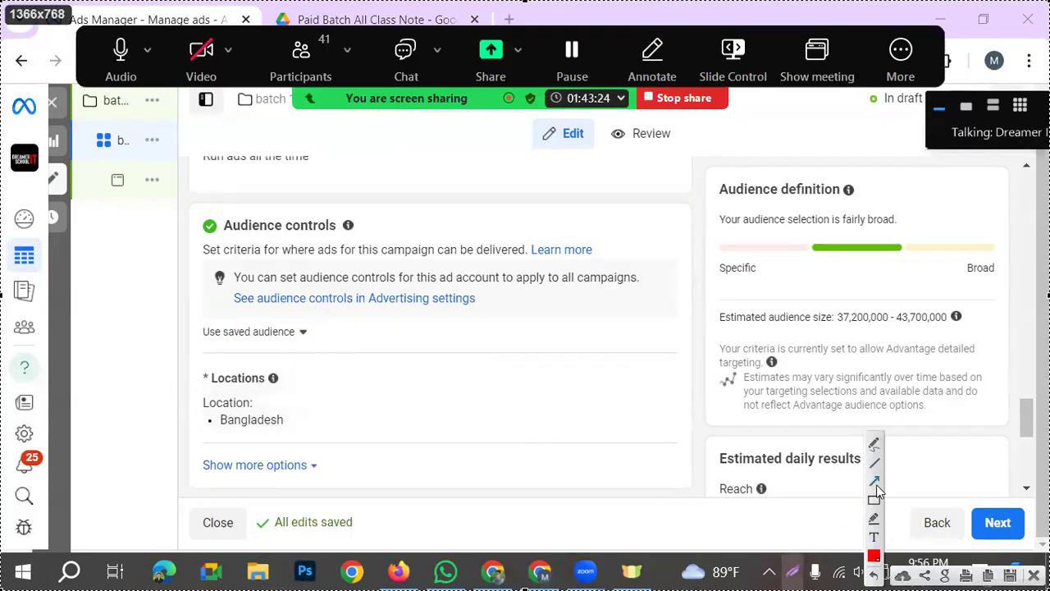
pyautogui.moveTo(630, 495)
pyautogui.mouseDown()
pyautogui.moveTo(347, 375)
pyautogui.moveTo(304, 337)
pyautogui.mouseUp()
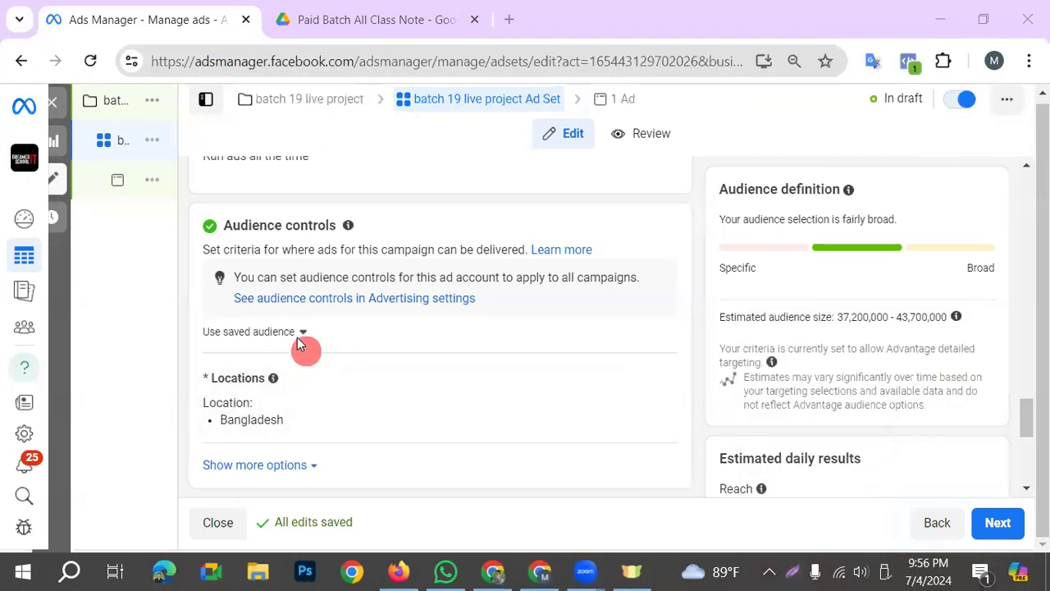
pyautogui.click(291, 332)
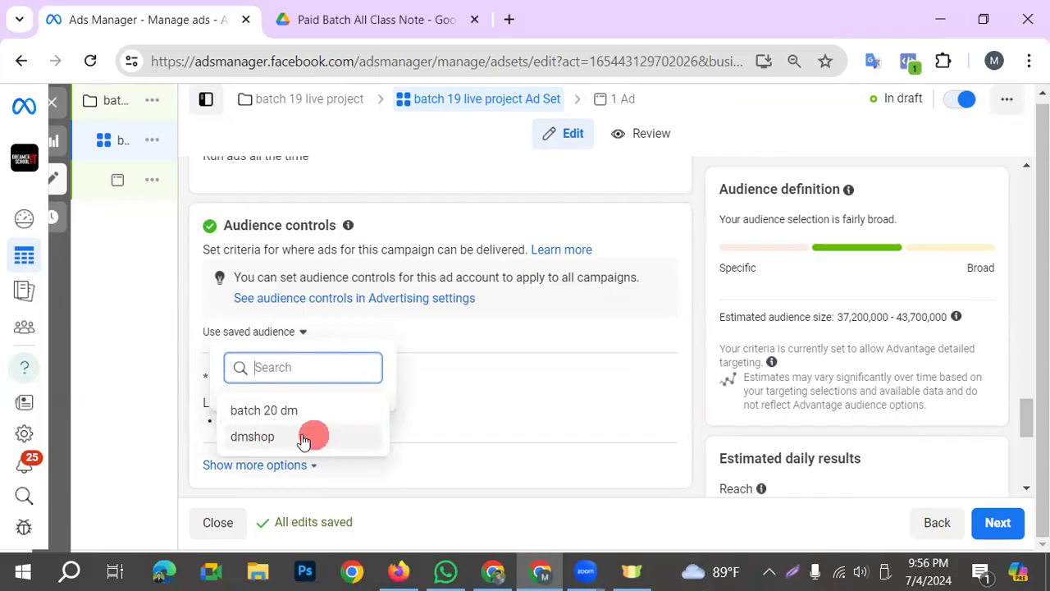
pyautogui.click(250, 436)
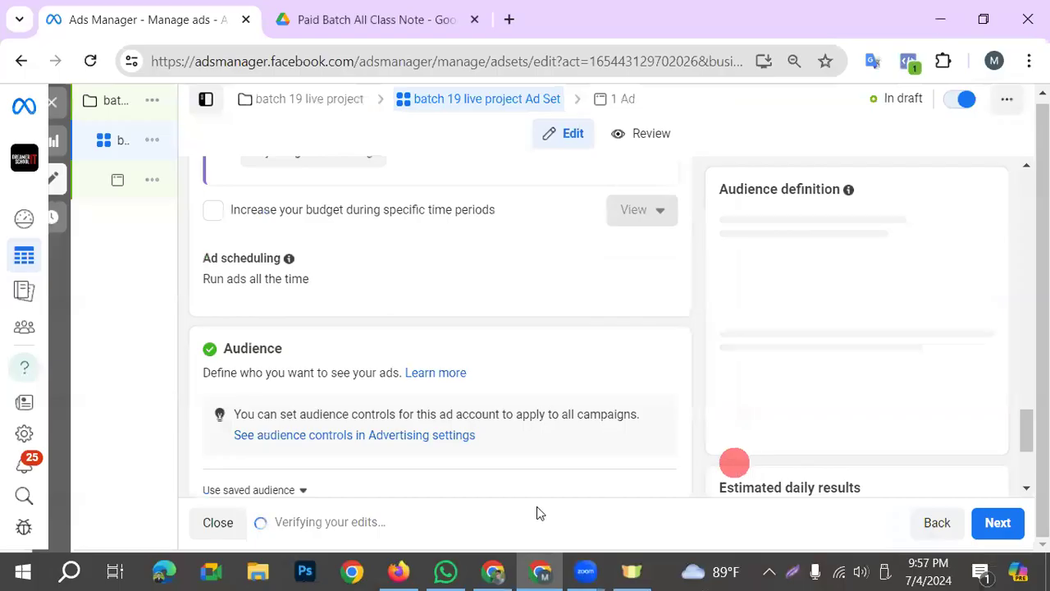
# Review the applied audience's age, gender and interests, the placements and the estimated daily results.
pyautogui.scroll(-3, 392, 341)
pyautogui.scroll(-5, 392, 341)
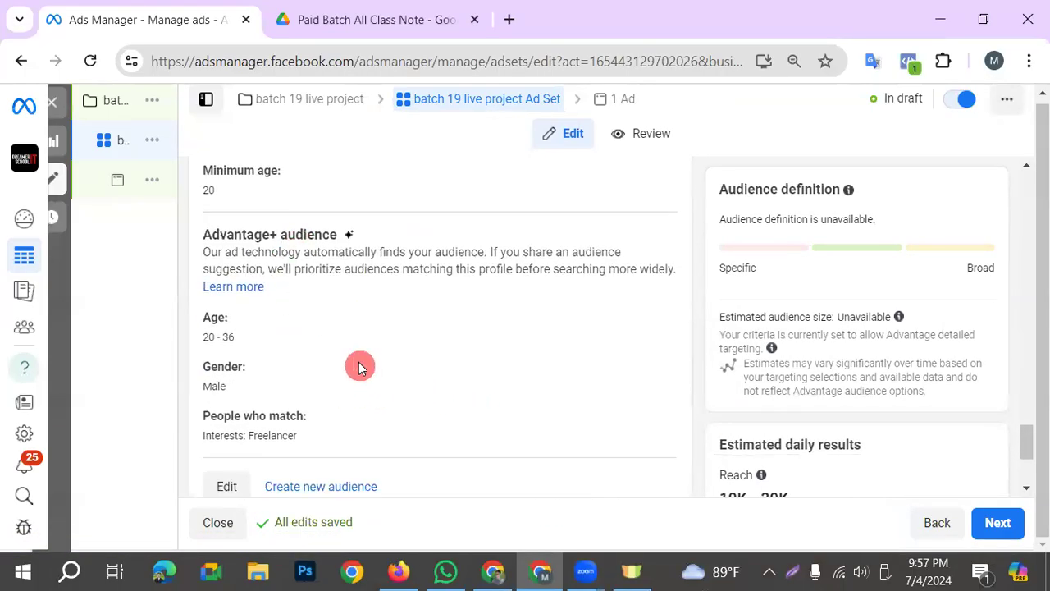
pyautogui.scroll(-1, 427, 405)
pyautogui.scroll(-1, 428, 405)
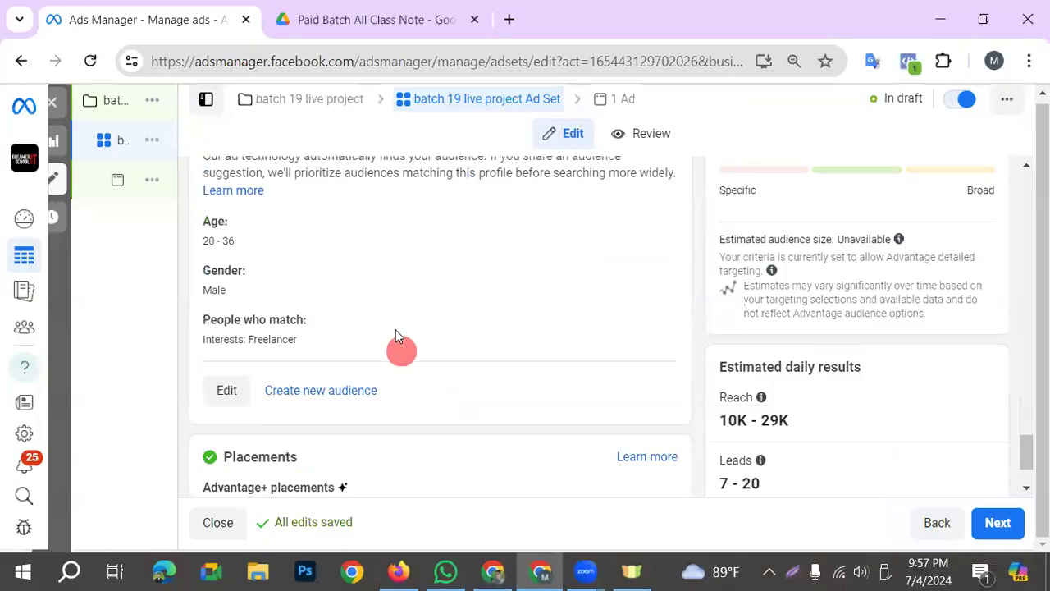
pyautogui.scroll(-1, 398, 333)
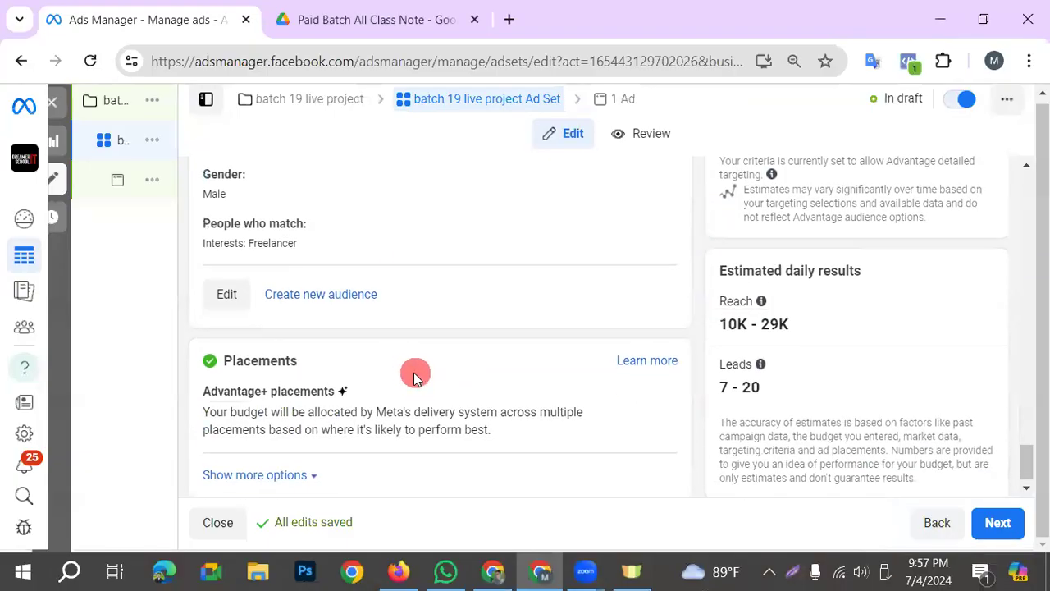
pyautogui.scroll(-1, 415, 374)
pyautogui.scroll(1, 468, 423)
pyautogui.scroll(-1, 473, 430)
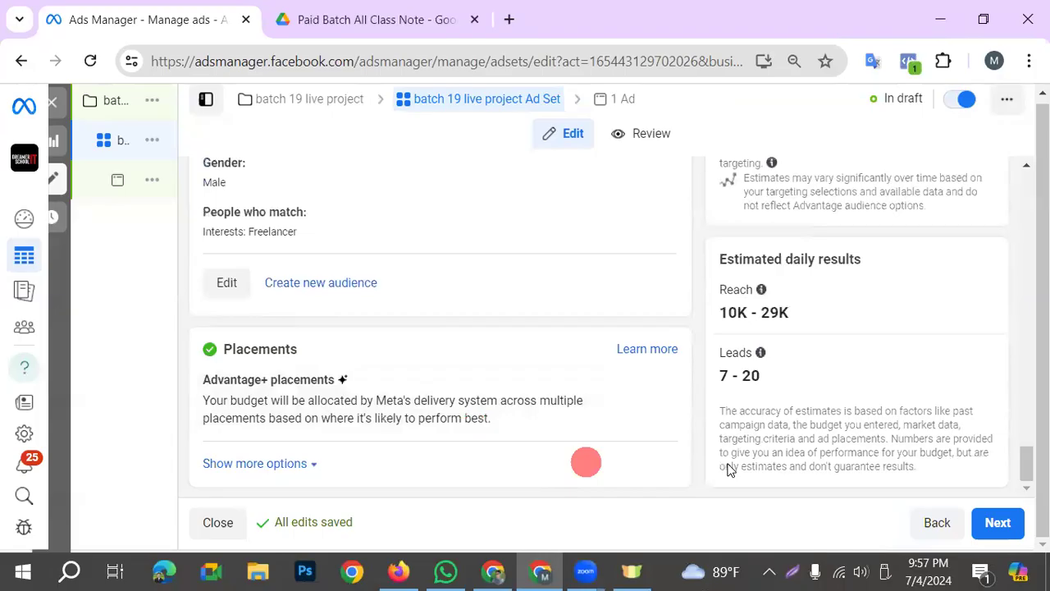
# Continue to the ad level and rename the ad as "batch 19 live project Leads Ad".
pyautogui.click(1002, 525)
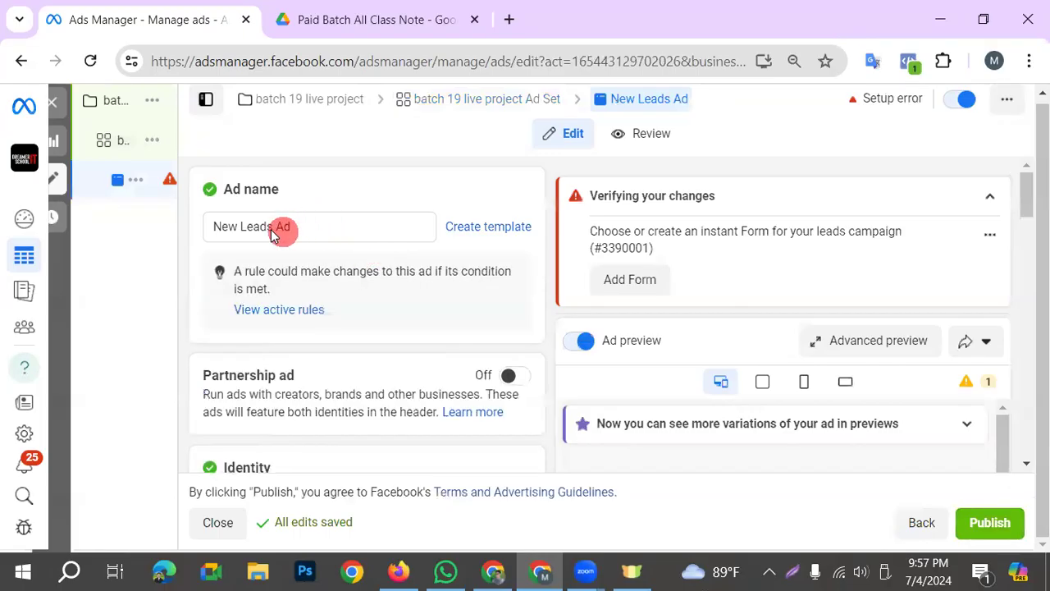
pyautogui.doubleClick(229, 227)
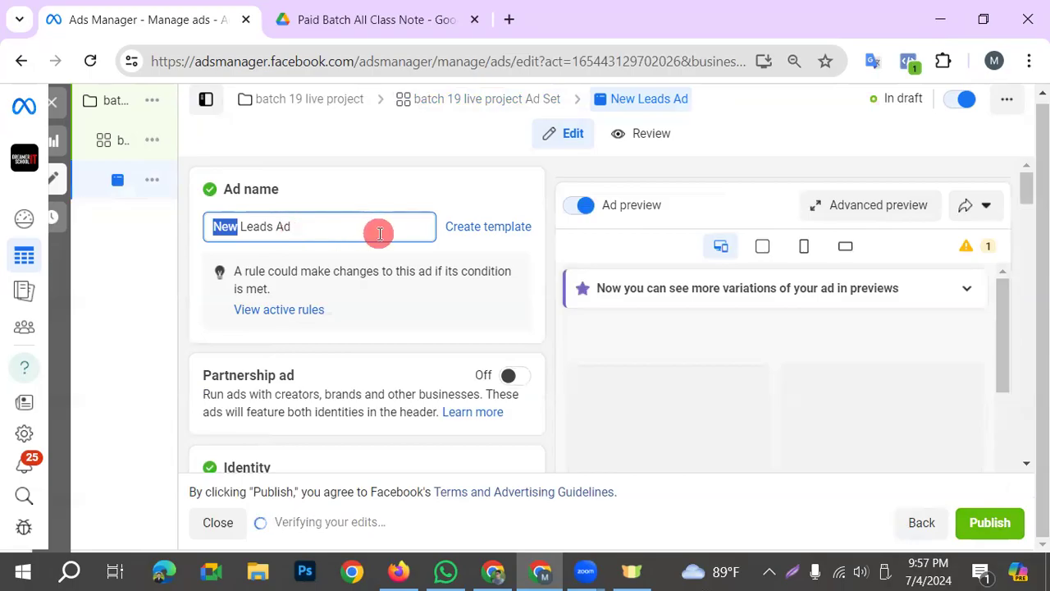
pyautogui.write('batch 19 live product')
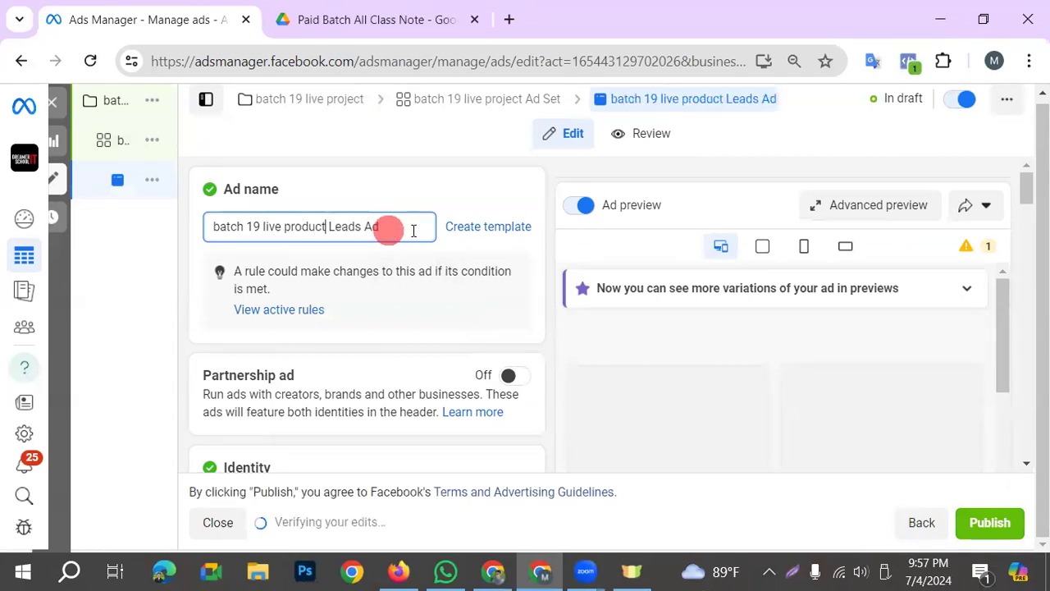
pyautogui.scroll(-2, 441, 299)
pyautogui.scroll(2, 439, 300)
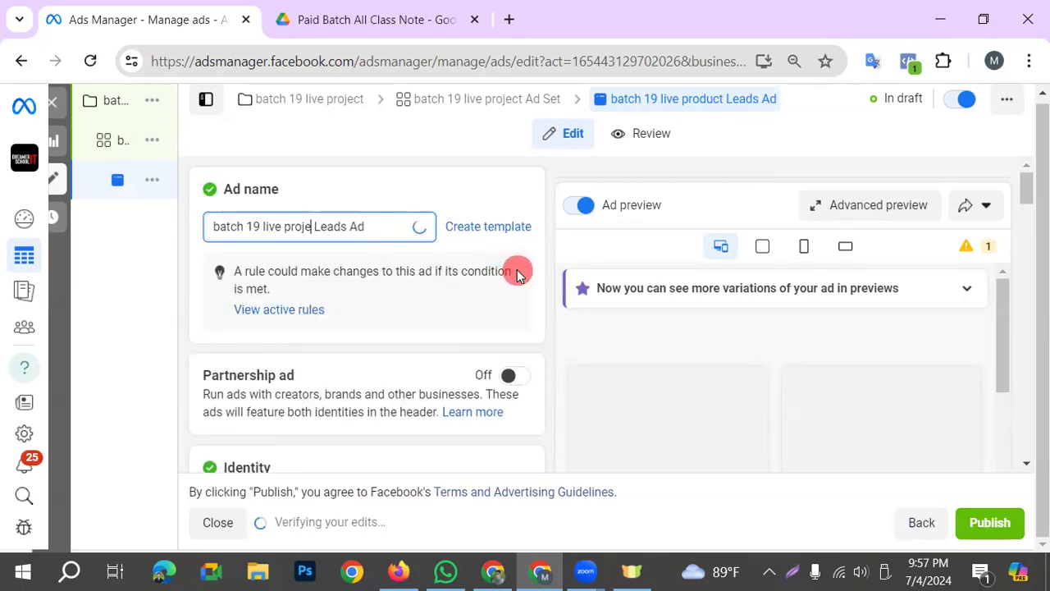
# Check the ad's Facebook Page and the available Instagram accounts in its identity settings.
pyautogui.scroll(-5, 389, 343)
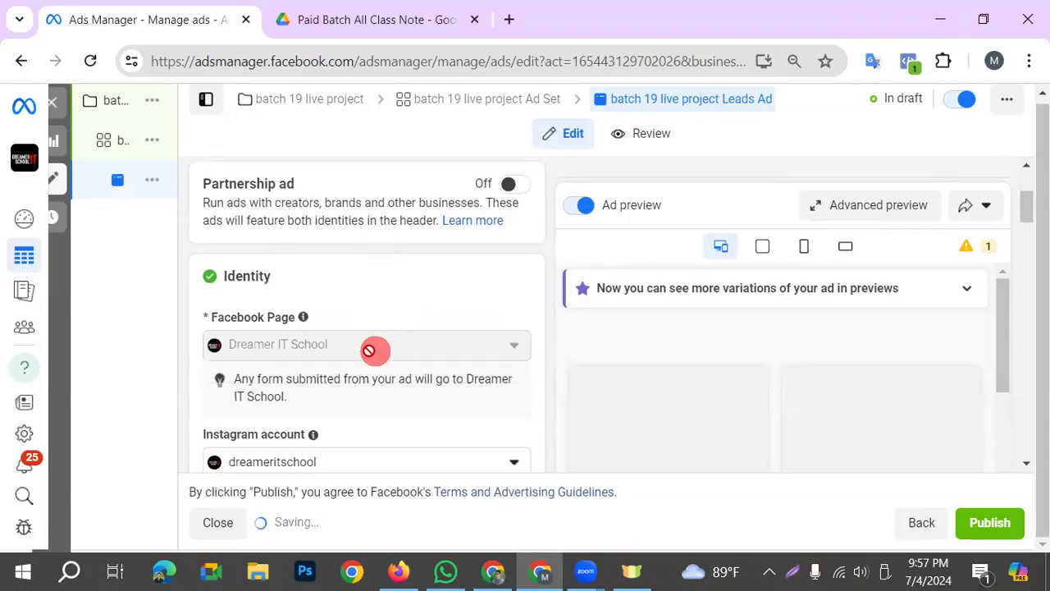
pyautogui.scroll(2, 356, 293)
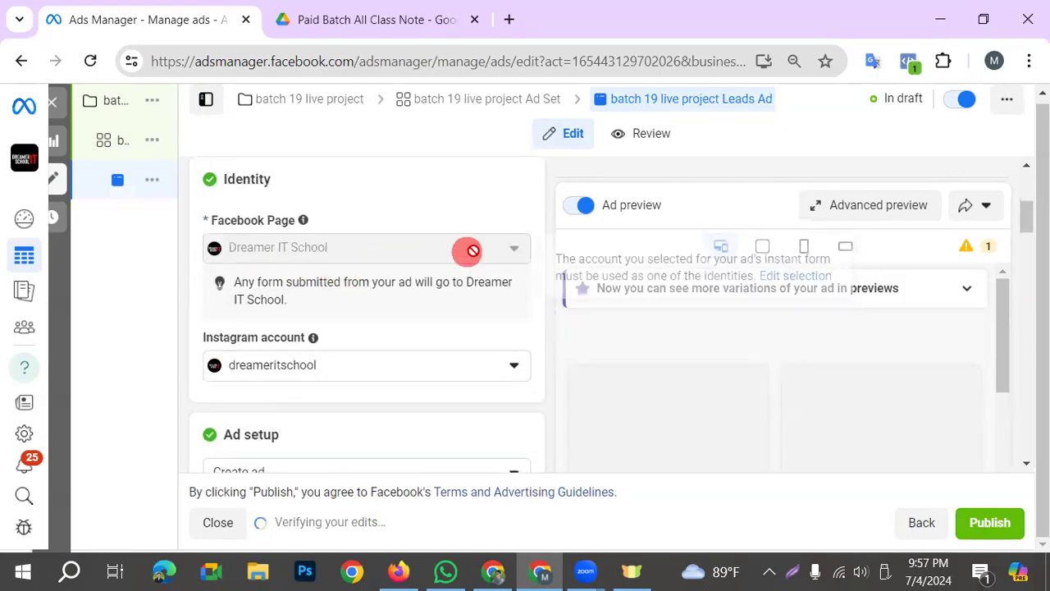
pyautogui.scroll(-1, 385, 382)
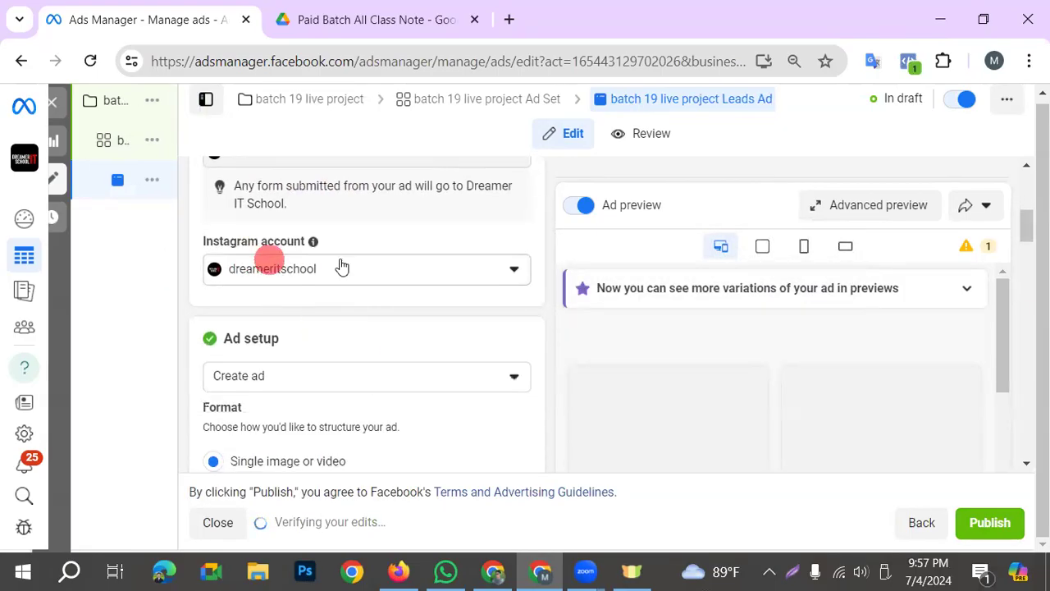
pyautogui.click(482, 278)
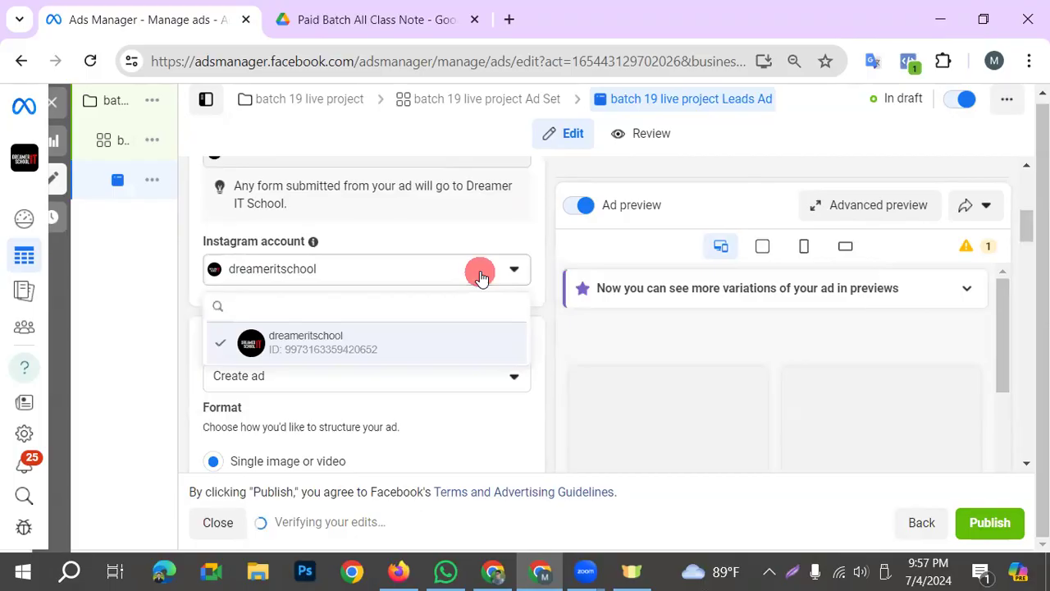
pyautogui.click(480, 274)
pyautogui.scroll(-1, 457, 359)
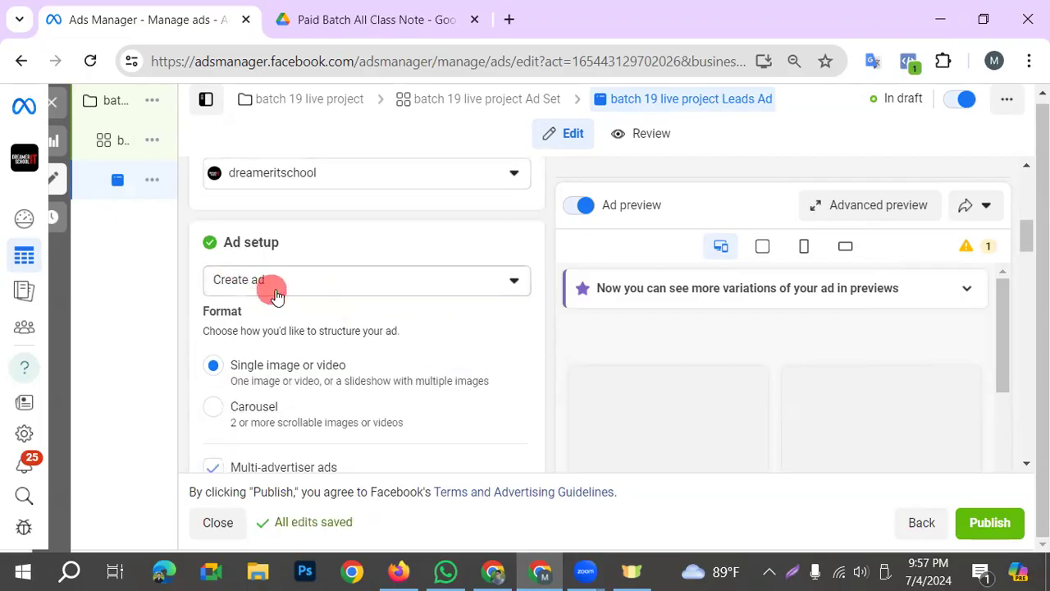
# Add the Eid offer "Digital Marketing & Freelancing" image from the account images to the ad creative, accepting the suggested crops and optimizations.
pyautogui.scroll(-4, 275, 295)
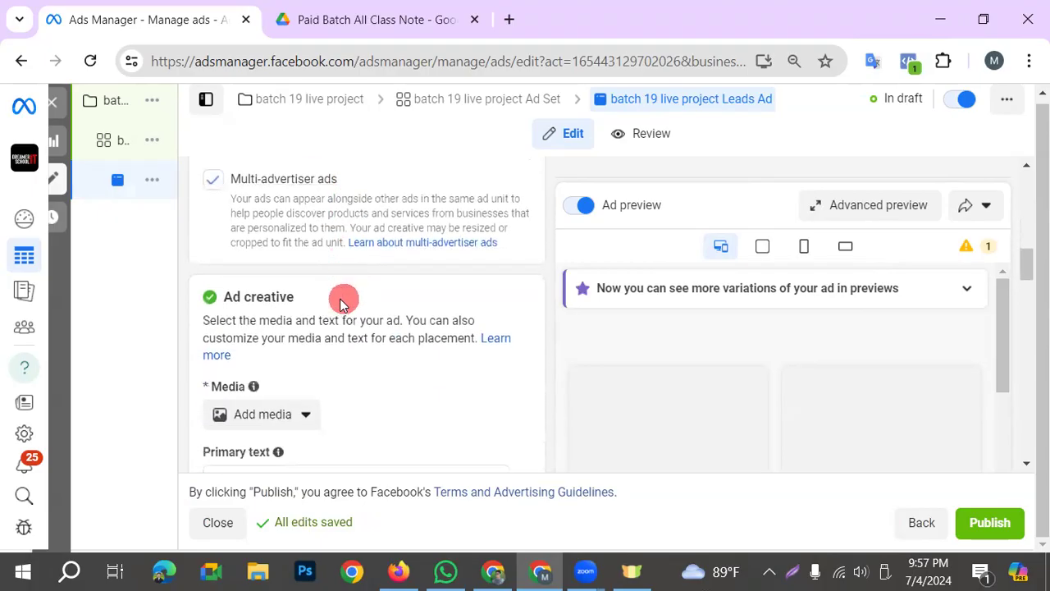
pyautogui.scroll(-1, 343, 302)
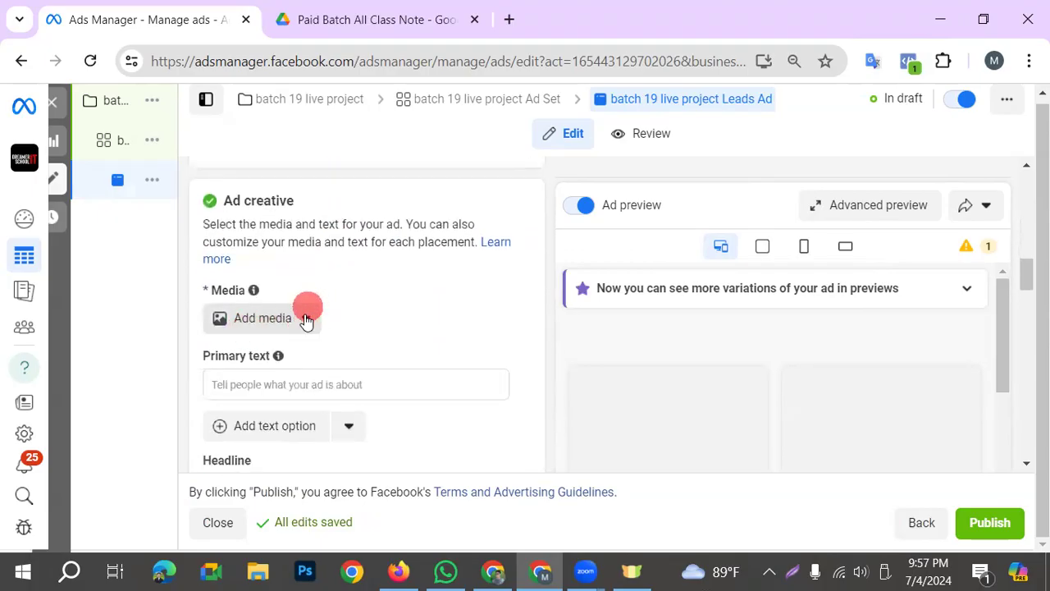
pyautogui.click(276, 319)
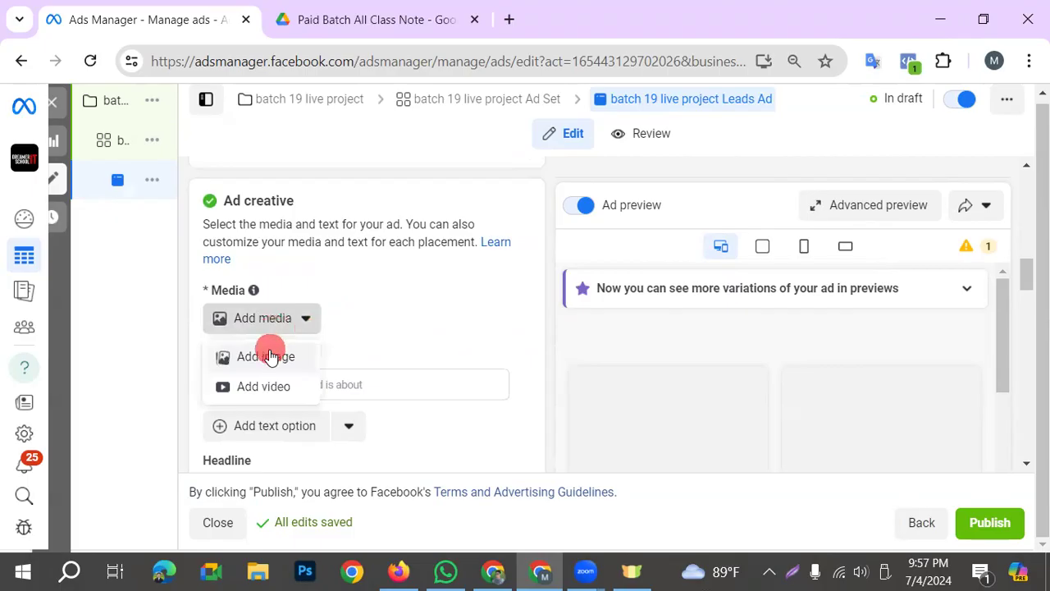
pyautogui.click(270, 356)
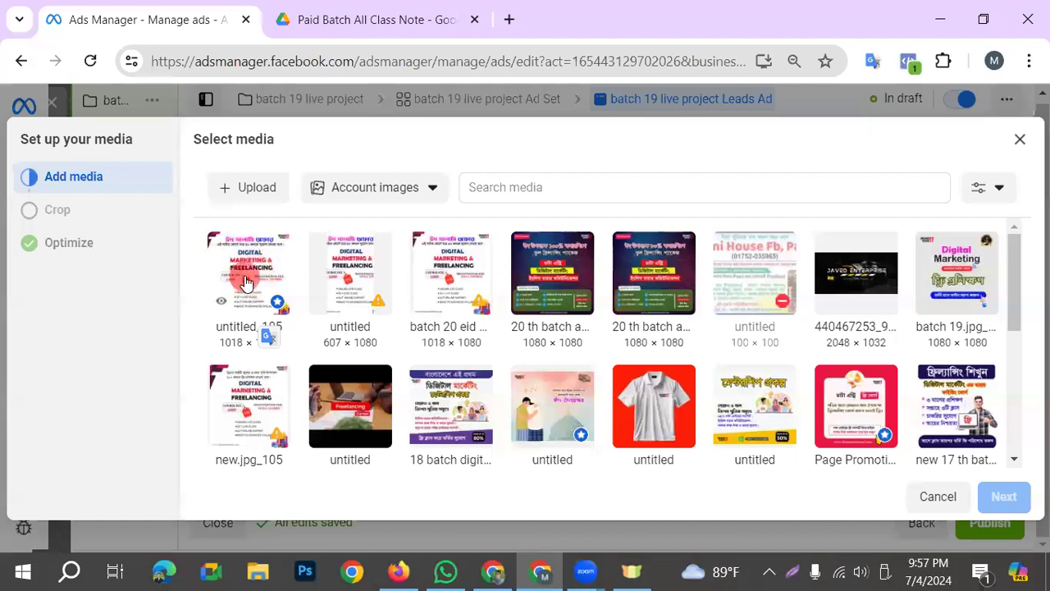
pyautogui.click(245, 281)
pyautogui.click(1001, 497)
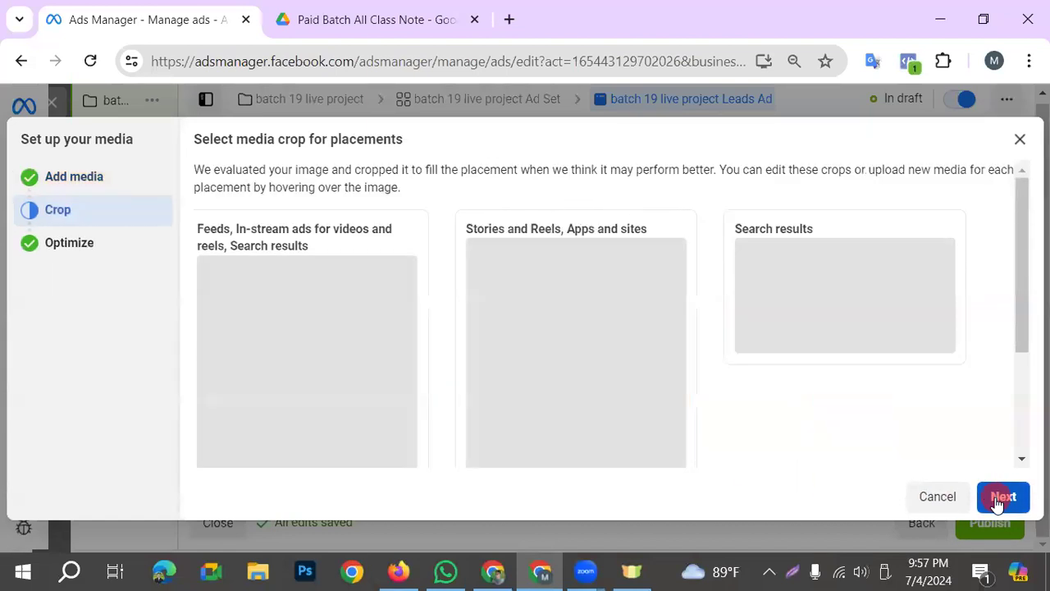
pyautogui.click(1008, 500)
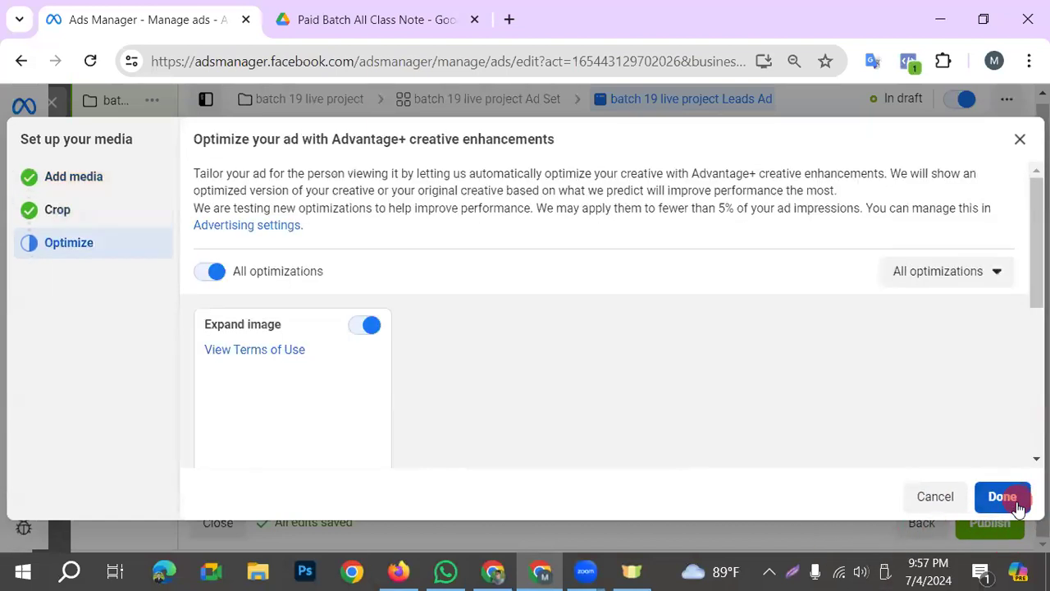
pyautogui.click(1009, 502)
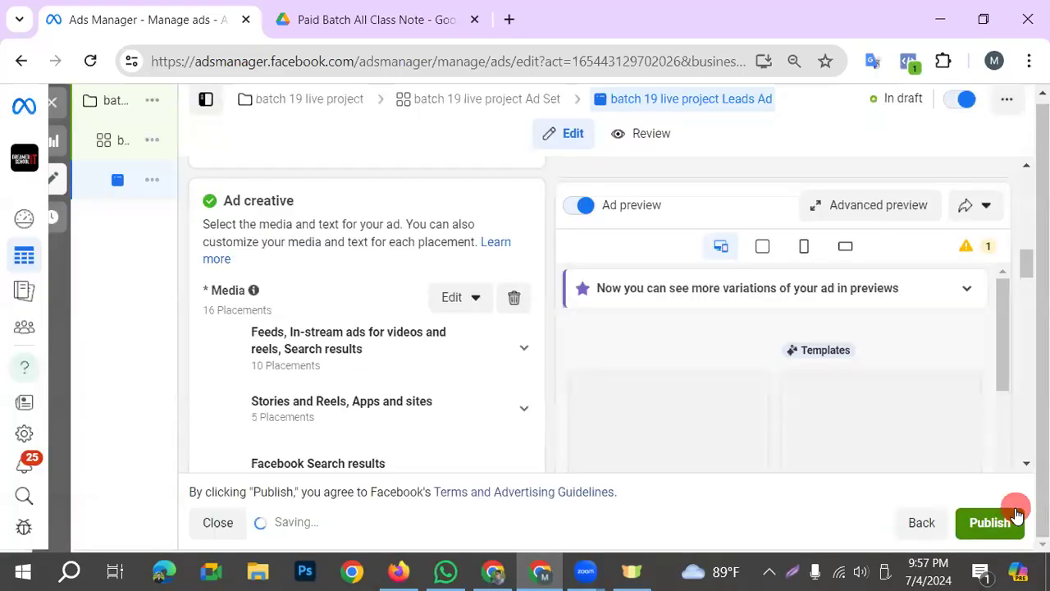
# For the ad's primary text, open the "note" Google Doc in the Dreameritschool browser profile and copy its course offer text.
pyautogui.scroll(-5, 352, 307)
pyautogui.scroll(2, 300, 256)
pyautogui.click(262, 258)
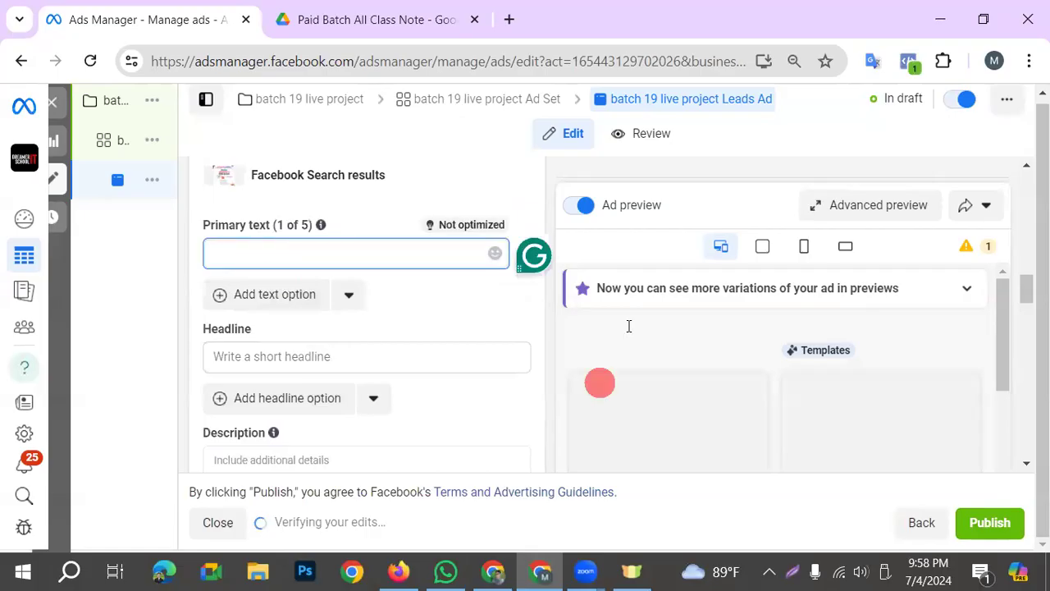
pyautogui.click(992, 63)
pyautogui.scroll(-3, 911, 352)
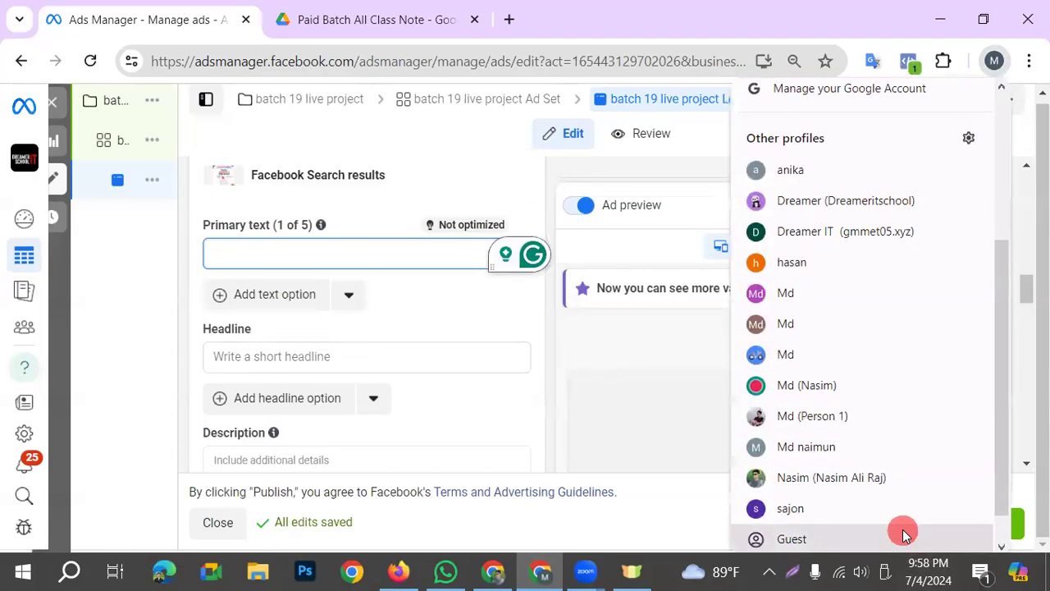
pyautogui.scroll(3, 867, 377)
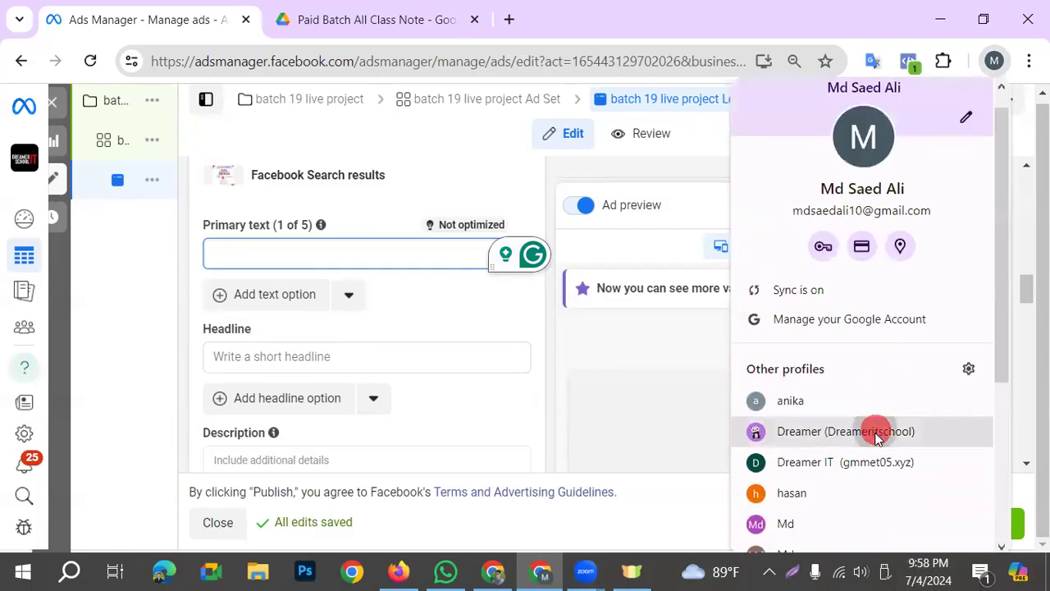
pyautogui.click(876, 433)
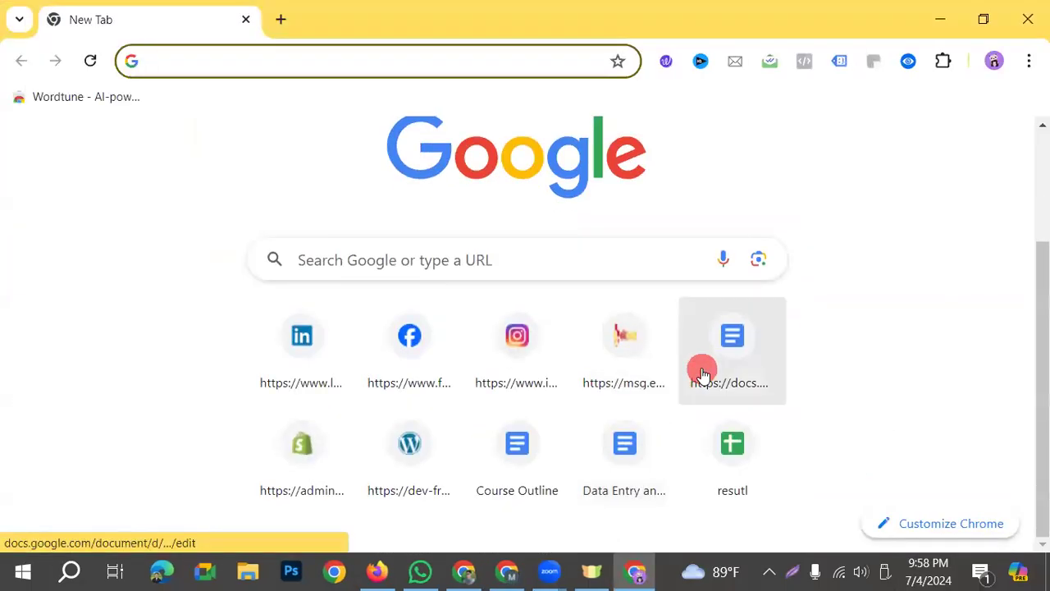
pyautogui.click(702, 373)
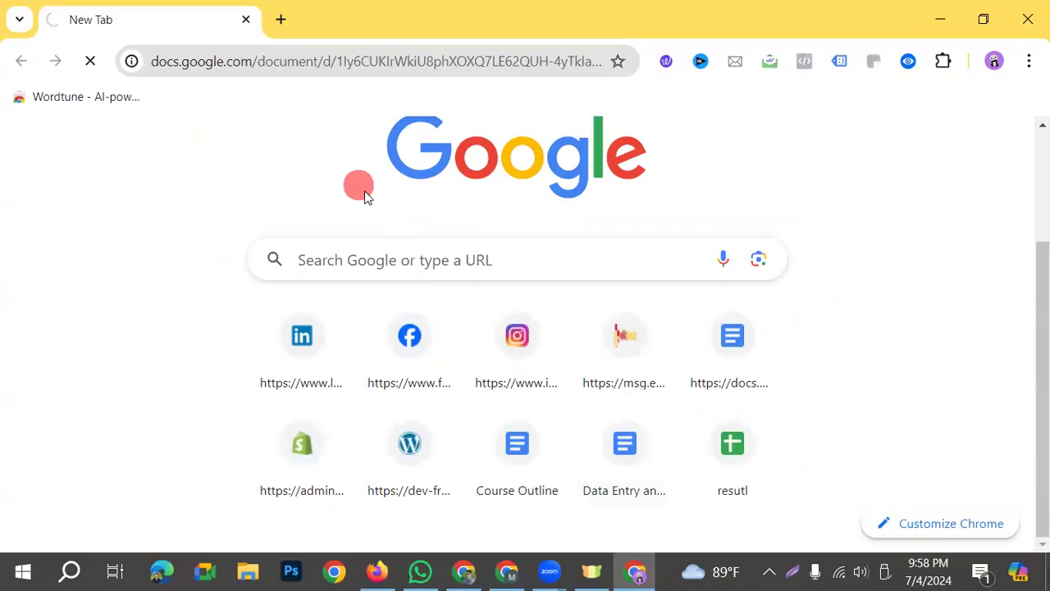
pyautogui.scroll(-10, 574, 484)
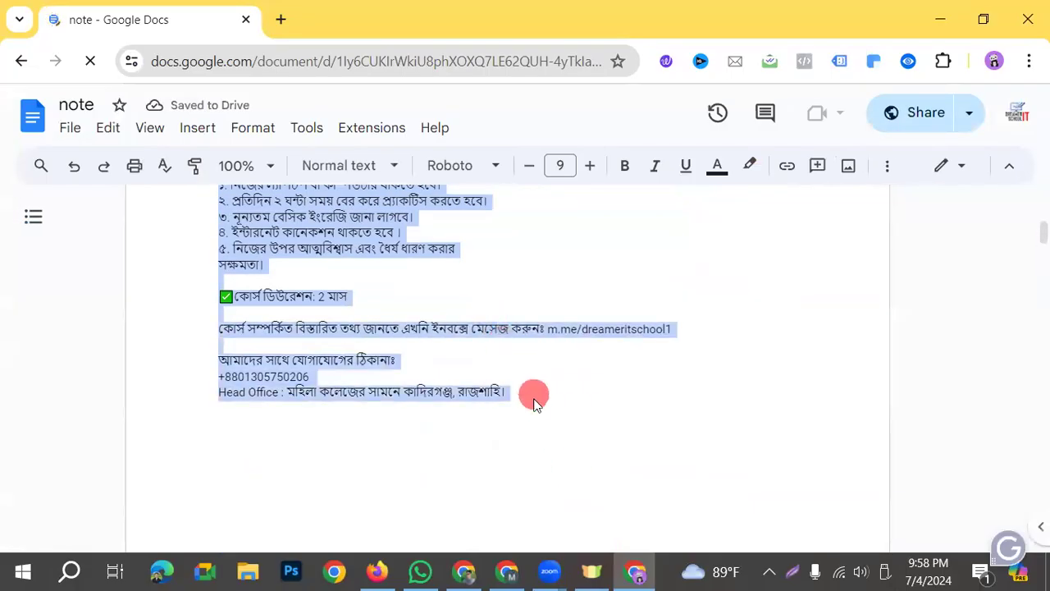
# Return to Ads Manager, paste the copied offer as the primary text and enter the headline "ভর্তি হতে আবেদন করুন".
pyautogui.click(507, 572)
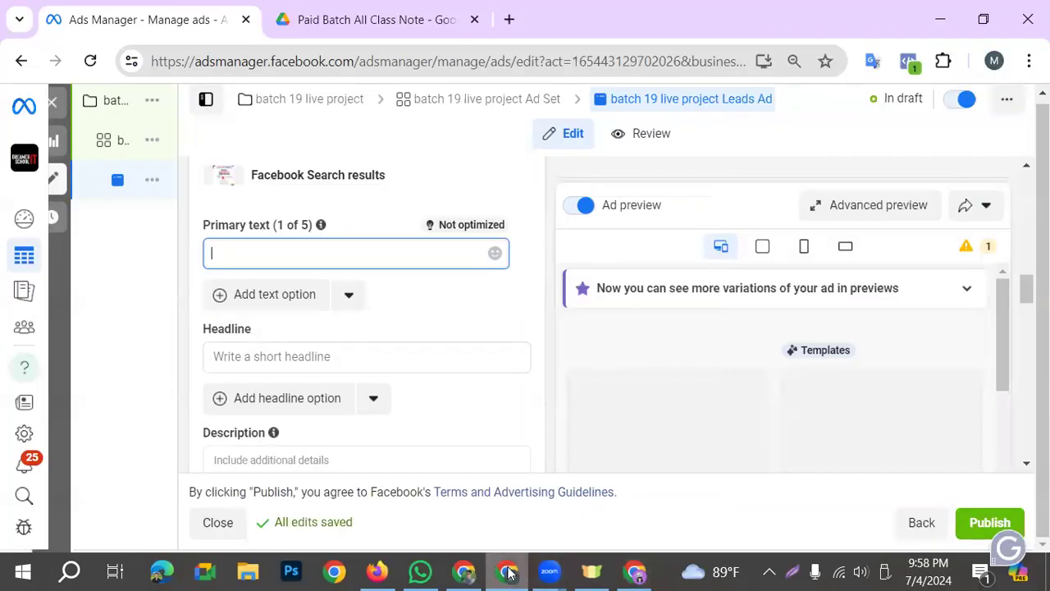
pyautogui.hotkey('ctrl', 'v')
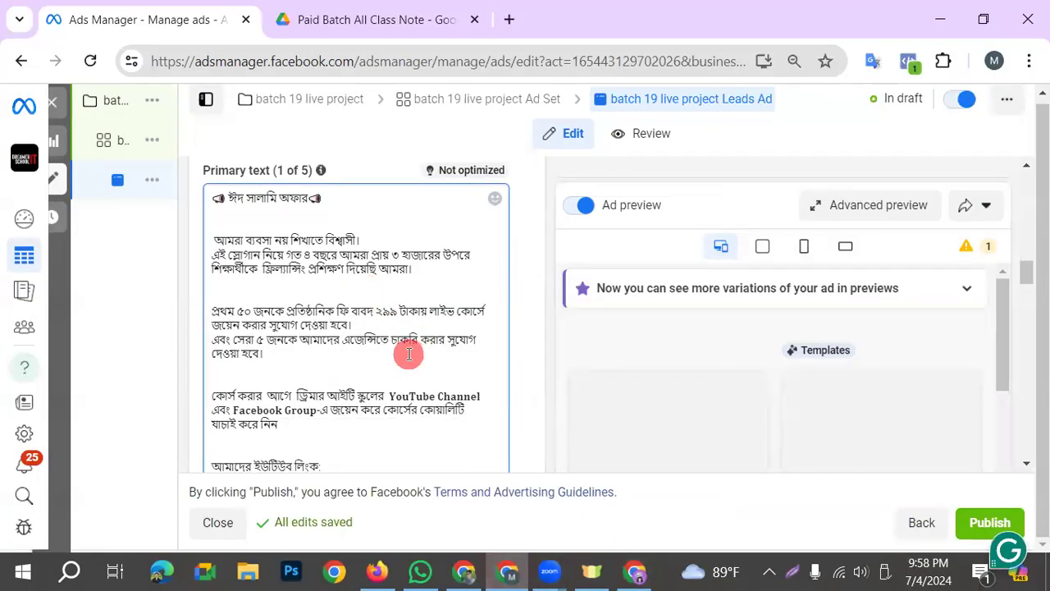
pyautogui.scroll(-2, 402, 328)
pyautogui.click(274, 357)
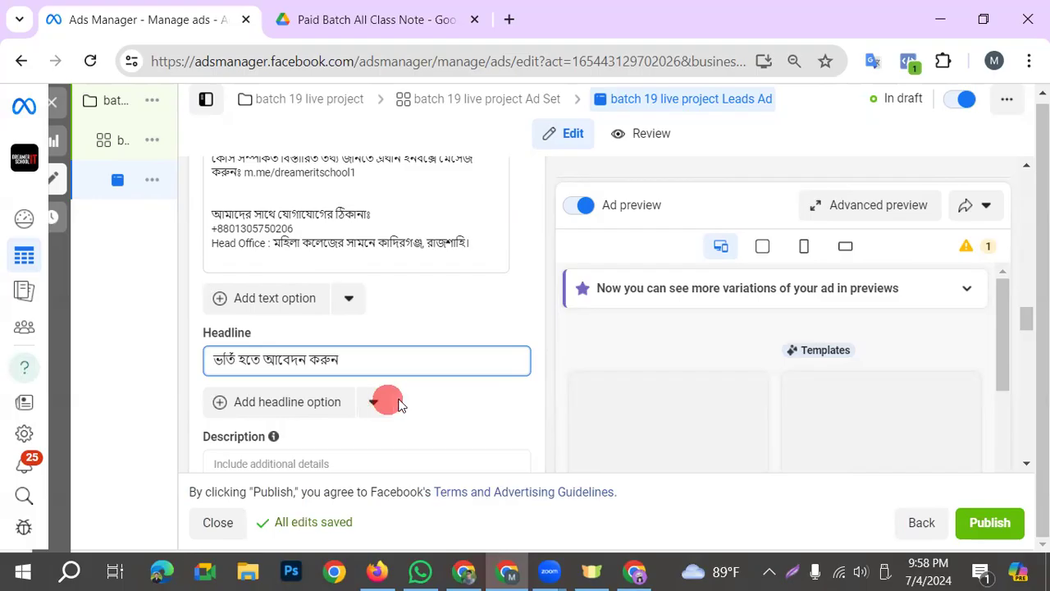
# Try Apply now as the ad's call to action, and return it to Sign up.
pyautogui.scroll(-2, 386, 402)
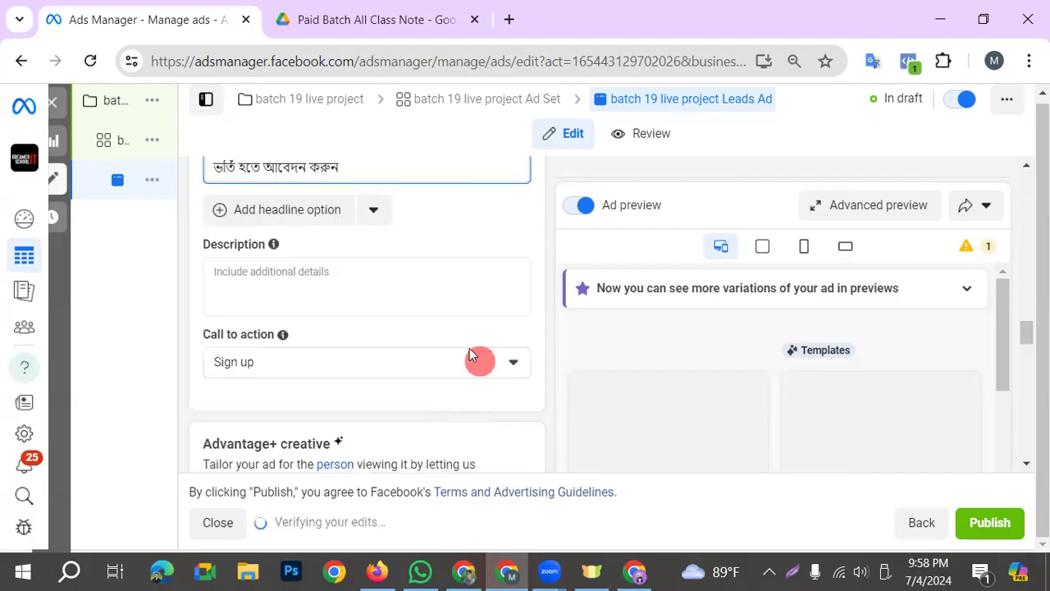
pyautogui.click(292, 366)
pyautogui.click(292, 366)
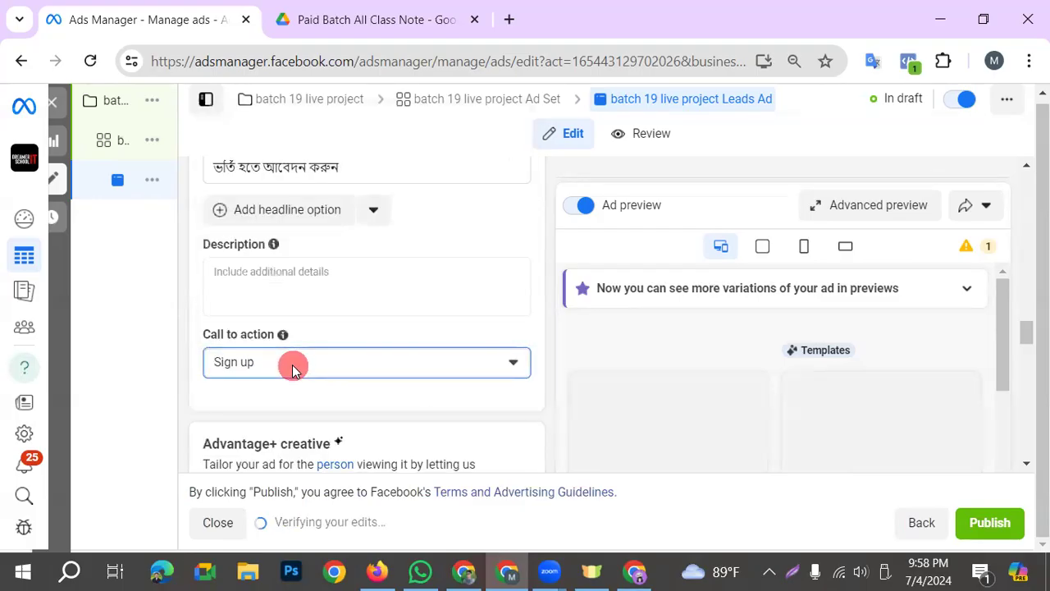
pyautogui.click(293, 366)
pyautogui.click(293, 366)
pyautogui.click(292, 366)
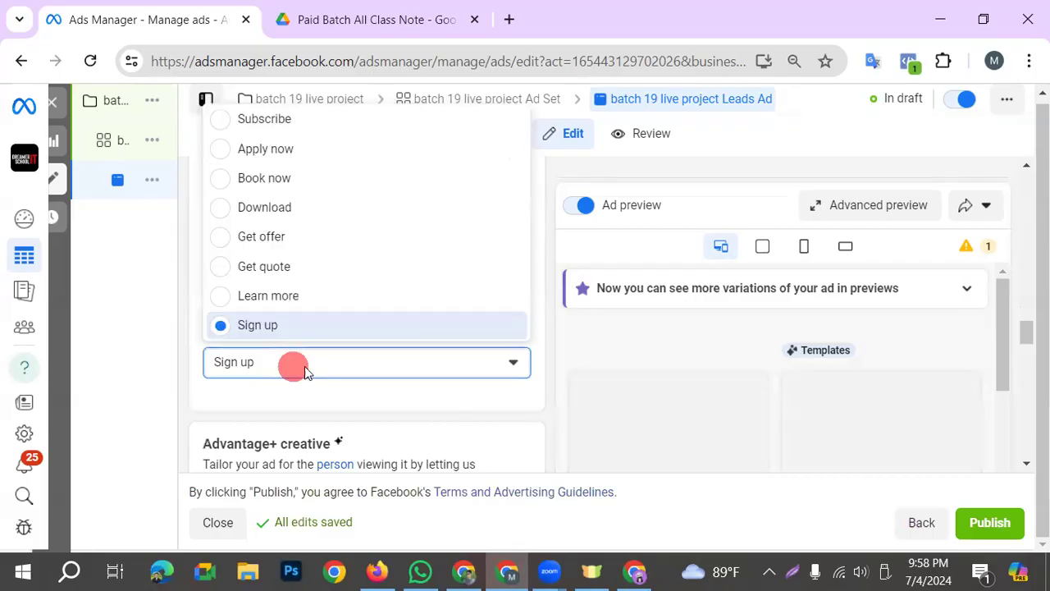
pyautogui.click(273, 153)
pyautogui.click(417, 370)
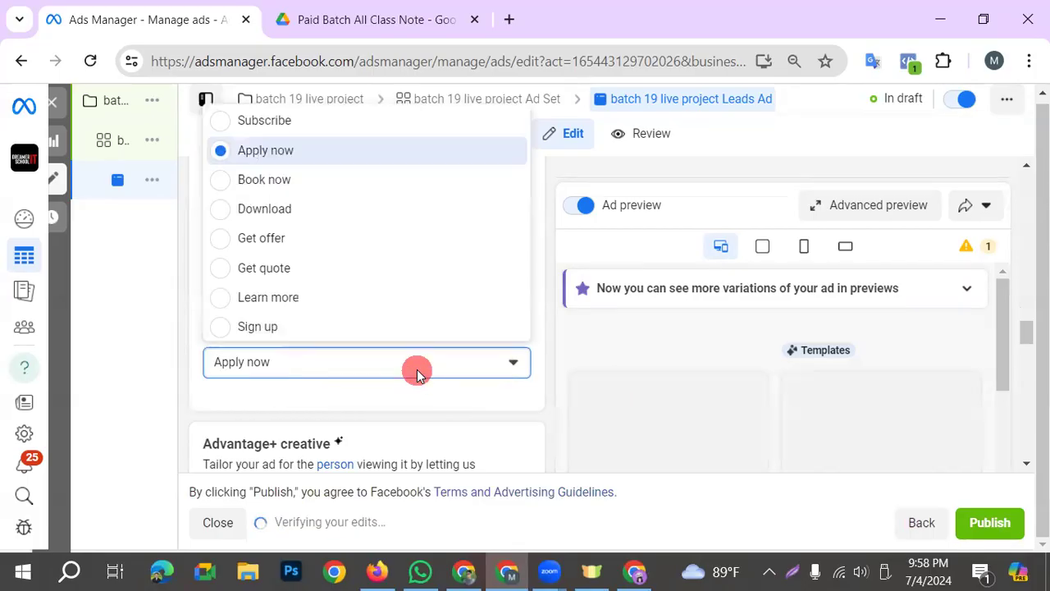
pyautogui.click(308, 326)
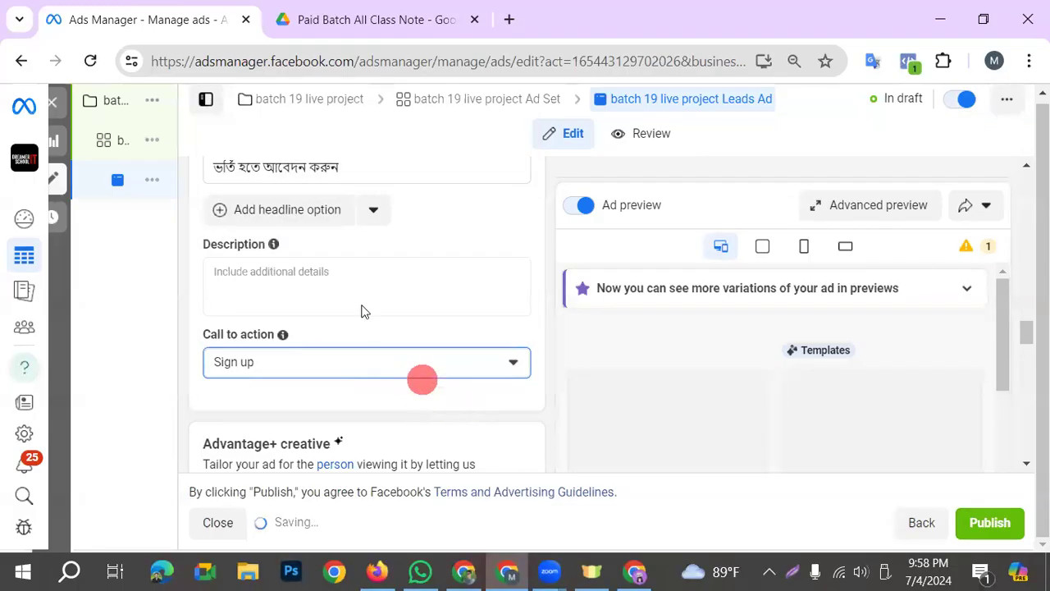
# Change the ad's headline to "ভর্তি হতে সাইন আপ করুন".
pyautogui.scroll(1, 361, 307)
pyautogui.click(293, 264)
pyautogui.moveTo(271, 263); pyautogui.dragTo(261, 264)
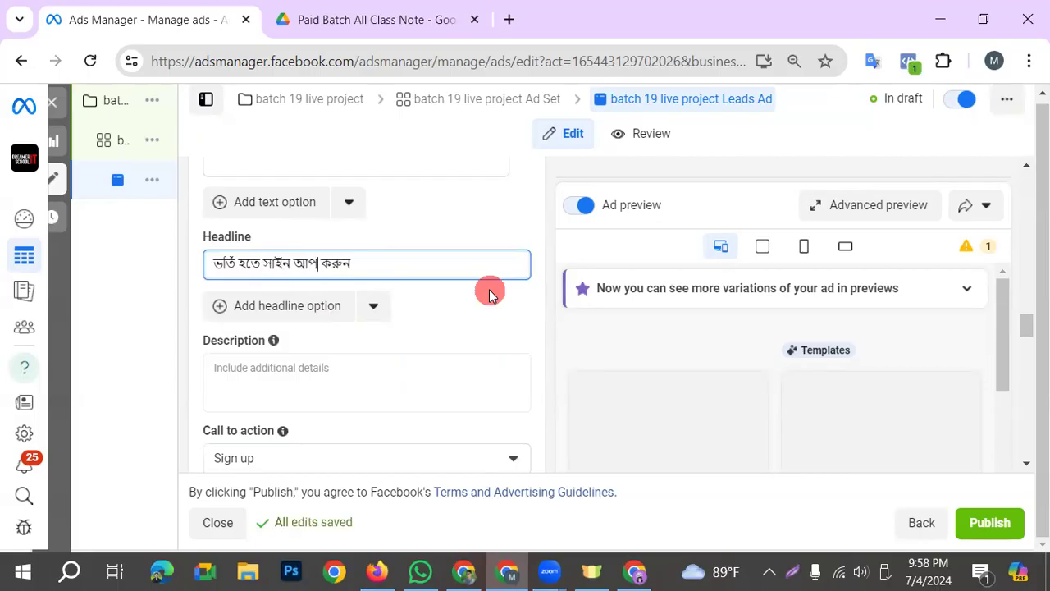
# Look through the existing active instant forms in the ad's Destination section.
pyautogui.scroll(-6, 433, 307)
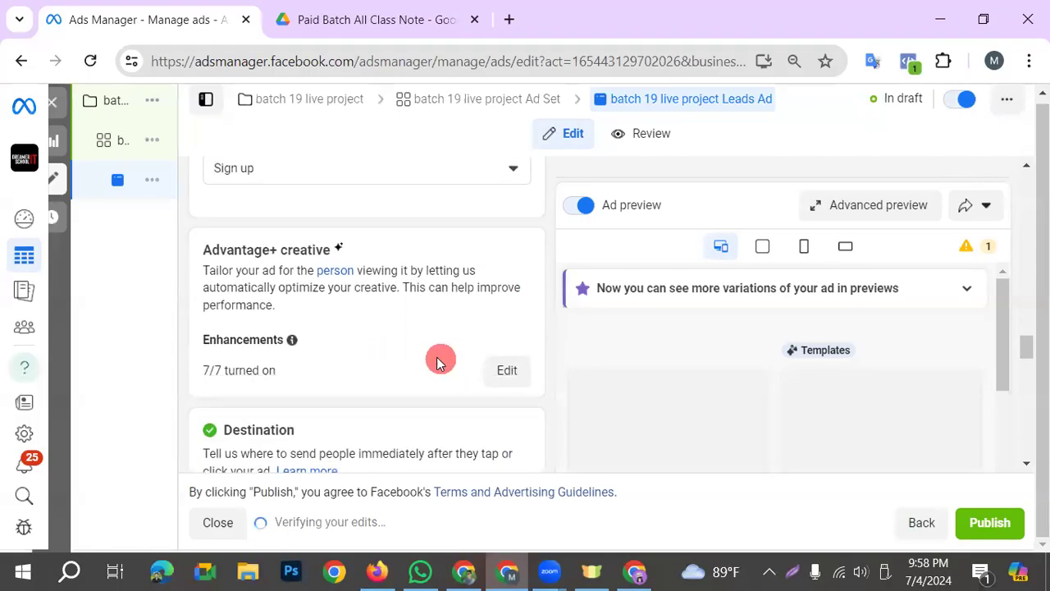
pyautogui.scroll(-3, 431, 353)
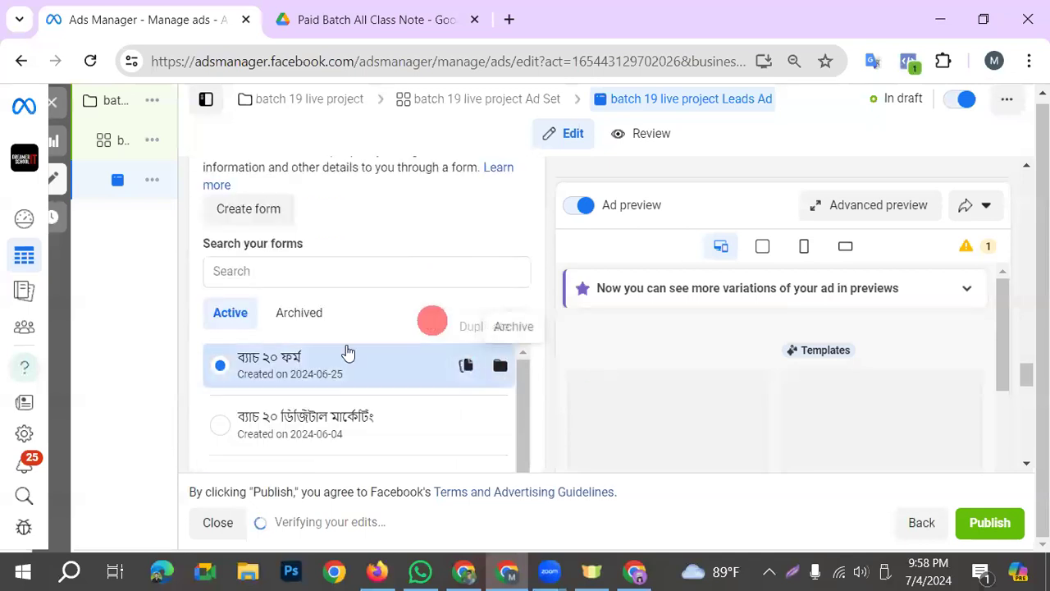
pyautogui.scroll(-1, 320, 428)
pyautogui.scroll(-4, 320, 429)
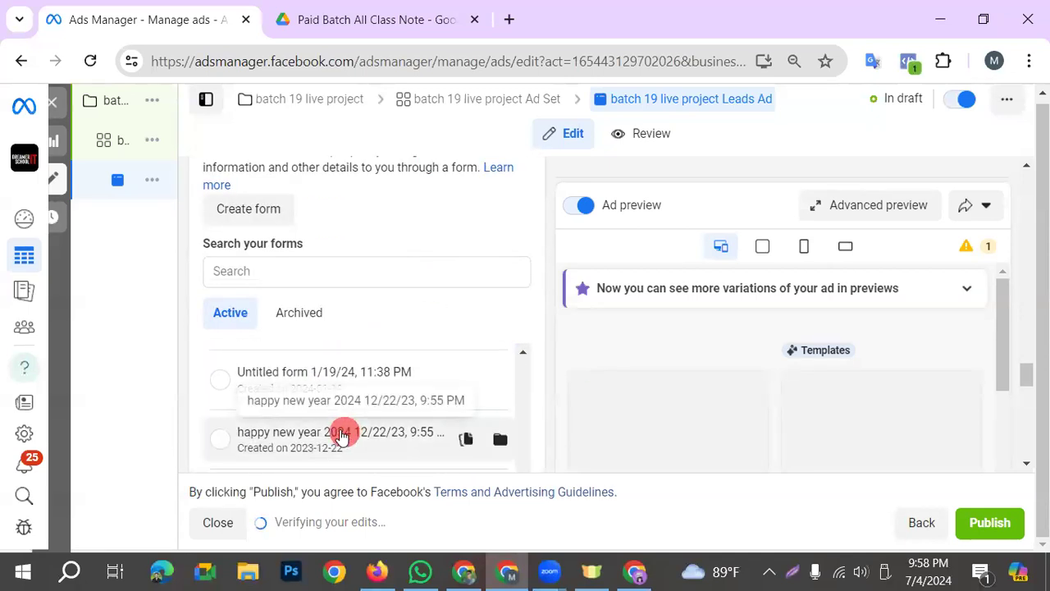
pyautogui.scroll(5, 332, 429)
pyautogui.scroll(1, 333, 345)
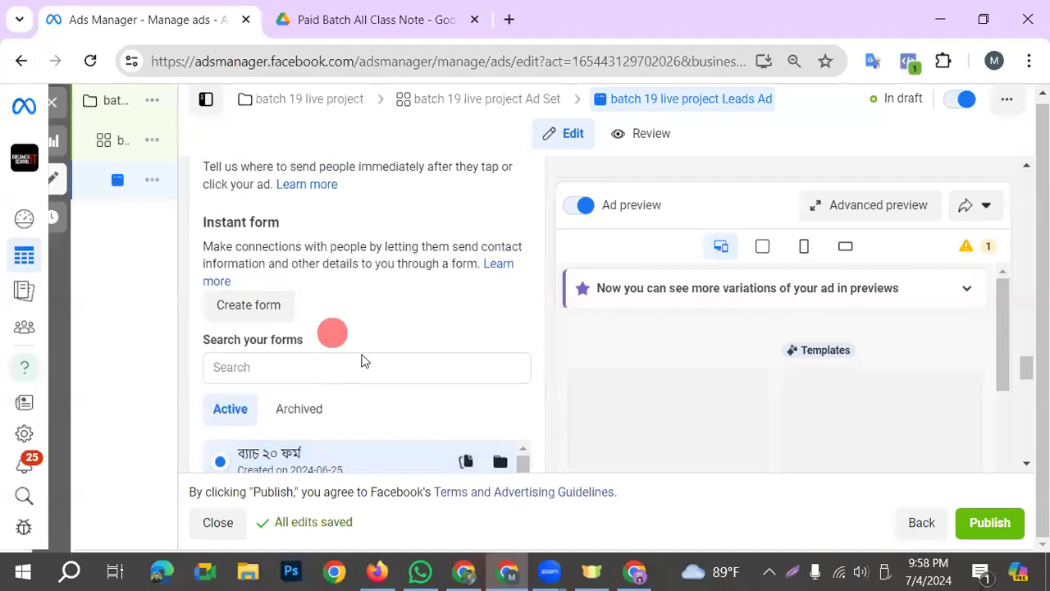
pyautogui.click(793, 572)
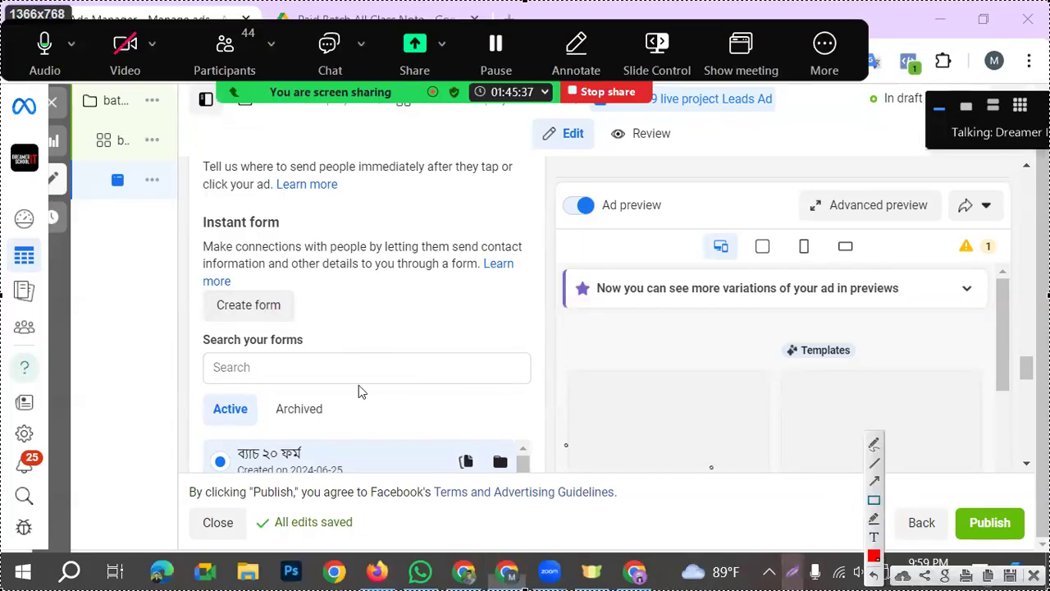
pyautogui.moveTo(191, 294); pyautogui.dragTo(302, 325)
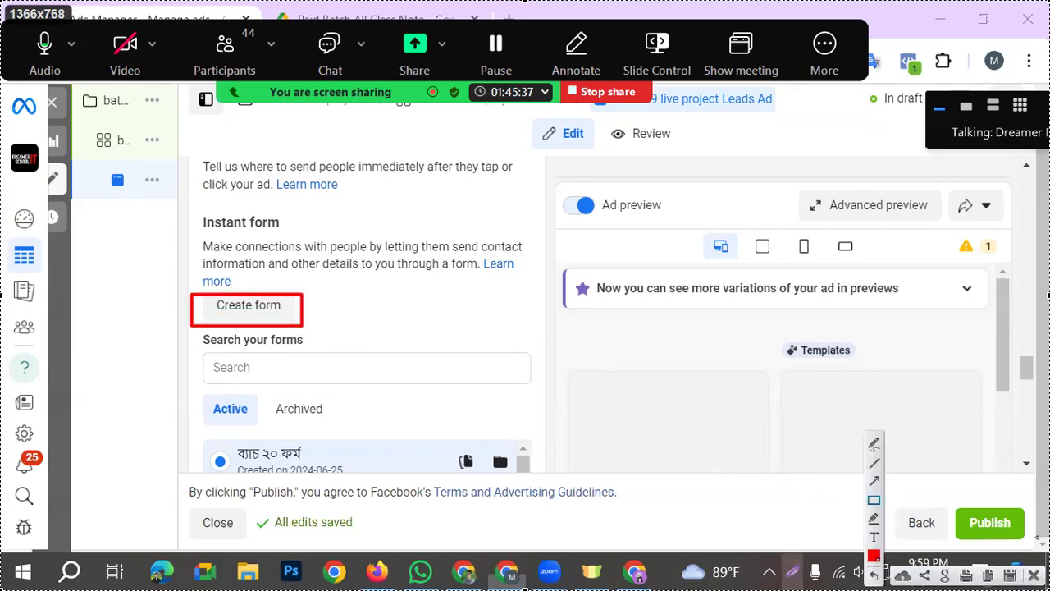
pyautogui.press('Escape')
# Start a new instant form and expand its Intro section to reach the greeting settings.
pyautogui.click(245, 305)
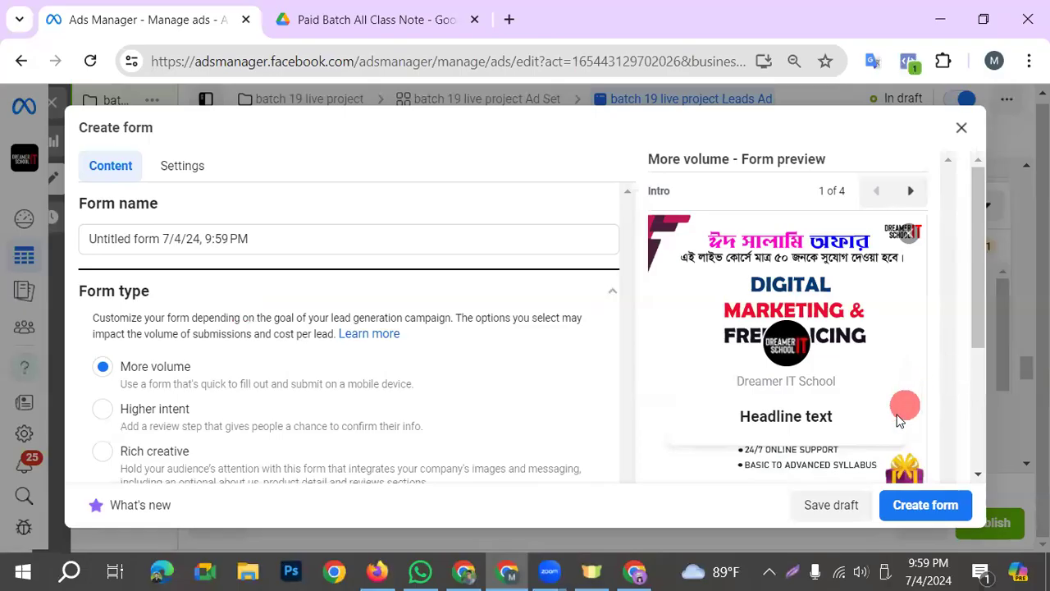
pyautogui.scroll(-3, 281, 406)
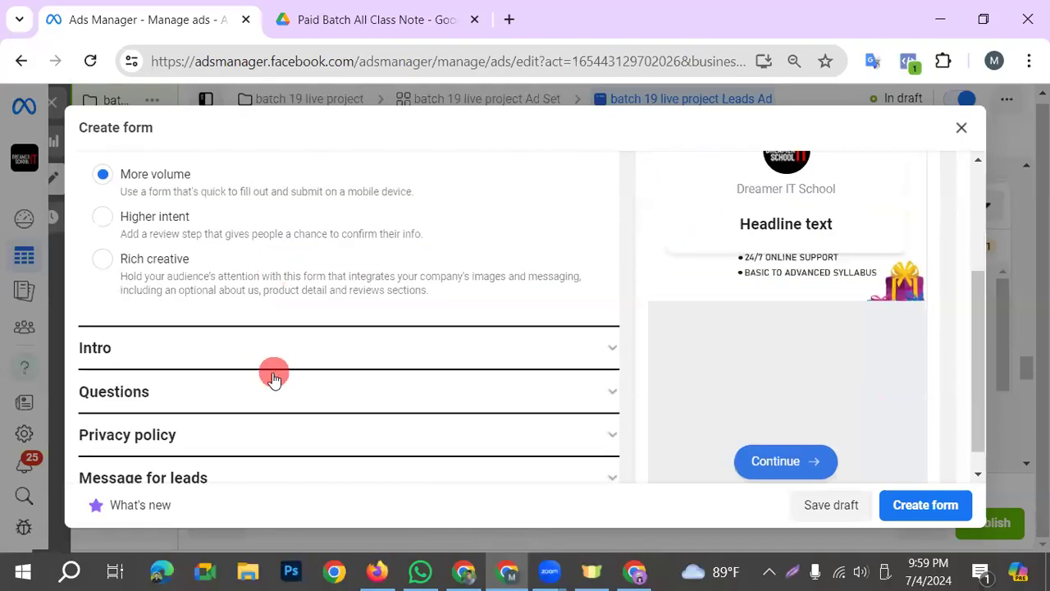
pyautogui.click(582, 328)
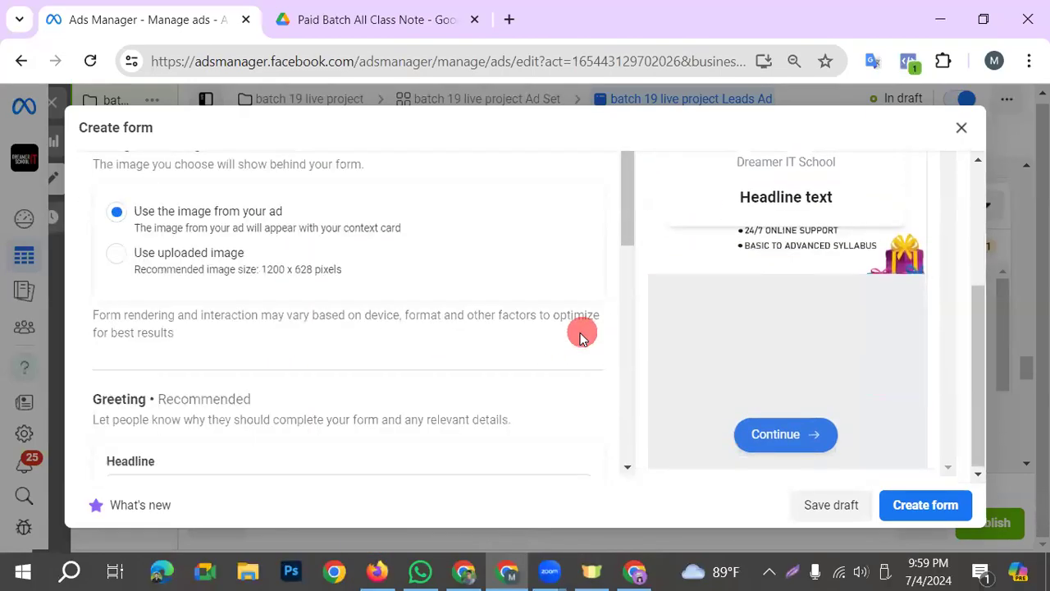
pyautogui.scroll(-2, 410, 363)
# Enter "ডিজিটাল মার্কেটিং কোর্স" as the headline of the form's greeting.
pyautogui.click(213, 393)
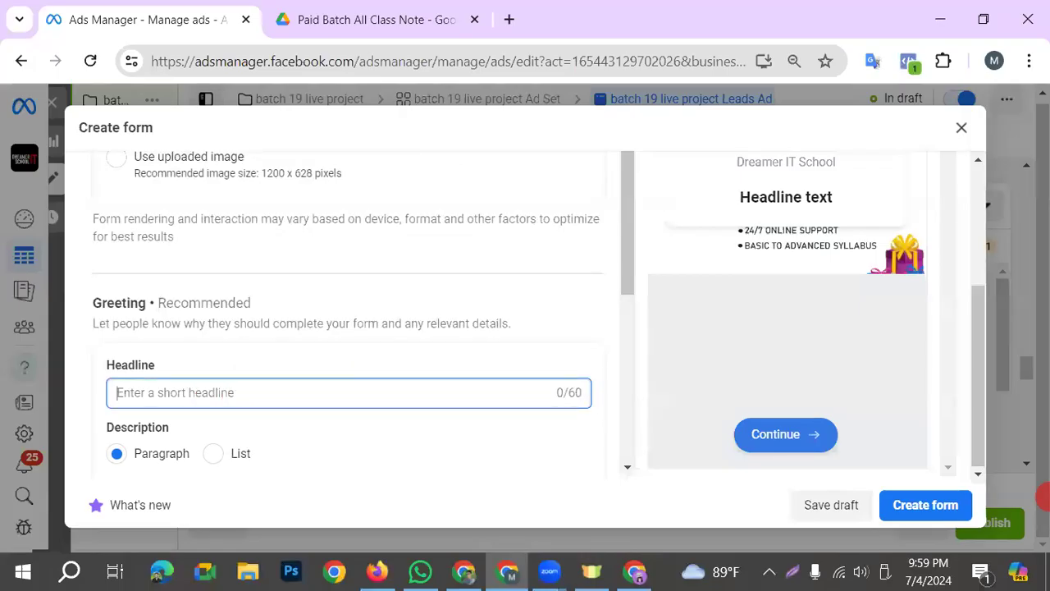
pyautogui.write('অ')
pyautogui.press('BackSpace')
pyautogui.press('BackSpace')
pyautogui.press('BackSpace')
pyautogui.write('ডি')
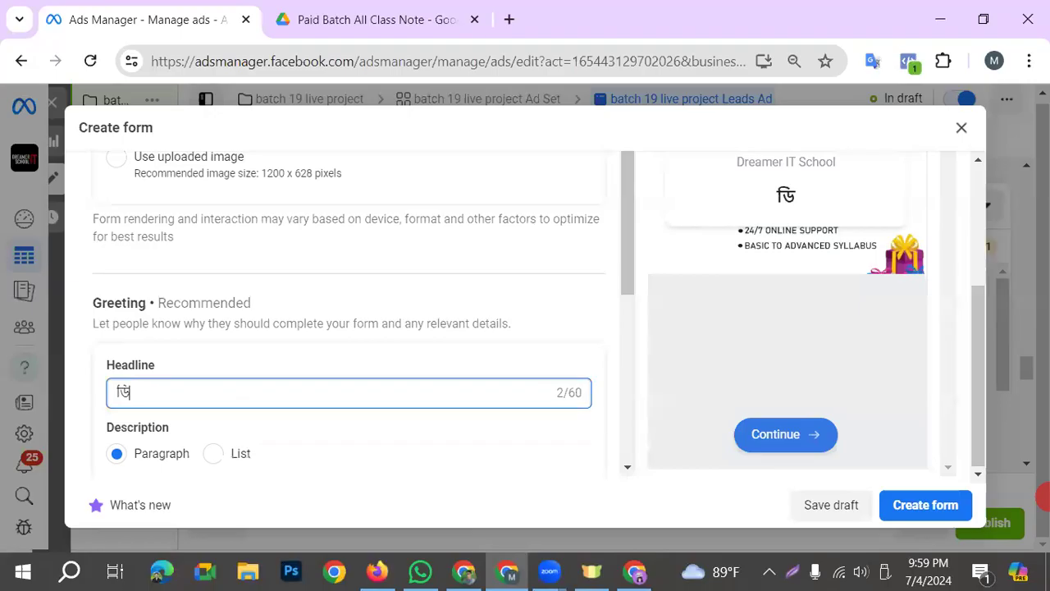
pyautogui.write('জিটাল মার্কে')
pyautogui.write('টিং')
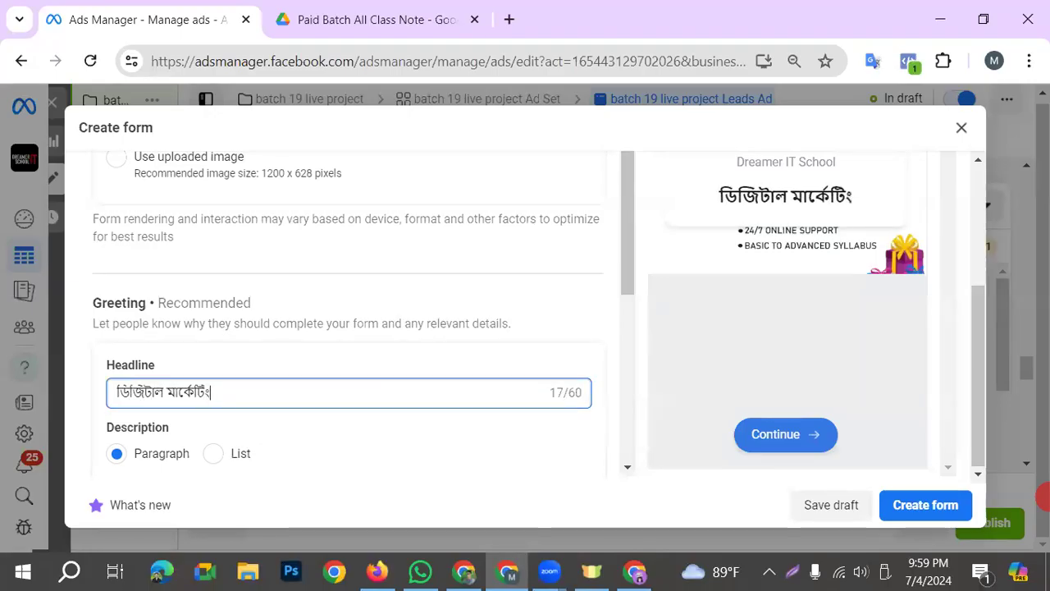
pyautogui.write('  কোস')
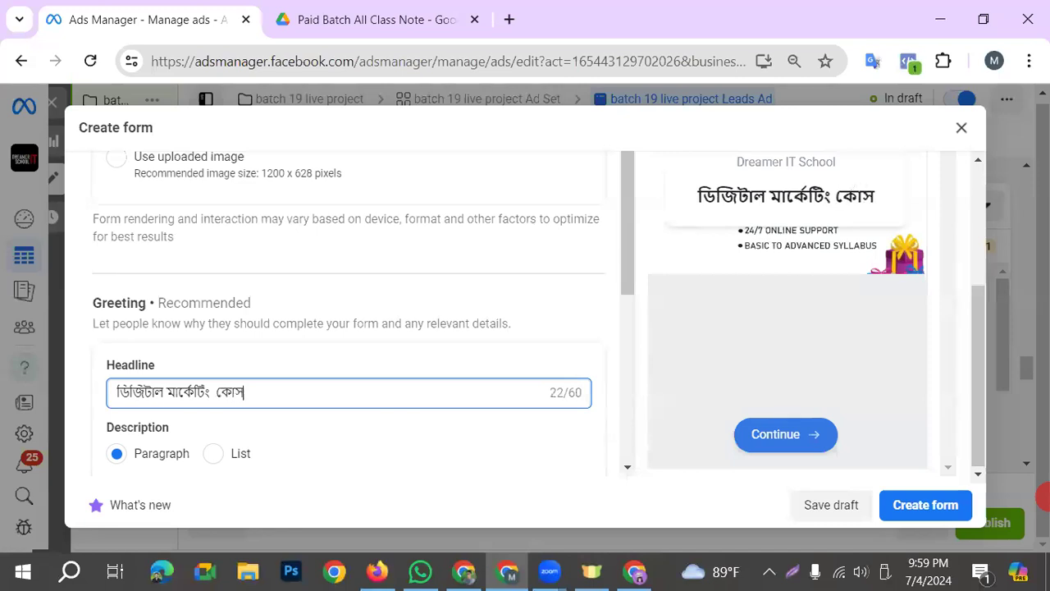
# Write "বেসিক টু এডভ্যান্স কোর্স" as the greeting's paragraph description.
pyautogui.scroll(-1, 410, 415)
pyautogui.click(261, 411)
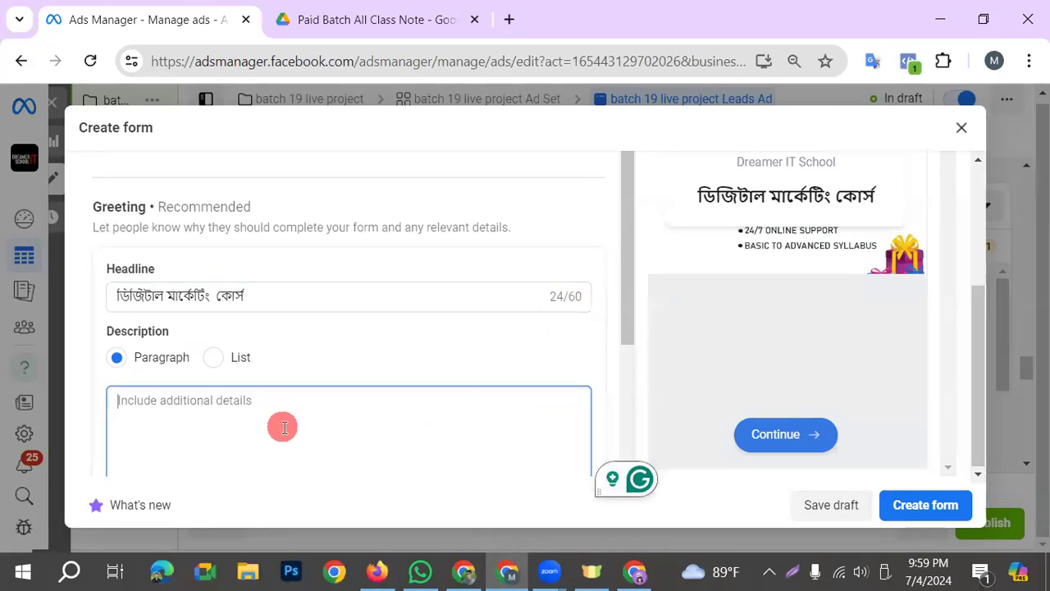
pyautogui.write('বেসিক টু')
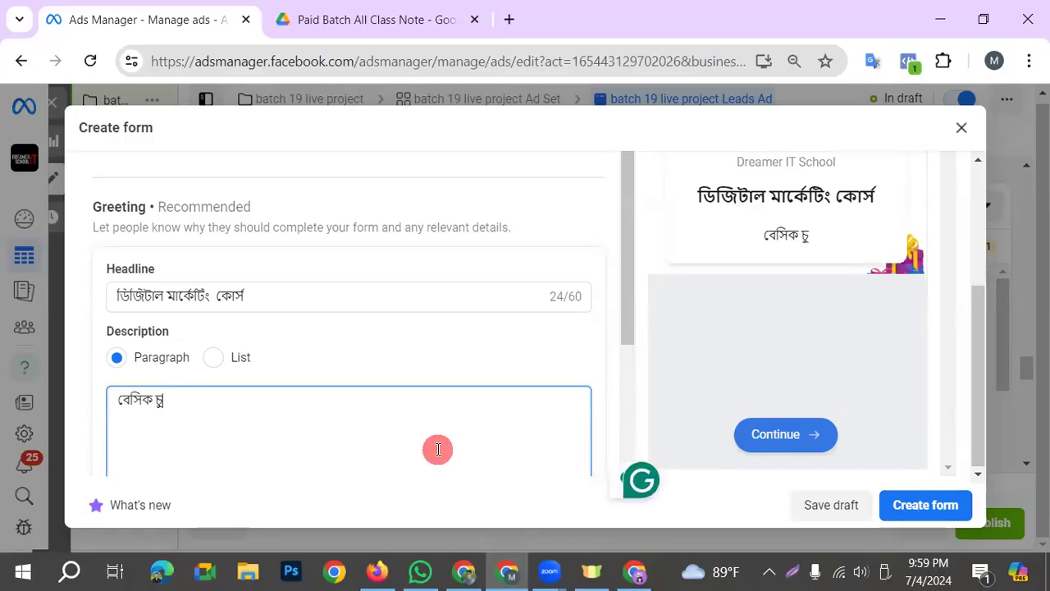
pyautogui.write(' এড')
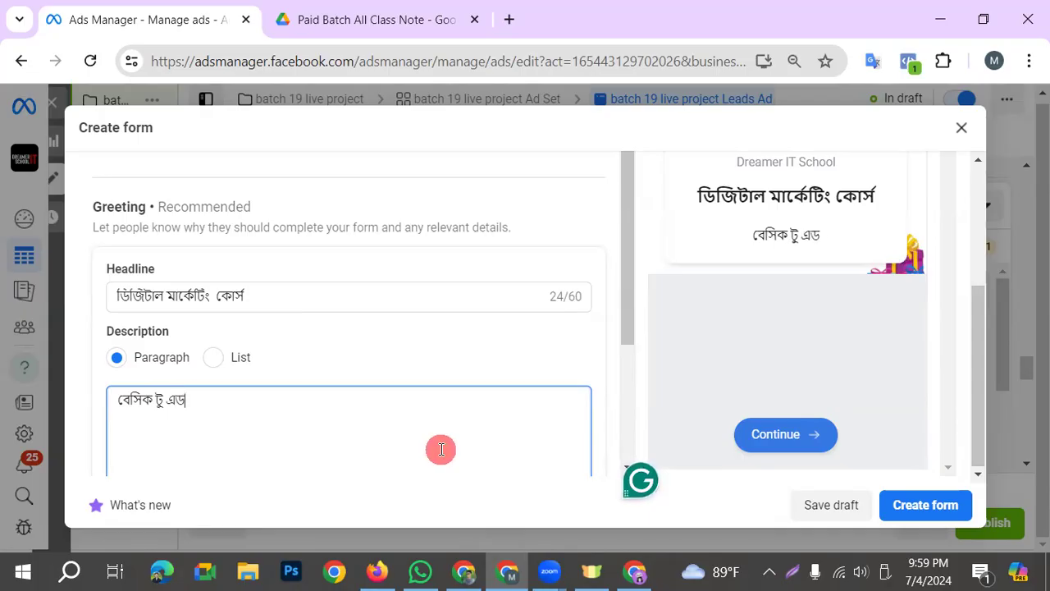
pyautogui.write('ভ্যান্স কোস')
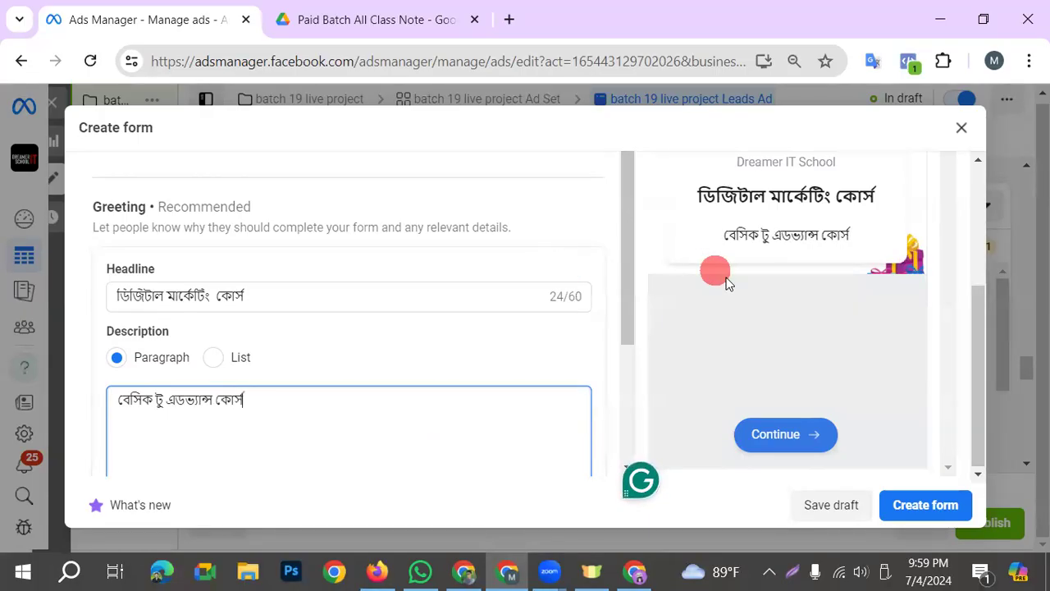
# Expand the form's Questions section and remove the default Email and Full name fields from the prefill questions.
pyautogui.scroll(-3, 388, 407)
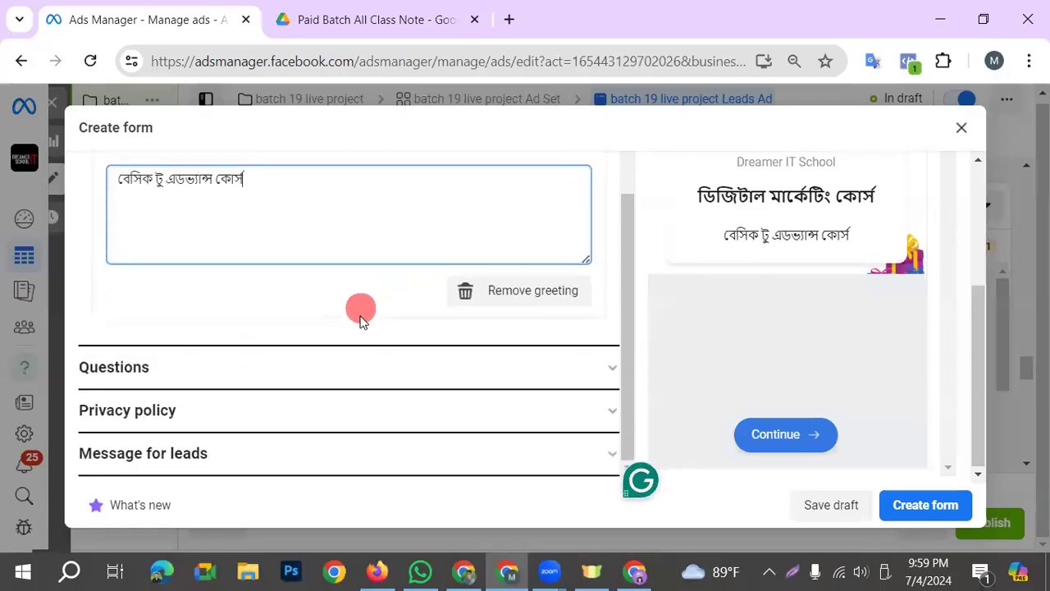
pyautogui.click(184, 377)
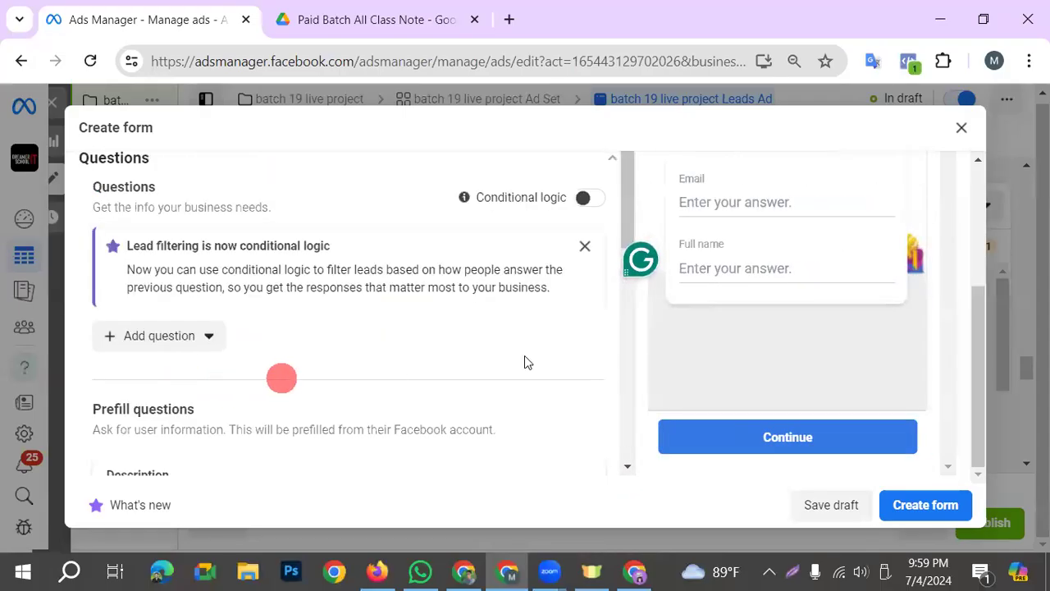
pyautogui.scroll(-2, 254, 342)
pyautogui.scroll(2, 394, 381)
pyautogui.scroll(-4, 459, 410)
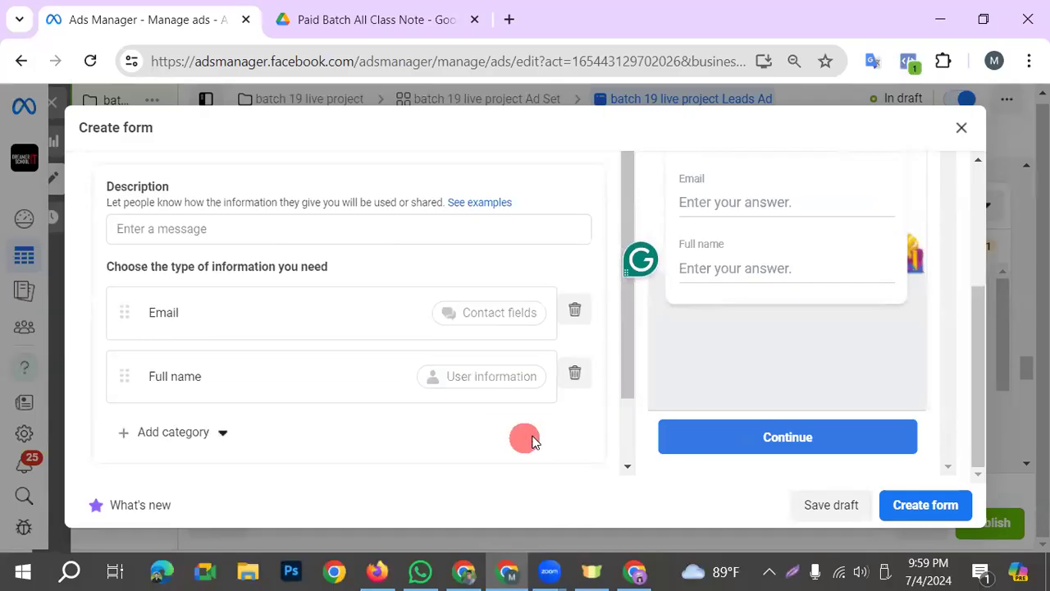
pyautogui.click(575, 310)
pyautogui.scroll(1, 861, 344)
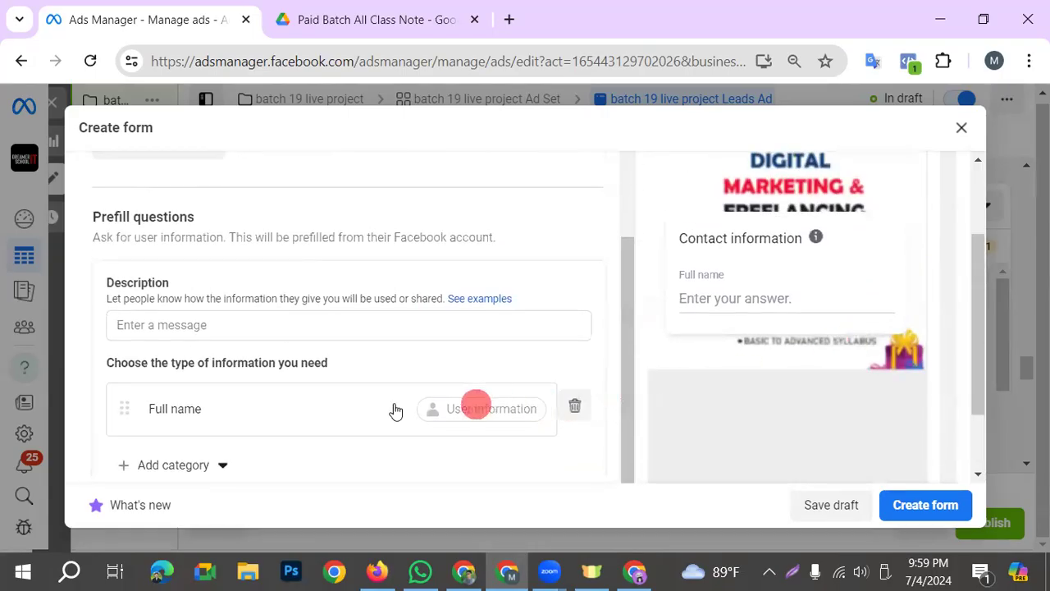
pyautogui.click(574, 406)
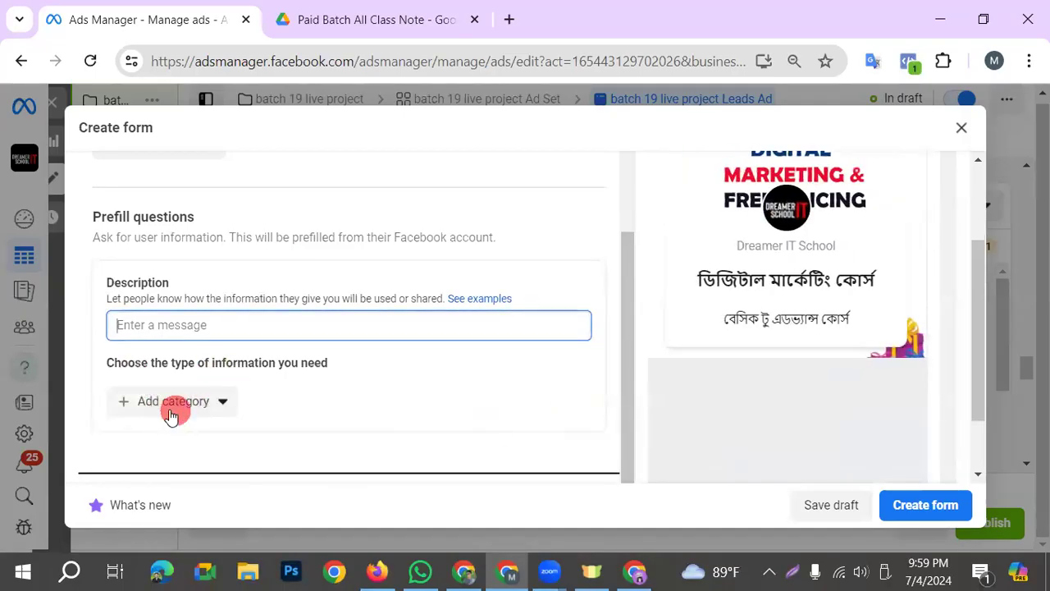
# Add Full name from user information and Phone number from contact fields to the prefill questions.
pyautogui.click(146, 410)
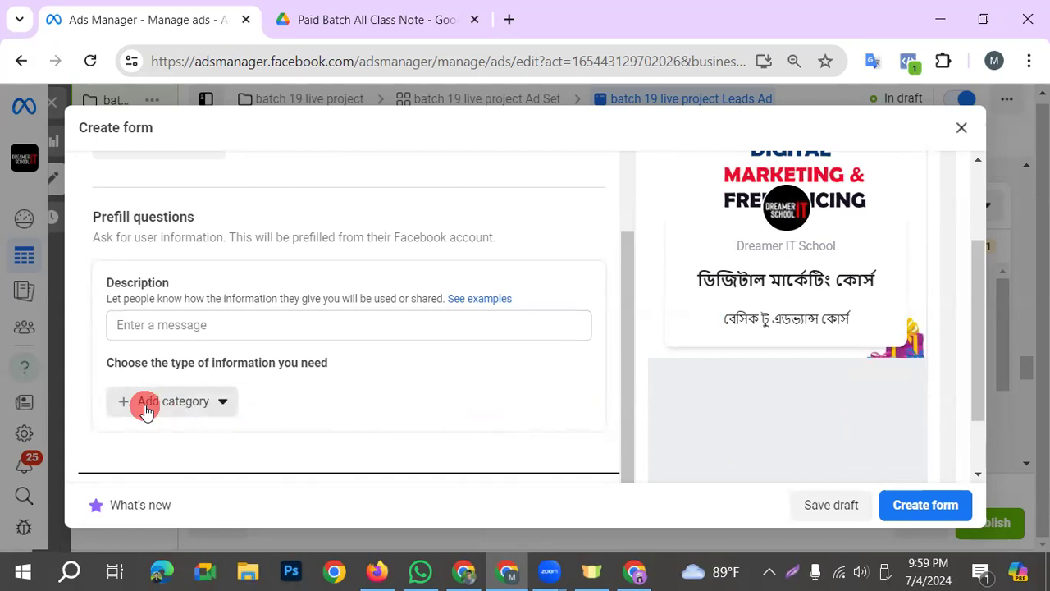
pyautogui.moveTo(183, 254)
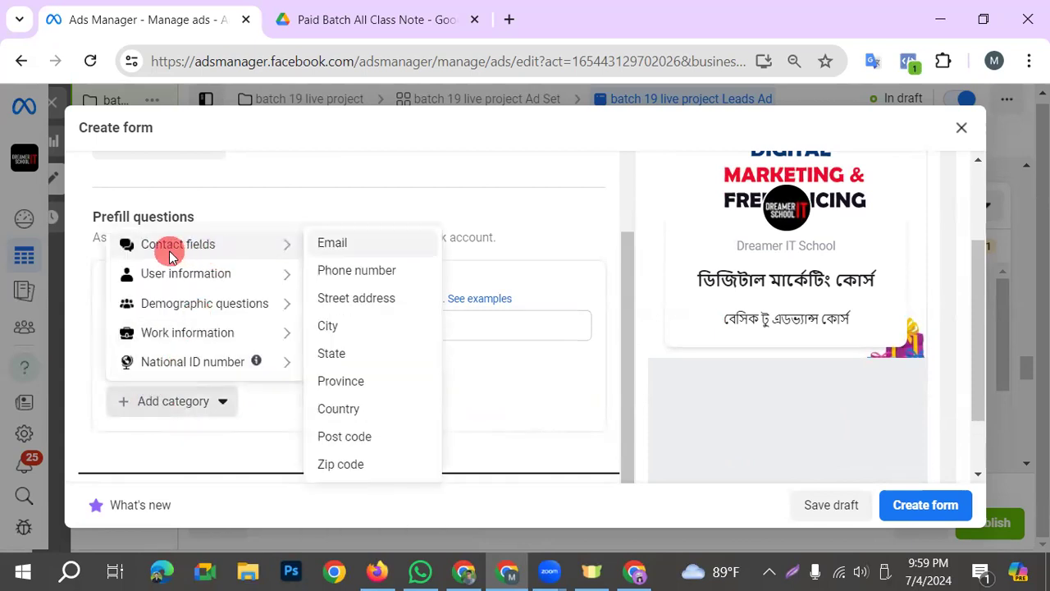
pyautogui.moveTo(212, 271)
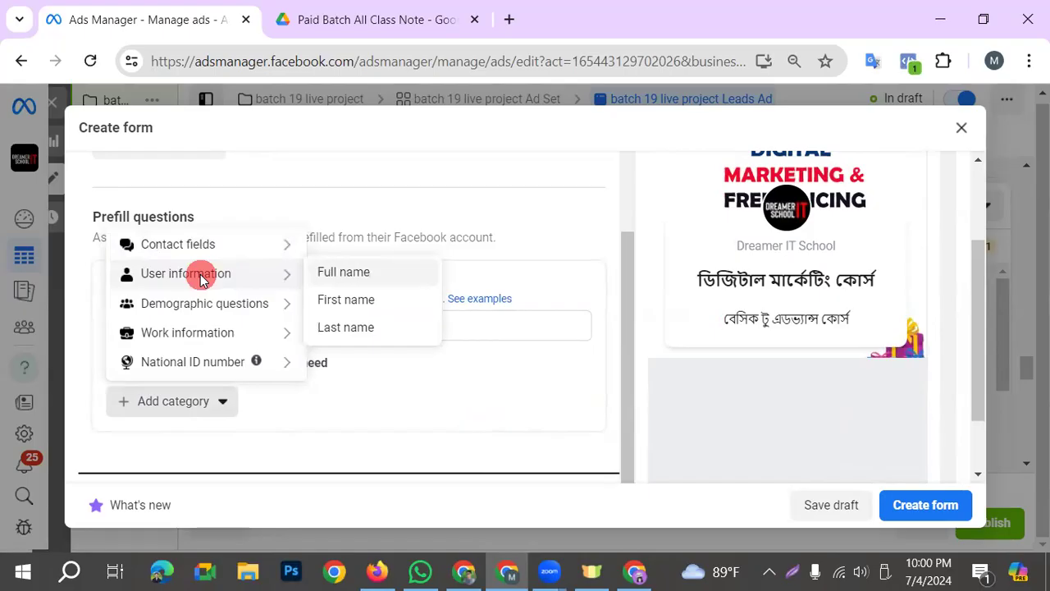
pyautogui.click(325, 285)
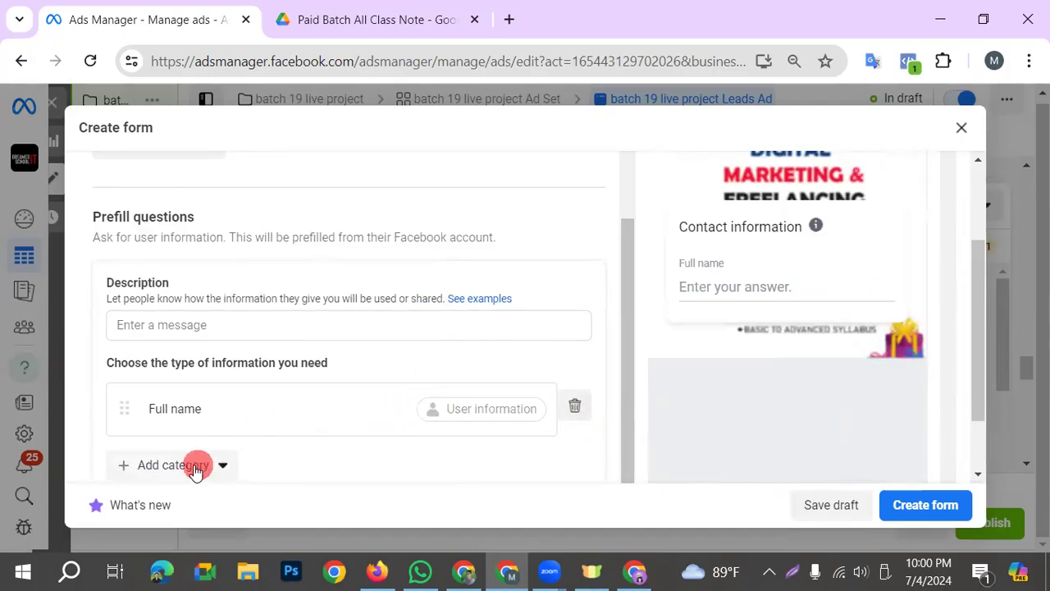
pyautogui.click(141, 465)
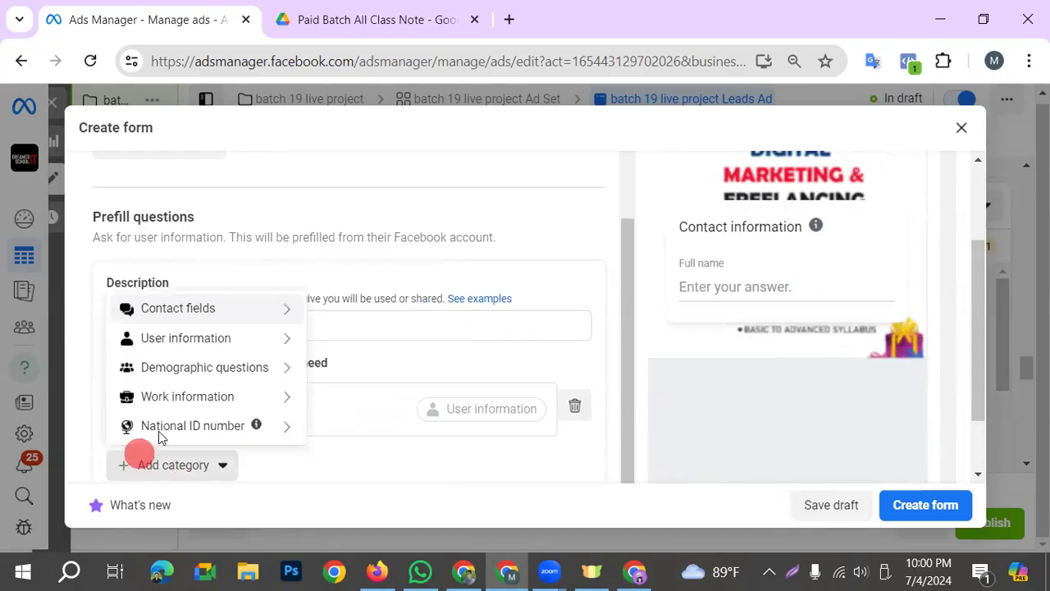
pyautogui.moveTo(271, 338)
pyautogui.moveTo(215, 310)
pyautogui.click(378, 333)
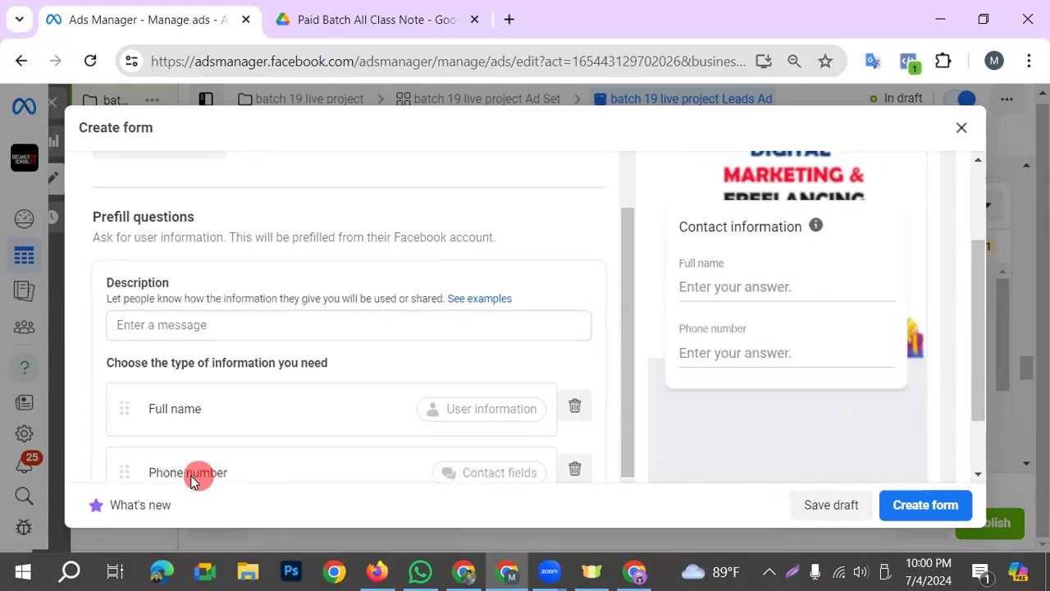
pyautogui.scroll(-2, 190, 475)
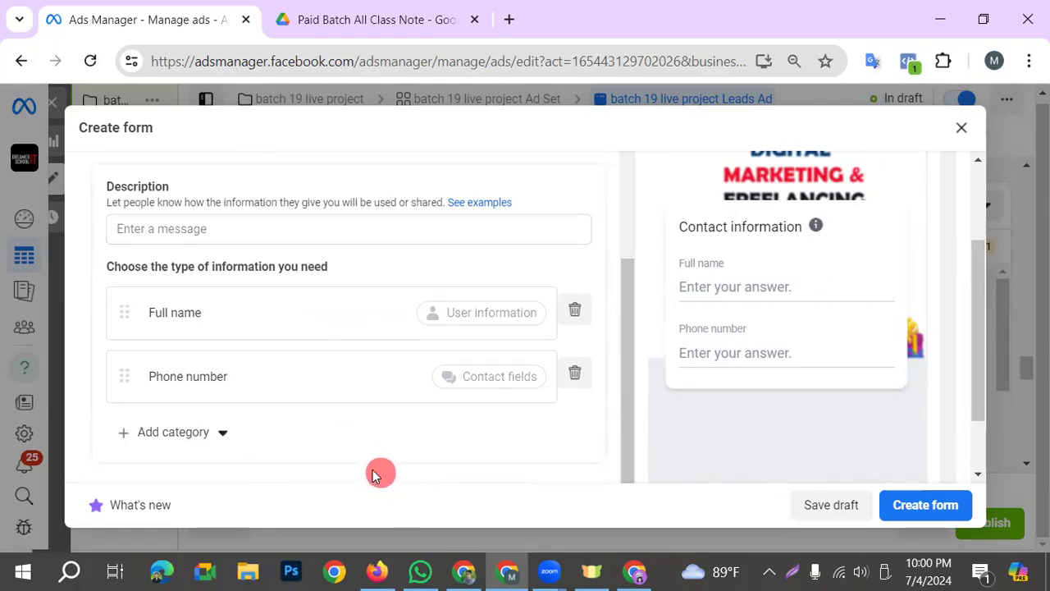
# Add Street address from the contact fields to the information the form requests.
pyautogui.click(202, 437)
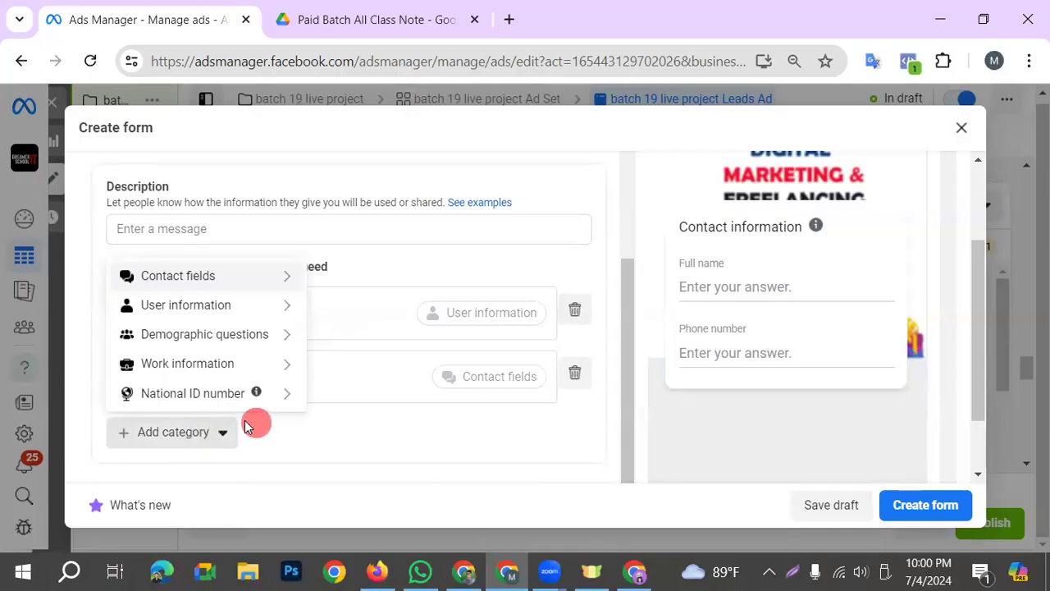
pyautogui.moveTo(205, 320)
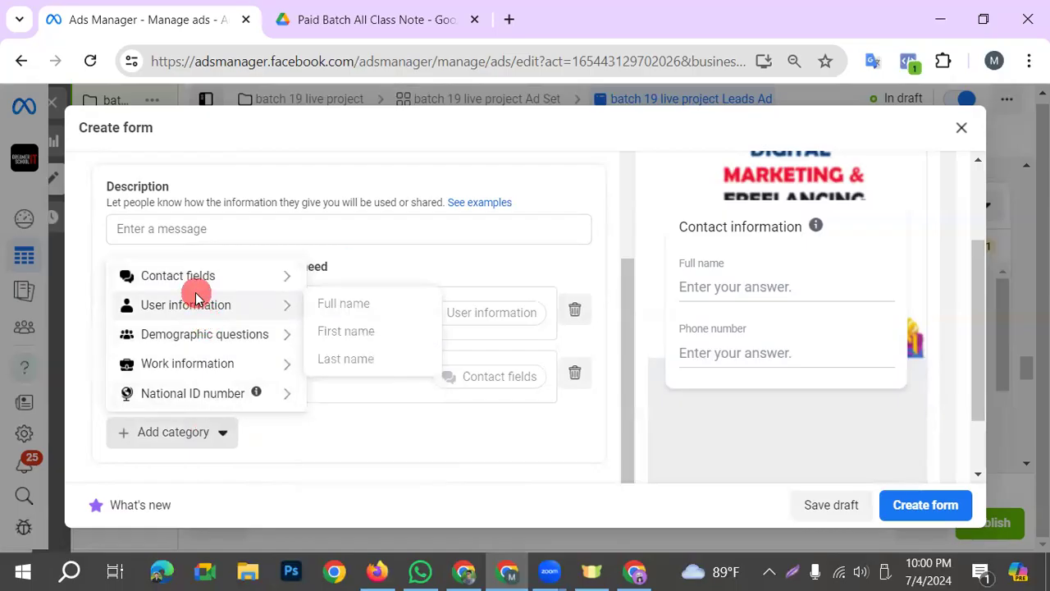
pyautogui.moveTo(234, 289)
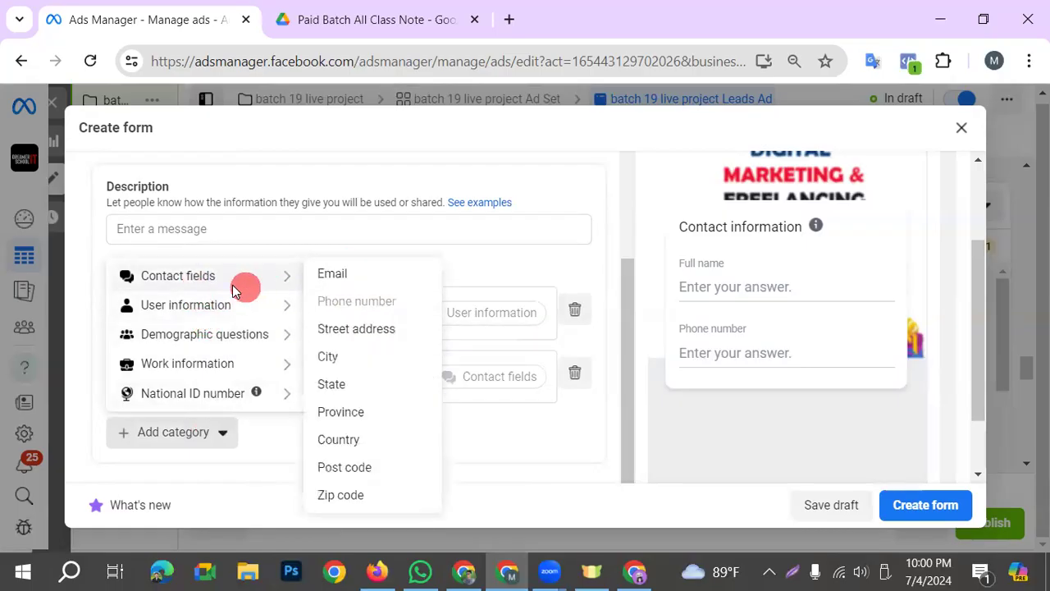
pyautogui.click(334, 334)
pyautogui.scroll(-2, 164, 455)
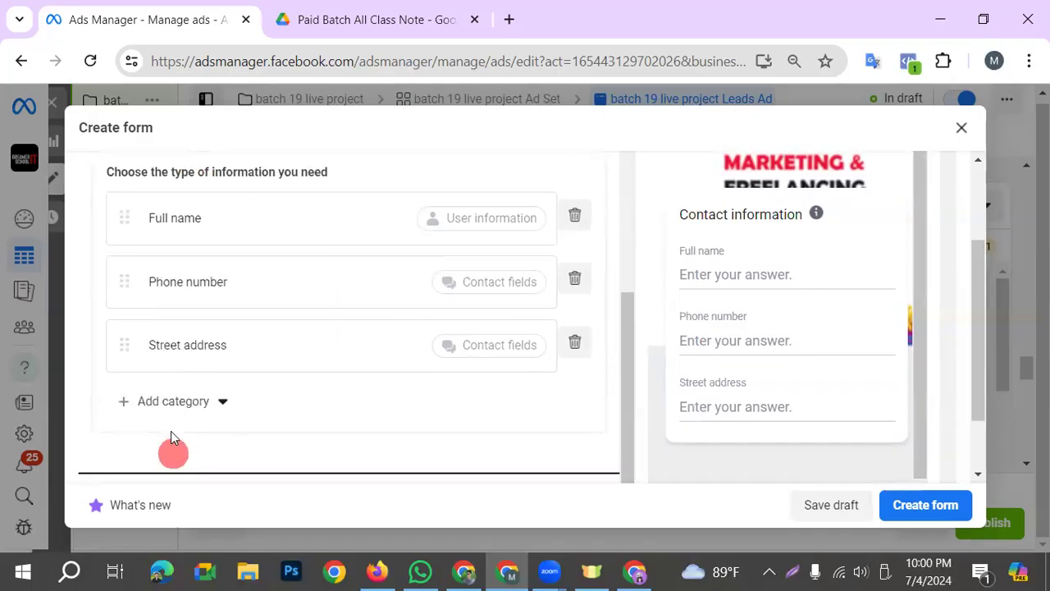
# Look over the remaining information categories and add Email from the contact fields as the last prefill question.
pyautogui.click(169, 400)
pyautogui.moveTo(202, 273)
pyautogui.moveTo(211, 299)
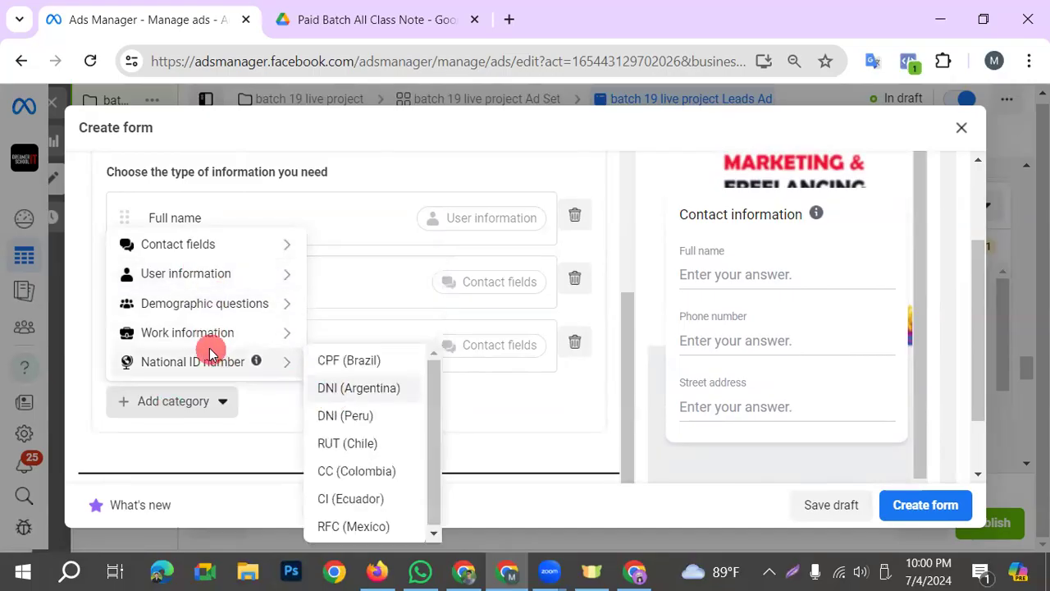
pyautogui.moveTo(212, 343)
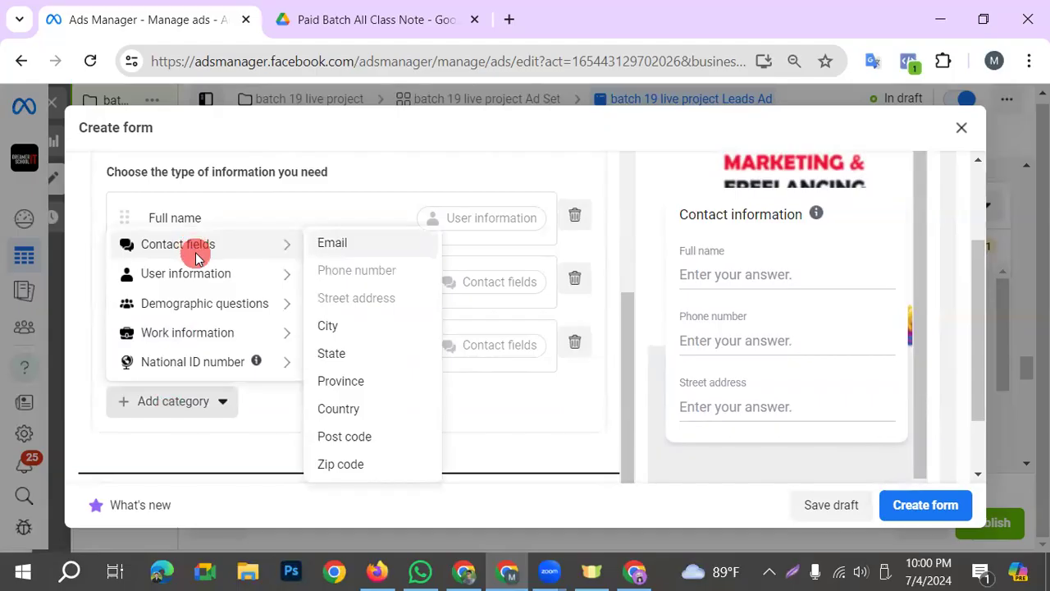
pyautogui.click(363, 244)
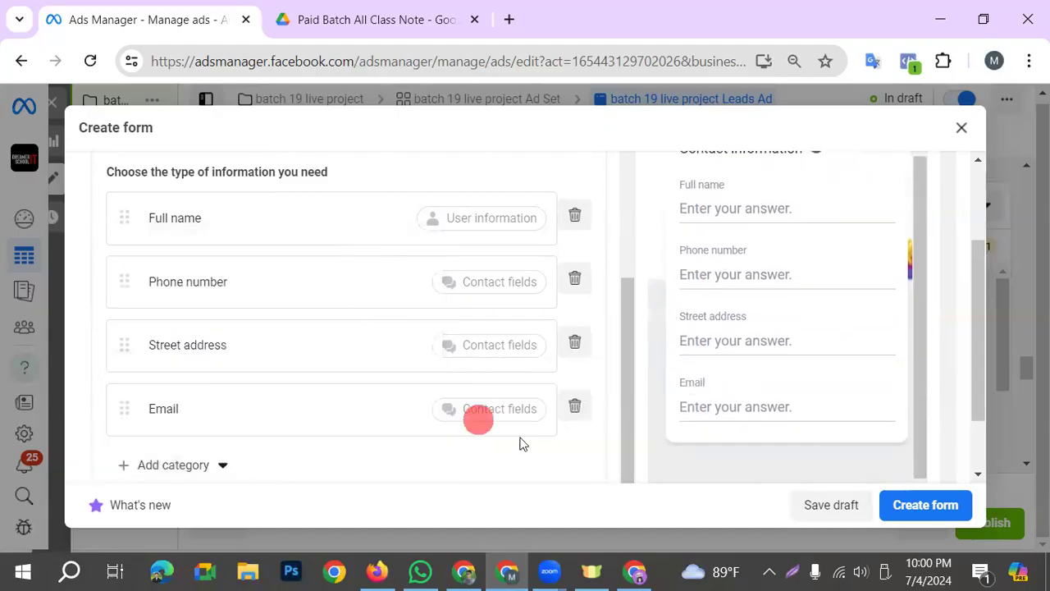
pyautogui.scroll(-2, 393, 386)
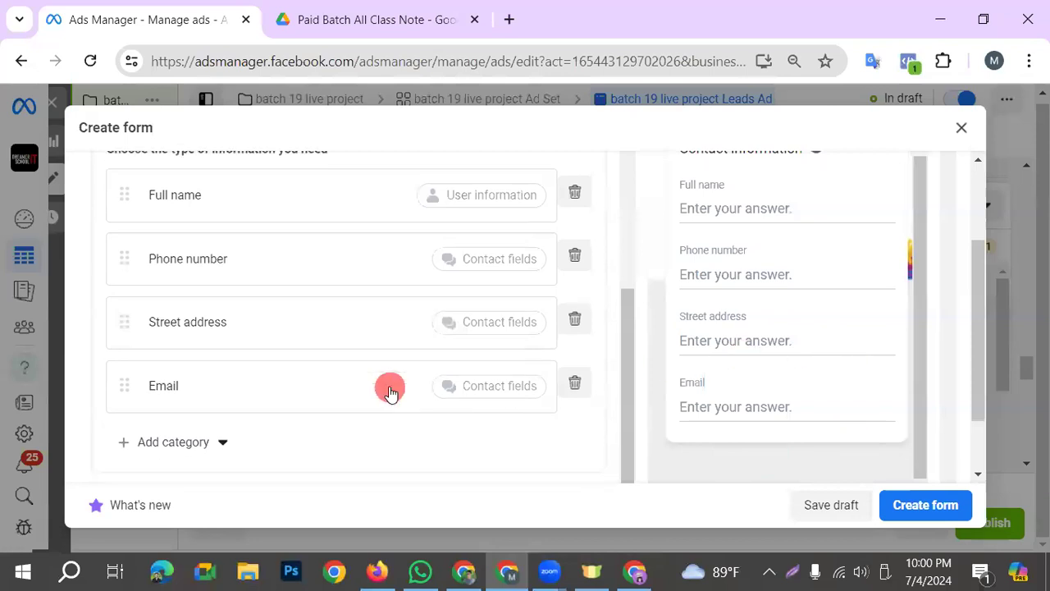
pyautogui.scroll(1, 759, 398)
pyautogui.scroll(3, 543, 374)
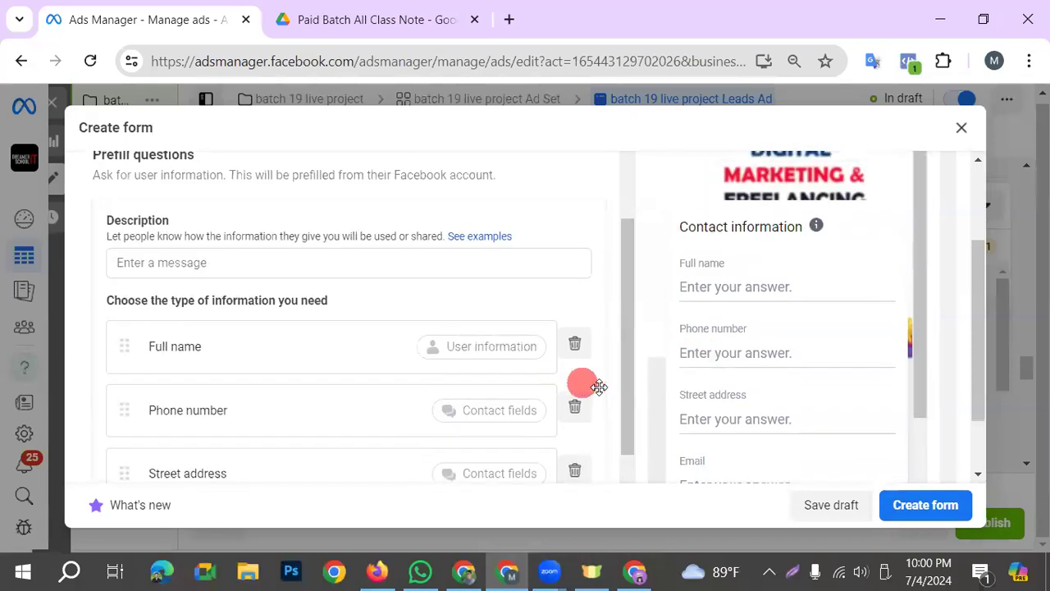
# Try to create the form, and fill in the prefill questions' description with "সঠিক তথ্য দিয়ে আবেদন করুন".
pyautogui.click(927, 507)
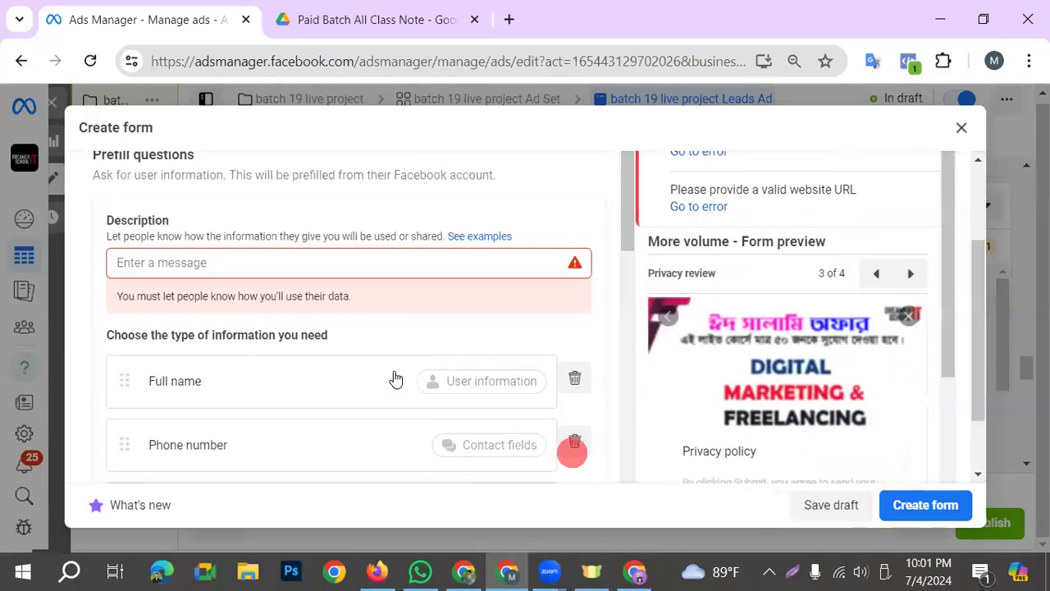
pyautogui.click(260, 266)
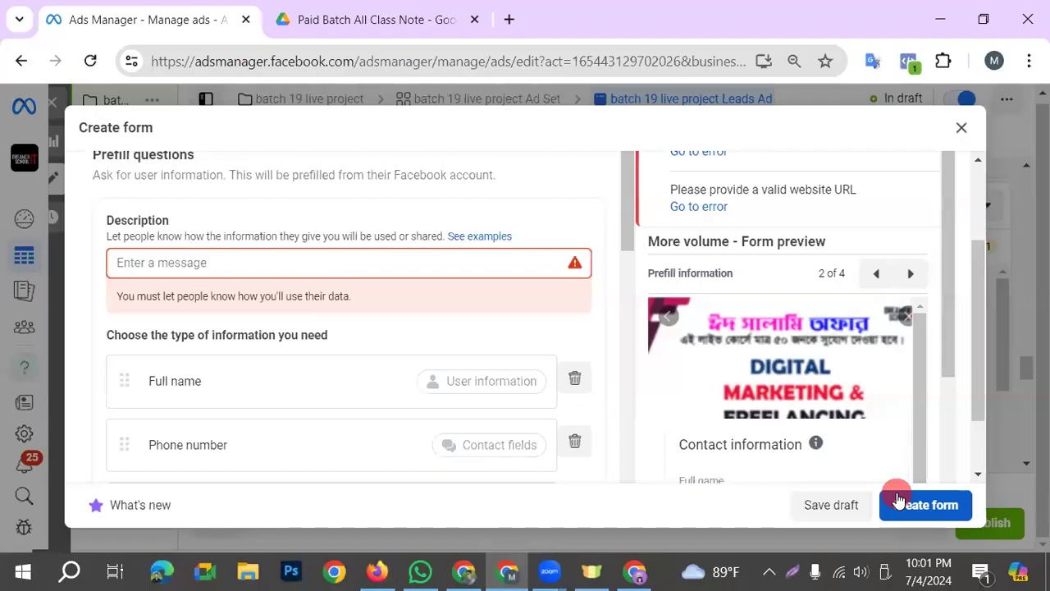
pyautogui.write('ফর')
pyautogui.press('BackSpace')
pyautogui.press('BackSpace')
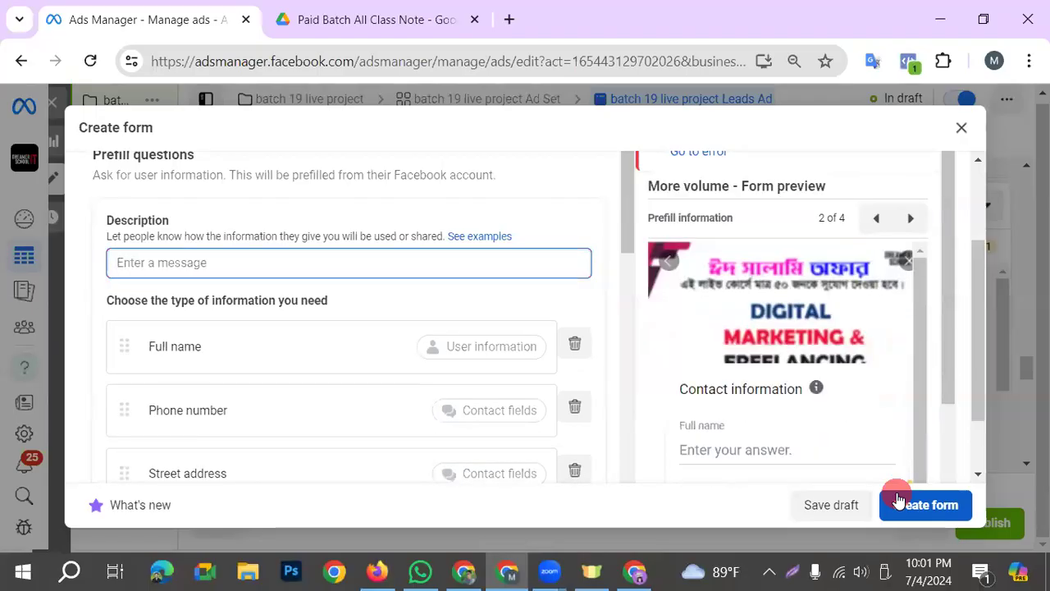
pyautogui.write('ও')
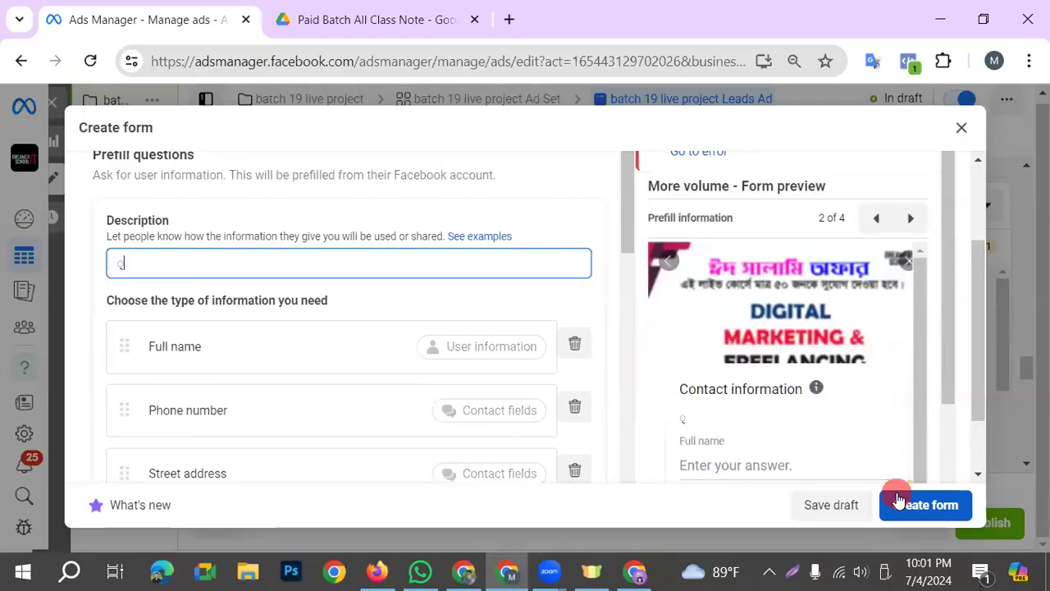
pyautogui.write('া')
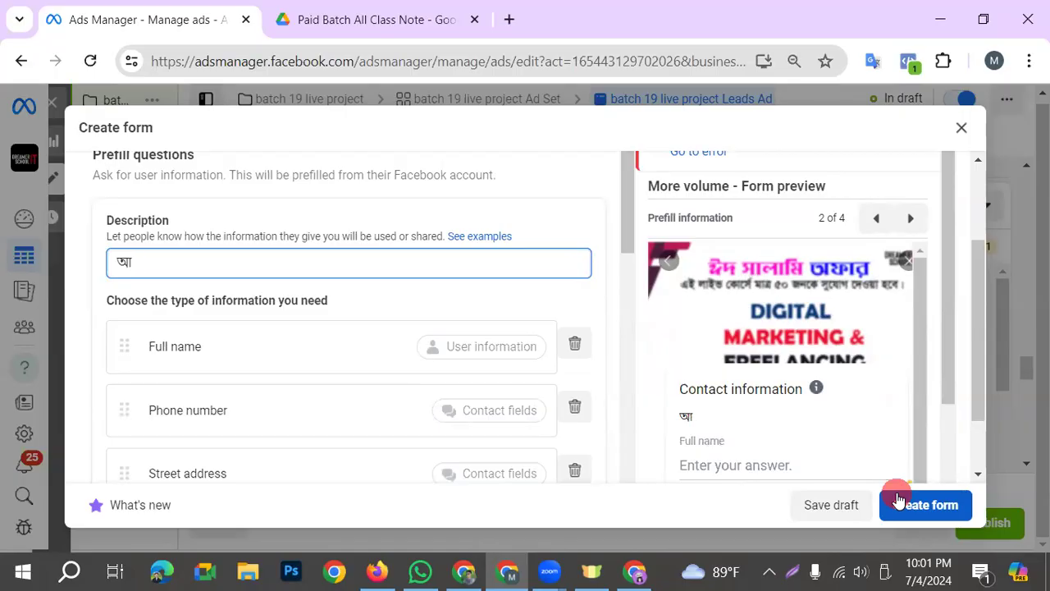
pyautogui.press('BackSpace')
pyautogui.press('BackSpace')
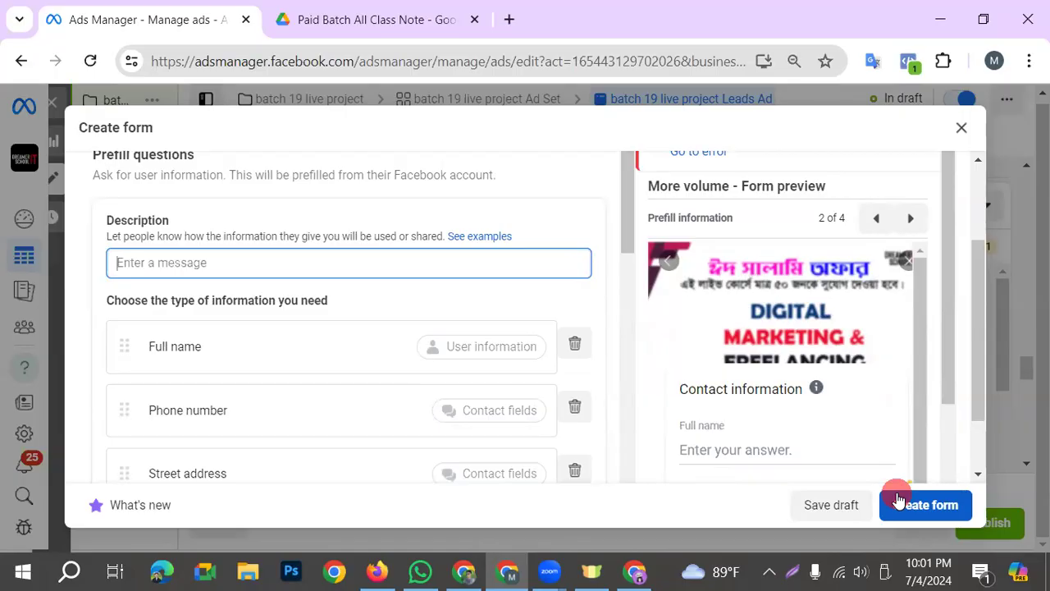
pyautogui.write('সঠিক তত্')
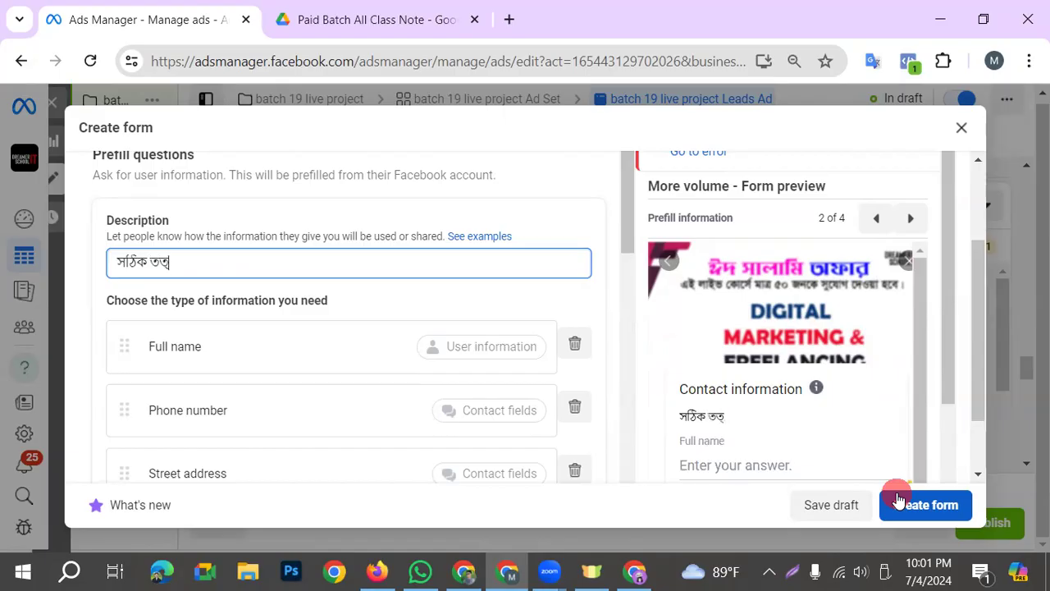
pyautogui.press('BackSpace')
pyautogui.press('BackSpace')
pyautogui.write('থ্য দিয়ে আবেদন করুন')
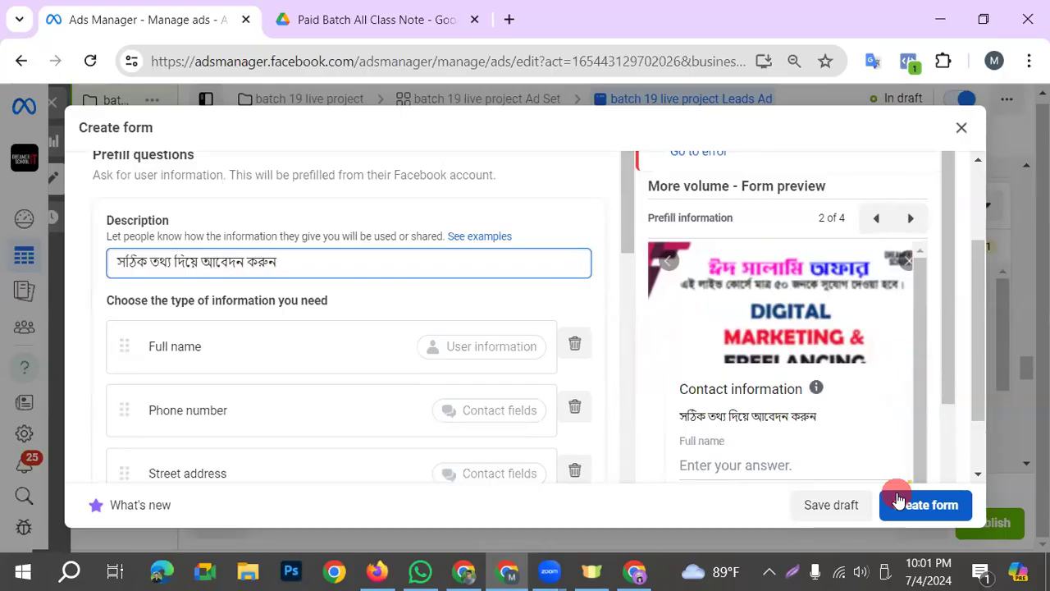
# Switch to the browser window with the Dreamer IT School website, follow the home page's Privacy Policy link and copy its address.
pyautogui.scroll(-3, 534, 324)
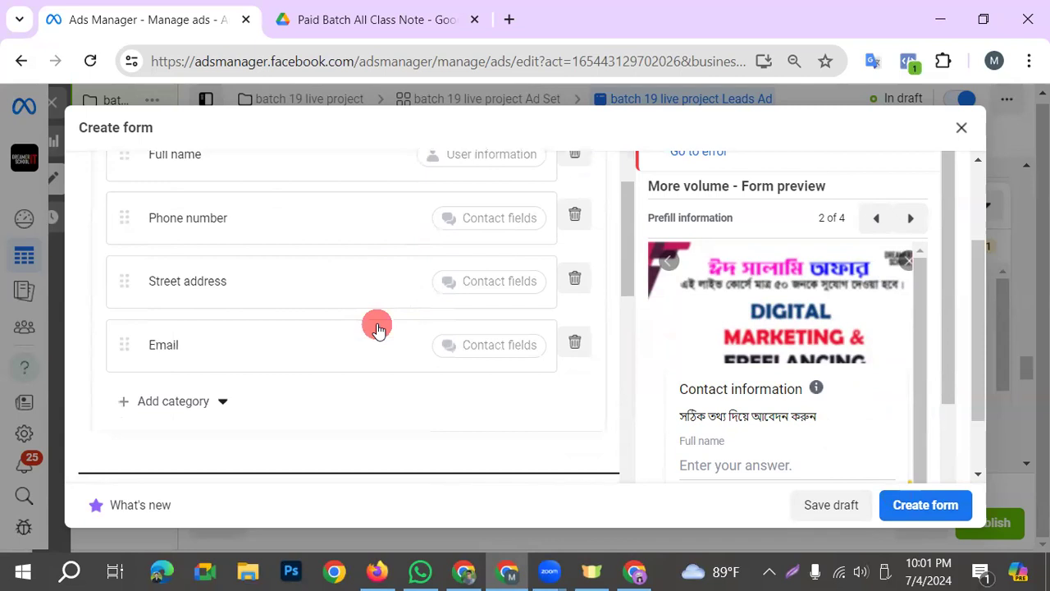
pyautogui.scroll(-5, 375, 330)
pyautogui.click(209, 343)
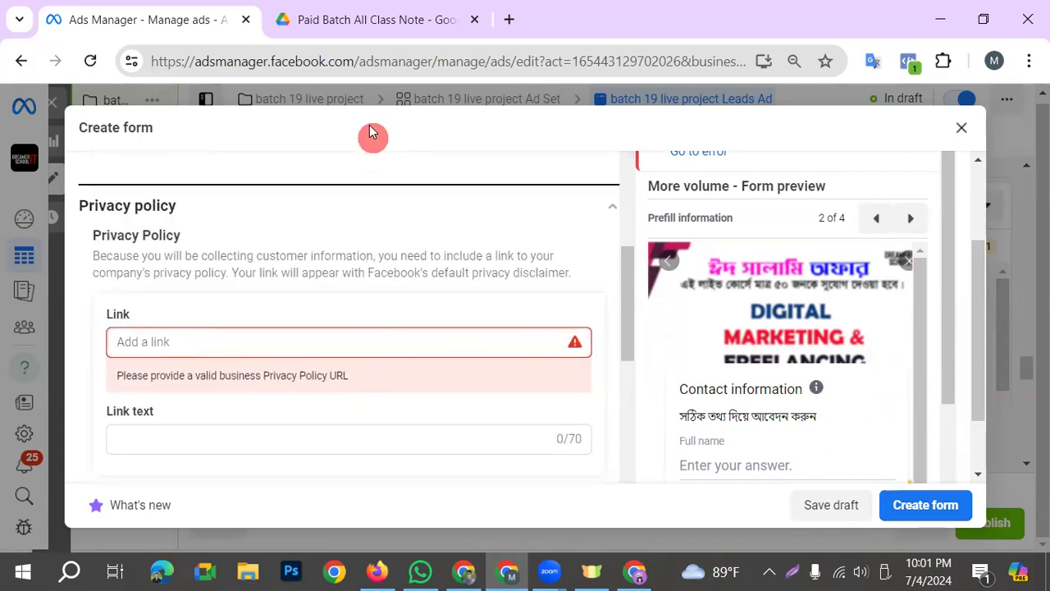
pyautogui.click(464, 572)
pyautogui.scroll(-15, 427, 455)
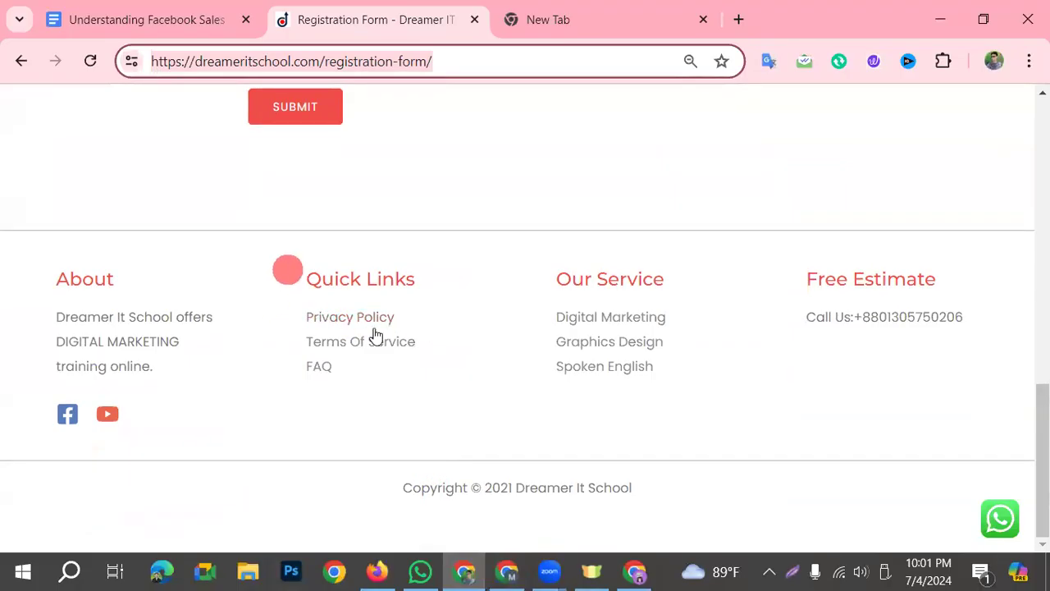
pyautogui.click(350, 320)
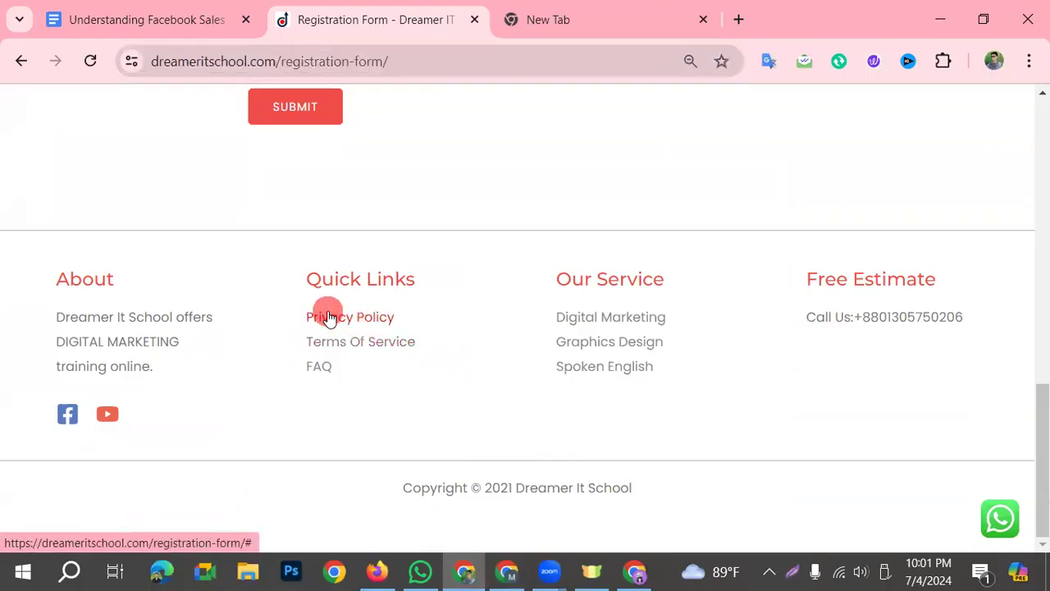
pyautogui.click(375, 69)
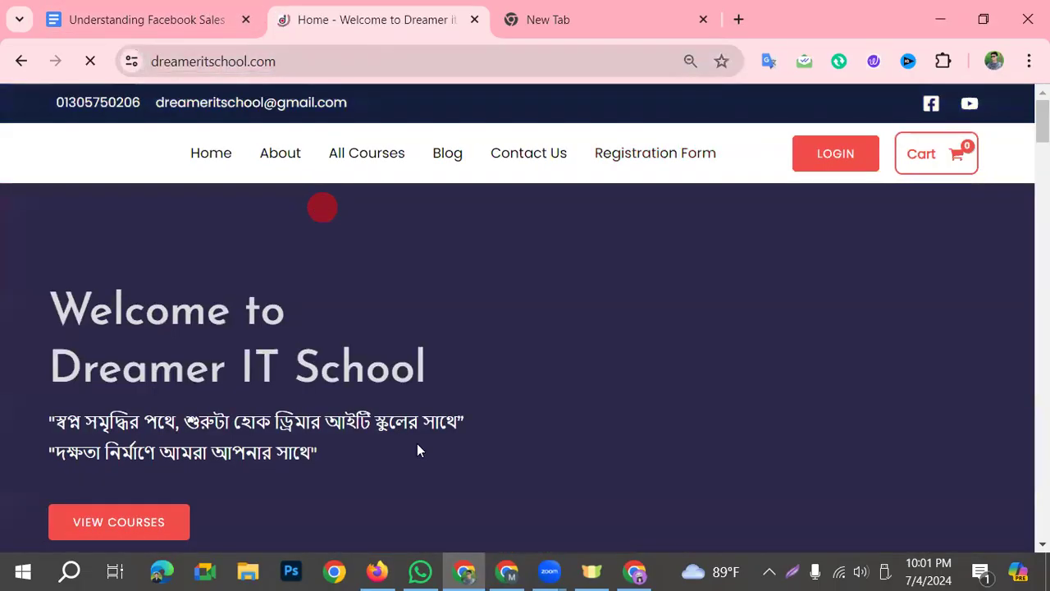
pyautogui.scroll(-20, 417, 449)
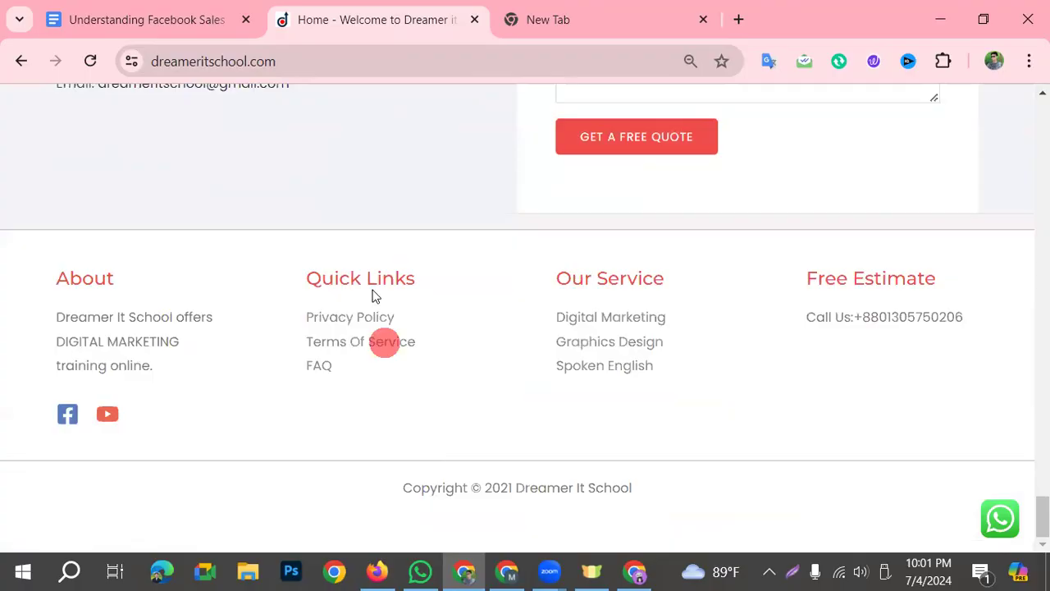
pyautogui.click(369, 317)
pyautogui.hotkey('ctrl', 'l')
pyautogui.hotkey('ctrl', 'c')
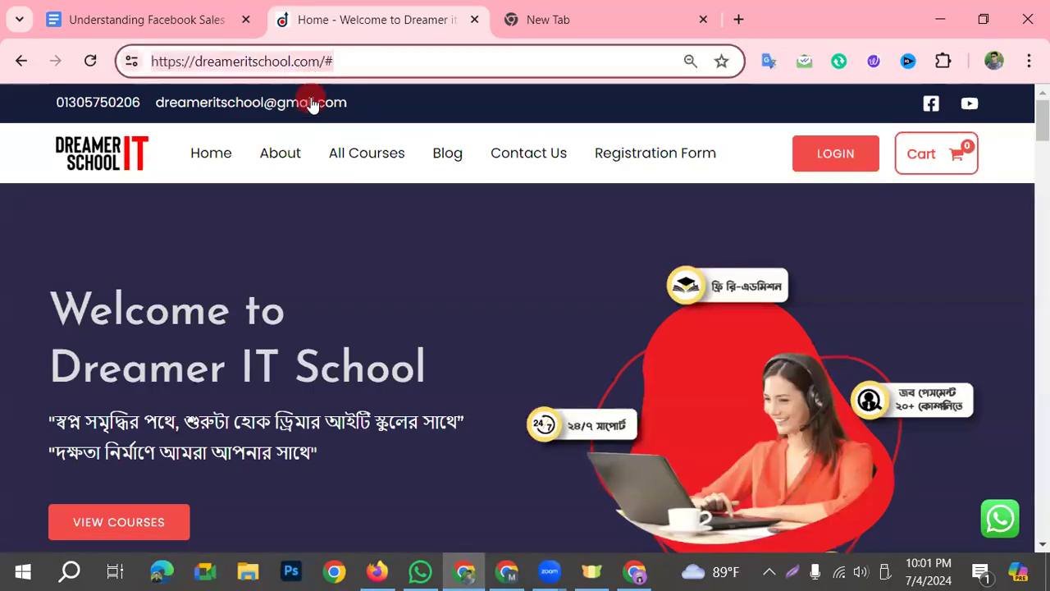
pyautogui.click(507, 571)
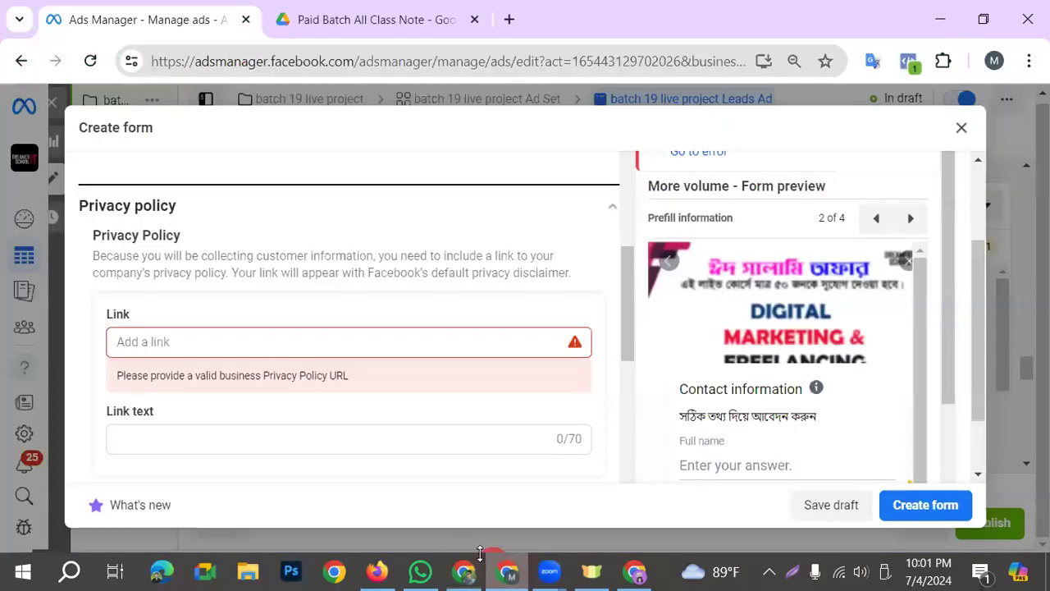
pyautogui.hotkey('ctrl', 'v')
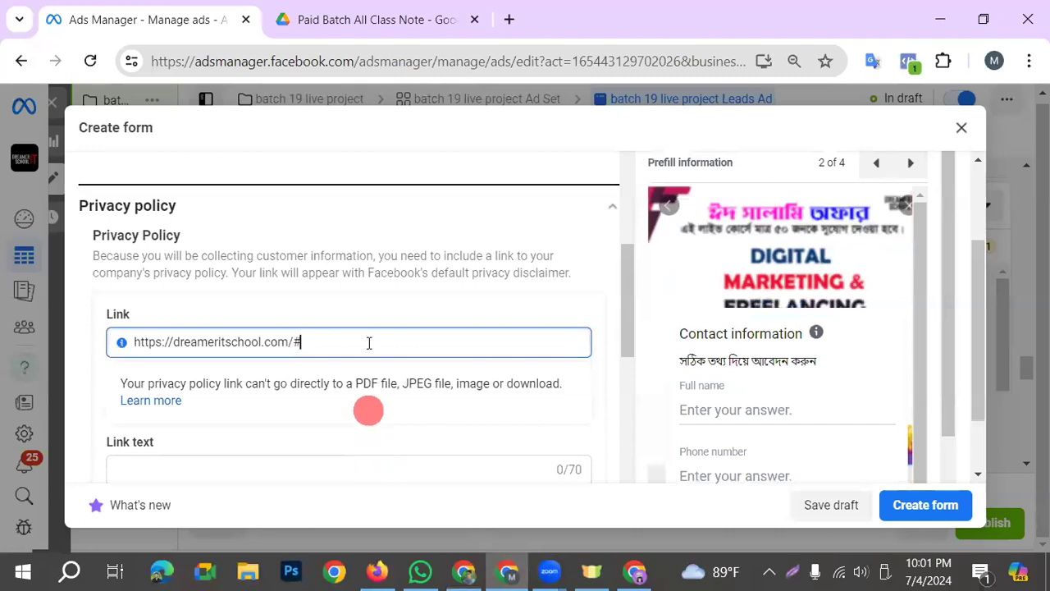
pyautogui.press('Tab')
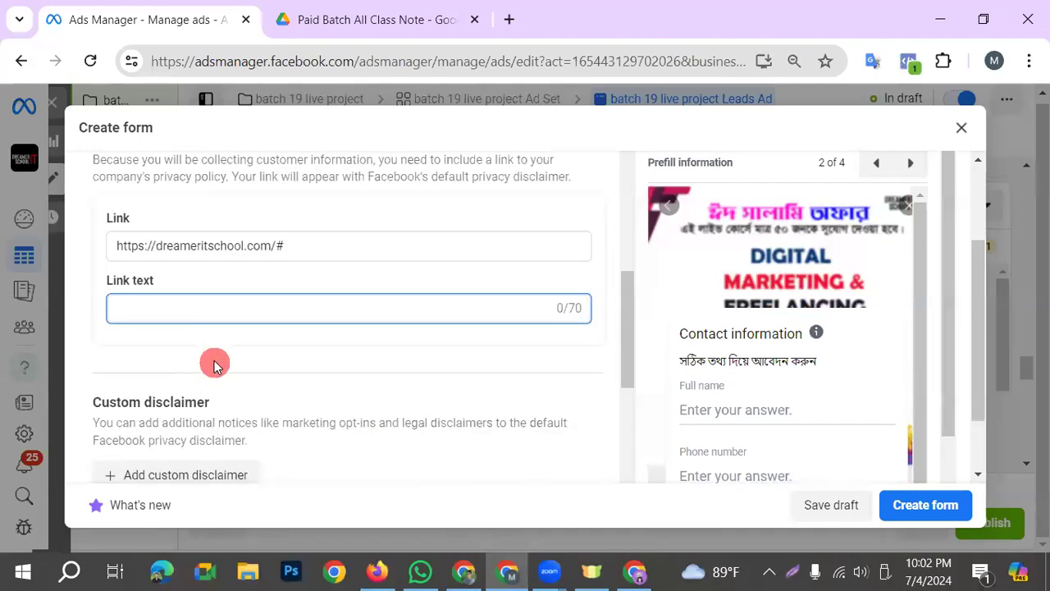
pyautogui.hotkey('ctrl', 'v')
pyautogui.scroll(-3, 358, 454)
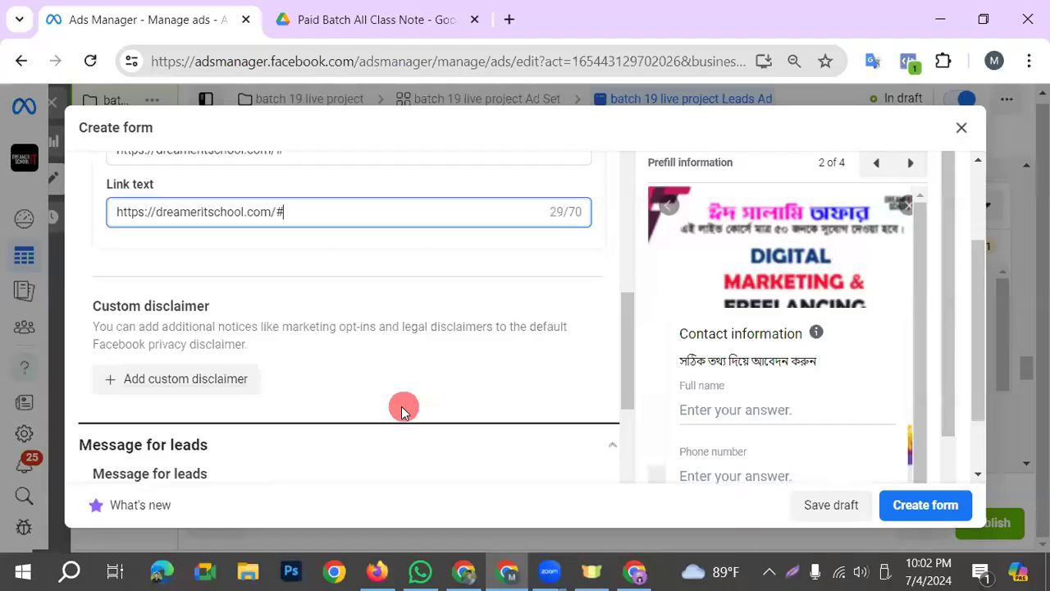
pyautogui.scroll(-1, 399, 408)
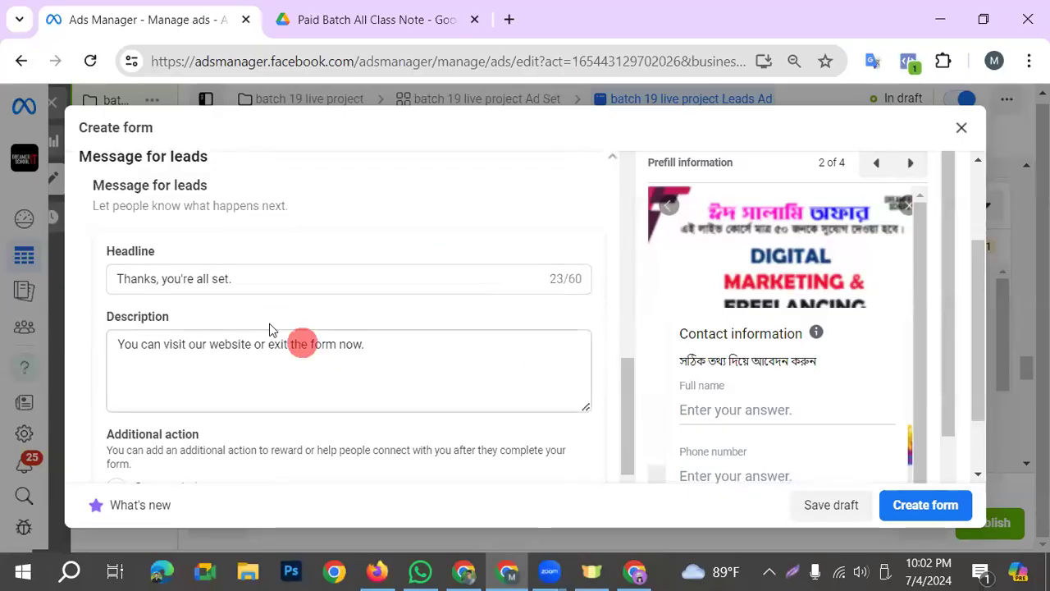
pyautogui.scroll(-3, 377, 320)
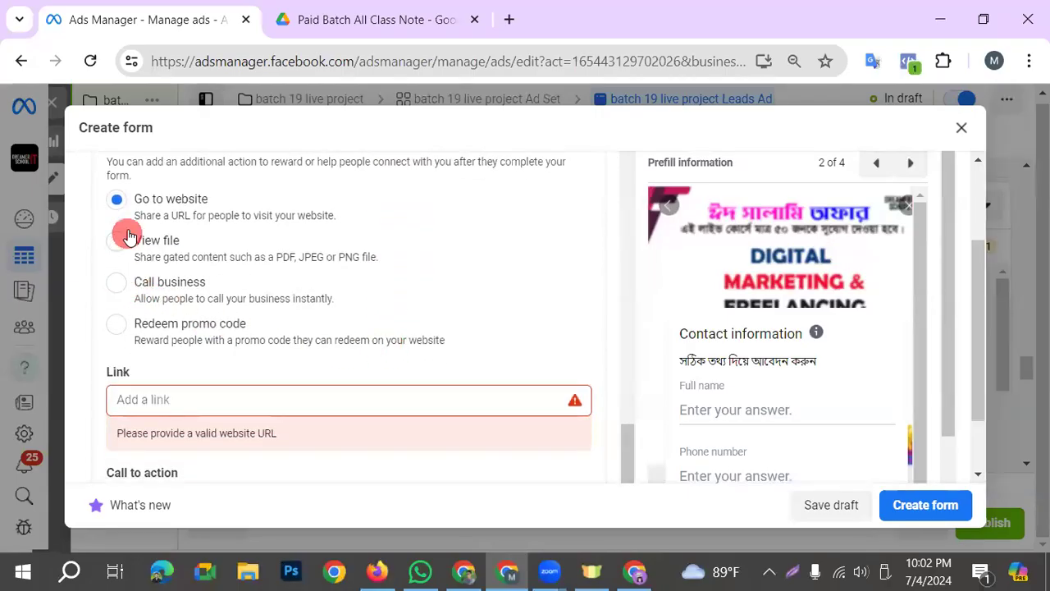
pyautogui.click(158, 402)
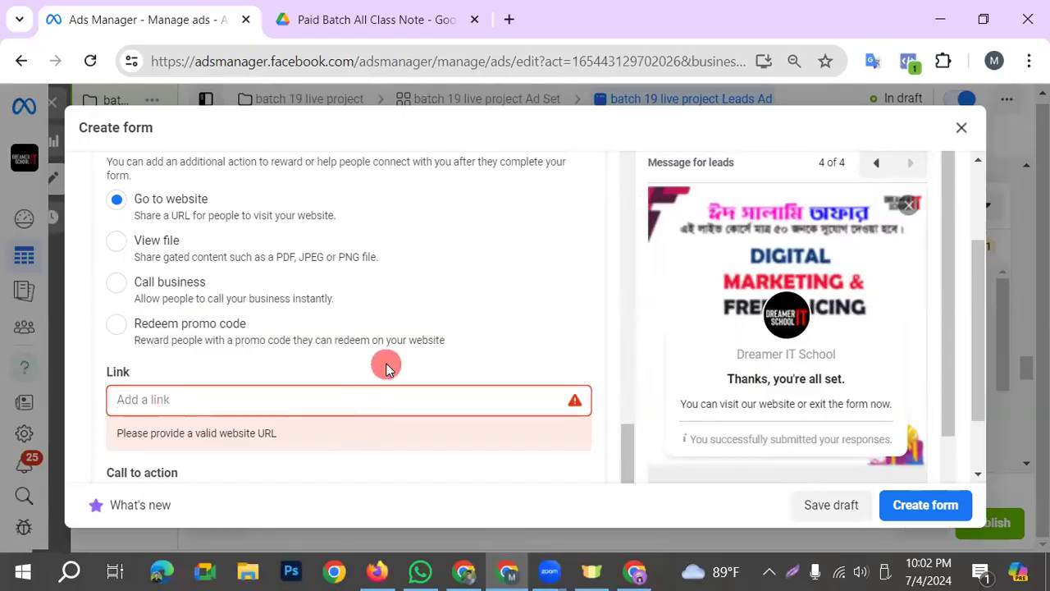
pyautogui.hotkey('ctrl', 'v')
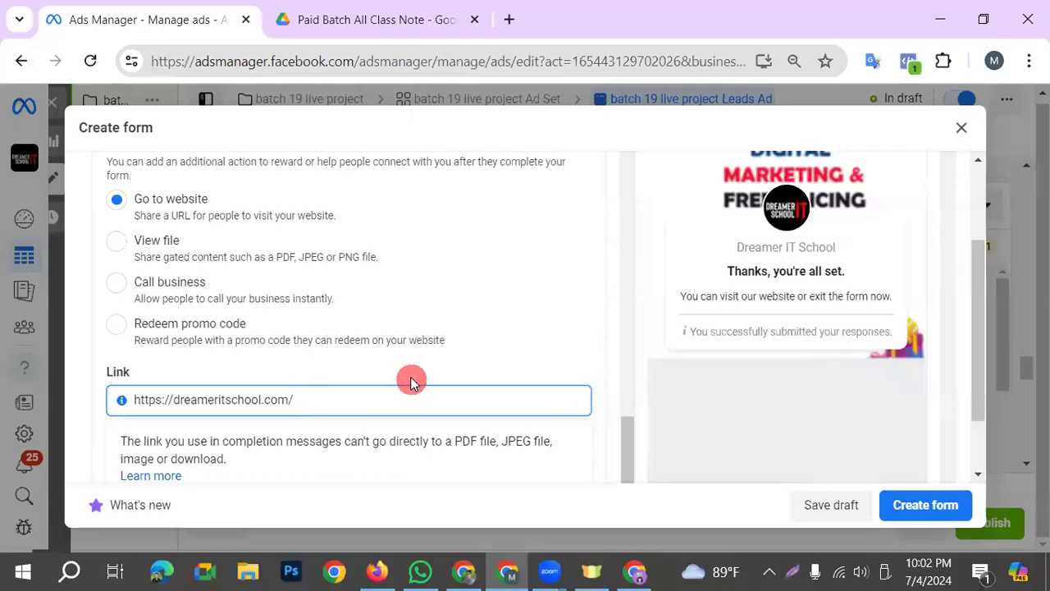
pyautogui.click(923, 509)
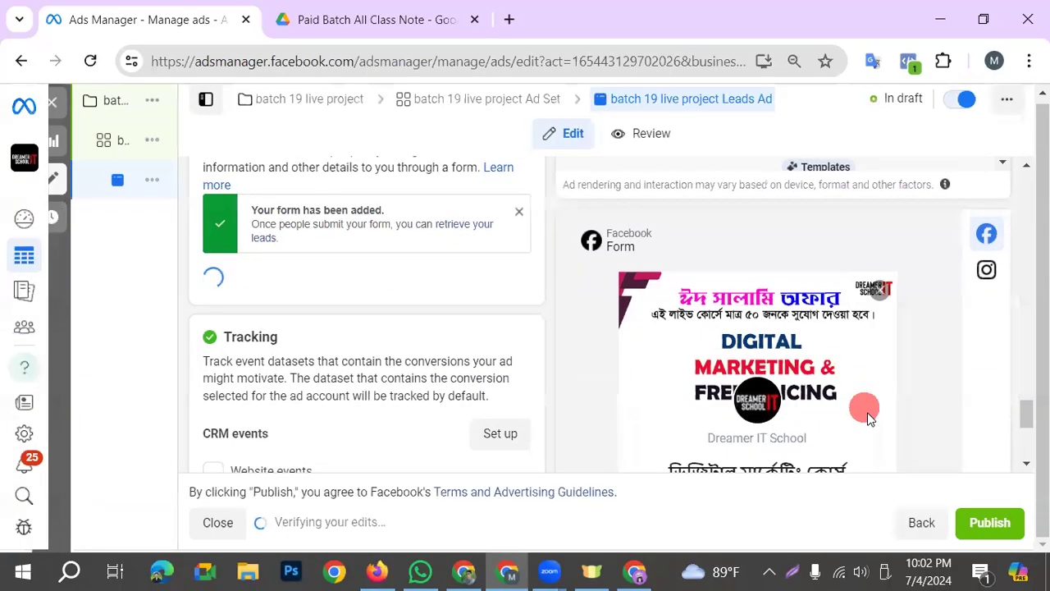
# Look over the ad's form and tracking sections and examine the intro page of the form preview.
pyautogui.scroll(-7, 728, 387)
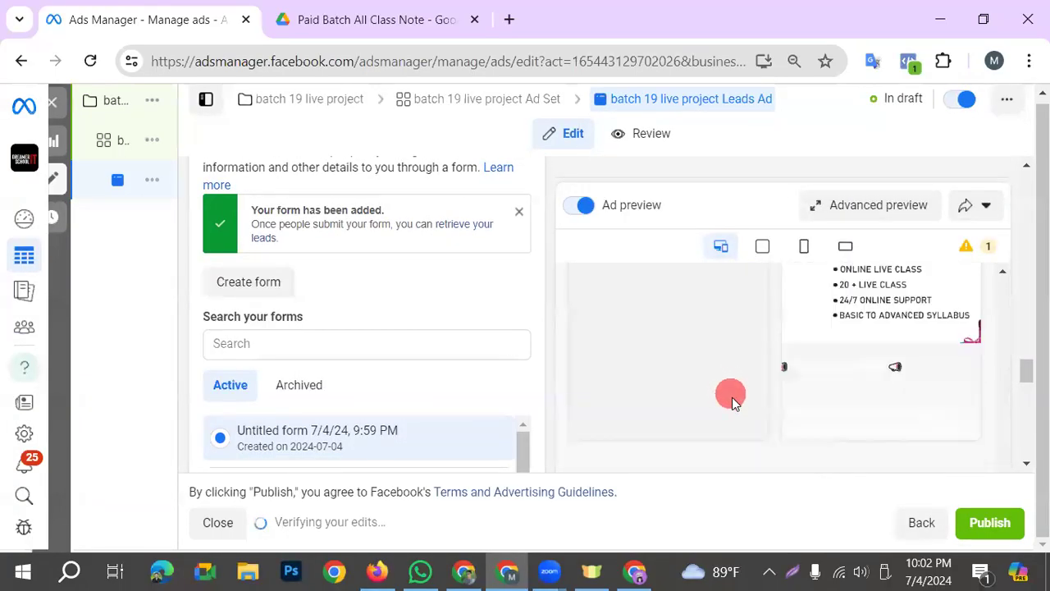
pyautogui.scroll(-10, 730, 390)
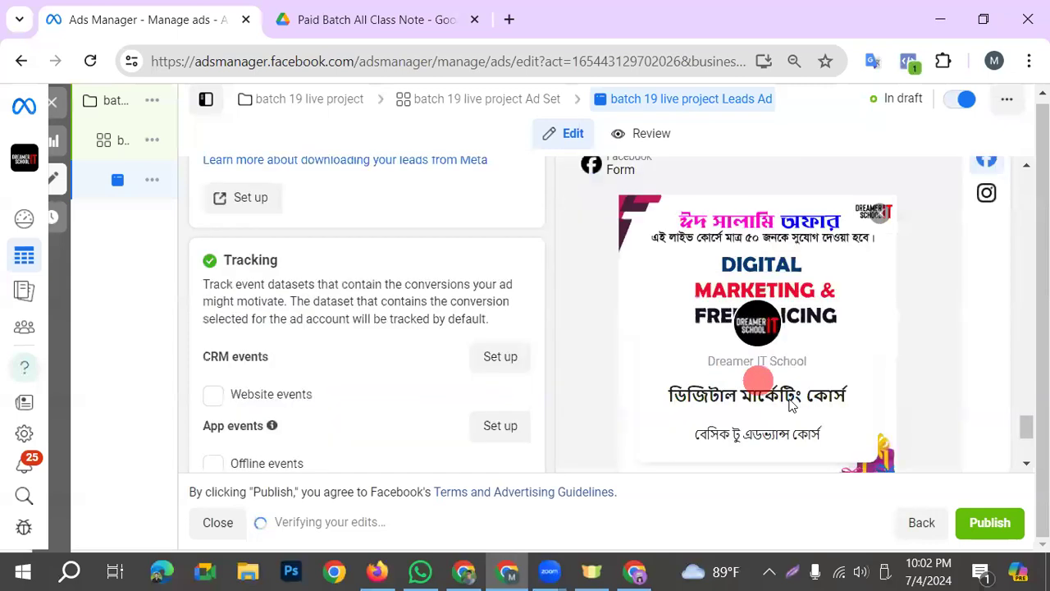
pyautogui.scroll(1, 834, 399)
pyautogui.scroll(-1, 835, 399)
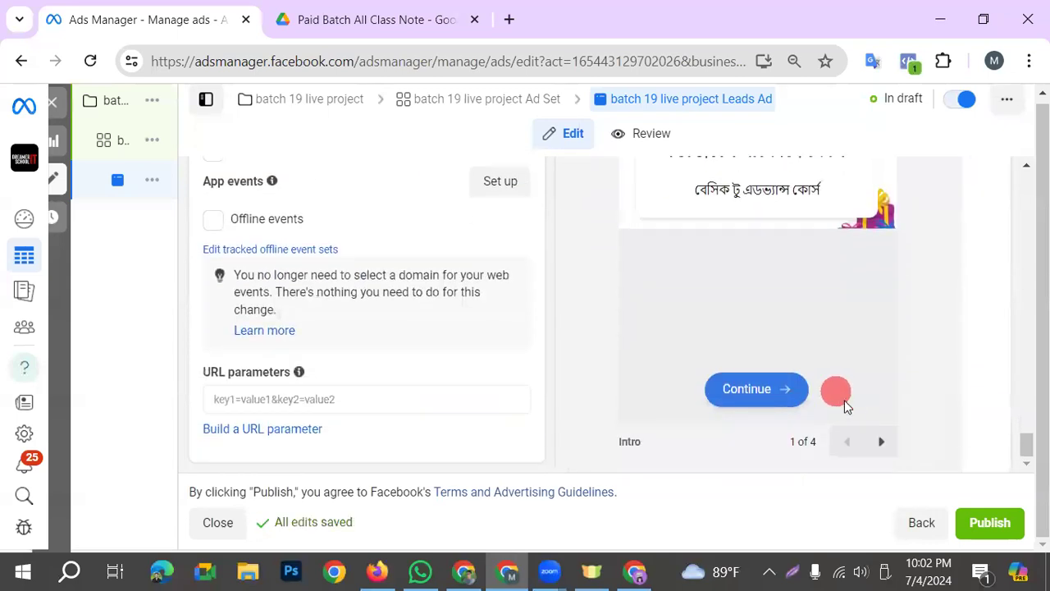
pyautogui.scroll(2, 851, 415)
pyautogui.scroll(-2, 828, 332)
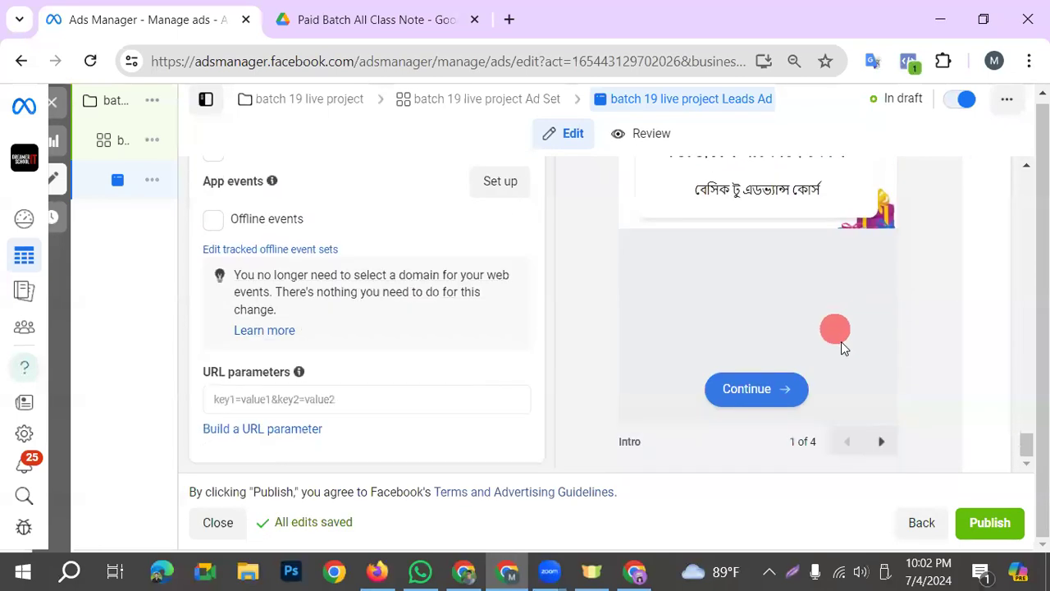
pyautogui.click(618, 135)
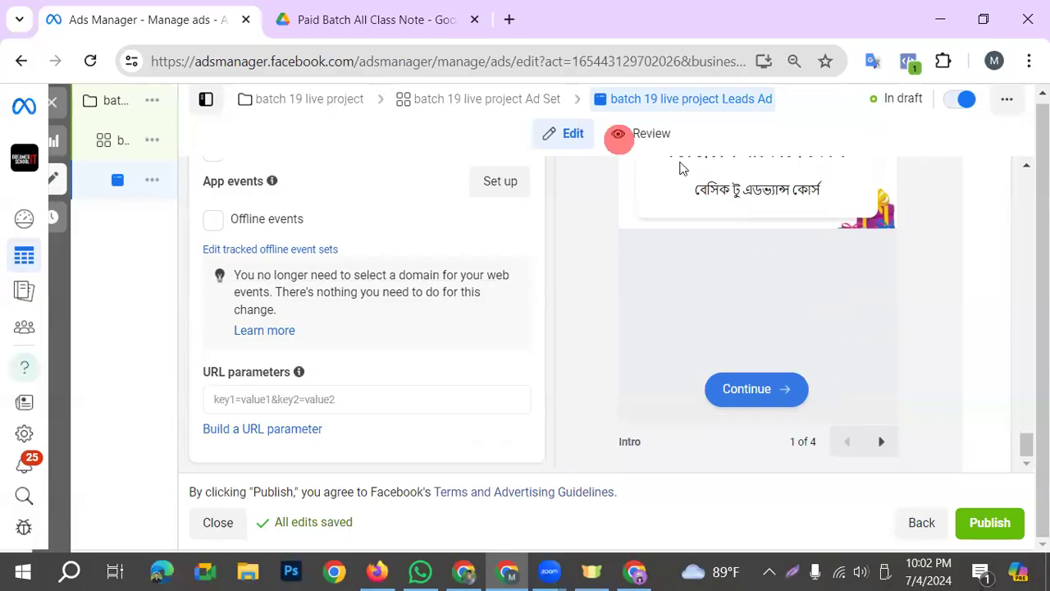
pyautogui.scroll(2, 916, 411)
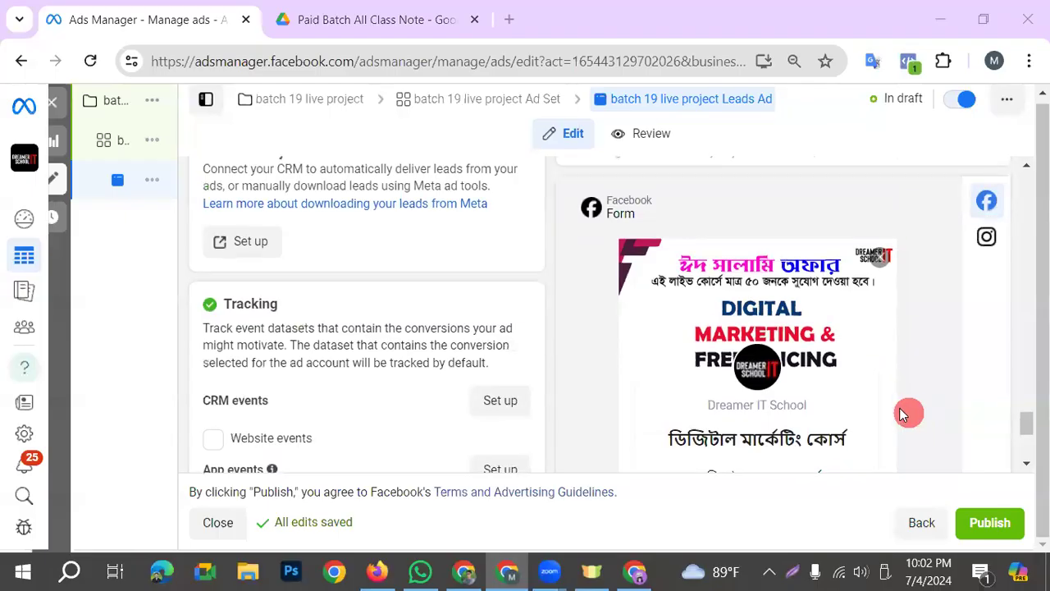
pyautogui.scroll(-2, 870, 394)
# Page through the form preview's prefill information, privacy review and message for leads, and look back over the list of forms.
pyautogui.click(878, 438)
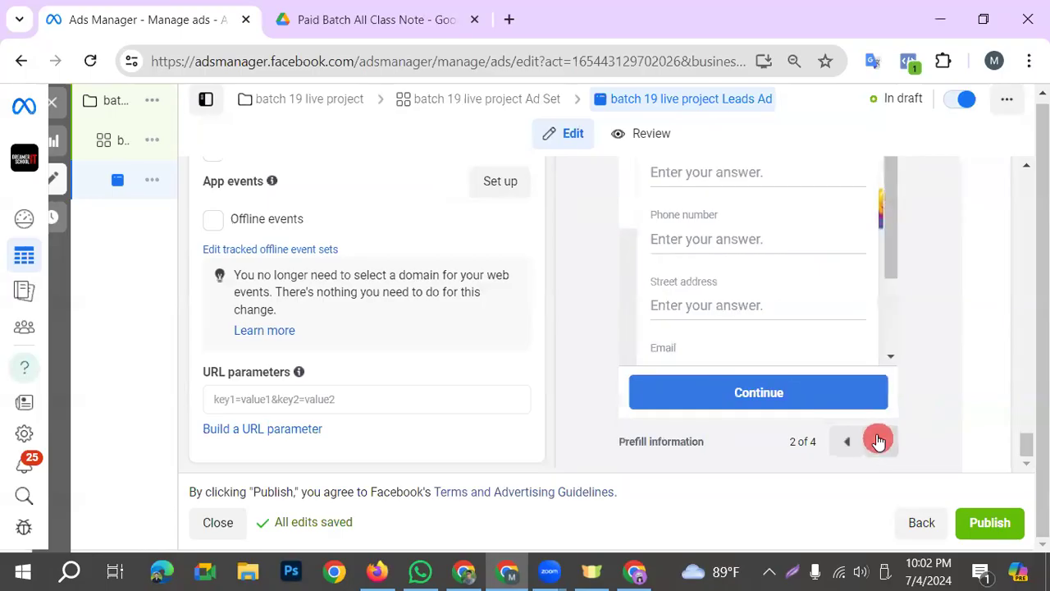
pyautogui.scroll(1, 853, 384)
pyautogui.scroll(2, 851, 382)
pyautogui.scroll(-1, 849, 380)
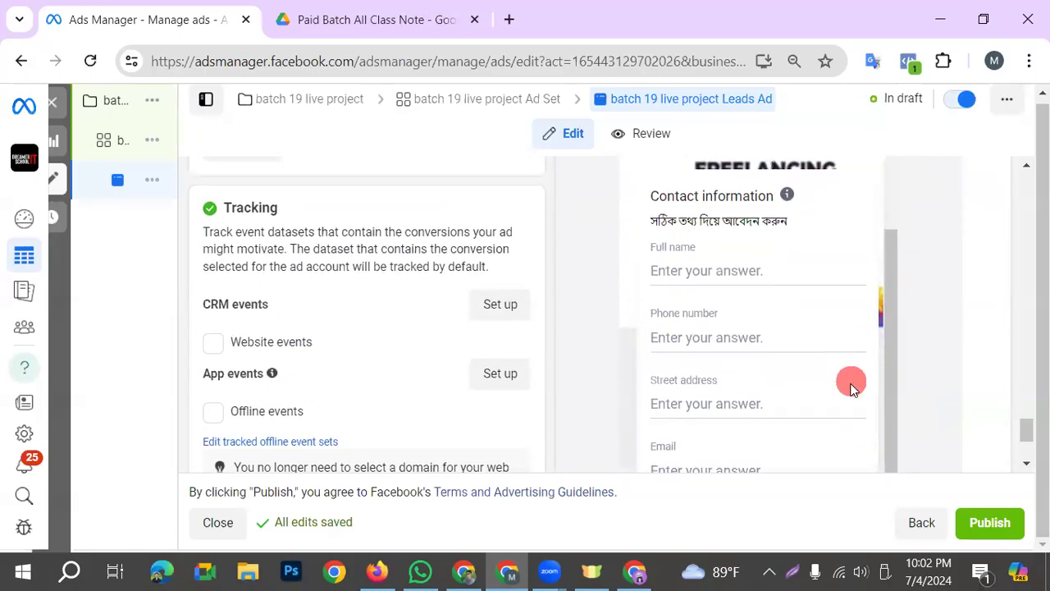
pyautogui.scroll(-1, 870, 443)
pyautogui.click(881, 441)
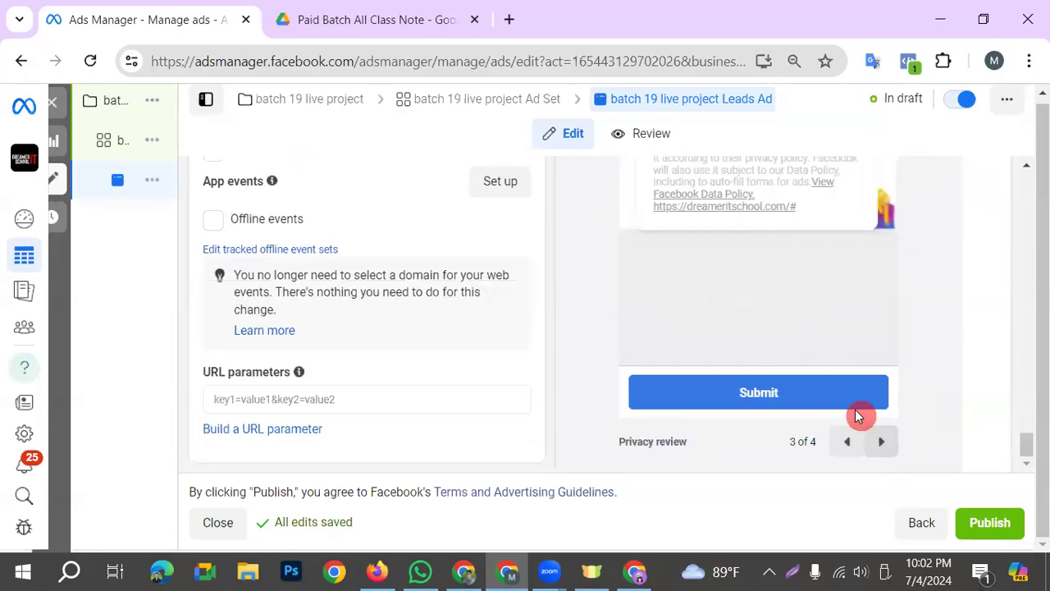
pyautogui.click(881, 440)
pyautogui.scroll(1, 867, 415)
pyautogui.scroll(-1, 786, 379)
pyautogui.scroll(-1, 757, 412)
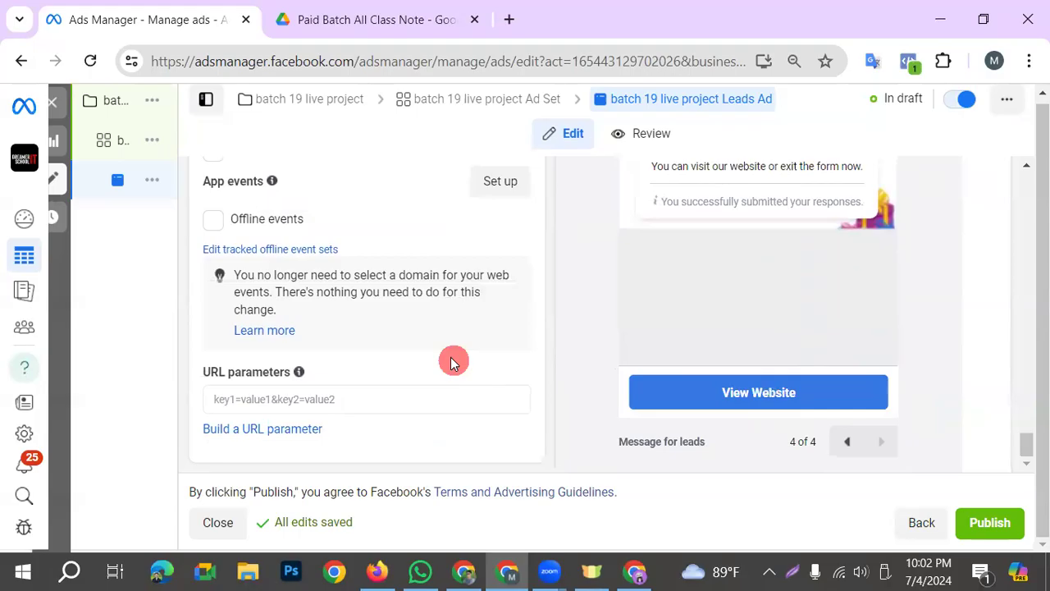
pyautogui.scroll(5, 450, 358)
pyautogui.scroll(10, 449, 355)
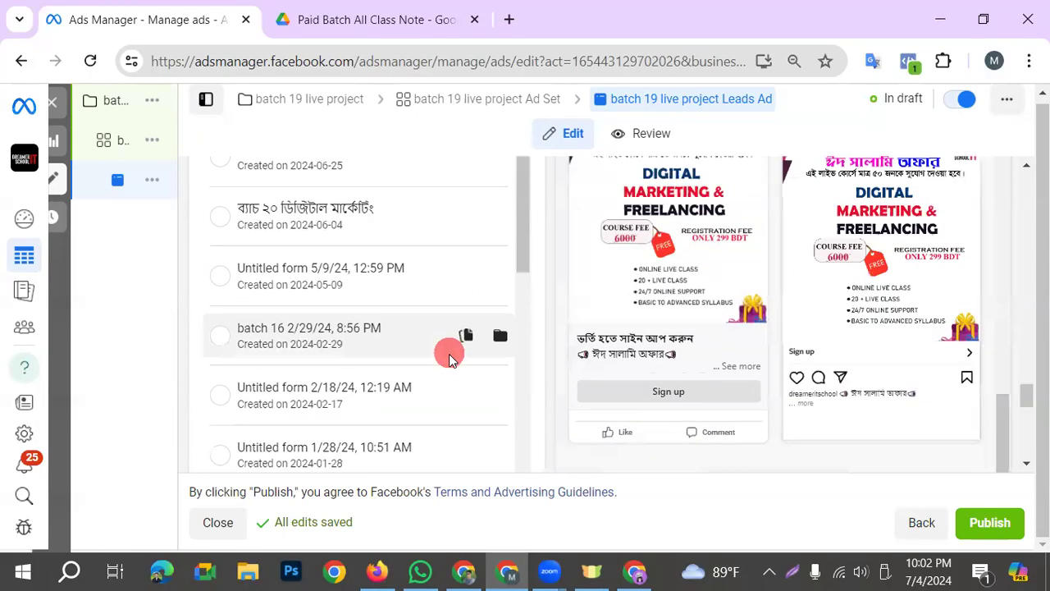
# Turn on website events tracking for the ad with the Batch 20 Live Pixel Dreamer IT School dataset.
pyautogui.scroll(-2, 322, 379)
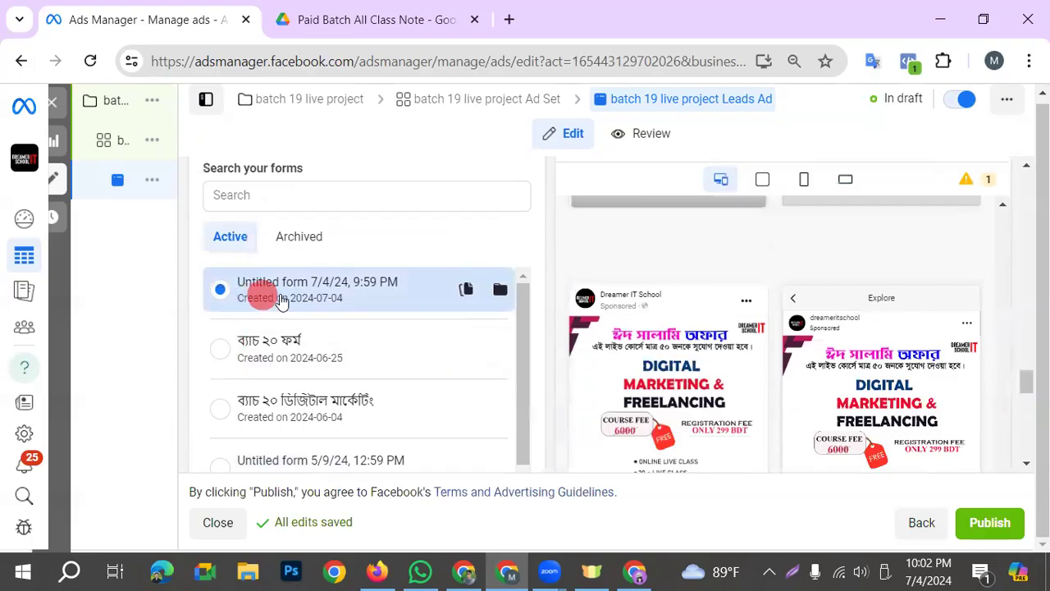
pyautogui.scroll(2, 293, 295)
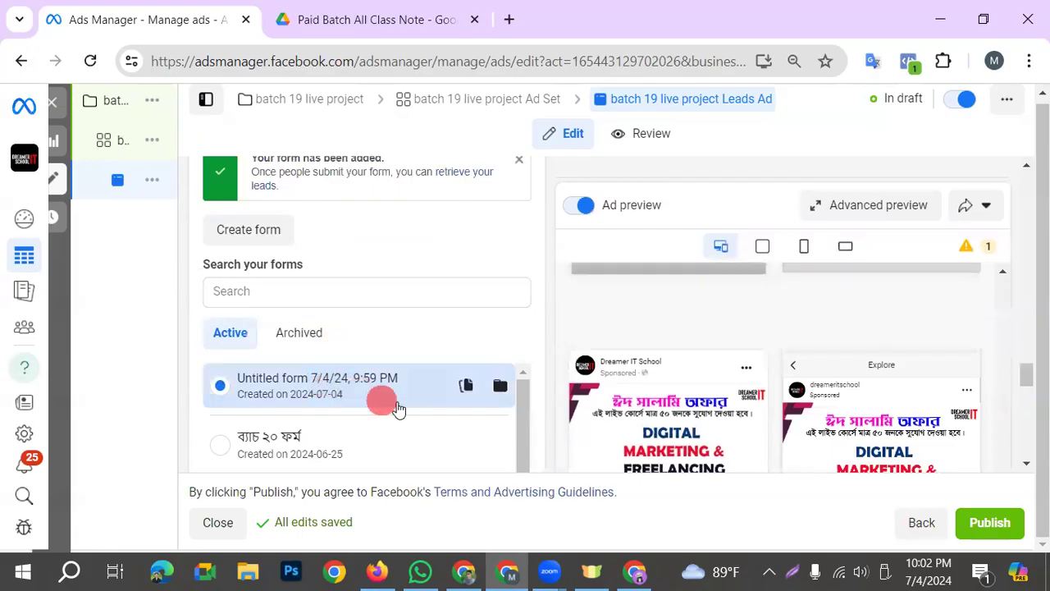
pyautogui.scroll(-6, 394, 402)
pyautogui.scroll(-2, 424, 274)
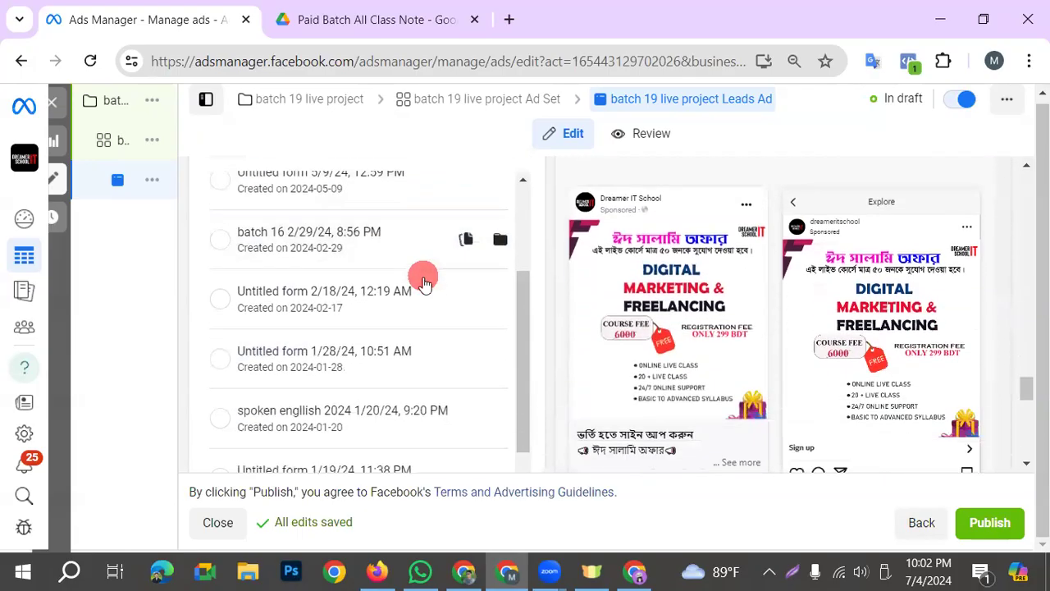
pyautogui.scroll(-2, 321, 361)
pyautogui.scroll(-8, 321, 369)
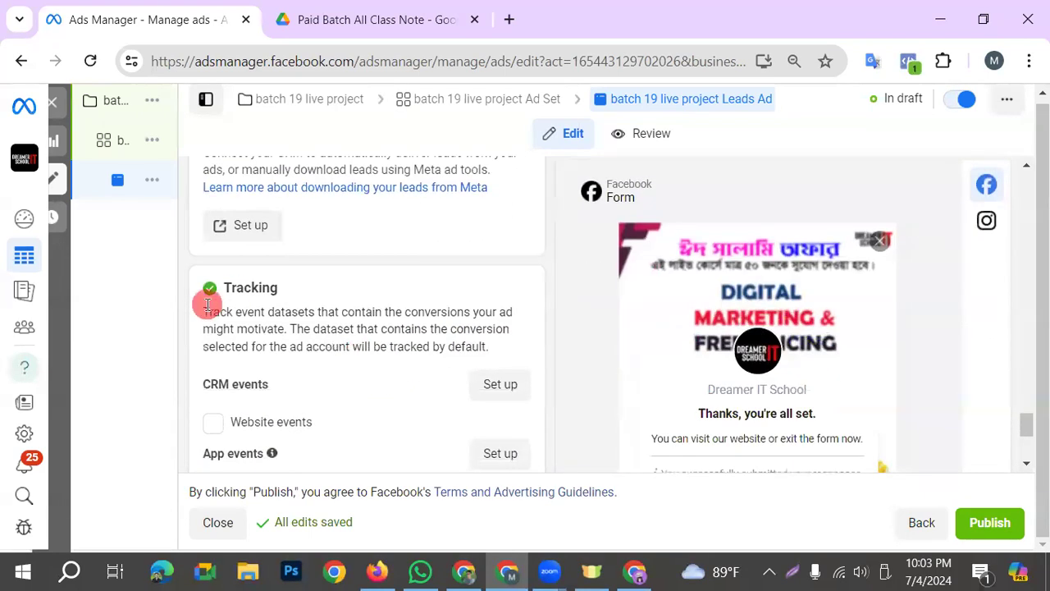
pyautogui.scroll(-1, 377, 354)
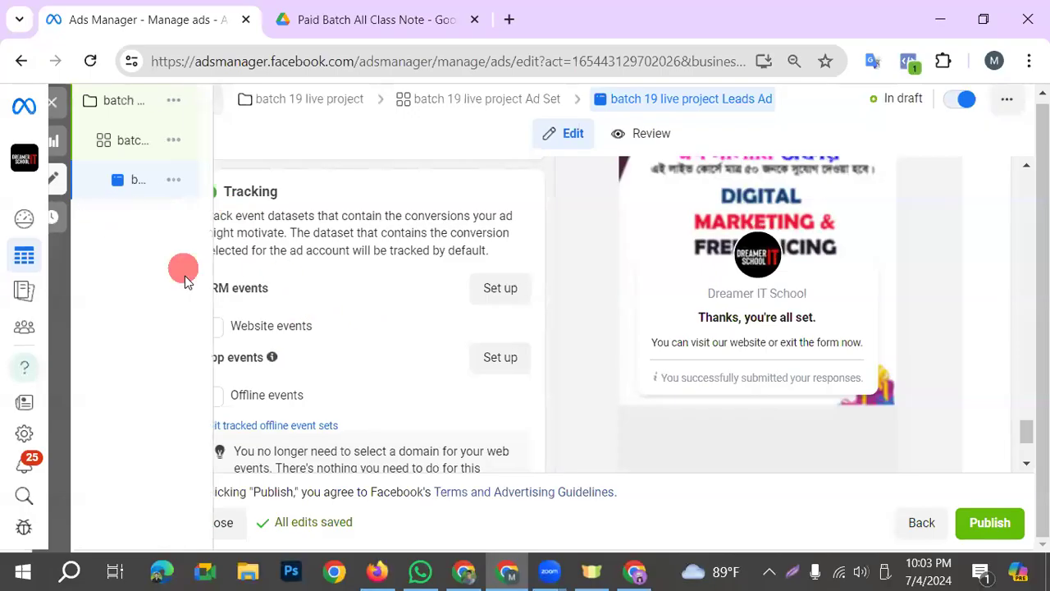
pyautogui.click(215, 330)
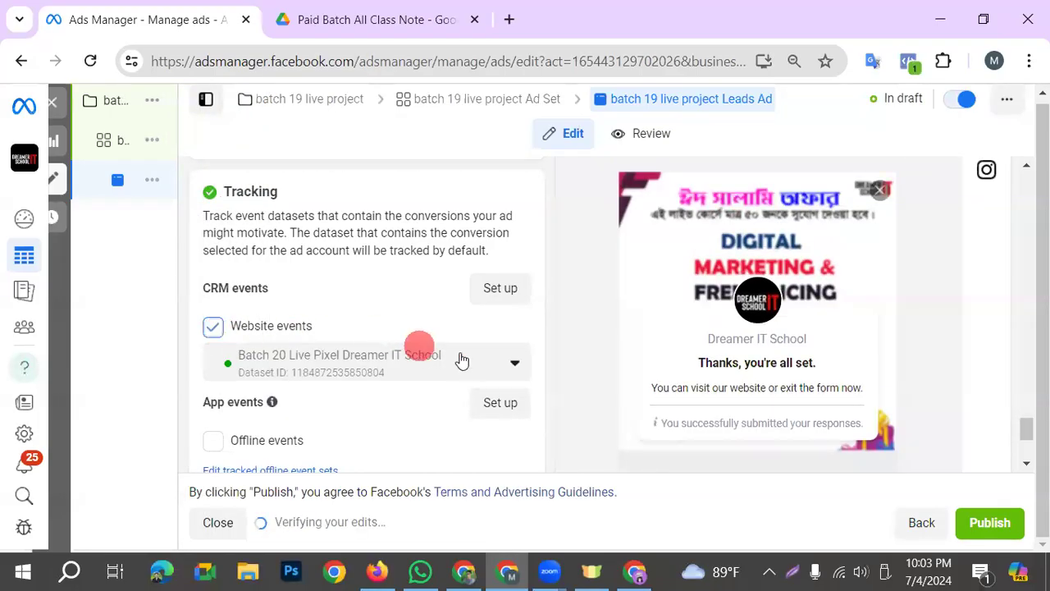
pyautogui.click(497, 363)
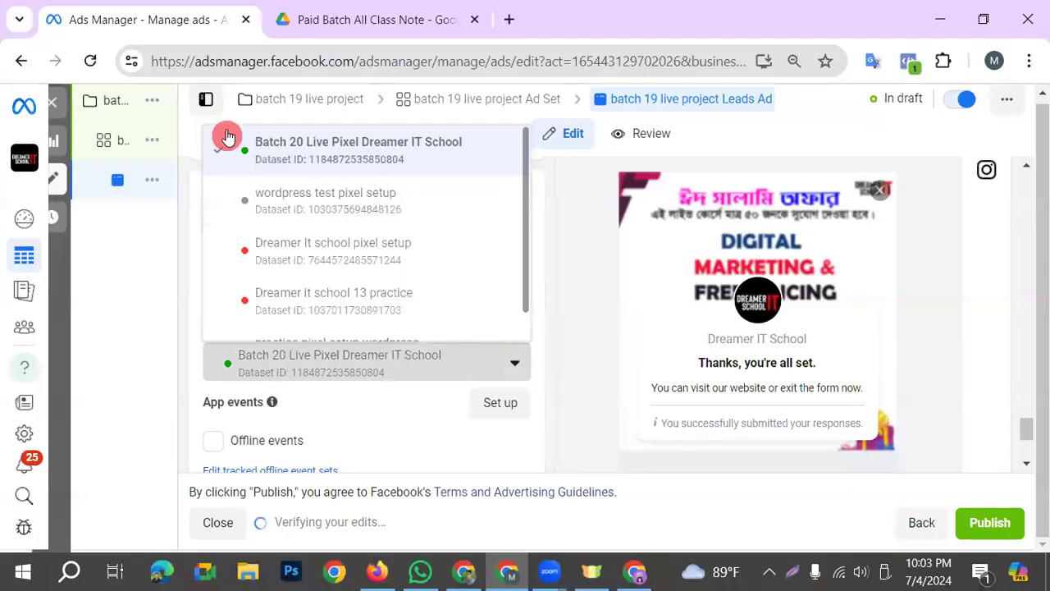
pyautogui.click(297, 160)
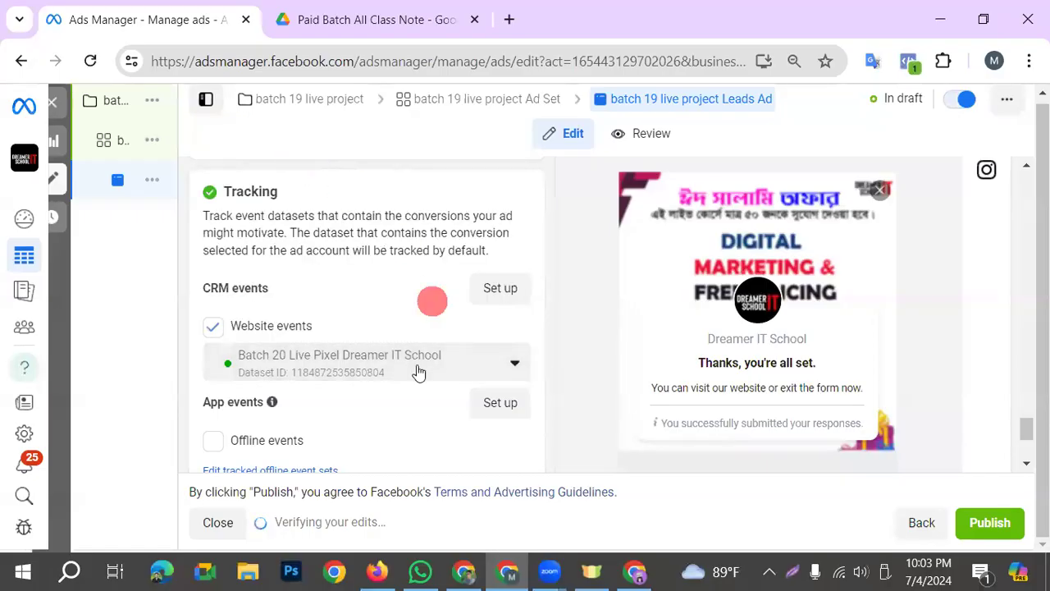
pyautogui.click(427, 432)
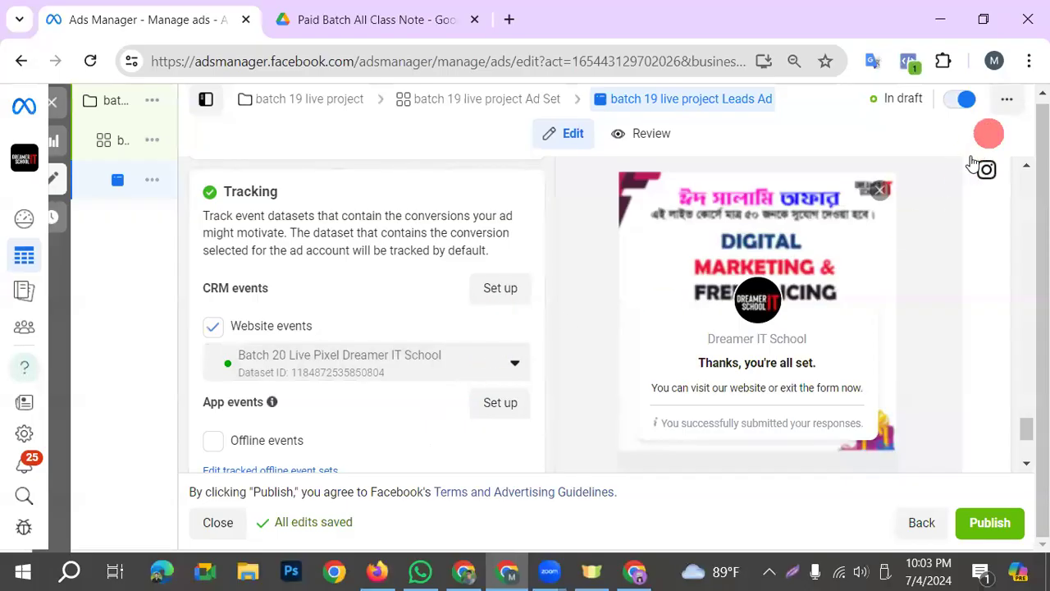
pyautogui.click(516, 365)
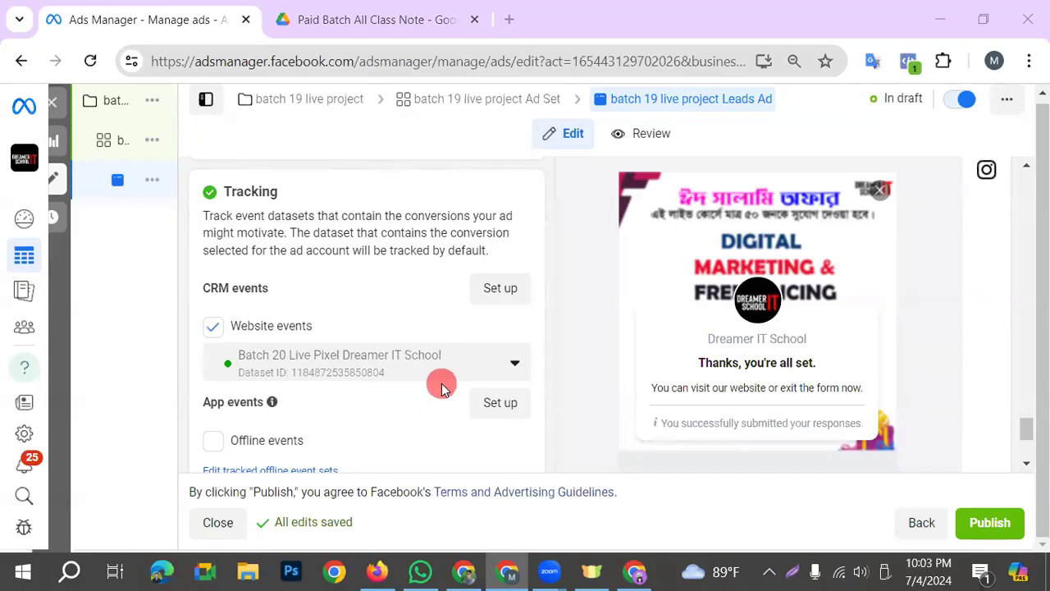
# Look over the remaining tracking options and page back through the form preview from the message for leads.
pyautogui.scroll(-1, 377, 388)
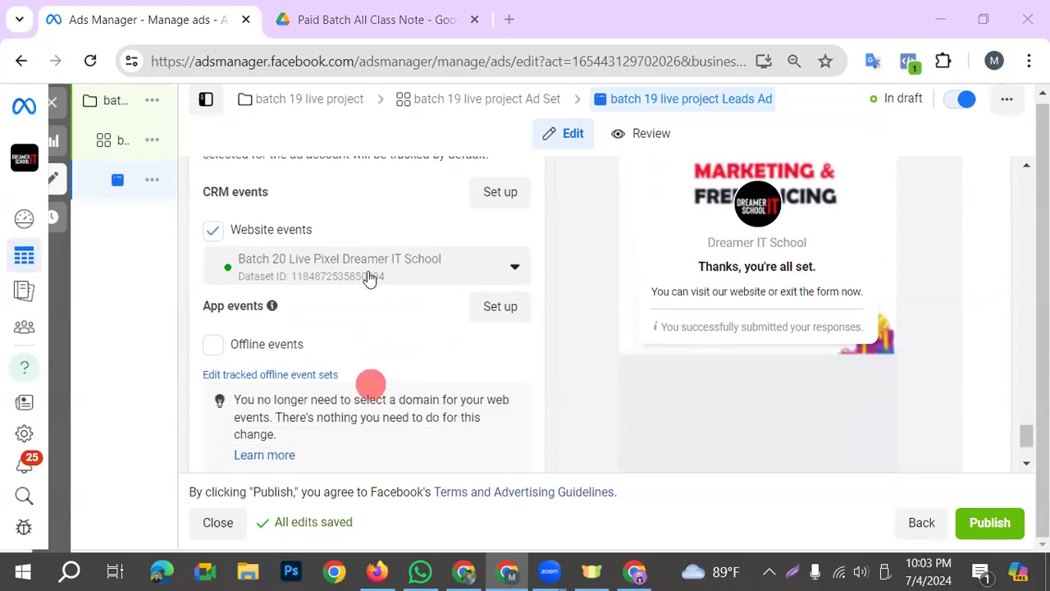
pyautogui.scroll(-2, 381, 337)
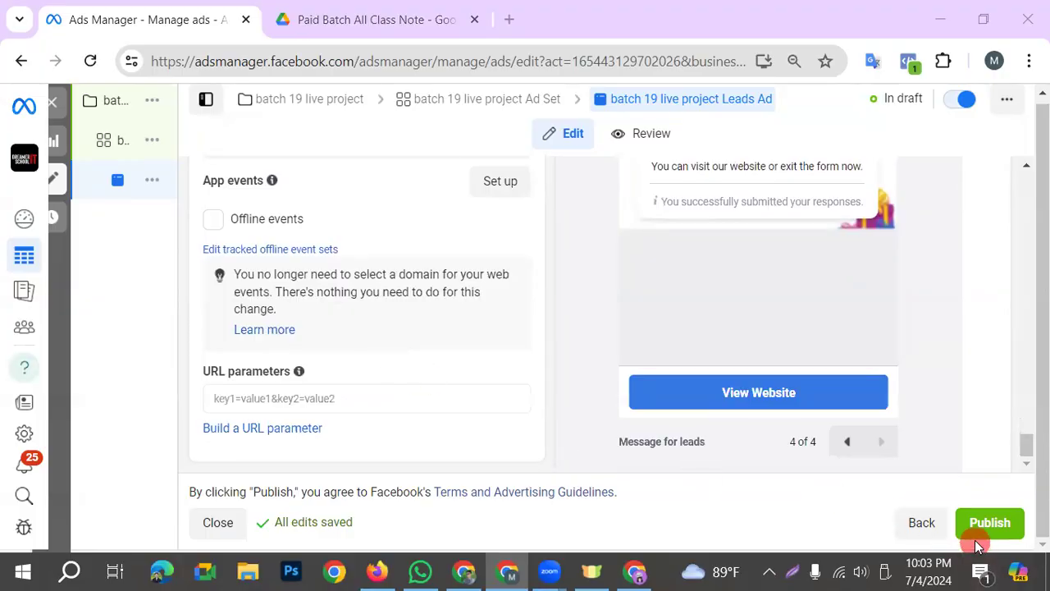
pyautogui.scroll(2, 781, 341)
pyautogui.scroll(-1, 798, 396)
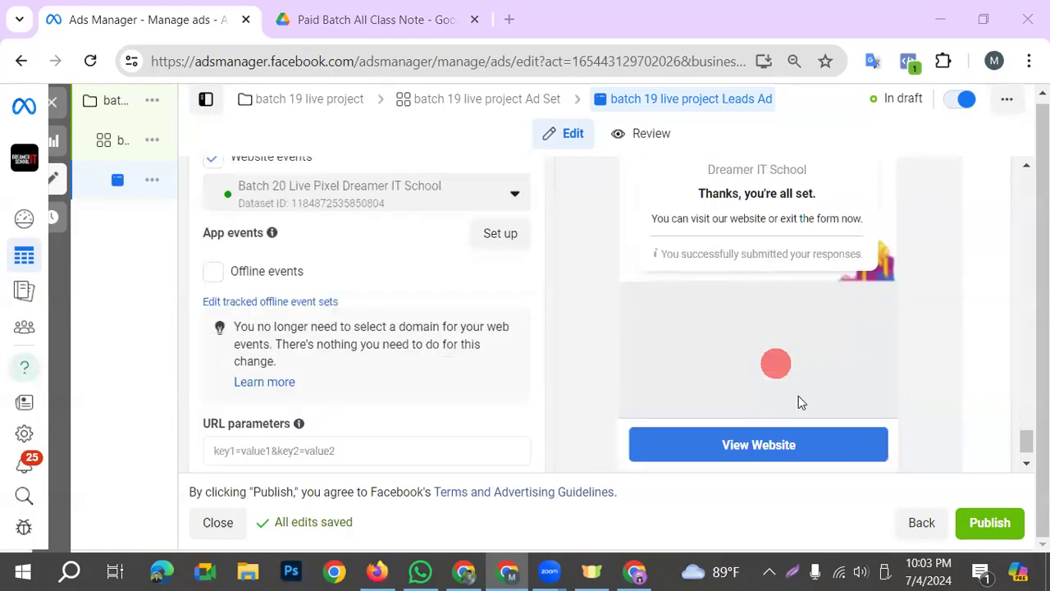
pyautogui.scroll(-1, 801, 402)
pyautogui.click(847, 441)
pyautogui.click(846, 442)
pyautogui.click(846, 441)
# Publish the batch 19 live project campaign with its ad set and ad, and close the editor.
pyautogui.scroll(2, 837, 336)
pyautogui.scroll(-2, 860, 356)
pyautogui.click(989, 531)
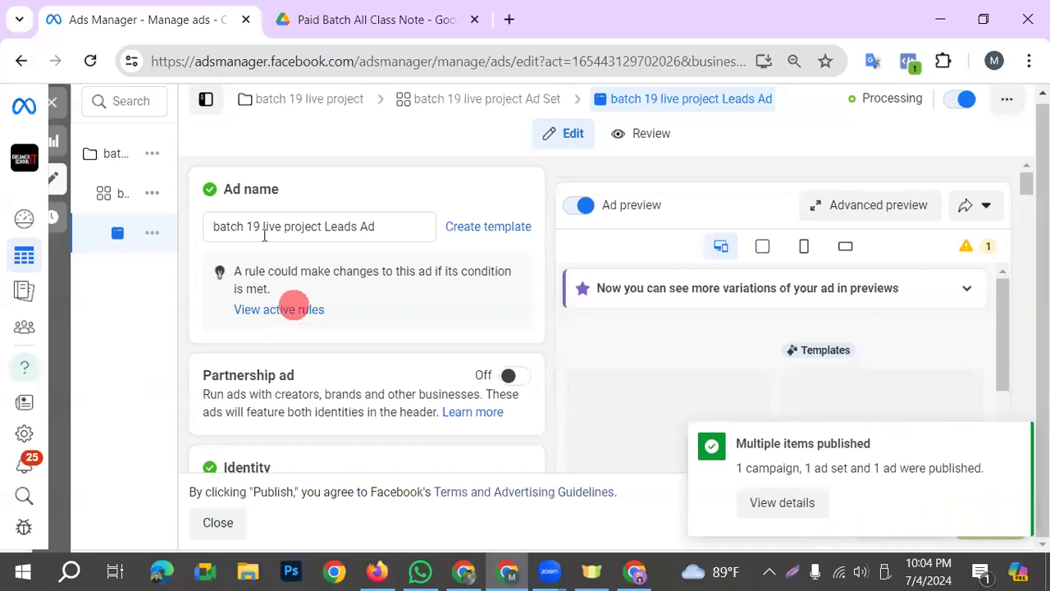
pyautogui.click(58, 117)
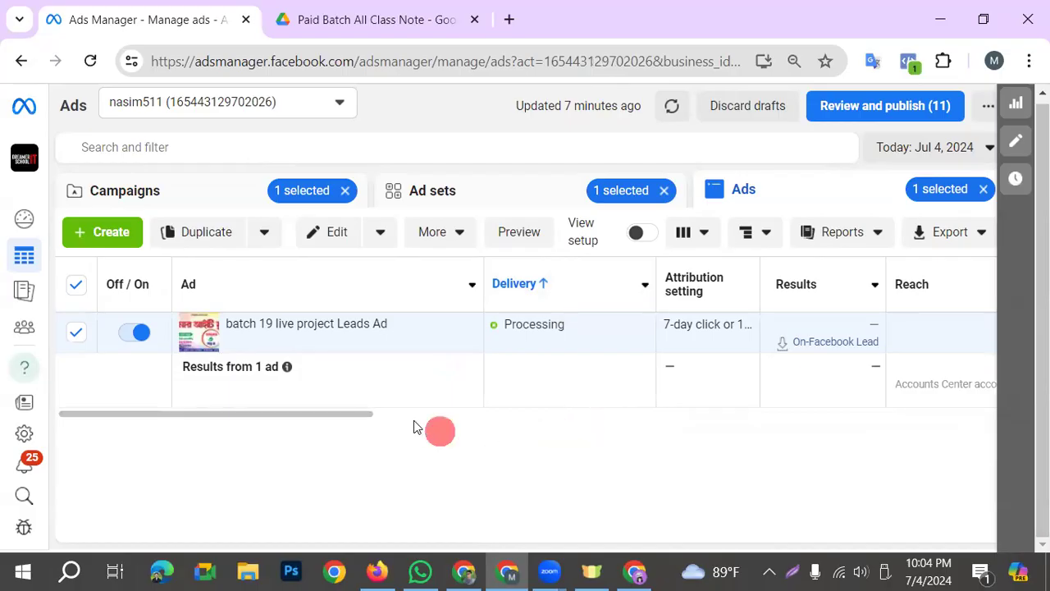
pyautogui.moveTo(330, 415); pyautogui.dragTo(172, 432)
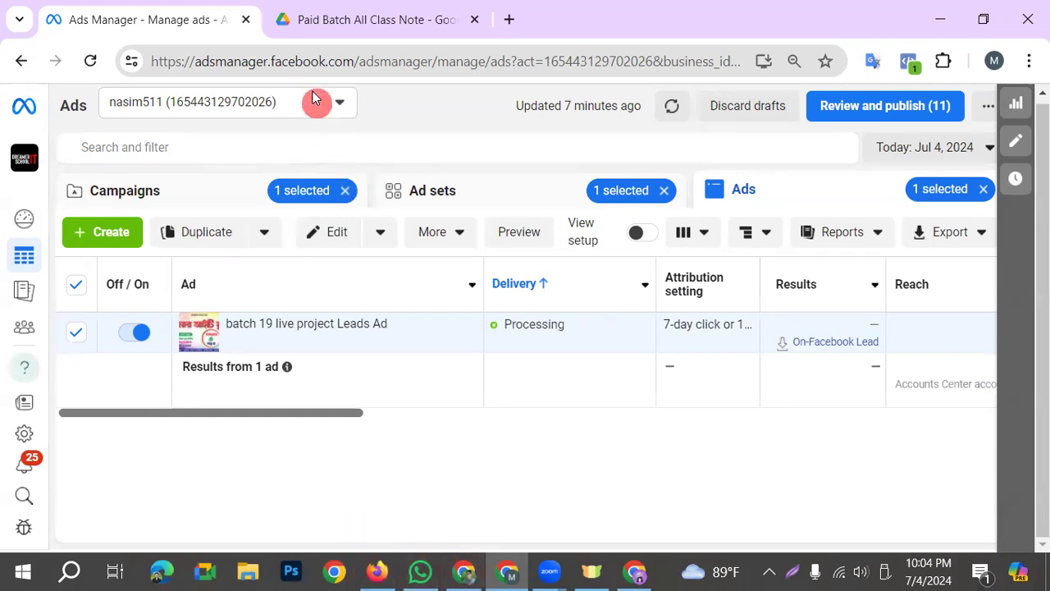
# Open Events Manager from the list of all tools and show all events on Batch 20 Live Pixel Dreamer IT School.
pyautogui.moveTo(14, 402)
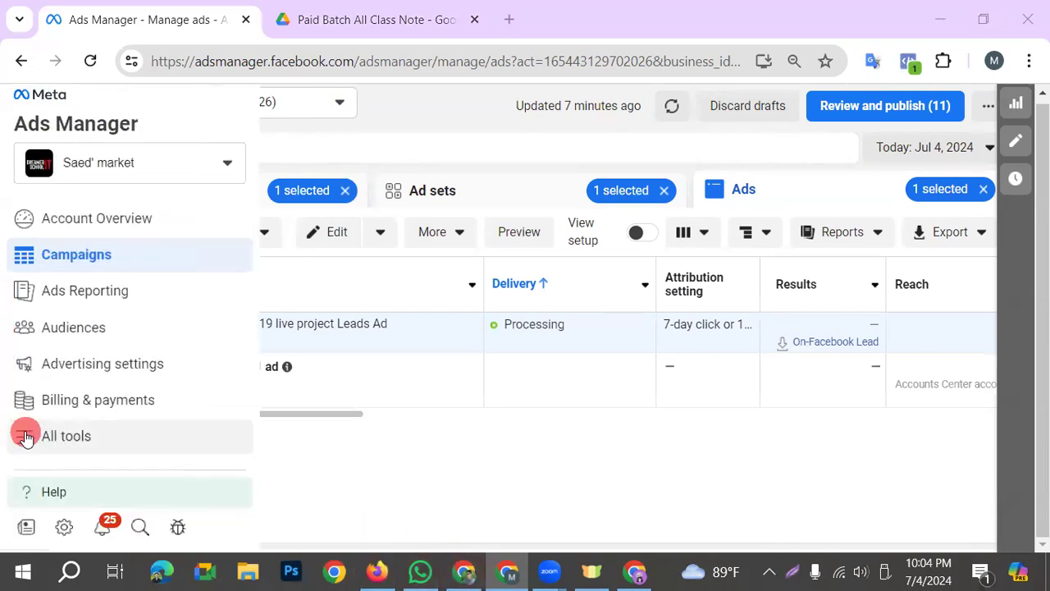
pyautogui.click(26, 437)
pyautogui.click(435, 211)
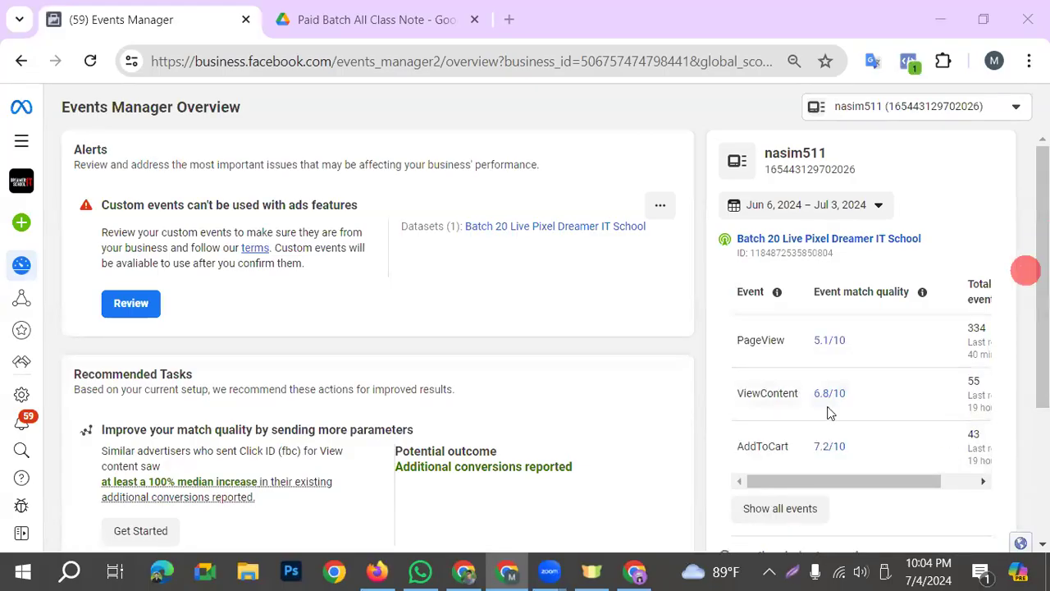
pyautogui.scroll(-1, 828, 413)
pyautogui.click(792, 413)
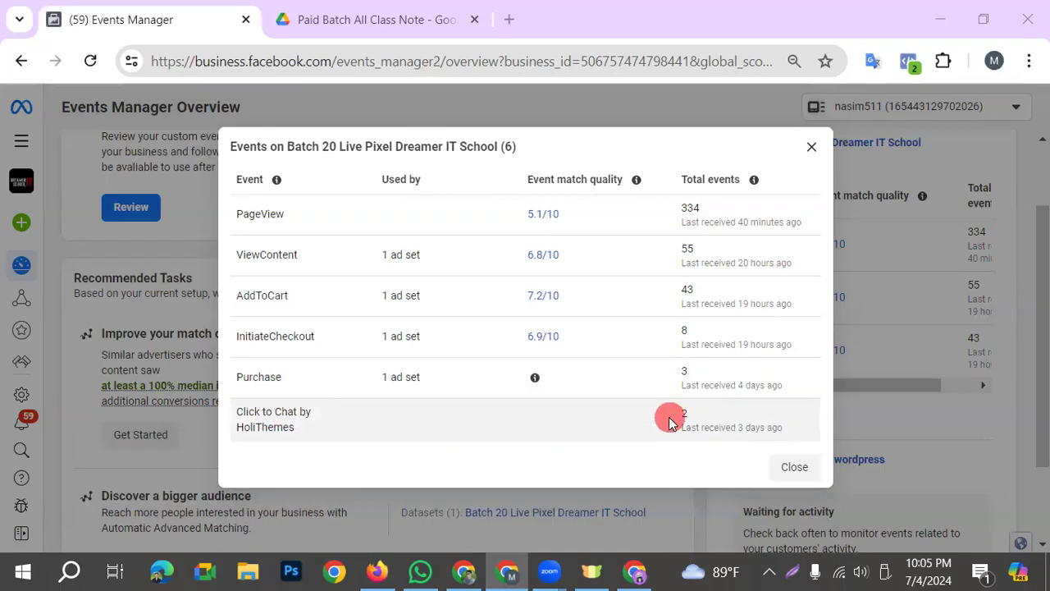
# Switch to the Dreamer IT School website and try its WhatsApp chat link through to the WhatsApp app.
pyautogui.click(464, 572)
pyautogui.scroll(-1, 703, 473)
pyautogui.scroll(-2, 703, 473)
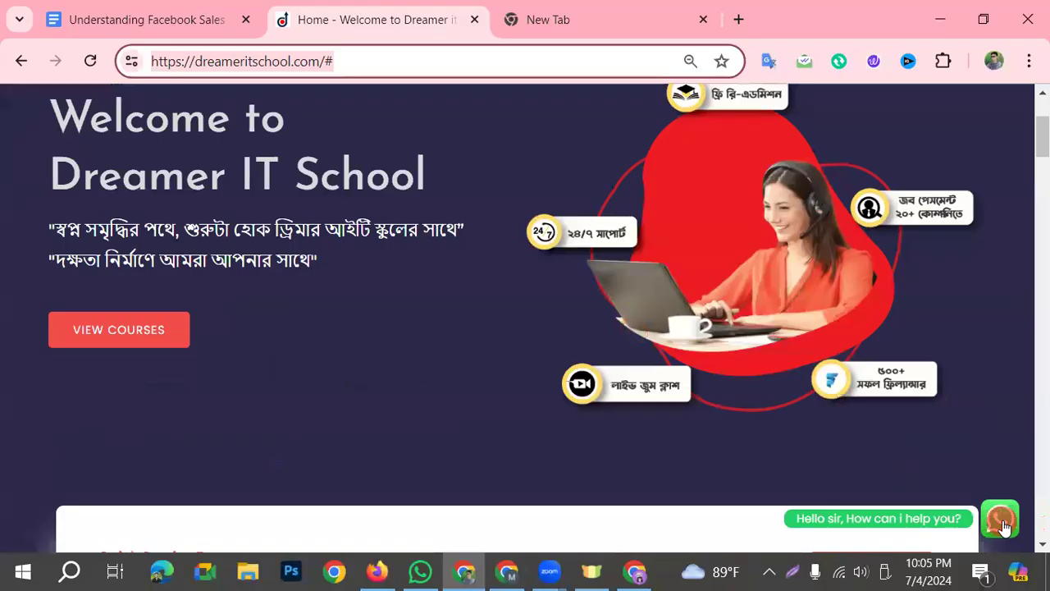
pyautogui.click(1003, 524)
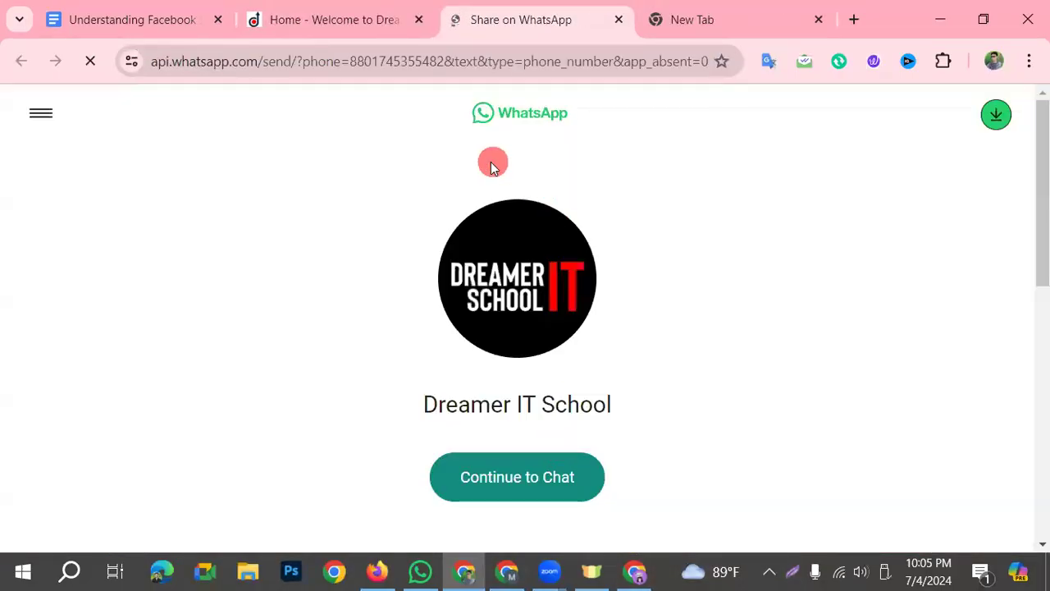
pyautogui.click(443, 474)
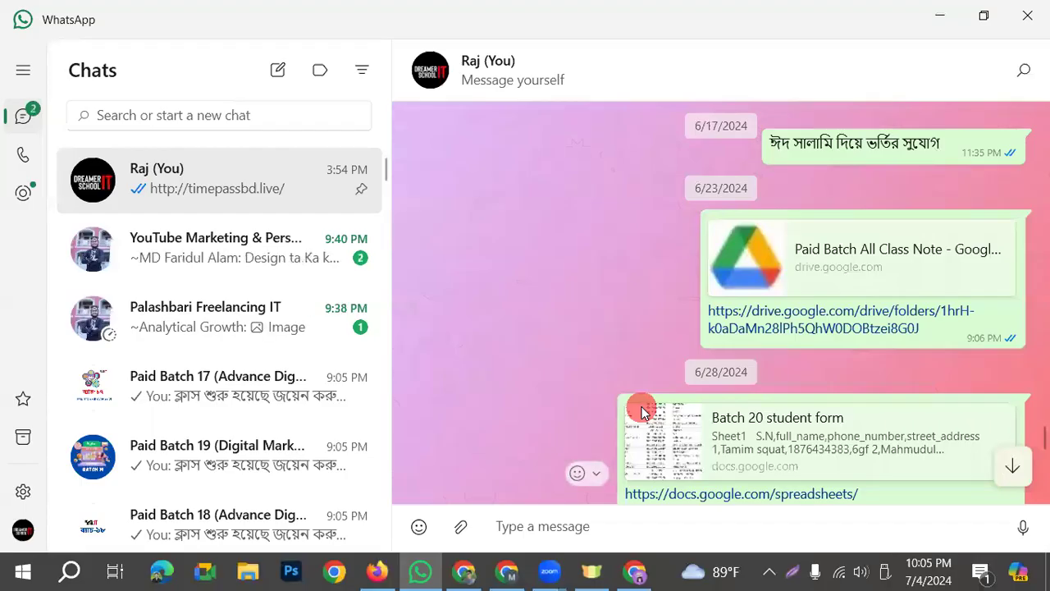
pyautogui.click(547, 572)
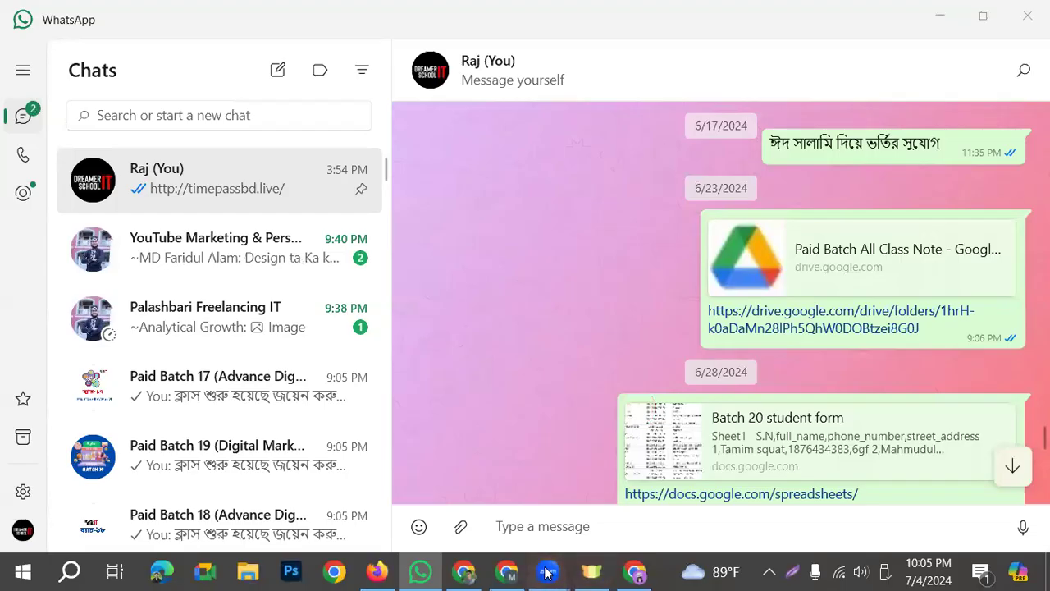